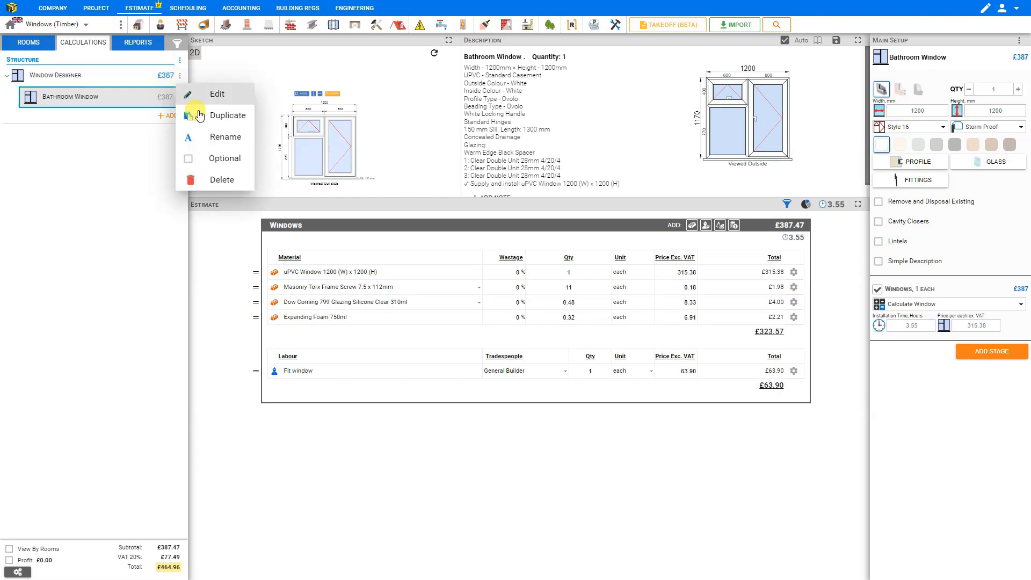
# Rename the Window Designer folder to House Windows and its Bathroom Window item to Bedroom Window.
pyautogui.click(207, 138)
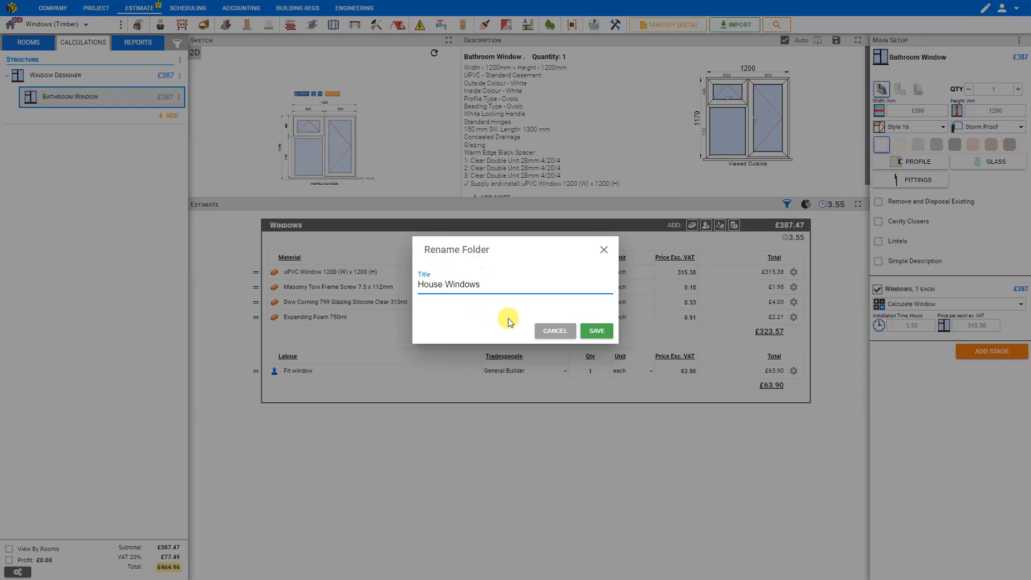
pyautogui.click(597, 331)
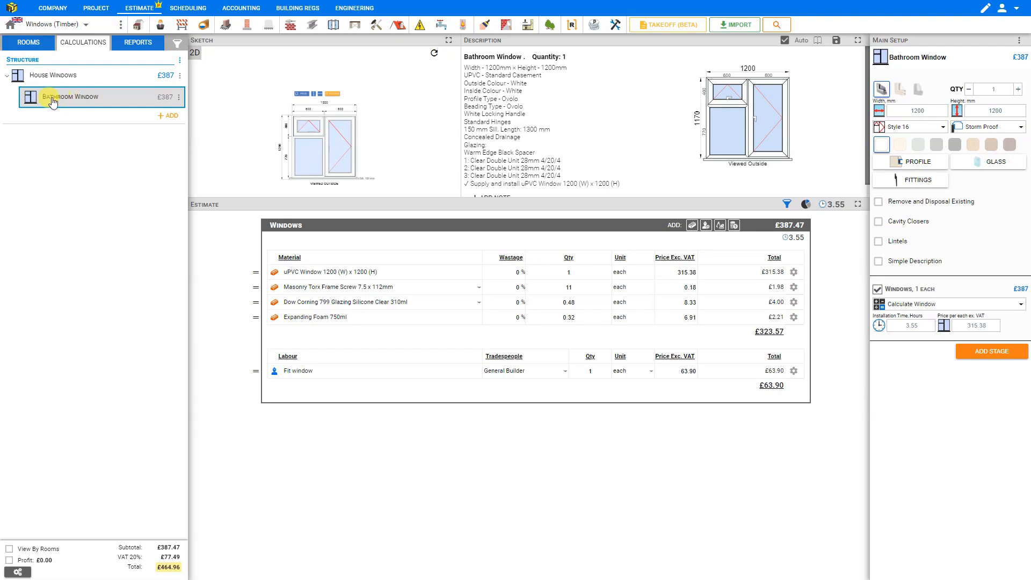
pyautogui.click(179, 98)
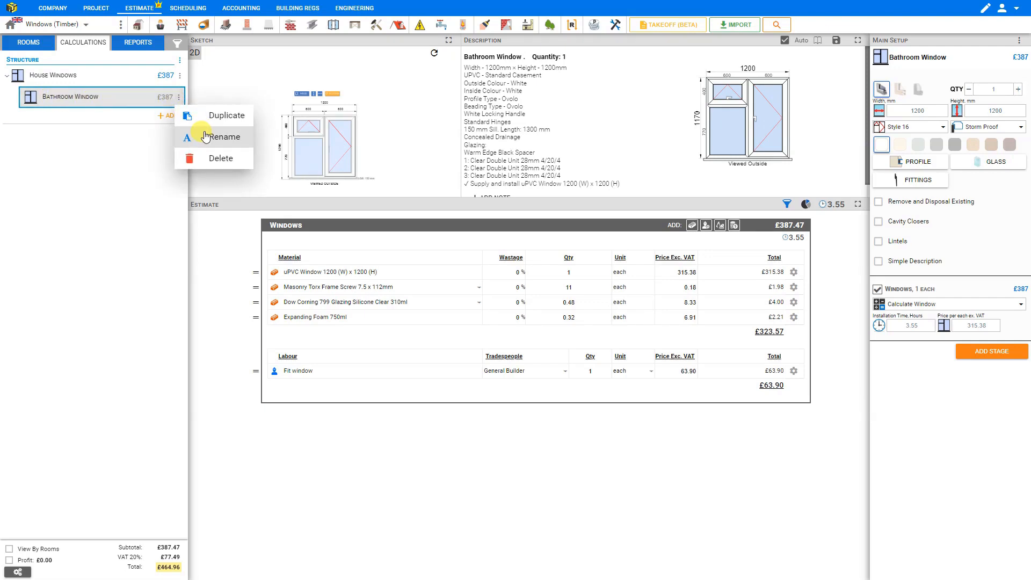
pyautogui.click(913, 58)
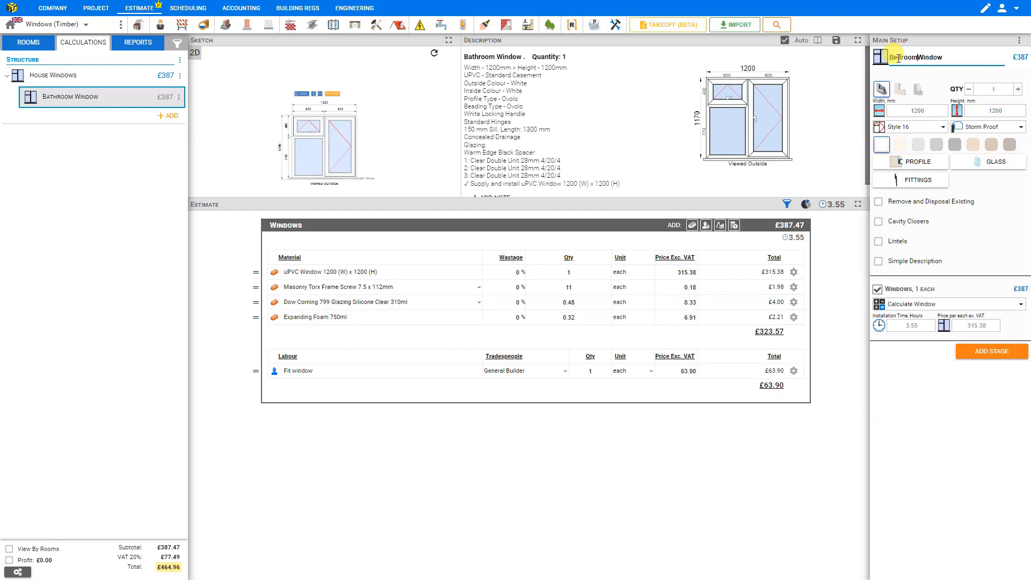
pyautogui.click(845, 81)
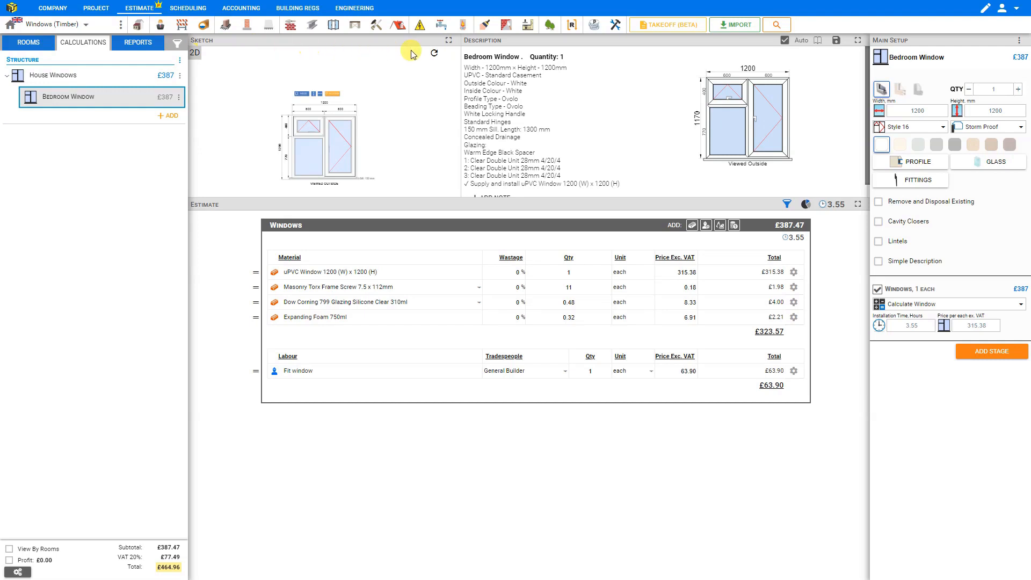
# Enlarge the Bedroom Window sketch so the whole window drawing fills the workspace.
pyautogui.click(449, 43)
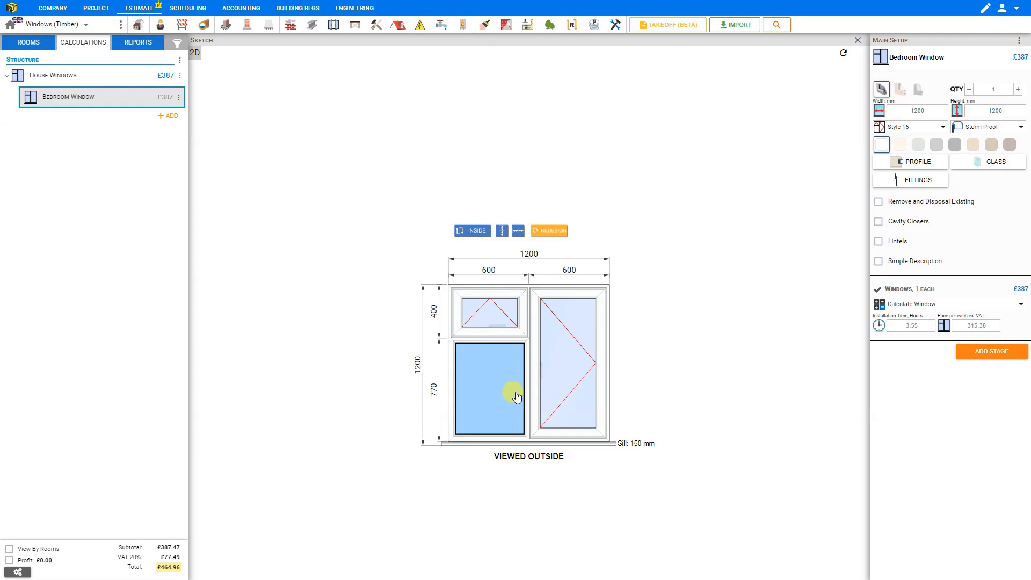
pyautogui.scroll(5, 517, 396)
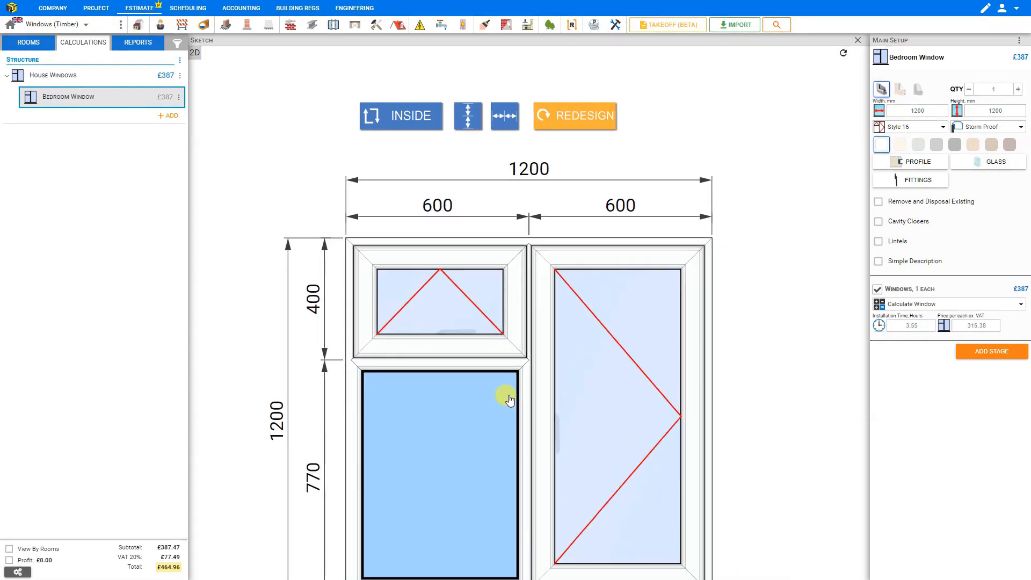
pyautogui.moveTo(506, 400); pyautogui.dragTo(522, 341)
pyautogui.scroll(-1, 522, 340)
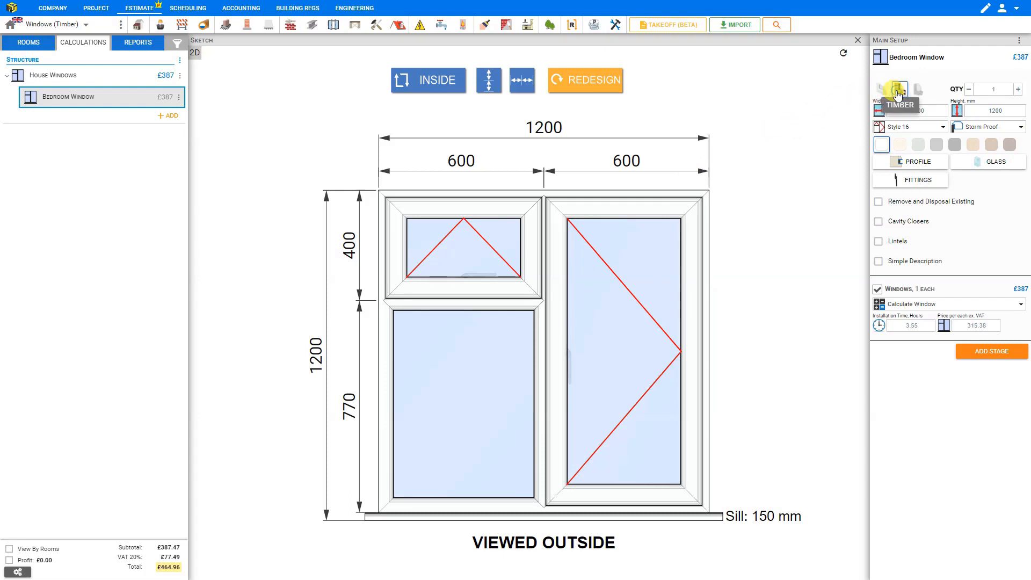
# Preview the Bedroom Window in timber, uPVC and aluminium to compare the materials.
pyautogui.click(898, 92)
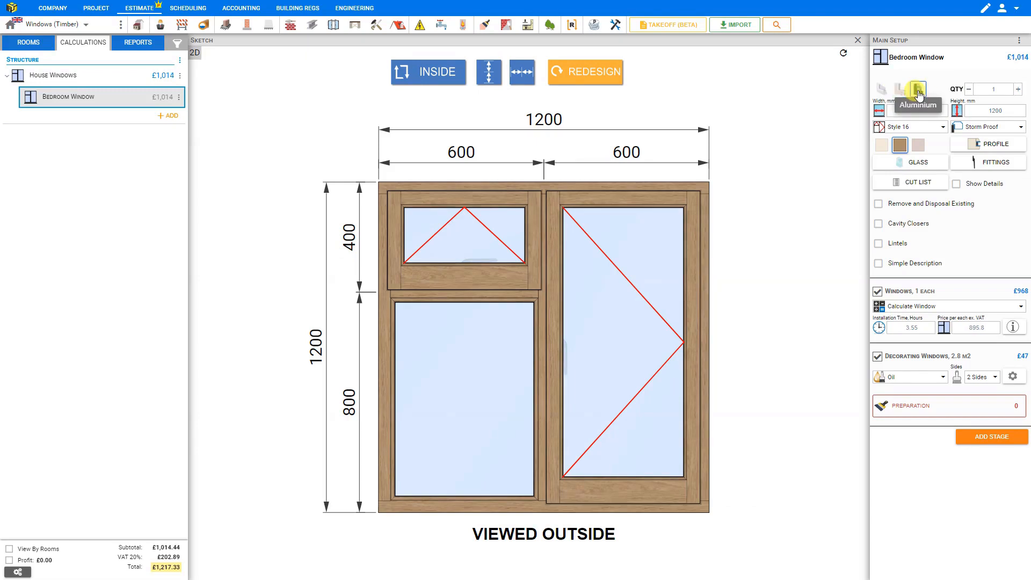
pyautogui.click(918, 91)
pyautogui.click(883, 89)
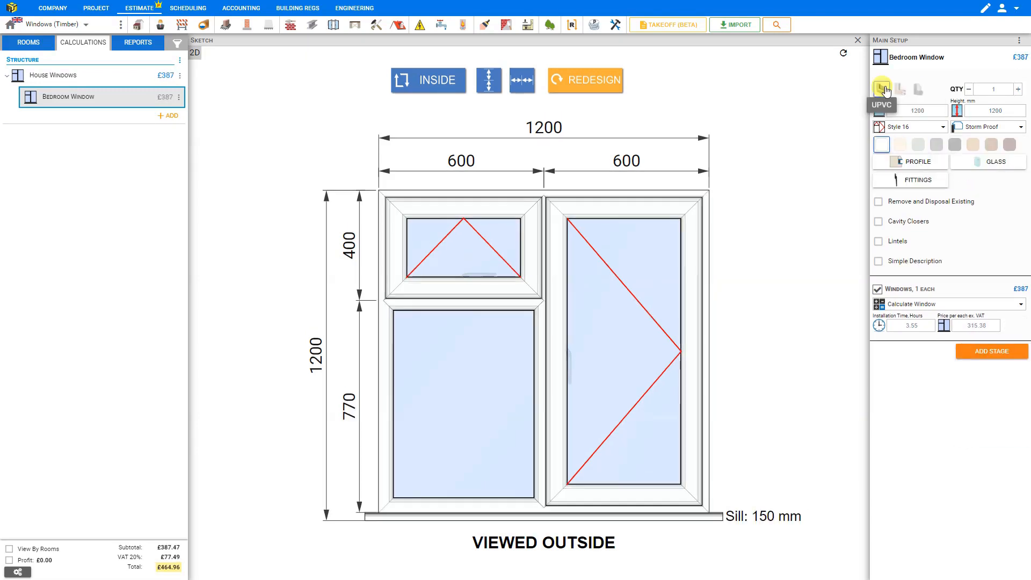
pyautogui.click(919, 90)
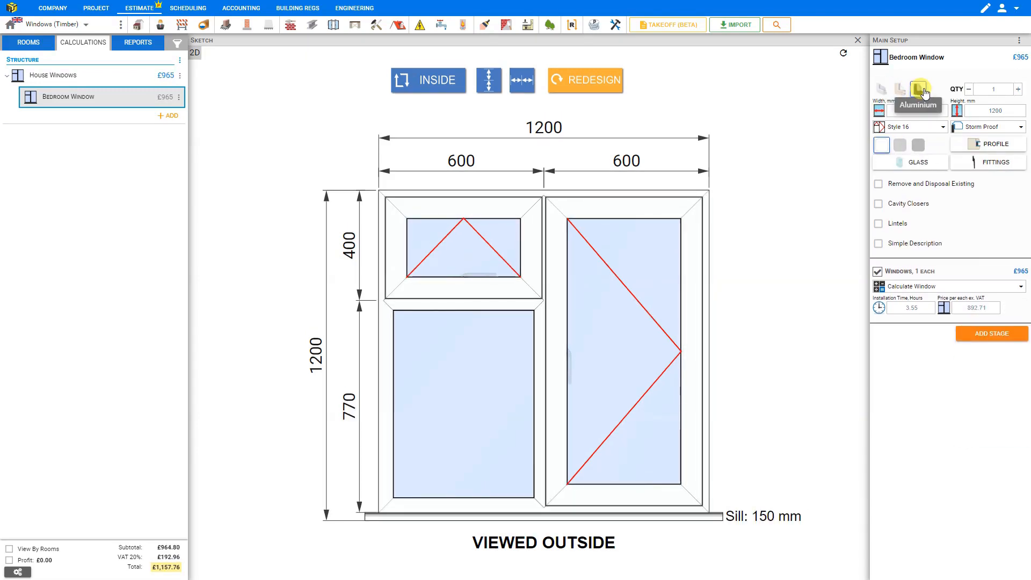
# Change the window material to timber and set its size to 1500 mm wide by 950 mm high.
pyautogui.click(900, 90)
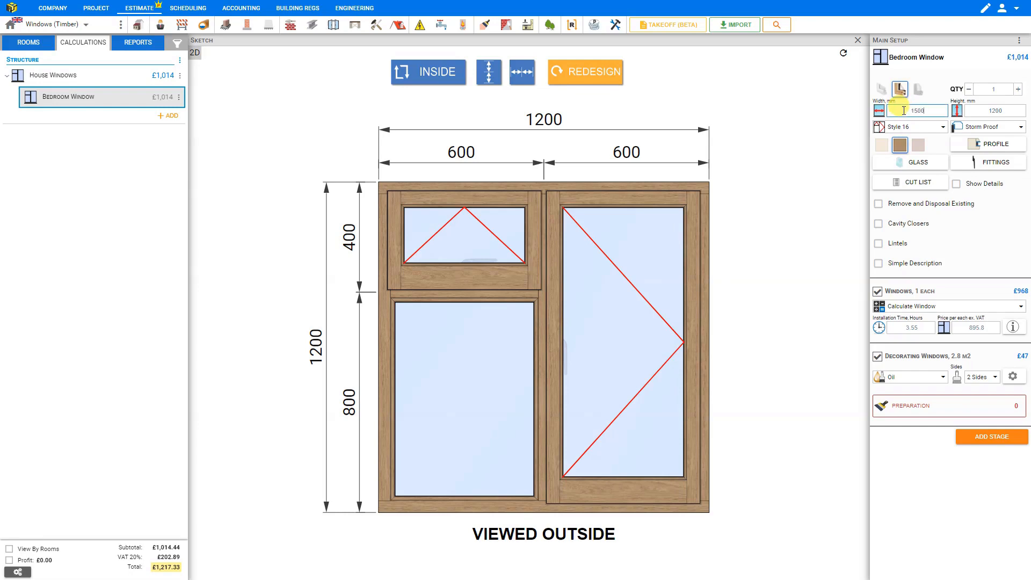
pyautogui.doubleClick(1003, 111)
pyautogui.write('950')
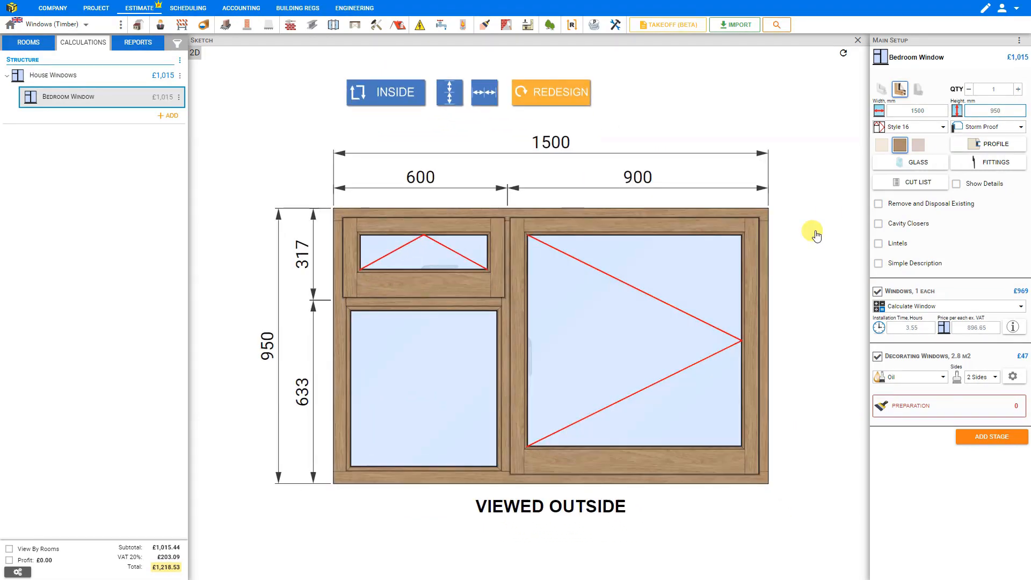
# Try Style 1, Style 2 and Style 3 on the window in turn.
pyautogui.click(942, 129)
pyautogui.click(907, 145)
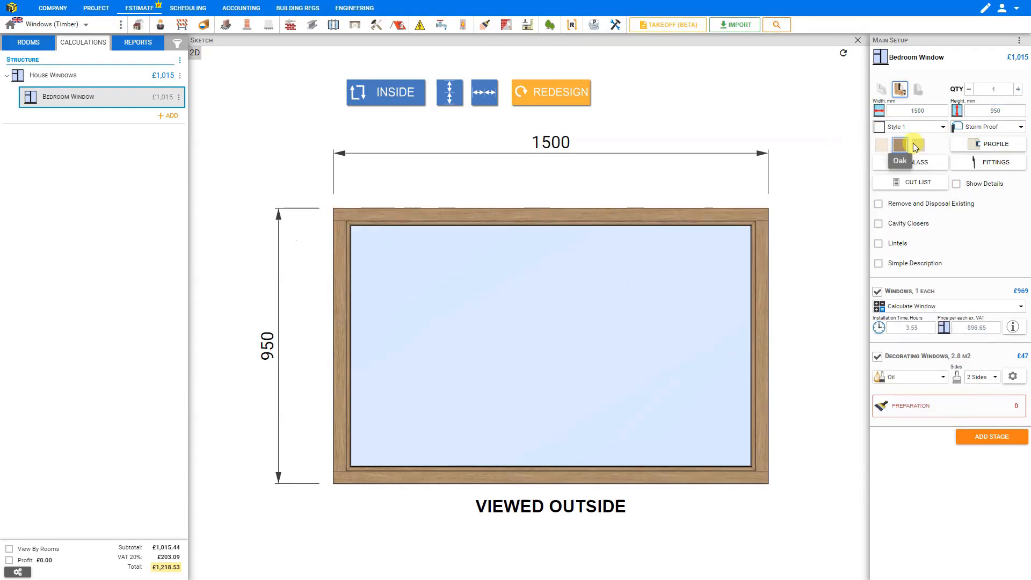
pyautogui.click(943, 127)
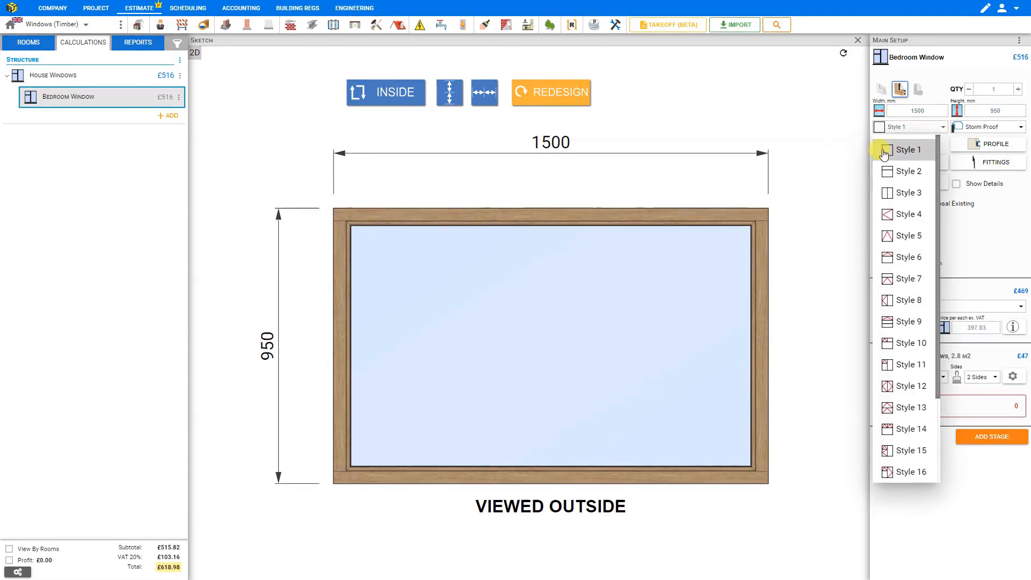
pyautogui.click(889, 170)
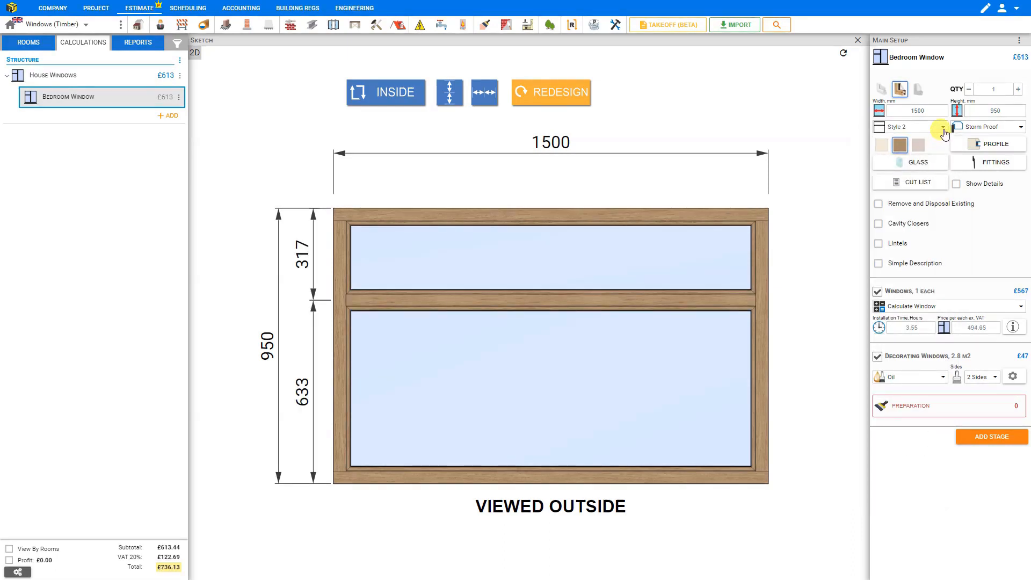
pyautogui.click(942, 129)
pyautogui.click(894, 193)
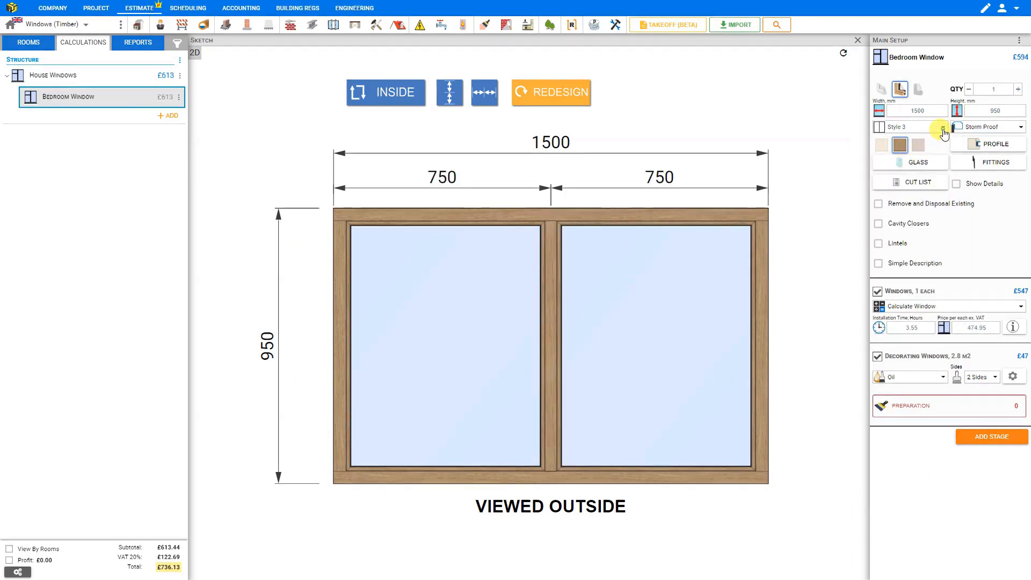
# Apply Style 18 to the window, with two opening side sashes and a fixed centre pane.
pyautogui.click(940, 127)
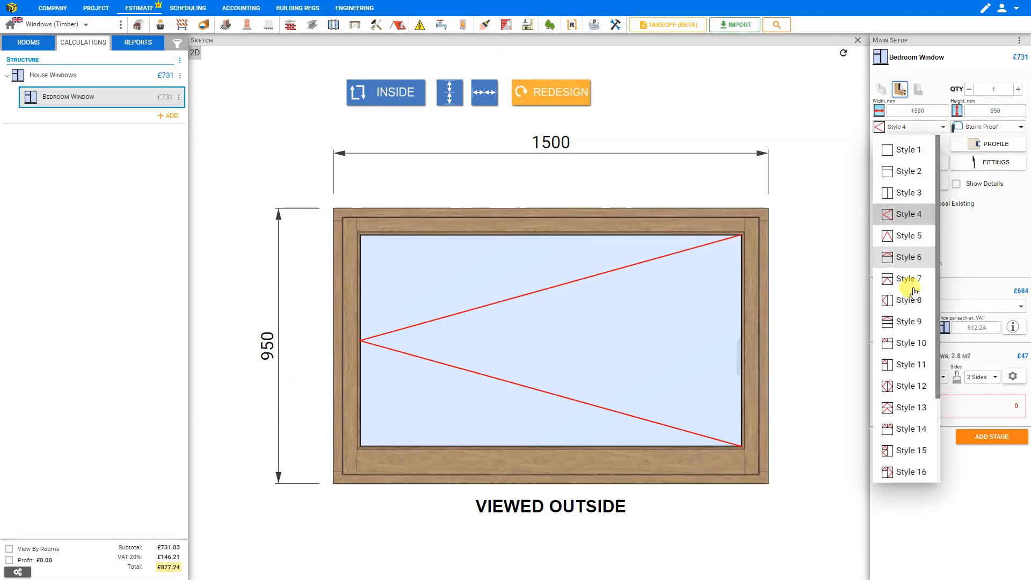
pyautogui.scroll(-3, 912, 321)
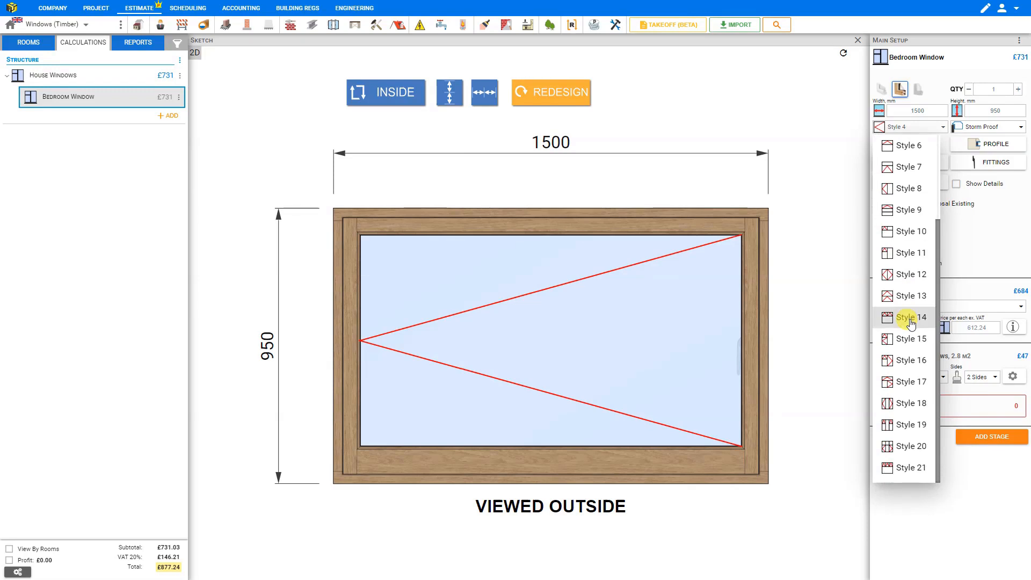
pyautogui.click(904, 404)
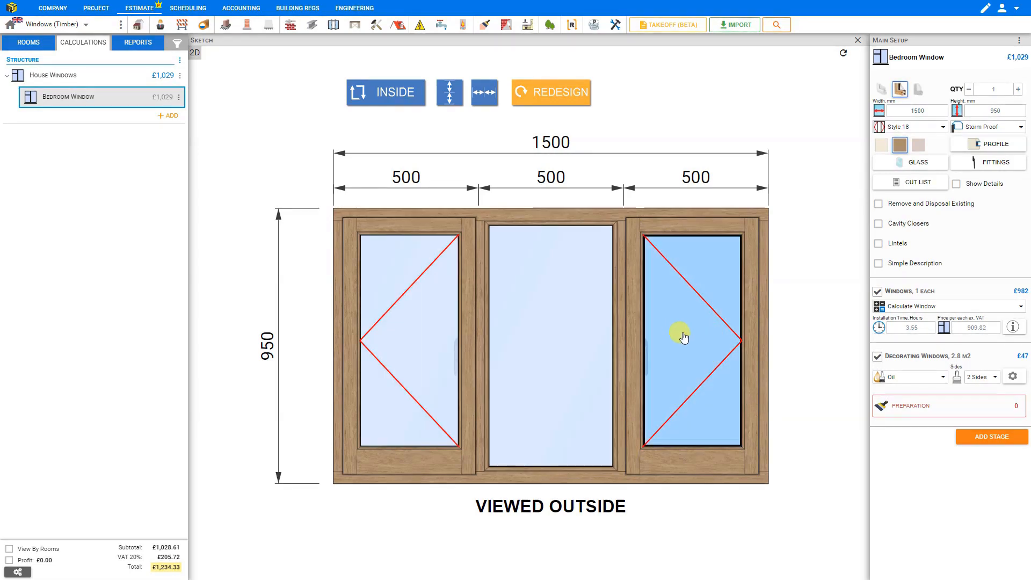
# Try the Flush Casement type on the window and change it back to Storm Proof.
pyautogui.click(997, 131)
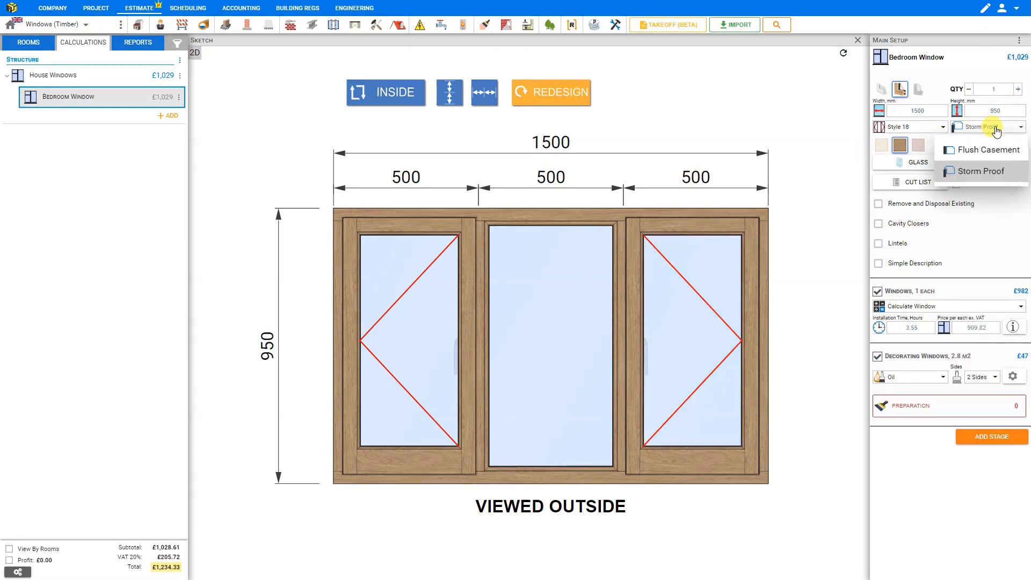
pyautogui.click(988, 146)
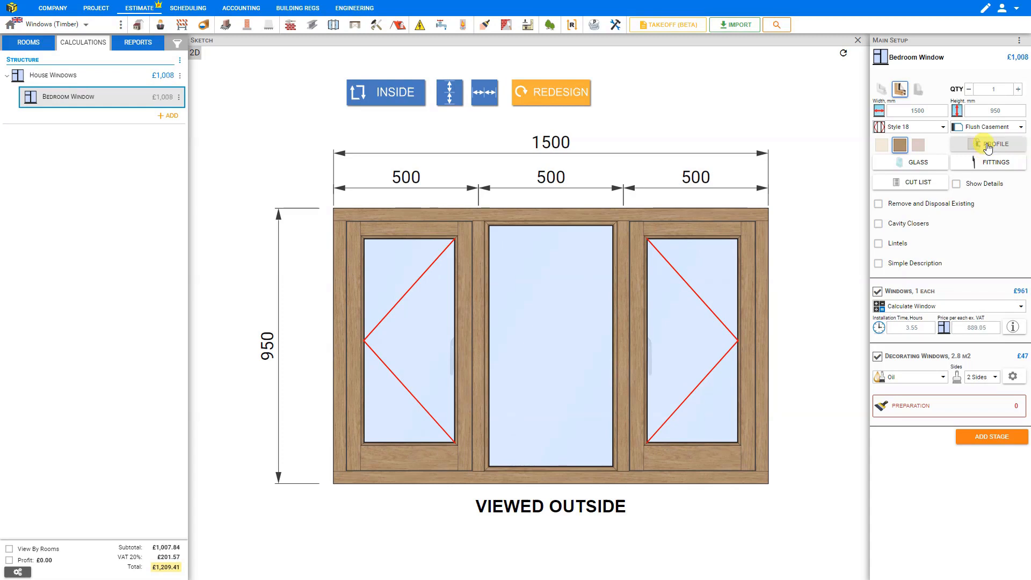
pyautogui.click(1002, 131)
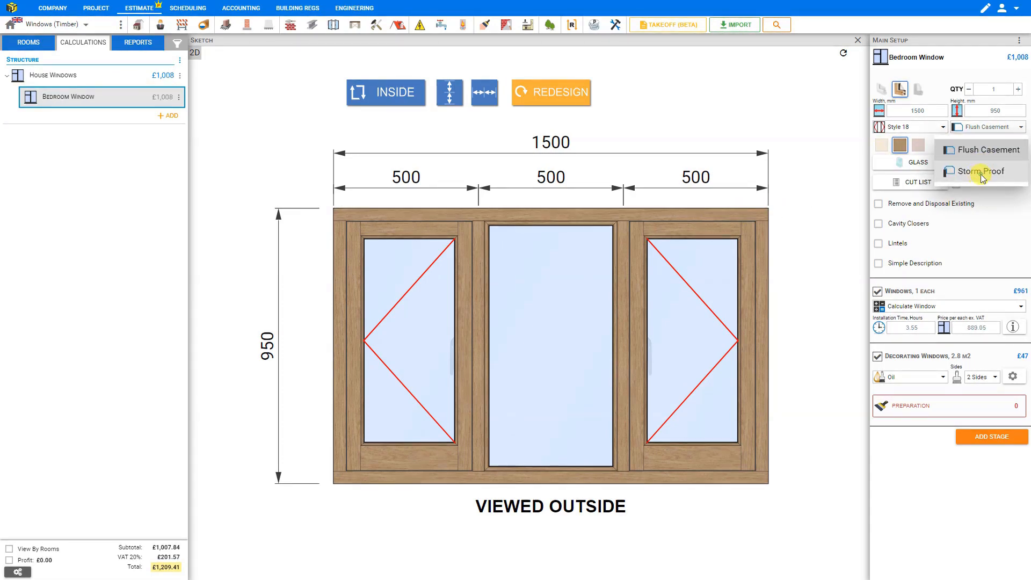
pyautogui.click(982, 172)
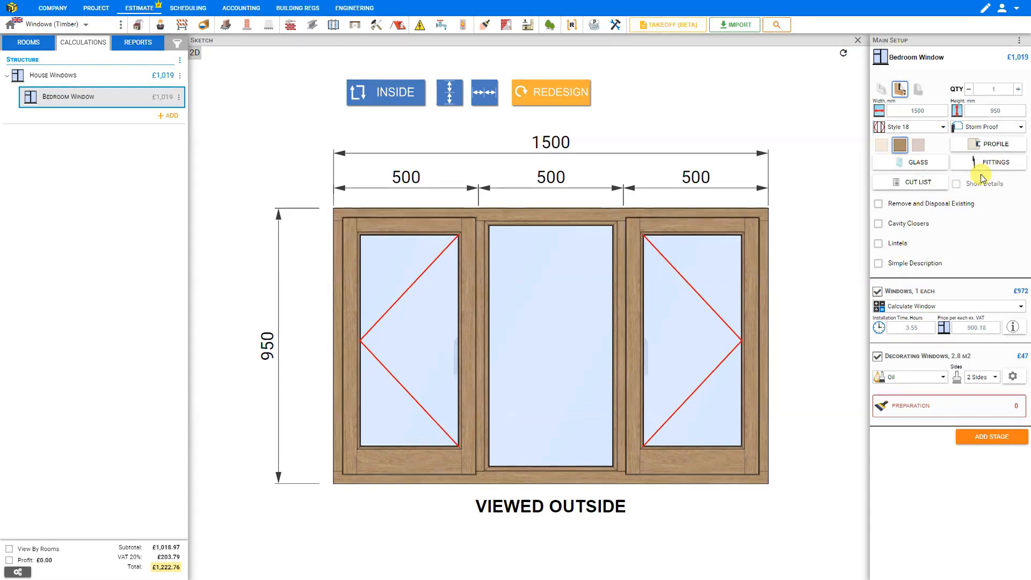
# Compare Pine, Oak and Sapele as the window's timber species, ending with Oak selected.
pyautogui.click(882, 146)
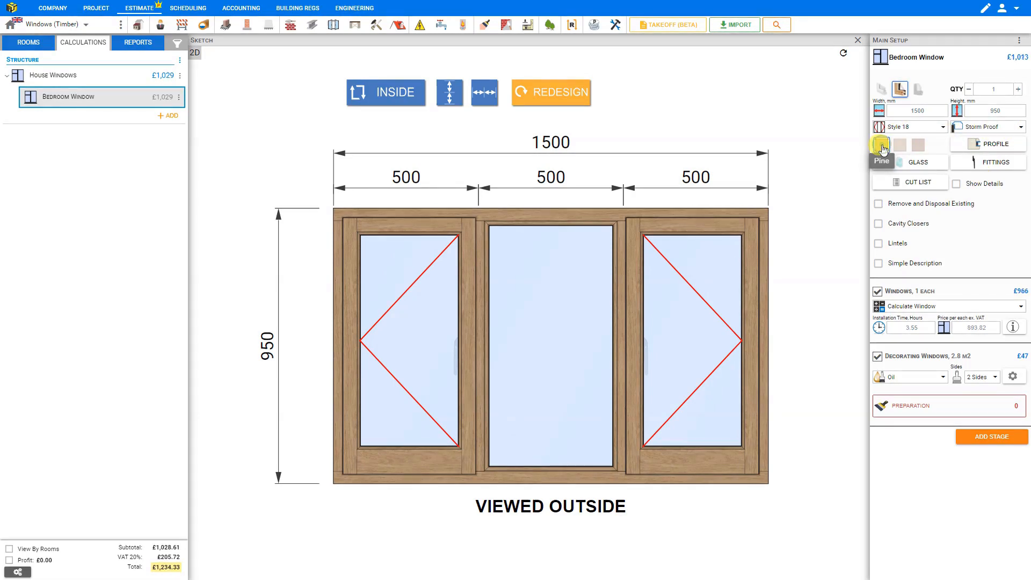
pyautogui.click(904, 148)
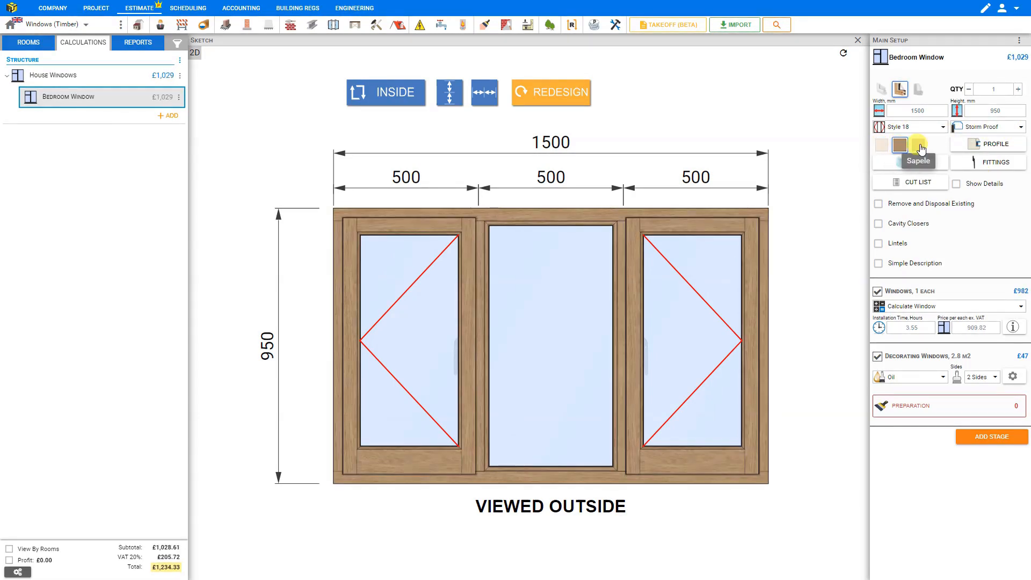
pyautogui.click(919, 147)
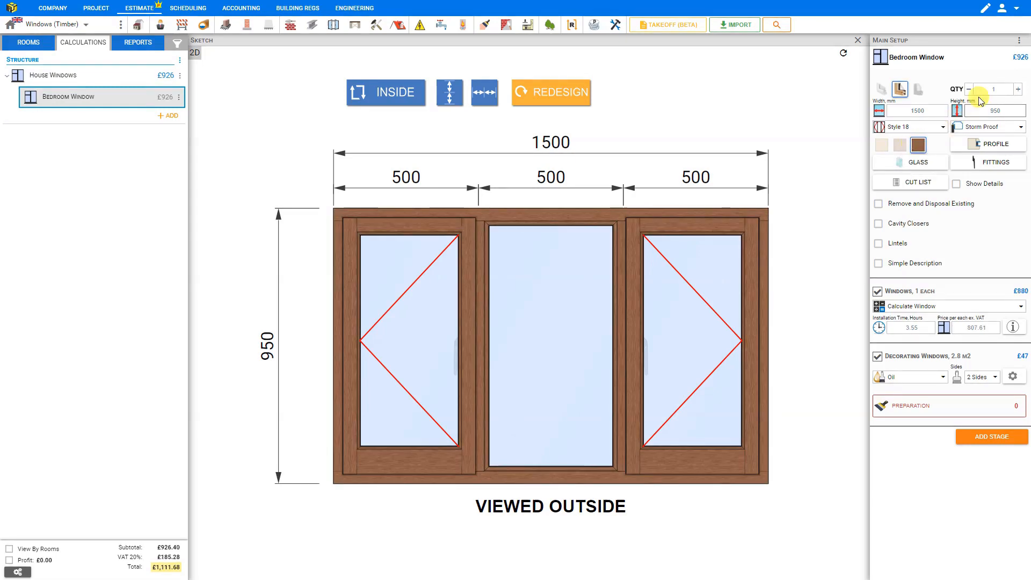
pyautogui.click(882, 146)
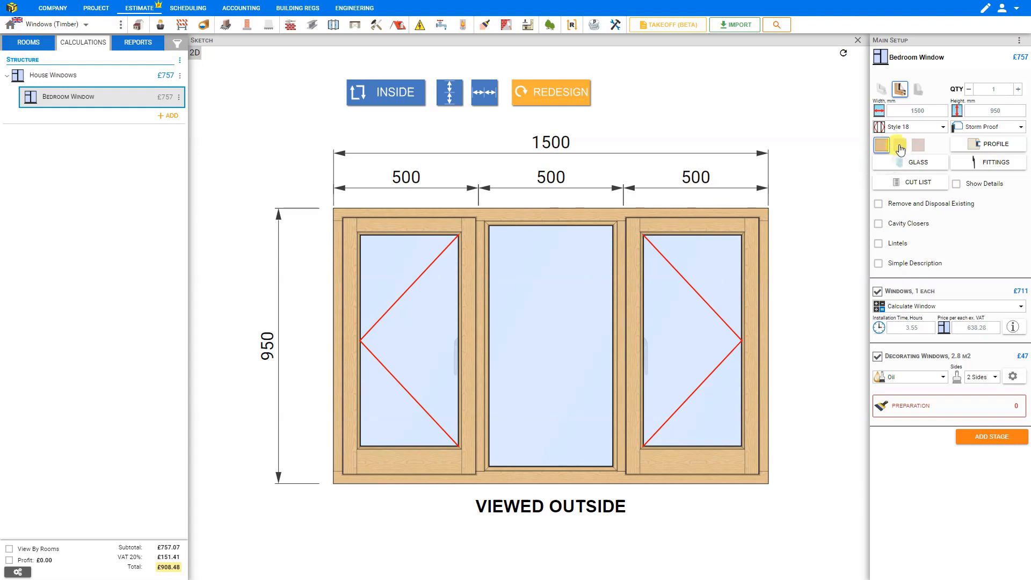
pyautogui.click(900, 146)
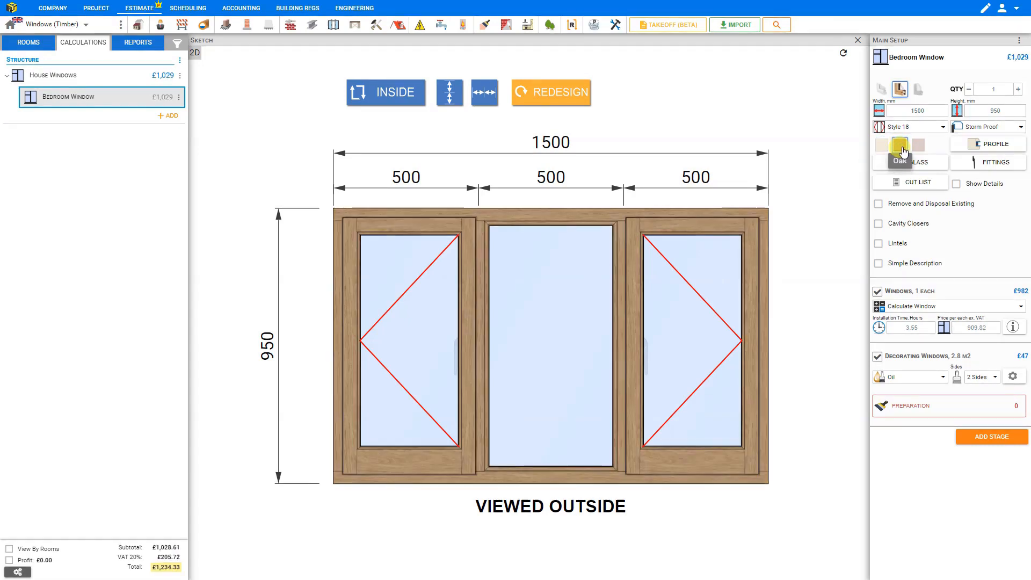
pyautogui.click(918, 146)
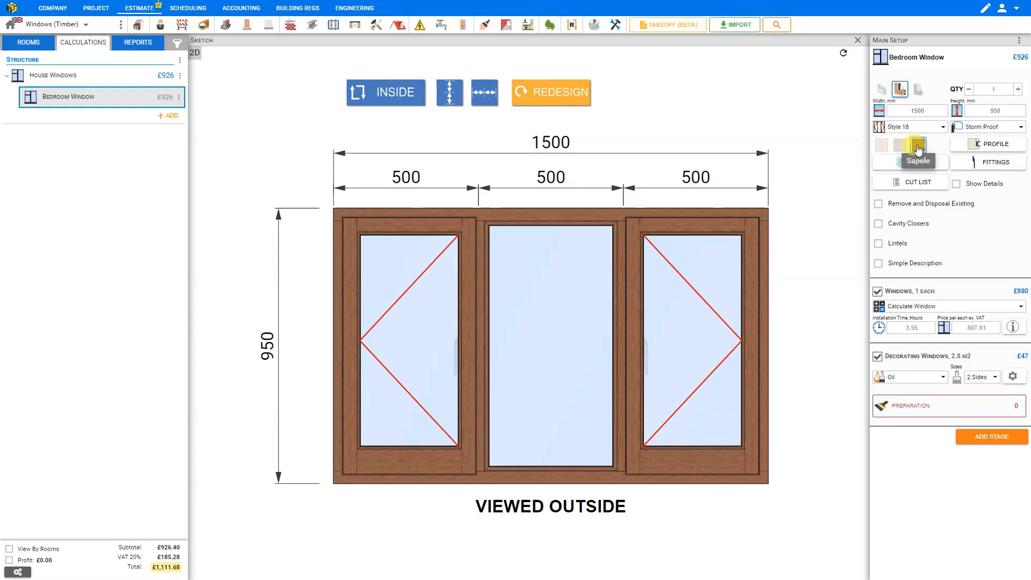
pyautogui.click(901, 149)
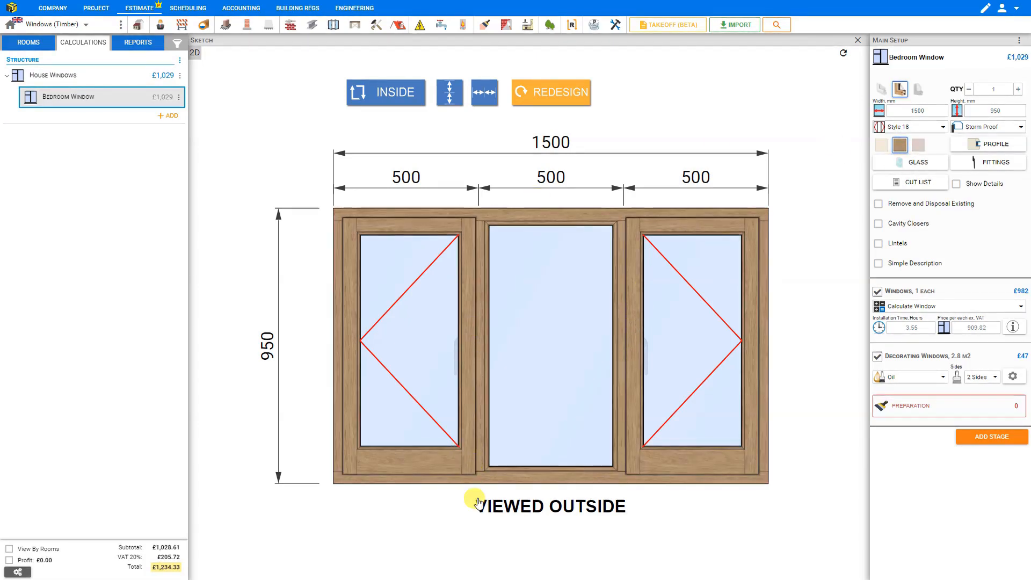
# View the window from the inside, return to the outside view, and review the frame, sash, transom and sill profile settings.
pyautogui.click(392, 100)
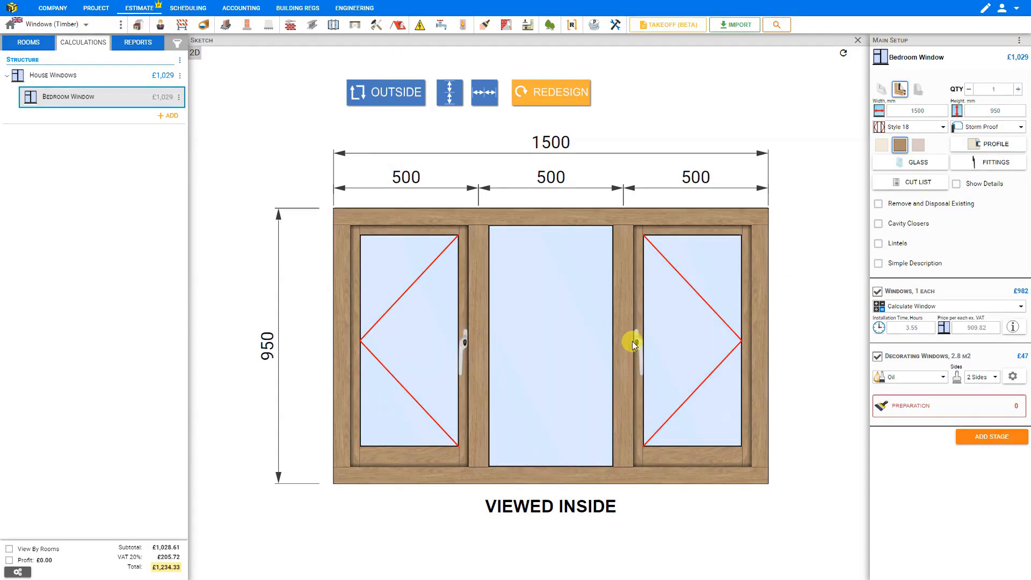
pyautogui.click(393, 100)
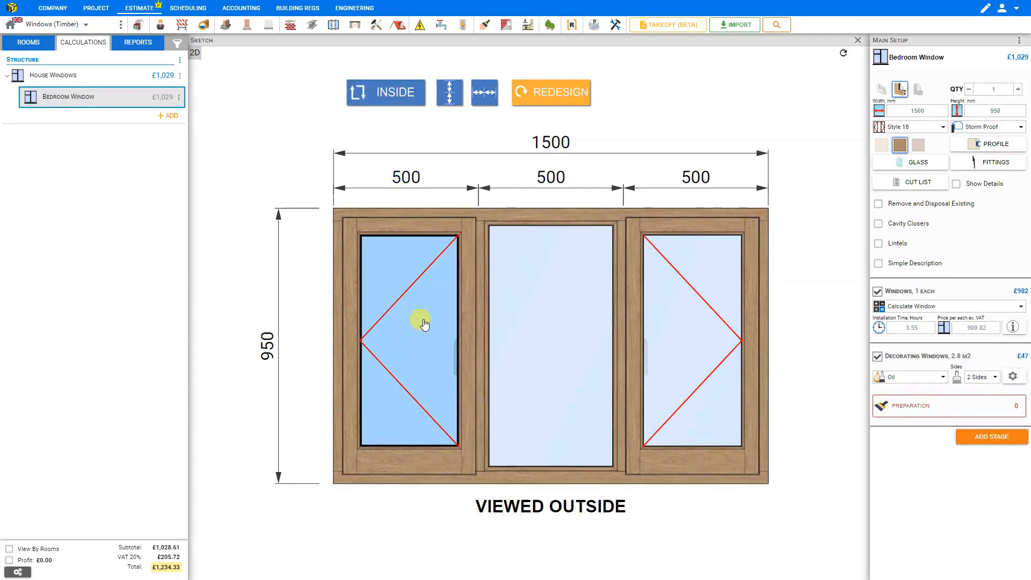
pyautogui.click(996, 143)
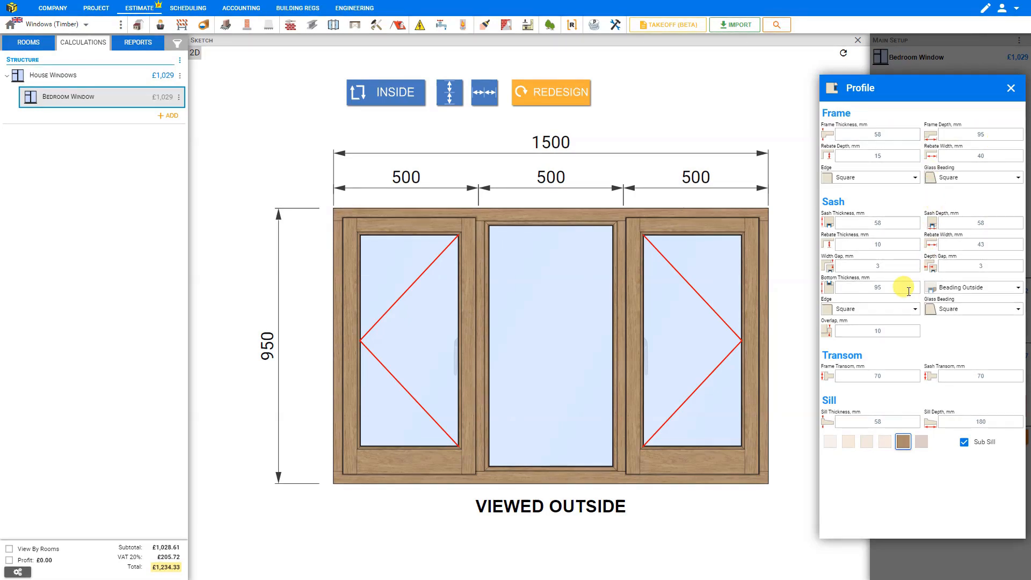
pyautogui.click(1012, 89)
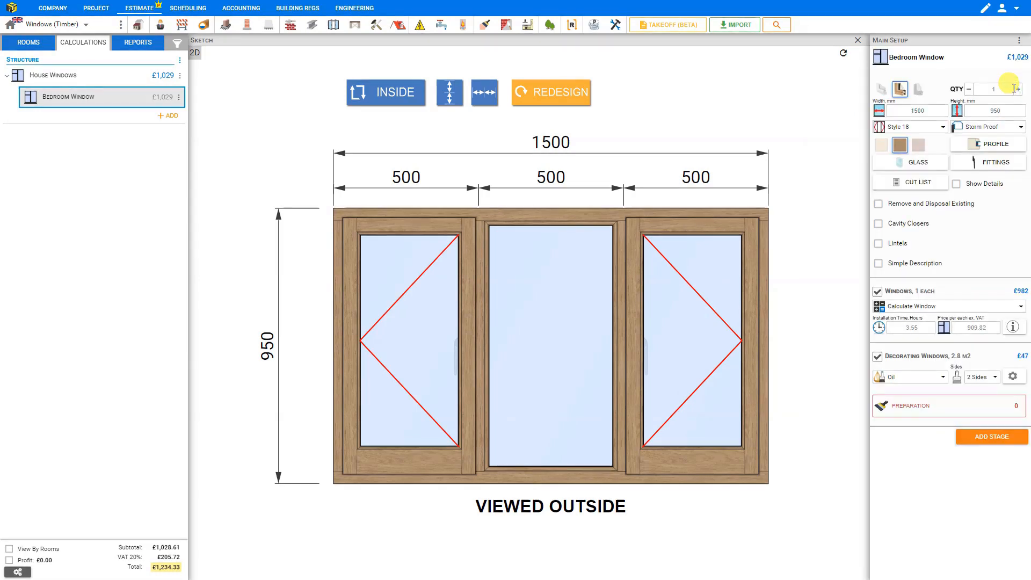
# Apply Style 2 to the window and set the frame thickness to 70 mm and the frame depth to 60 mm.
pyautogui.click(941, 129)
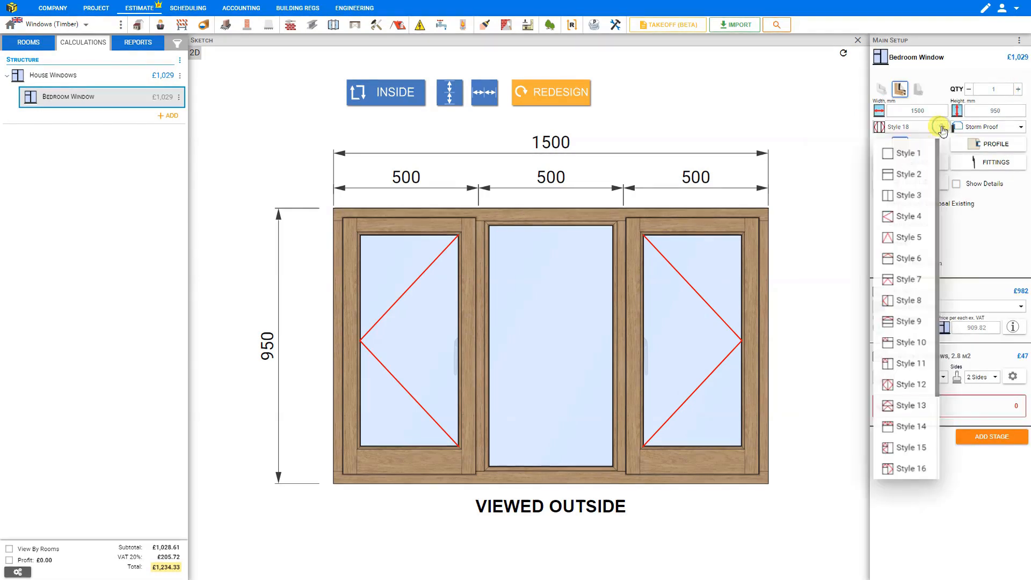
pyautogui.click(908, 171)
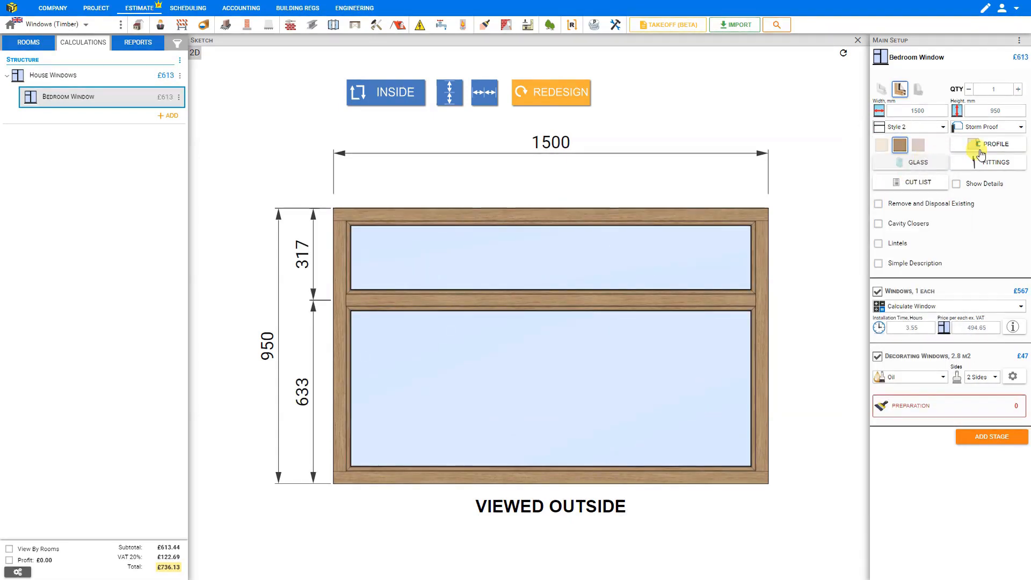
pyautogui.click(1001, 146)
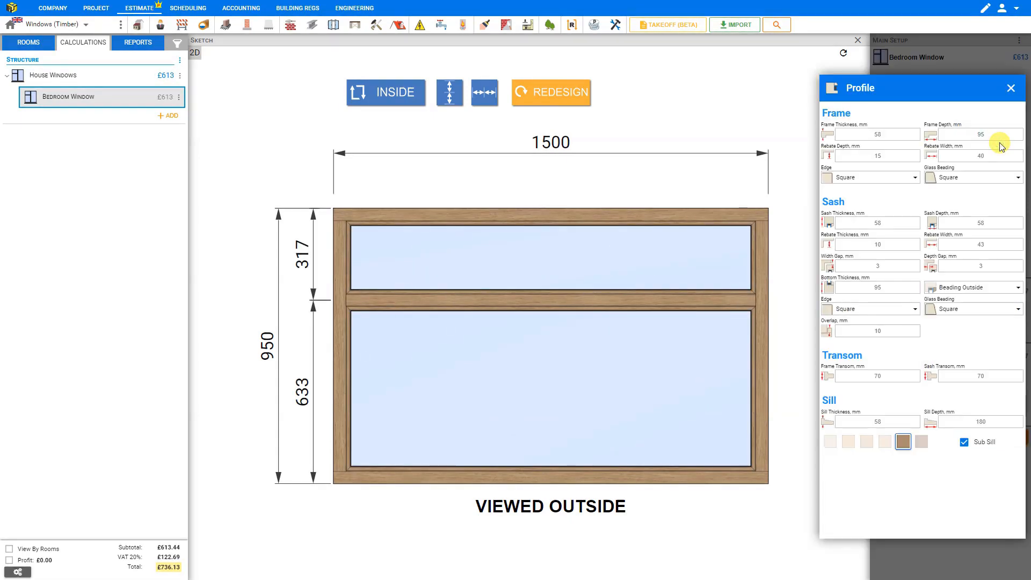
pyautogui.click(877, 135)
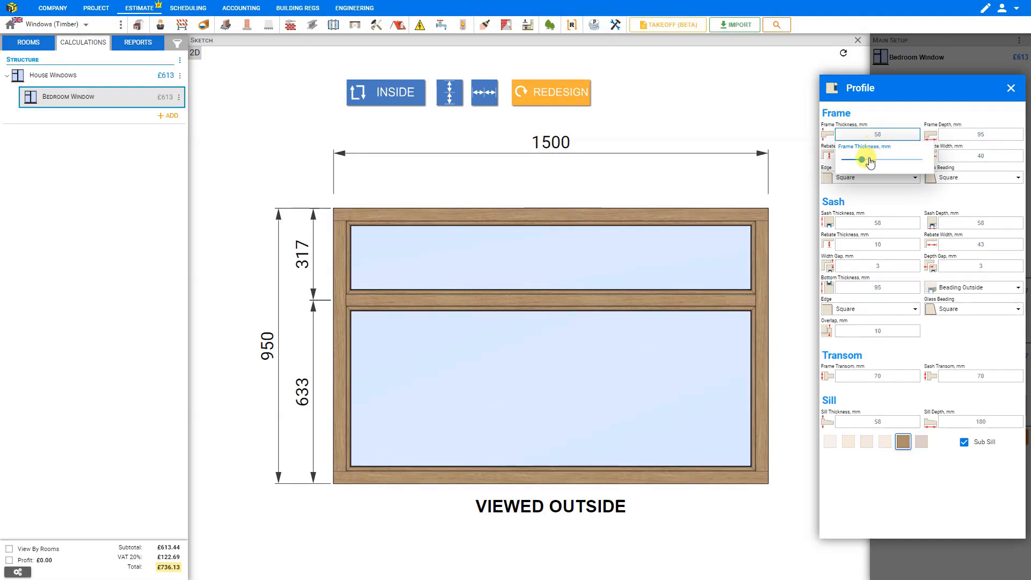
pyautogui.moveTo(862, 160)
pyautogui.mouseDown()
pyautogui.moveTo(883, 163)
pyautogui.moveTo(843, 162)
pyautogui.moveTo(865, 163)
pyautogui.mouseUp()
pyautogui.doubleClick(875, 135)
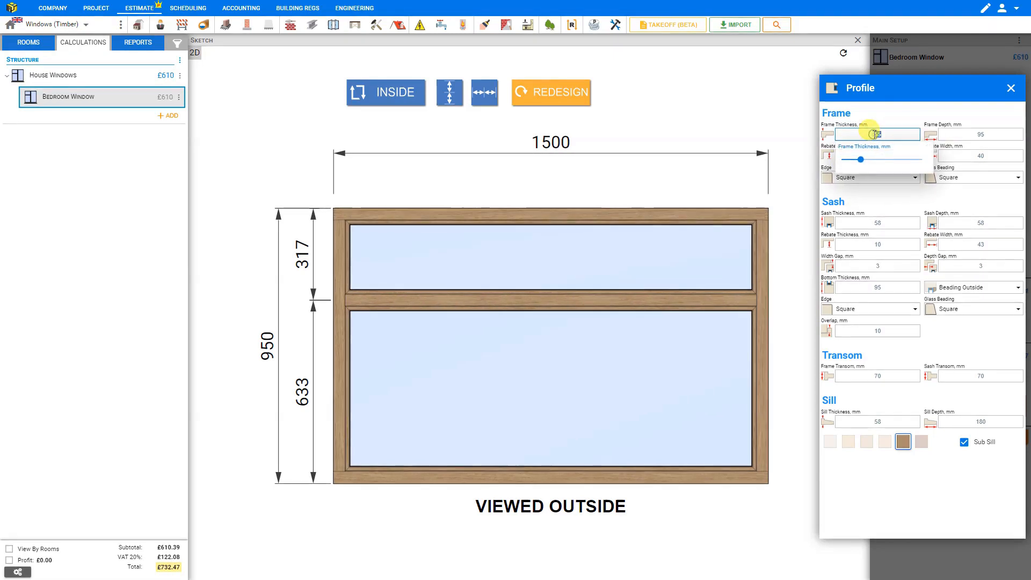
pyautogui.write('70')
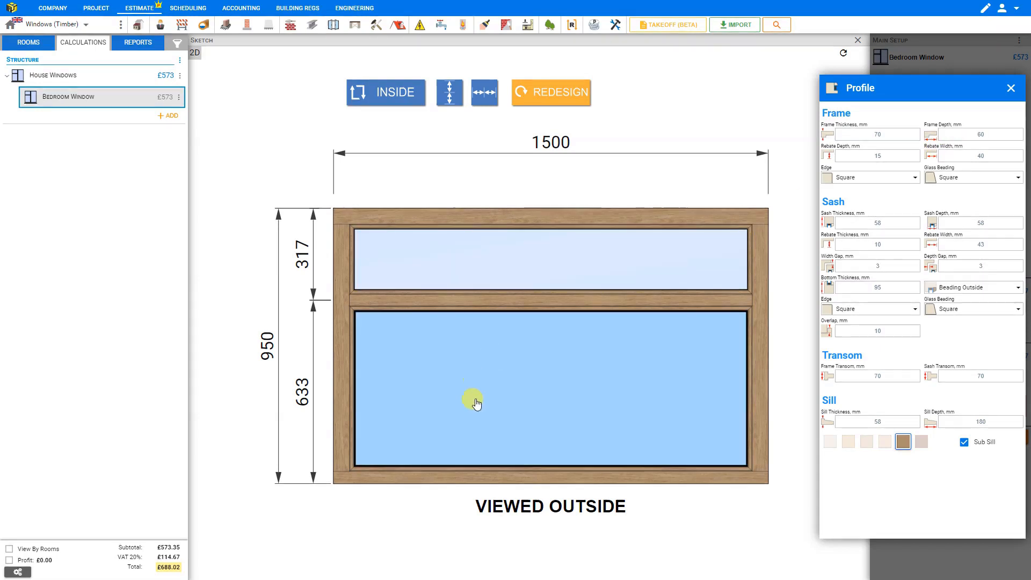
pyautogui.click(1010, 87)
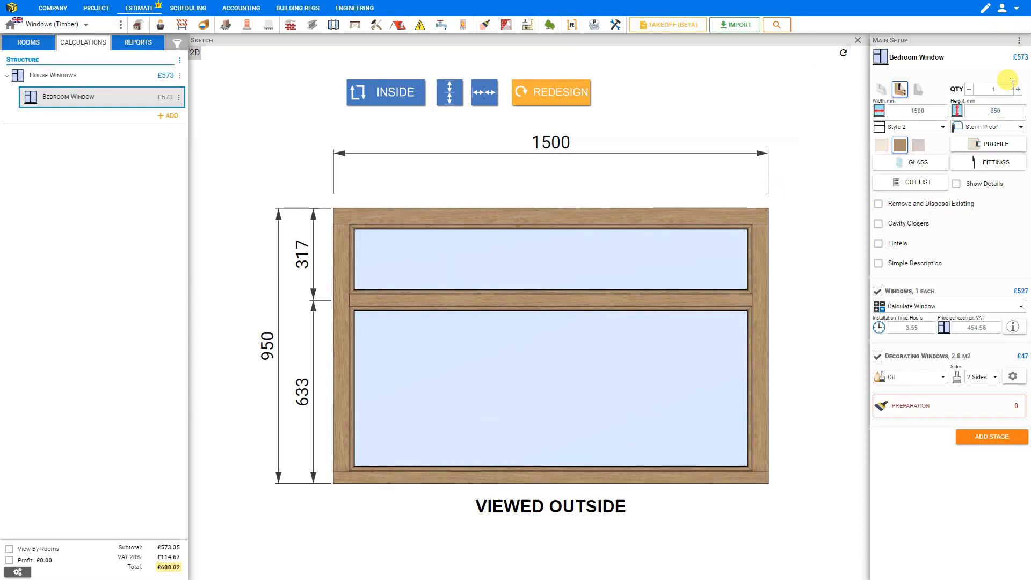
# Show the window's detail drawings and set the frame depth to 119 mm.
pyautogui.click(956, 186)
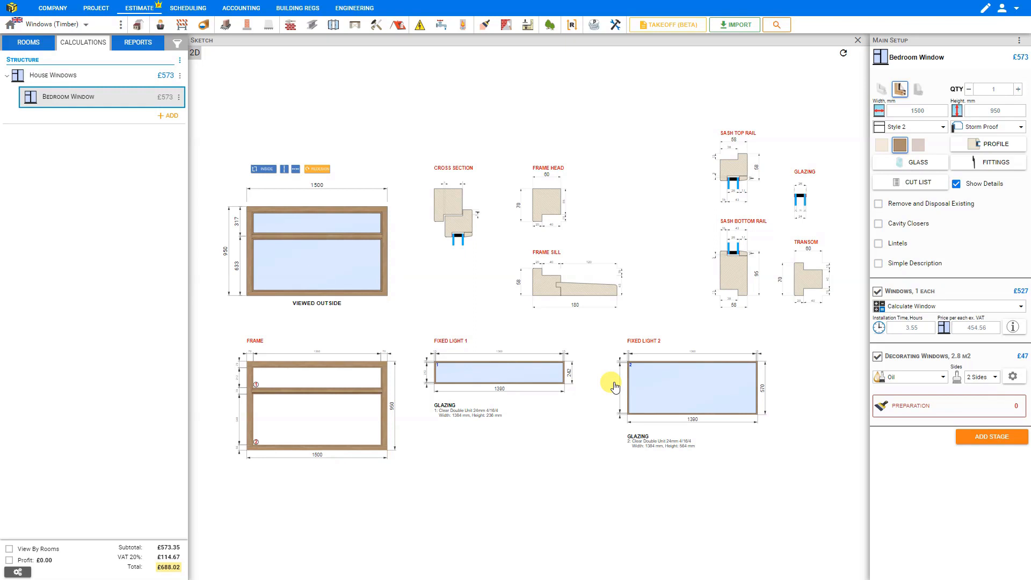
pyautogui.click(991, 146)
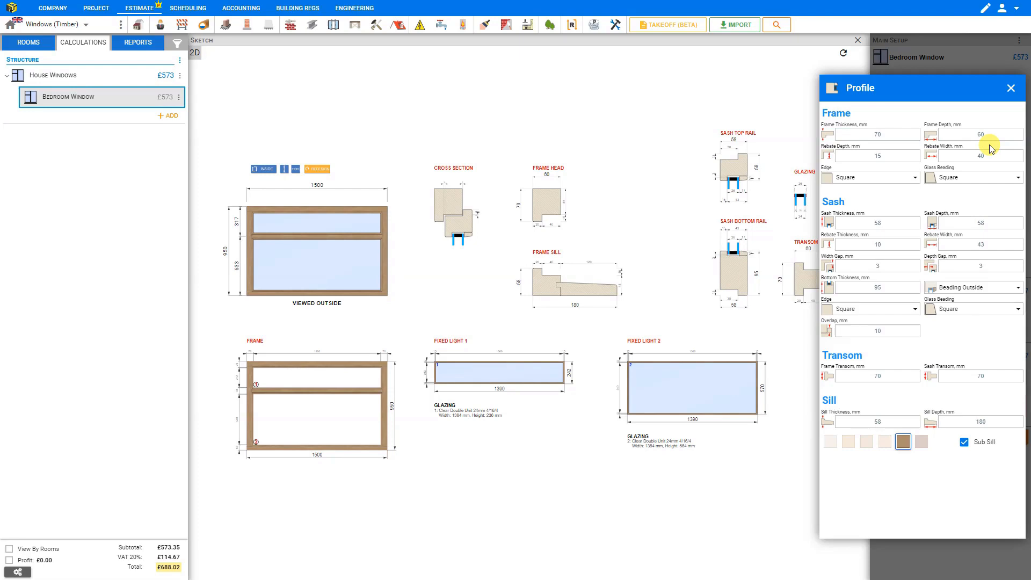
pyautogui.scroll(3, 543, 203)
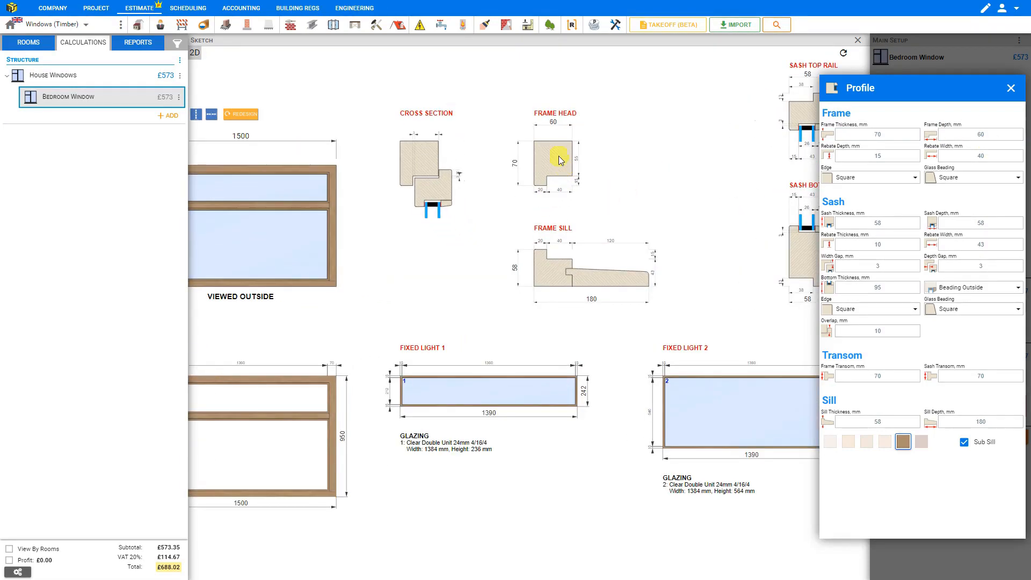
pyautogui.scroll(3, 531, 182)
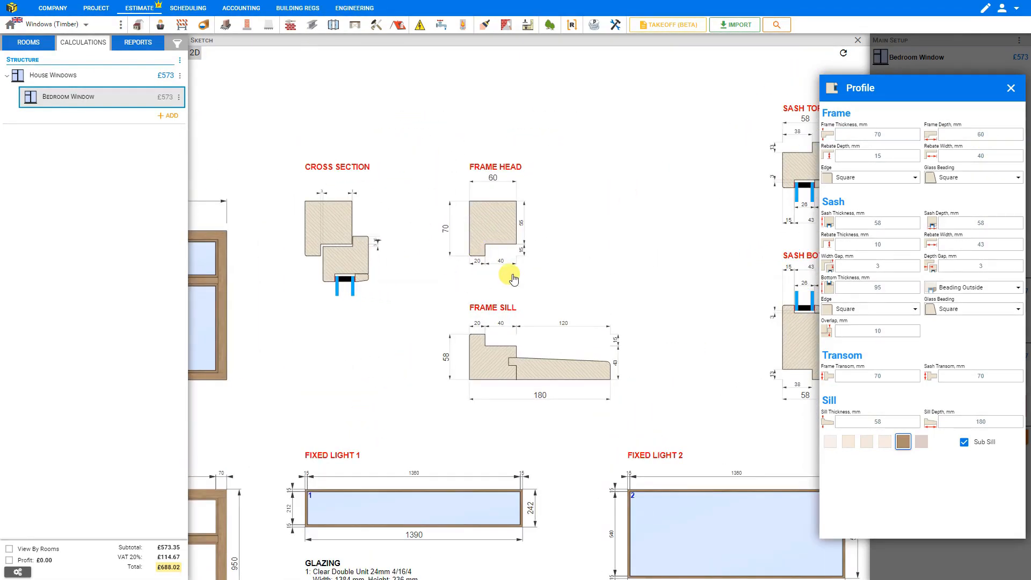
pyautogui.click(982, 135)
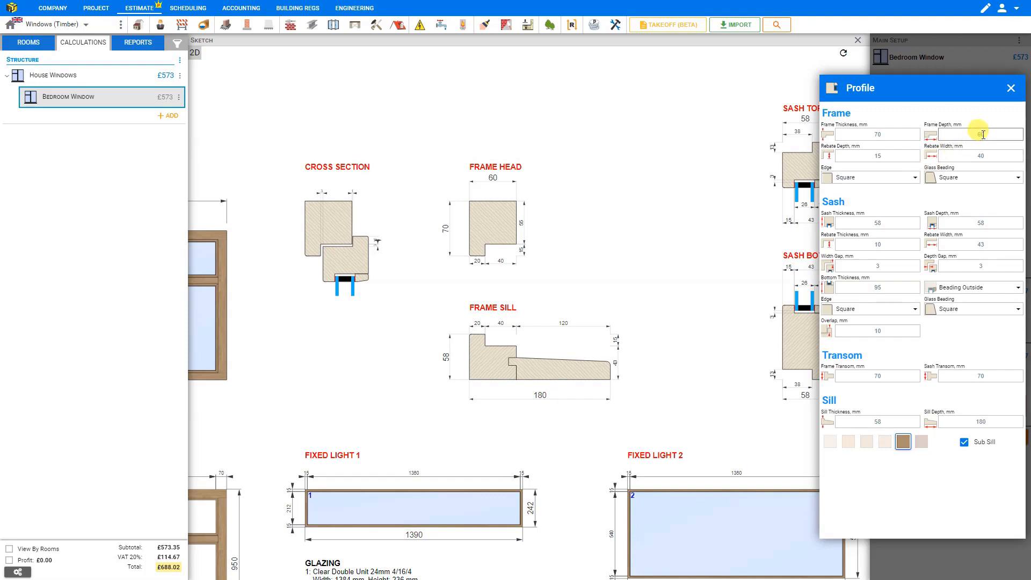
pyautogui.moveTo(961, 164); pyautogui.dragTo(995, 166)
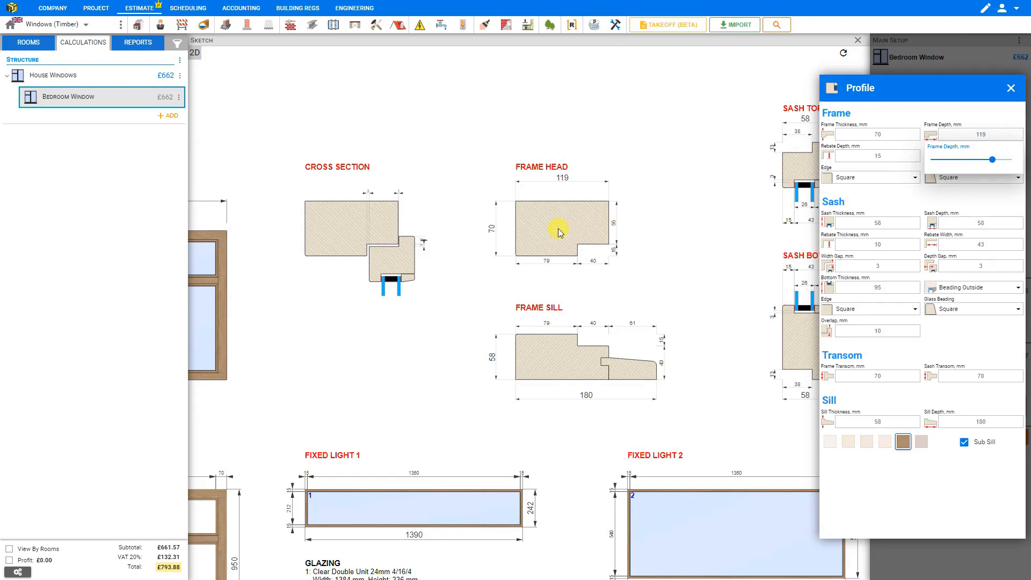
# Set the frame's rebate depth to 37 mm and its rebate width to 71 mm, and close the profile settings.
pyautogui.click(871, 156)
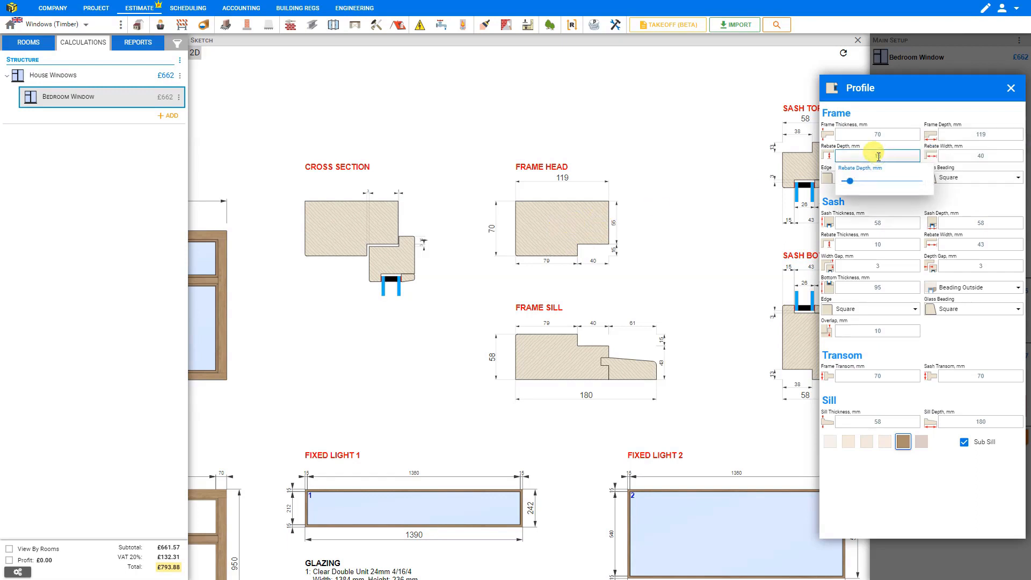
pyautogui.moveTo(850, 184); pyautogui.dragTo(877, 184)
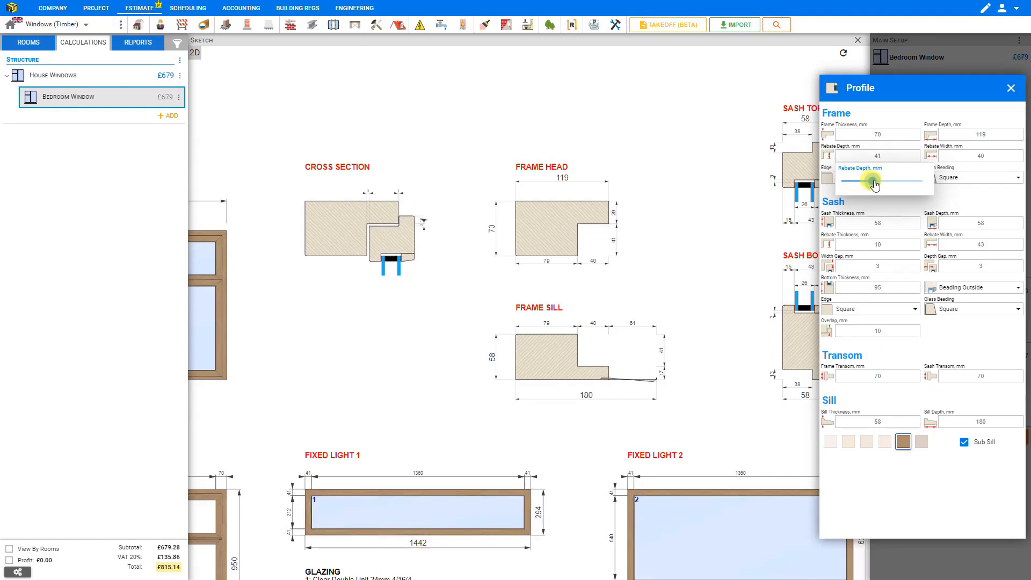
pyautogui.click(978, 155)
pyautogui.moveTo(952, 183); pyautogui.dragTo(969, 181)
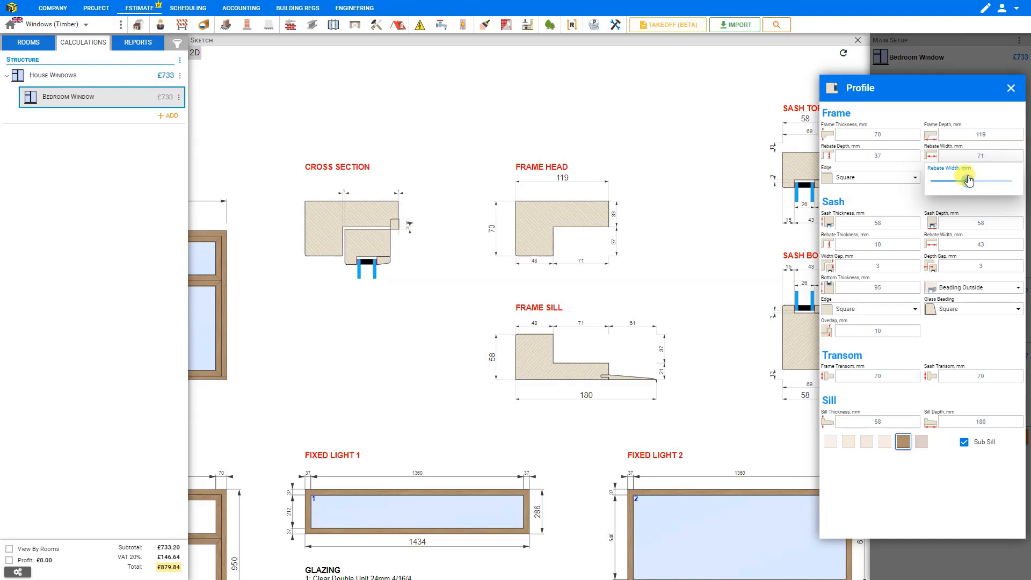
pyautogui.click(1011, 88)
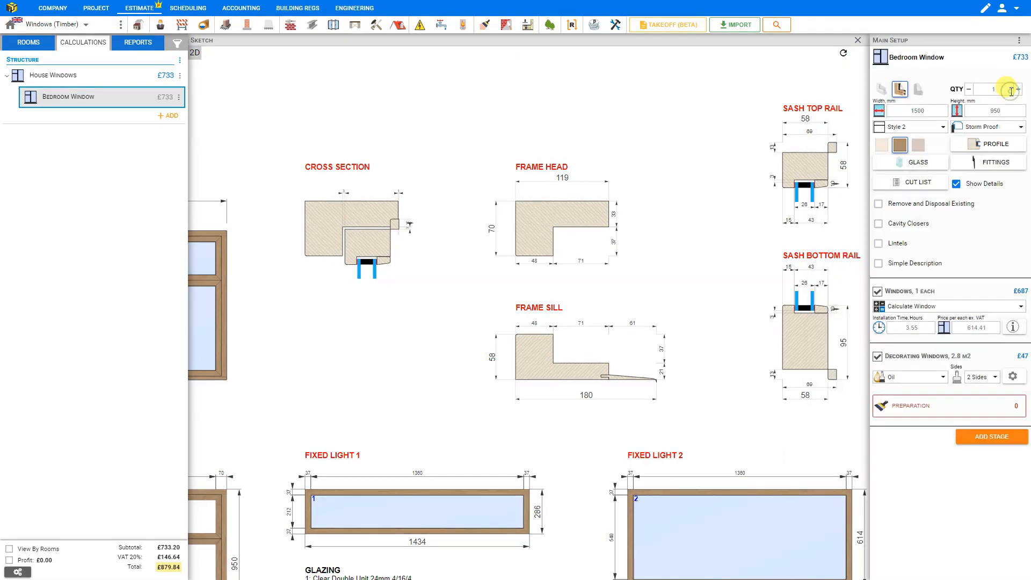
# Switch the window type to Flush Casement to compare the cross sections, and return it to Storm Proof.
pyautogui.click(1011, 131)
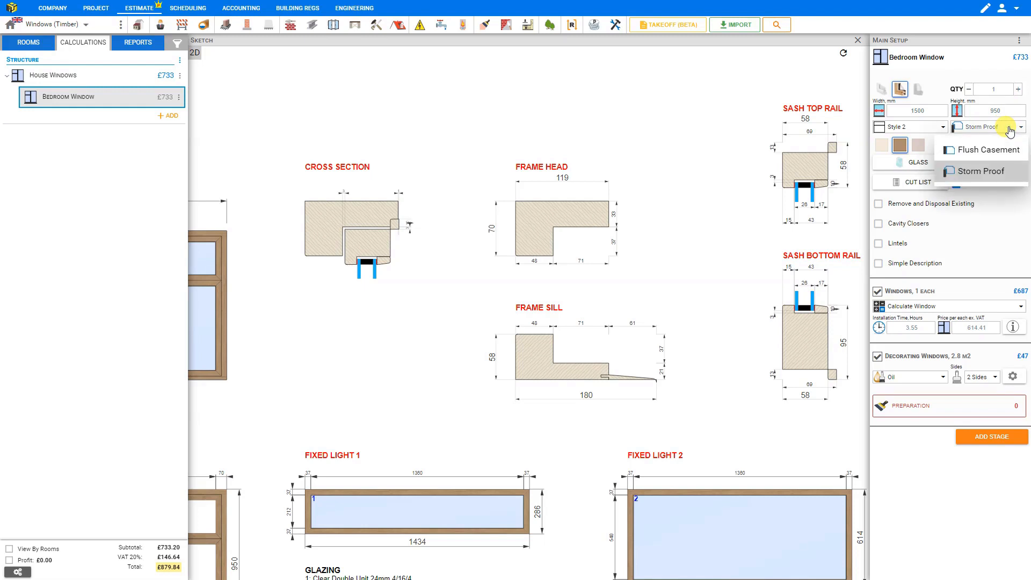
pyautogui.click(1002, 145)
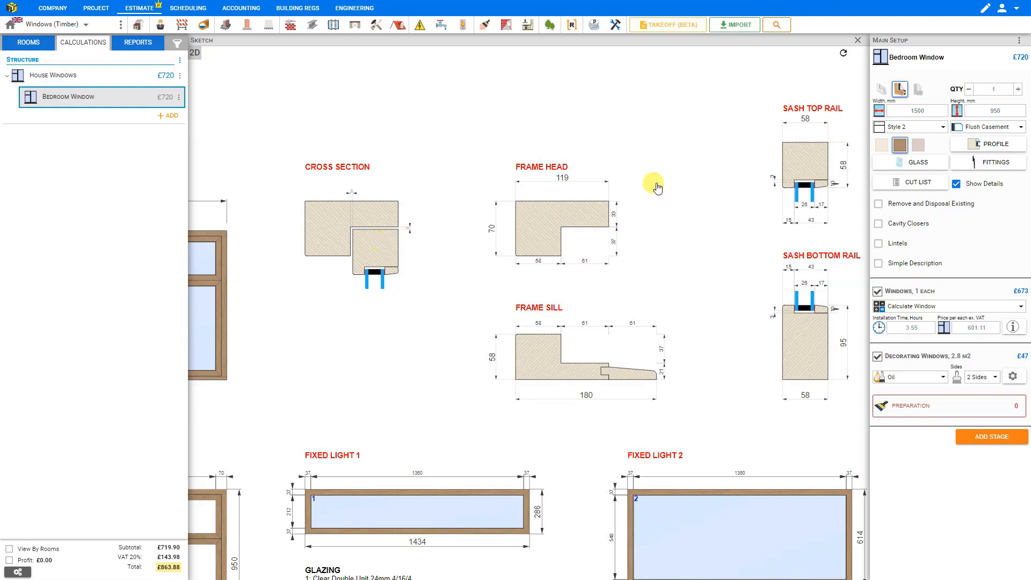
pyautogui.click(999, 127)
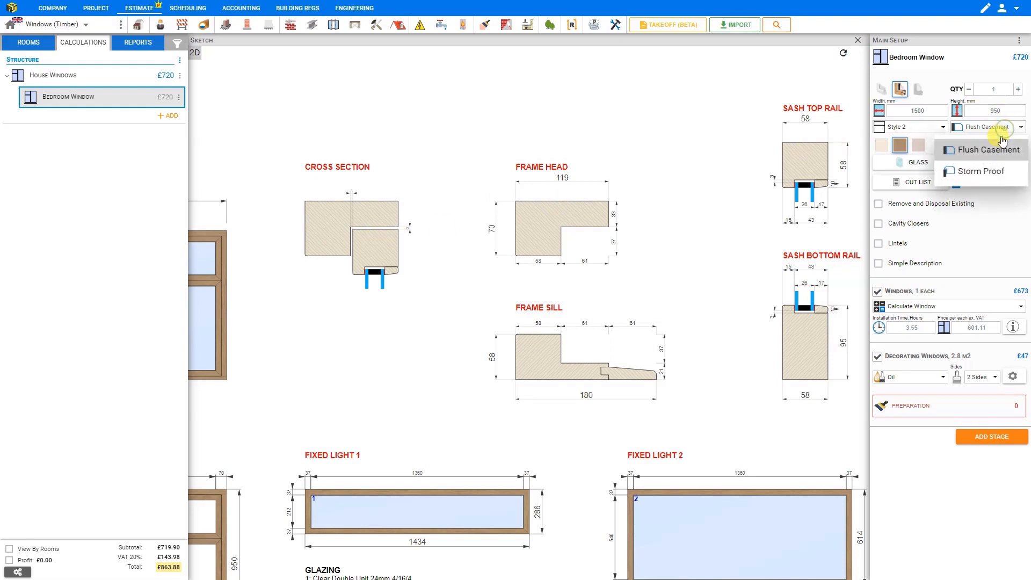
pyautogui.click(990, 173)
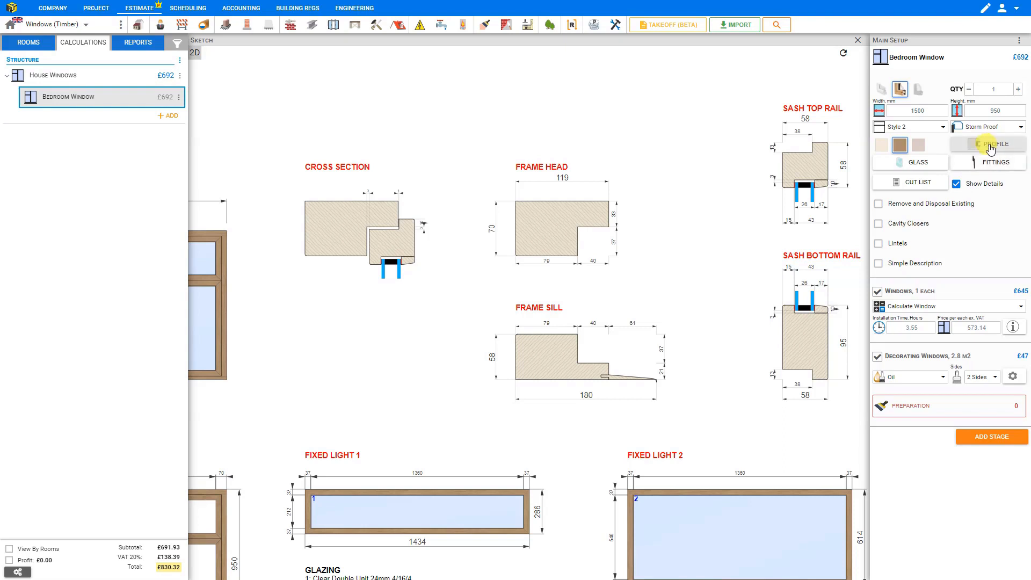
# Open the profile settings, examine the frame cross section, and view the window from the inside.
pyautogui.click(991, 148)
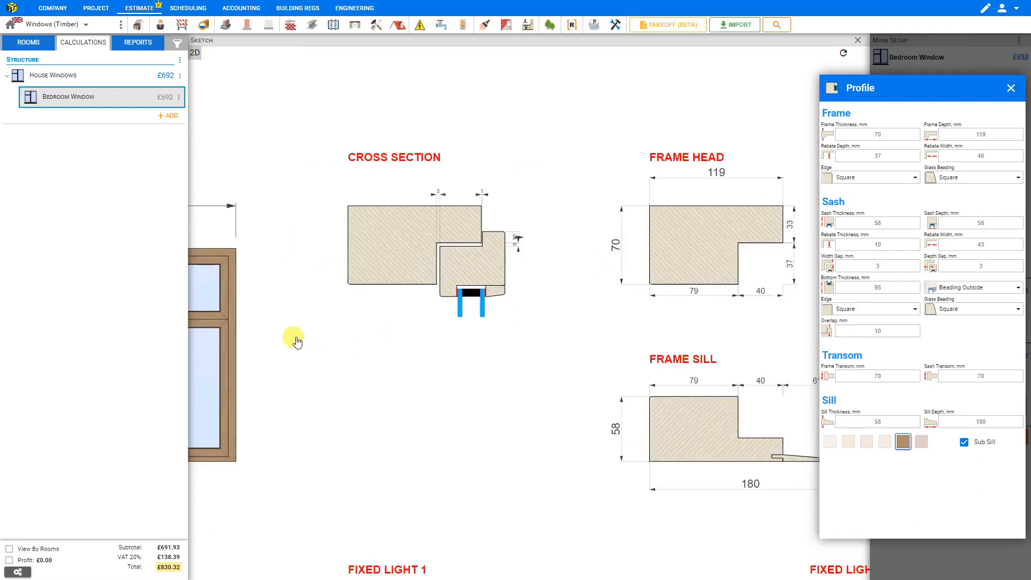
pyautogui.moveTo(295, 338); pyautogui.dragTo(611, 332)
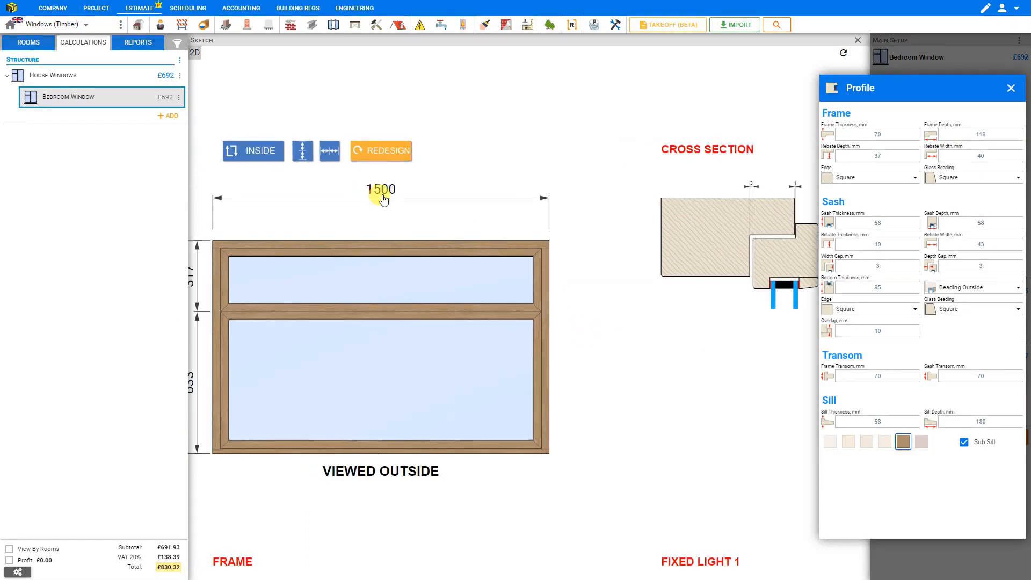
pyautogui.click(252, 156)
pyautogui.click(531, 293)
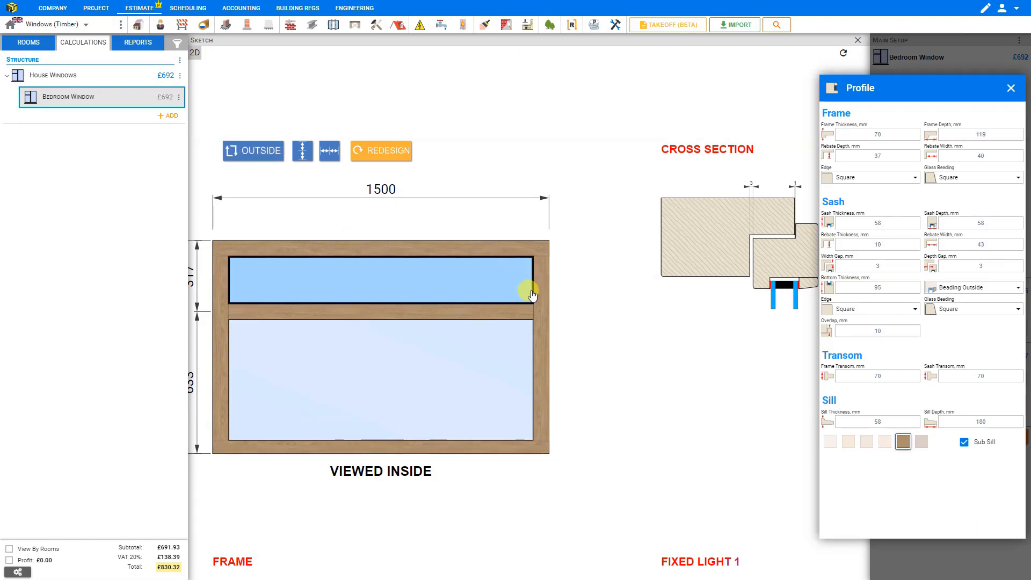
# Compare the Chamfer 45, Chamfer 15, Ovolo, Scotia and Quadrant edges on the frame, ending with Quadrant selected.
pyautogui.click(885, 180)
pyautogui.click(896, 210)
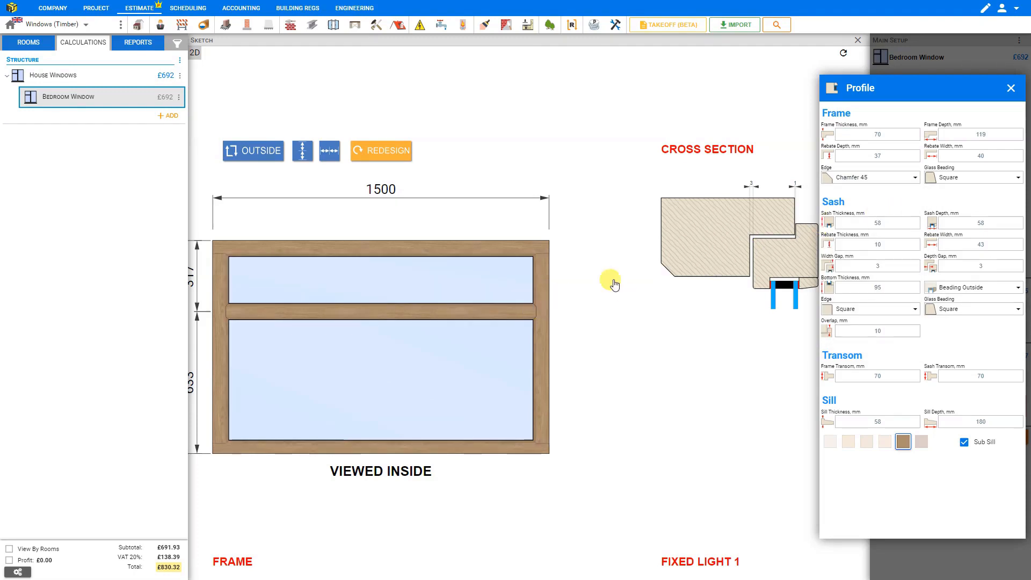
pyautogui.moveTo(684, 306); pyautogui.dragTo(500, 308)
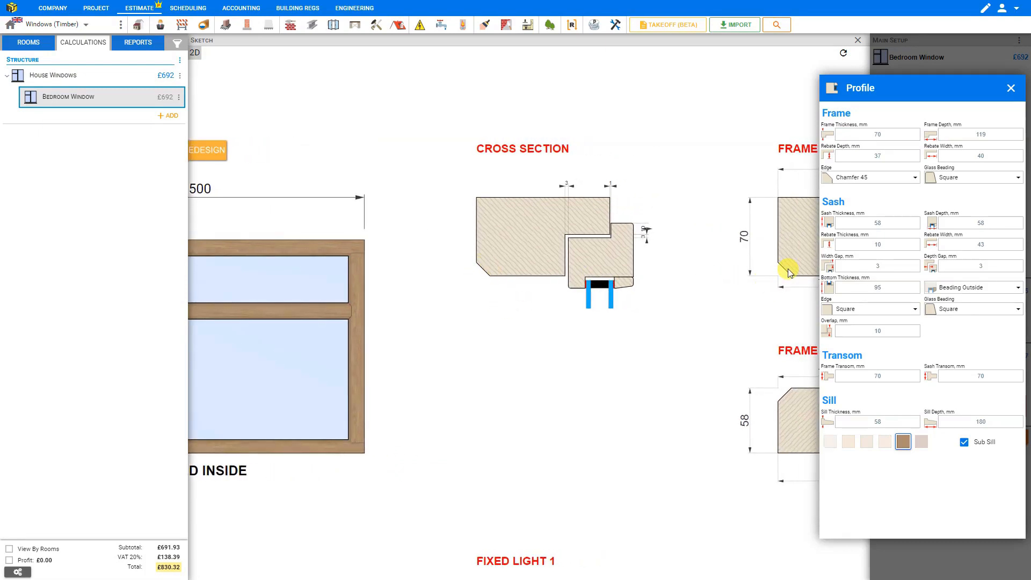
pyautogui.click(916, 179)
pyautogui.click(842, 261)
pyautogui.click(915, 178)
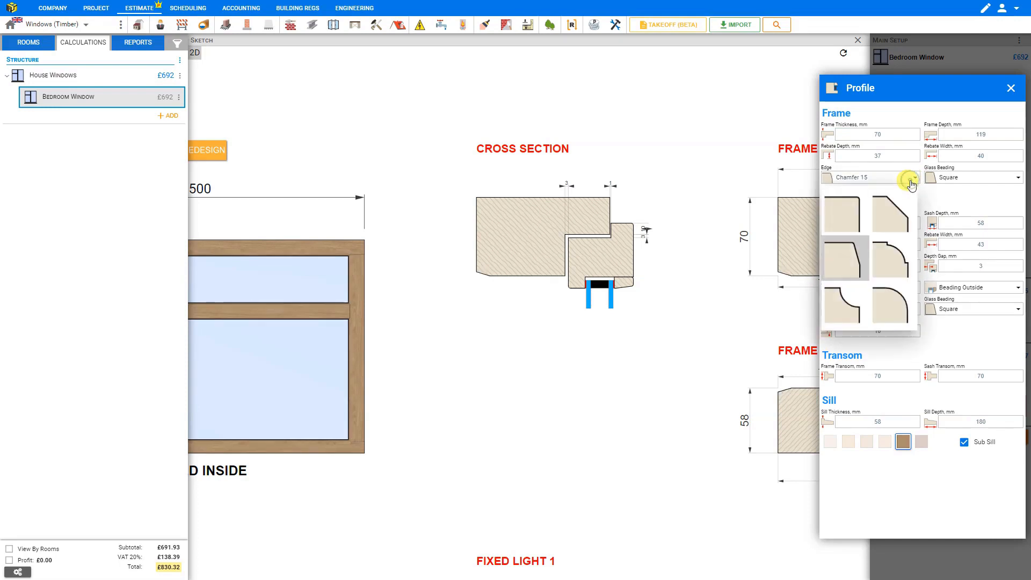
pyautogui.click(892, 261)
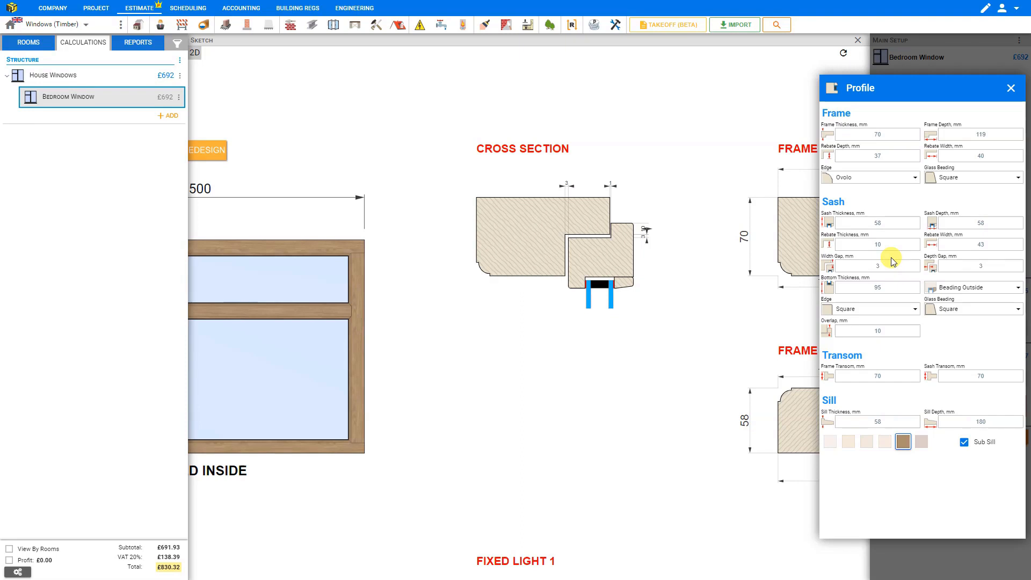
pyautogui.click(915, 182)
pyautogui.click(841, 308)
pyautogui.click(913, 177)
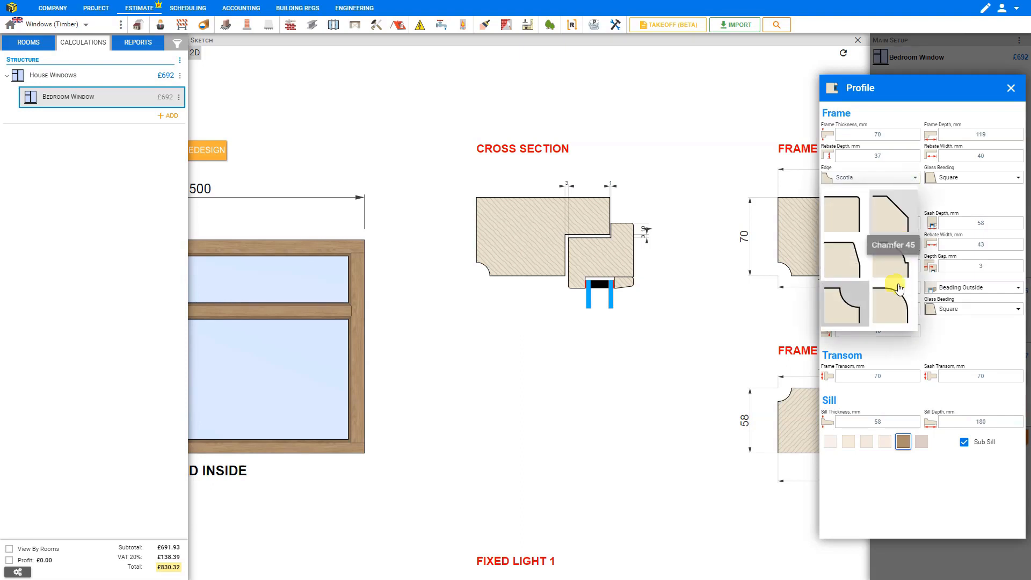
pyautogui.click(896, 313)
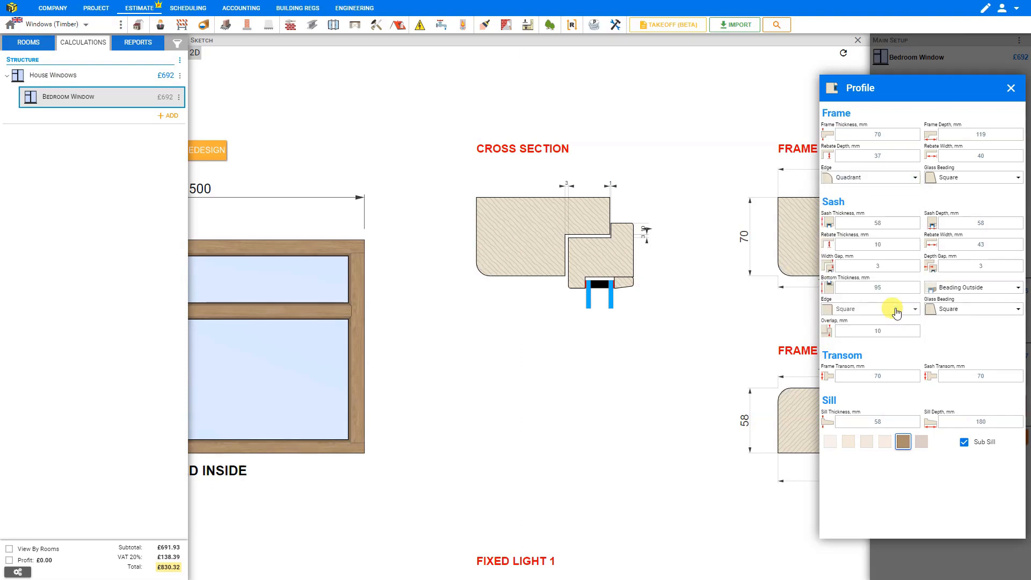
# View the window from the outside and compare the Chamfer, Quadrant and Ovolo glass beadings on the frame, ending with Scotia selected.
pyautogui.moveTo(288, 161); pyautogui.dragTo(521, 167)
pyautogui.click(275, 153)
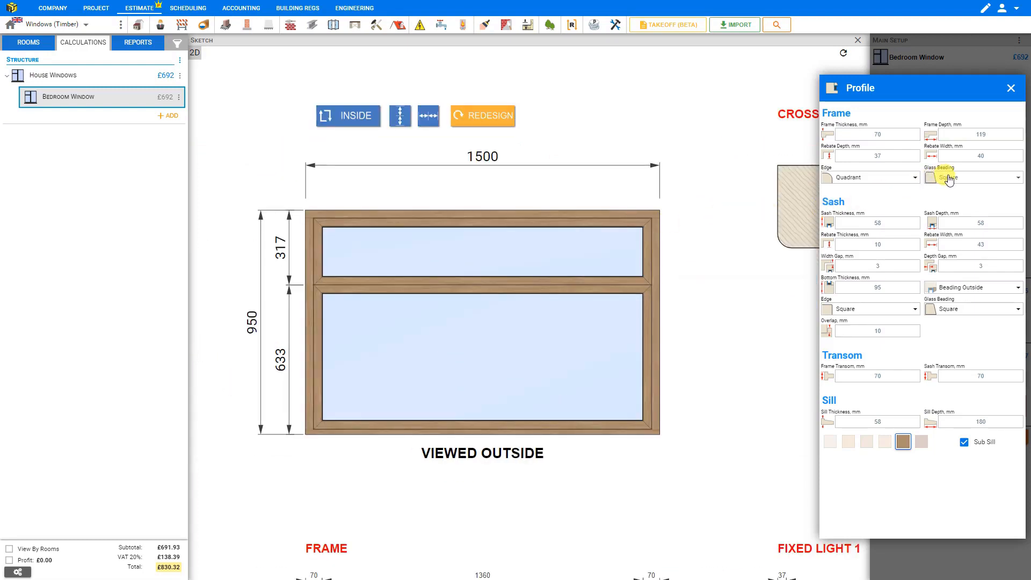
pyautogui.click(949, 180)
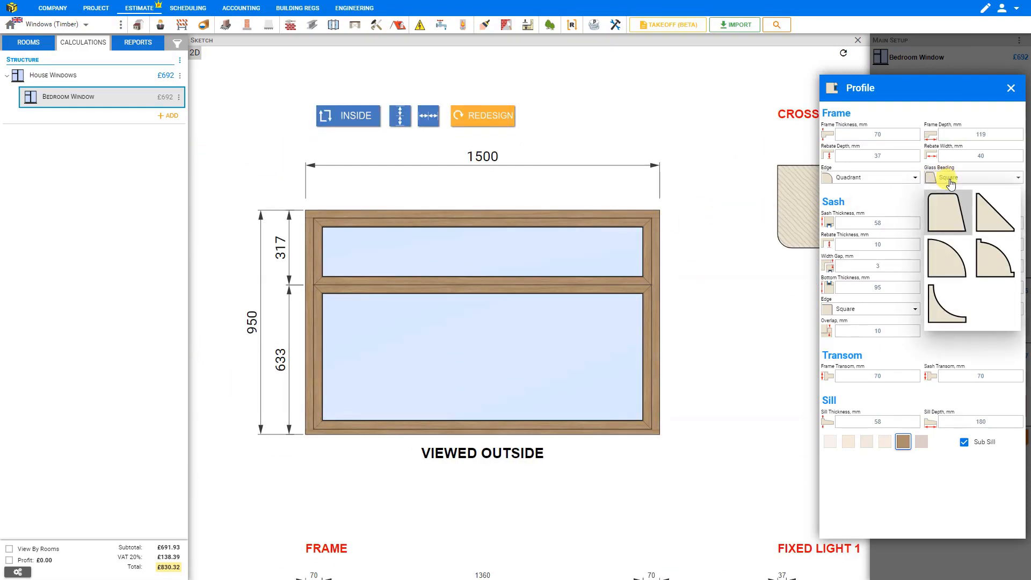
pyautogui.click(991, 210)
pyautogui.click(990, 180)
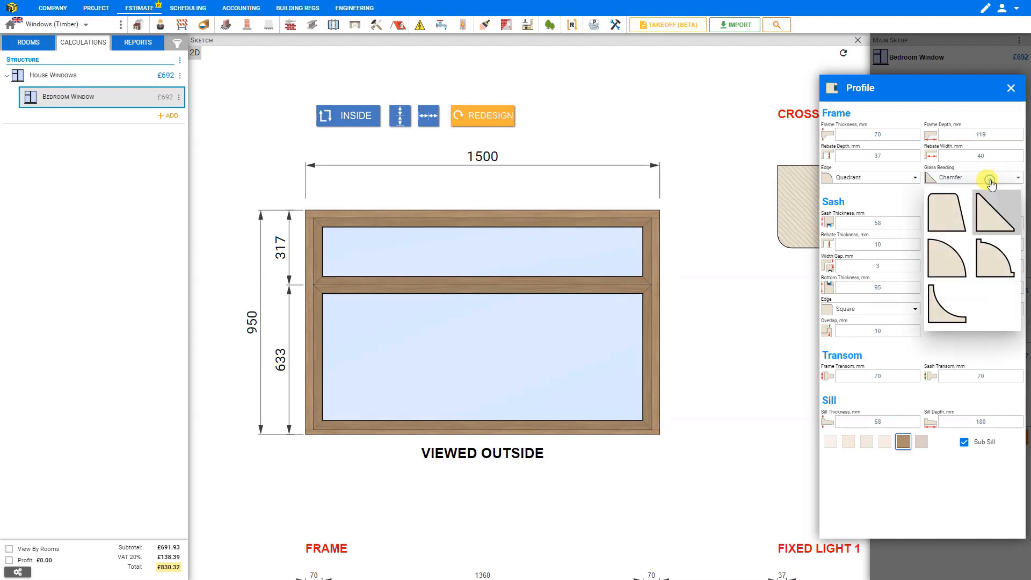
pyautogui.click(947, 257)
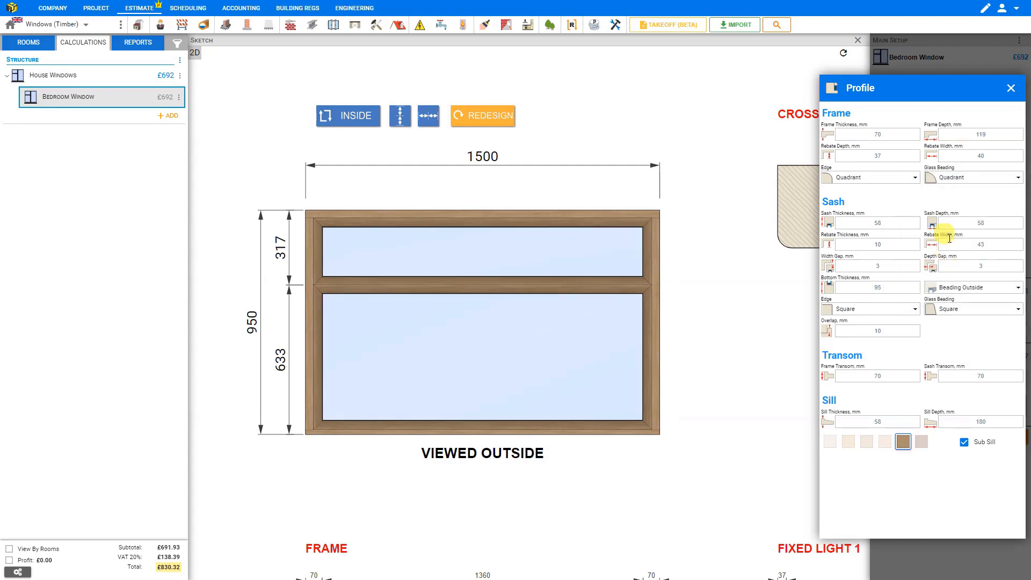
pyautogui.click(963, 183)
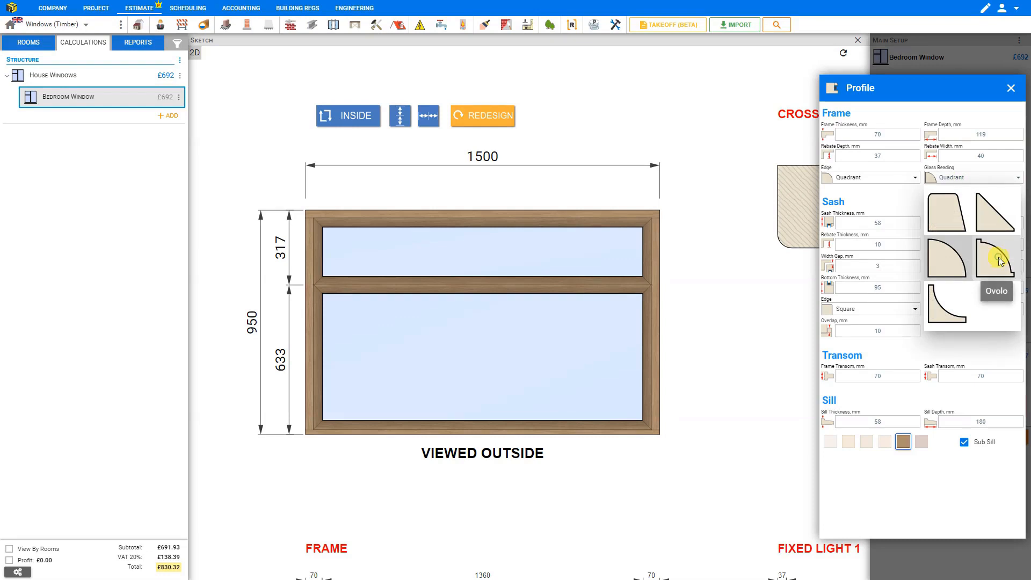
pyautogui.click(993, 255)
pyautogui.click(975, 179)
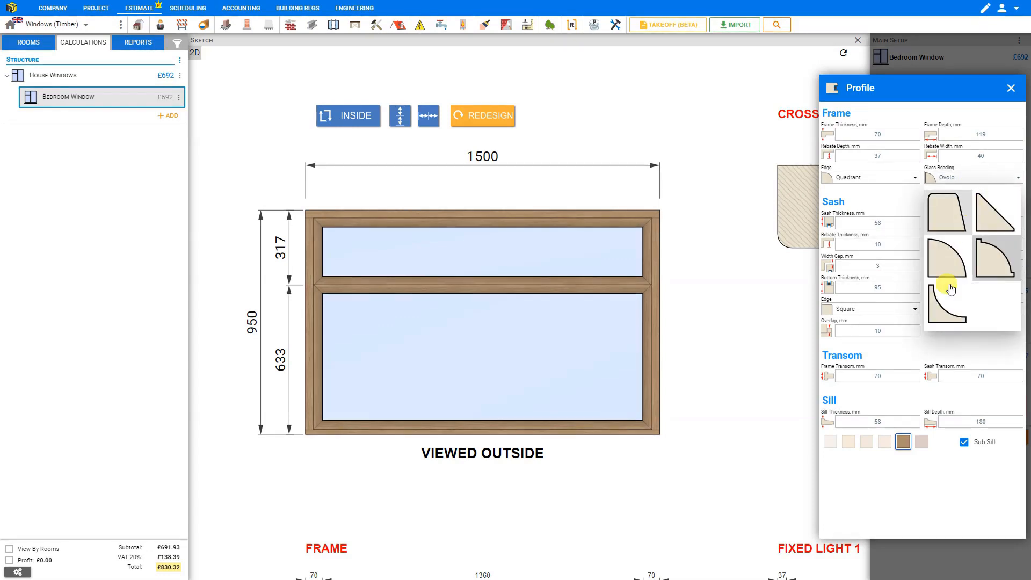
pyautogui.click(947, 300)
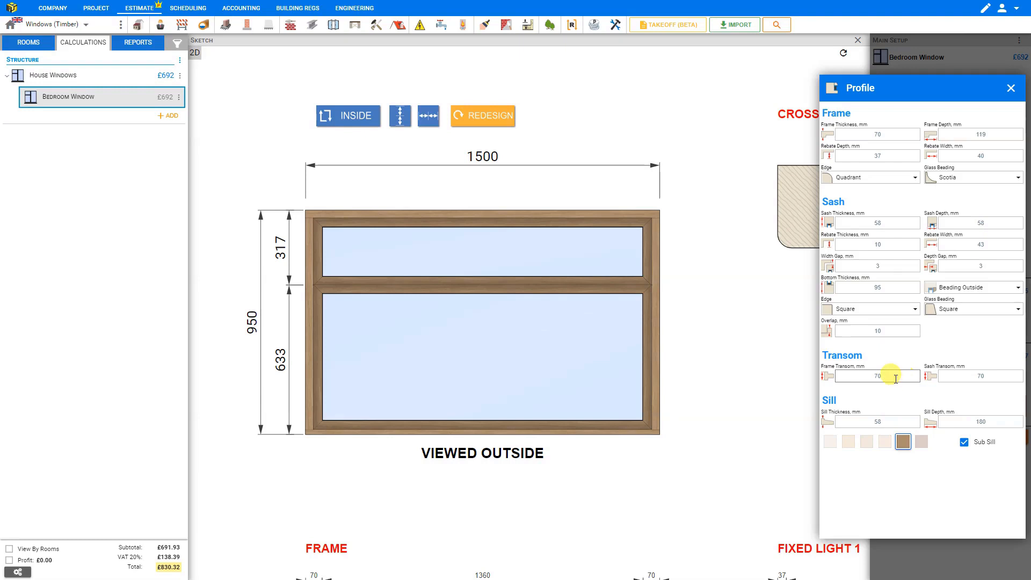
# Try a much wider frame transom, and set the frame transom to 100 mm.
pyautogui.click(873, 375)
pyautogui.moveTo(862, 400)
pyautogui.mouseDown()
pyautogui.moveTo(829, 398)
pyautogui.moveTo(909, 396)
pyautogui.mouseUp()
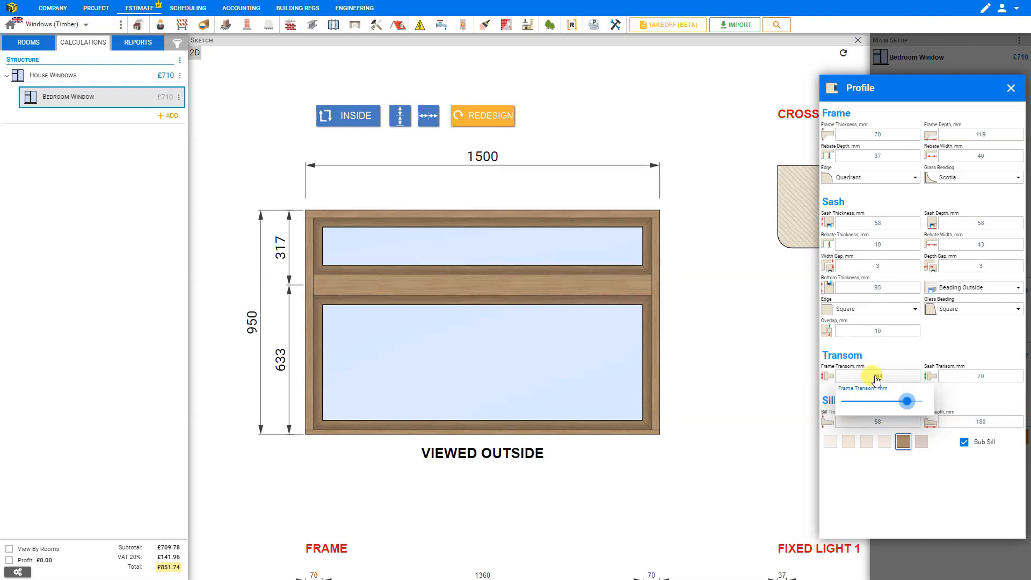
pyautogui.click(883, 371)
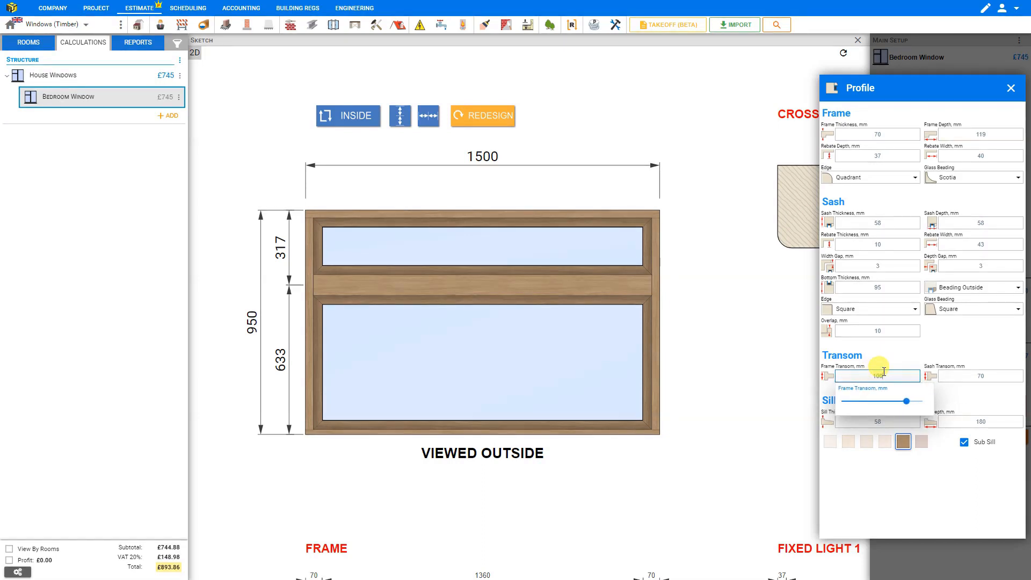
pyautogui.press('Return')
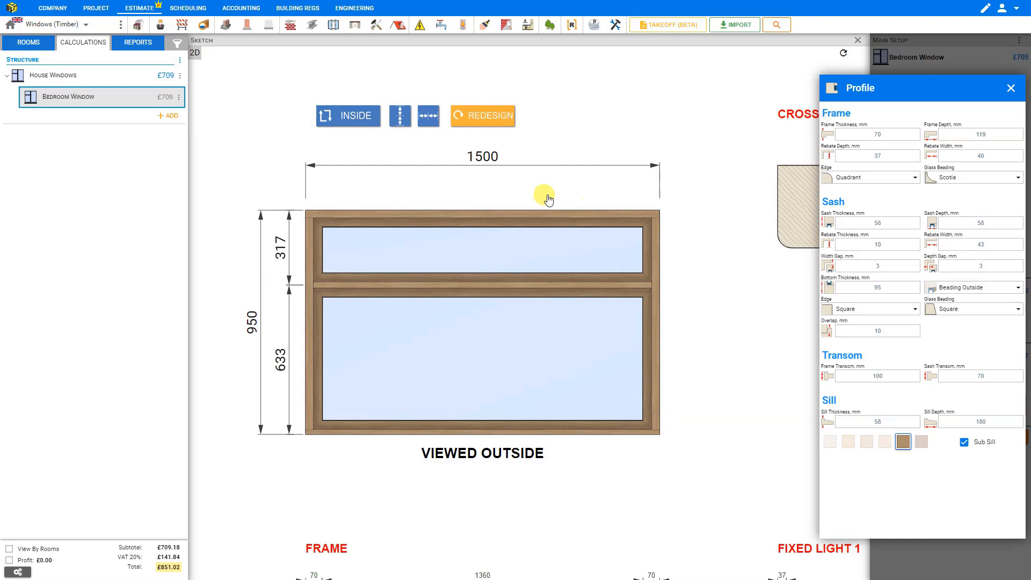
# Change the upper light to a top-hung opening sash and add three evenly spaced vertical division lines in design mode.
pyautogui.click(445, 248)
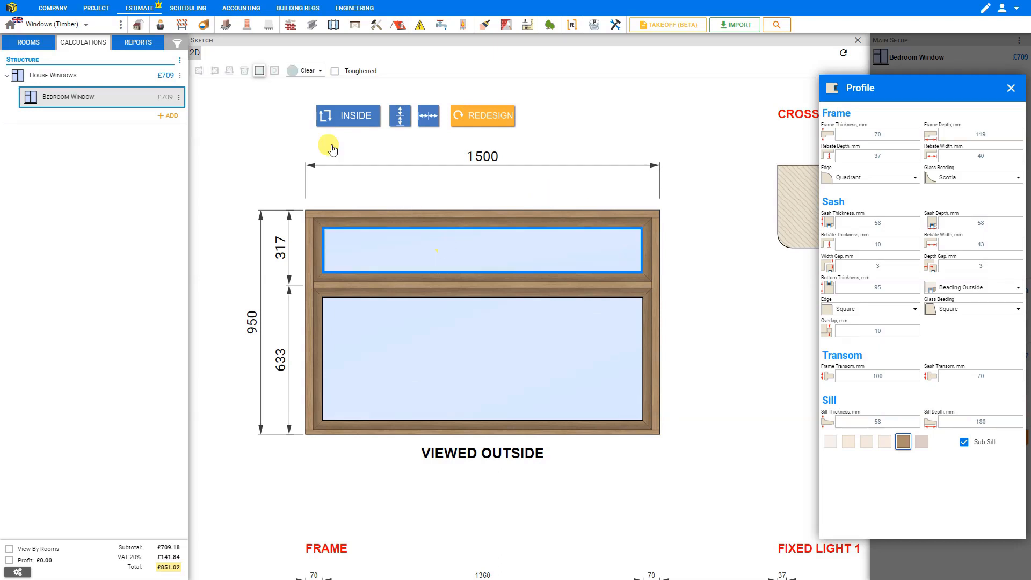
pyautogui.click(230, 72)
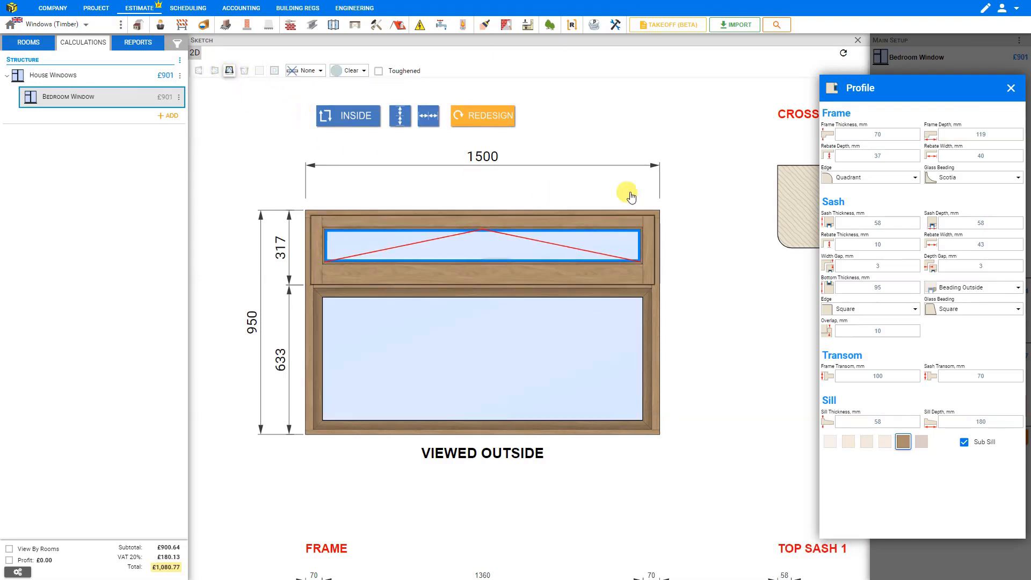
pyautogui.click(490, 119)
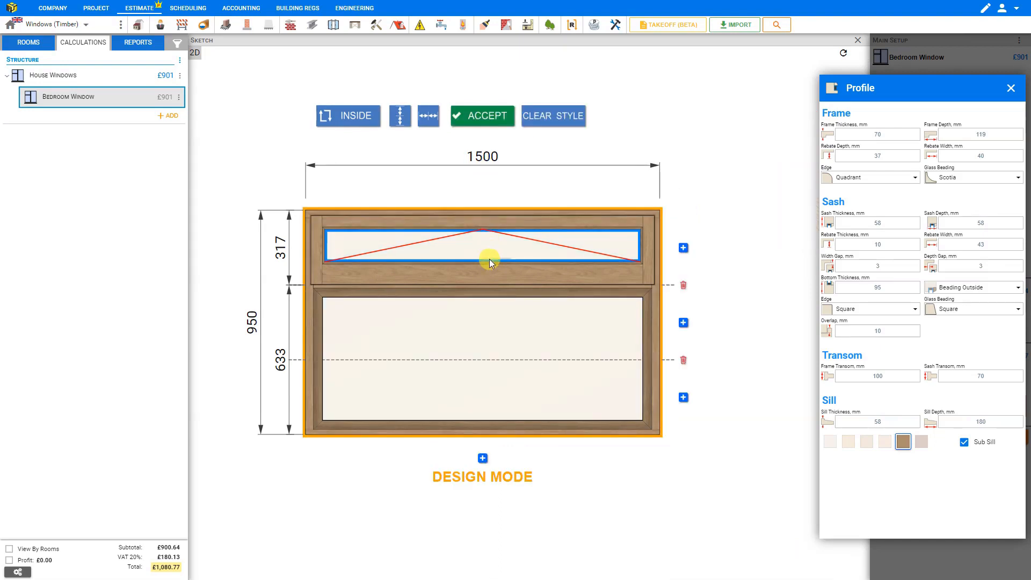
pyautogui.click(482, 458)
pyautogui.click(395, 459)
pyautogui.click(571, 458)
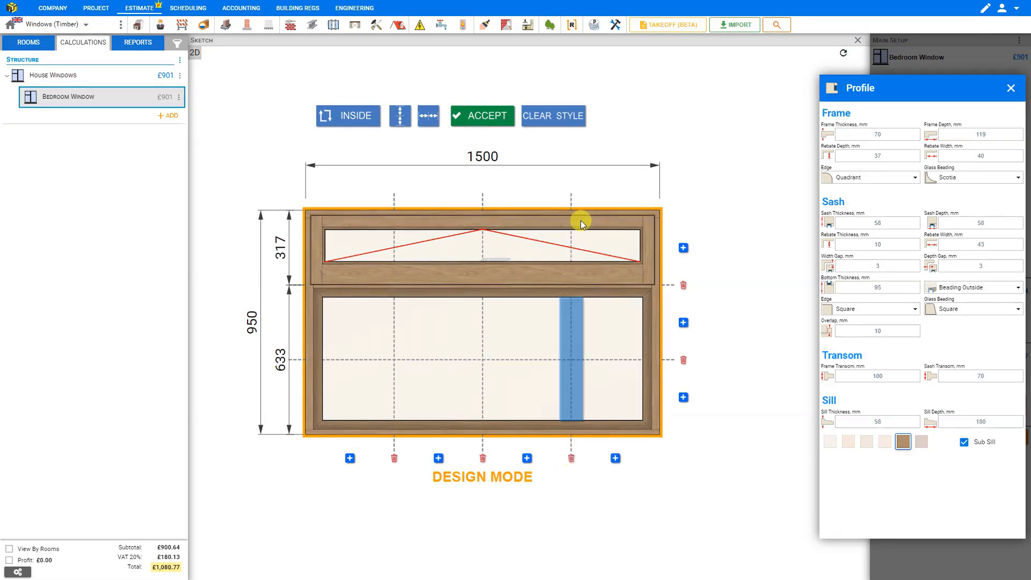
# Split the top sash into four 375 mm panes and the lower light into two equal panes, and accept the design.
pyautogui.click(570, 239)
pyautogui.click(482, 240)
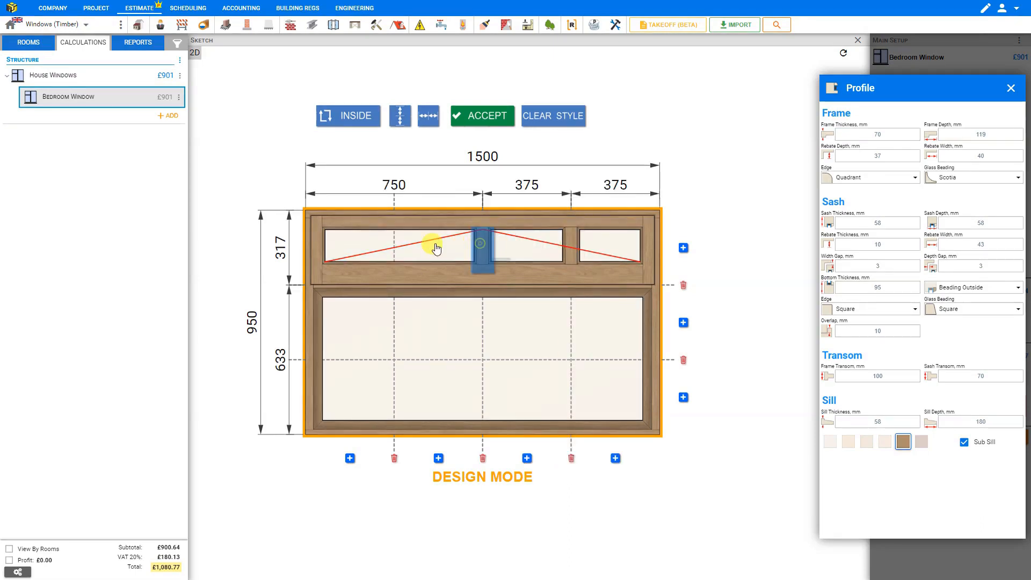
pyautogui.click(392, 246)
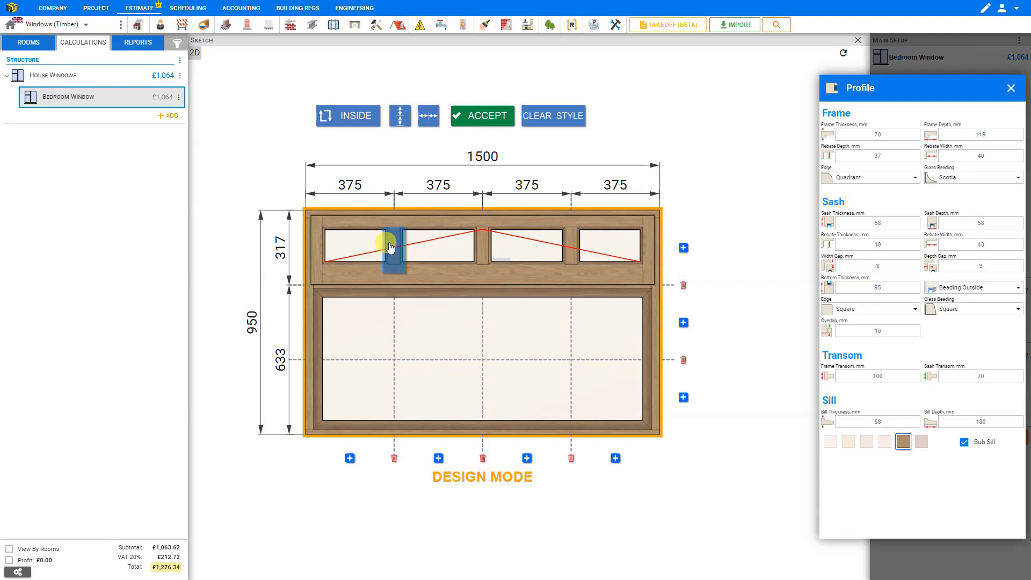
pyautogui.click(484, 373)
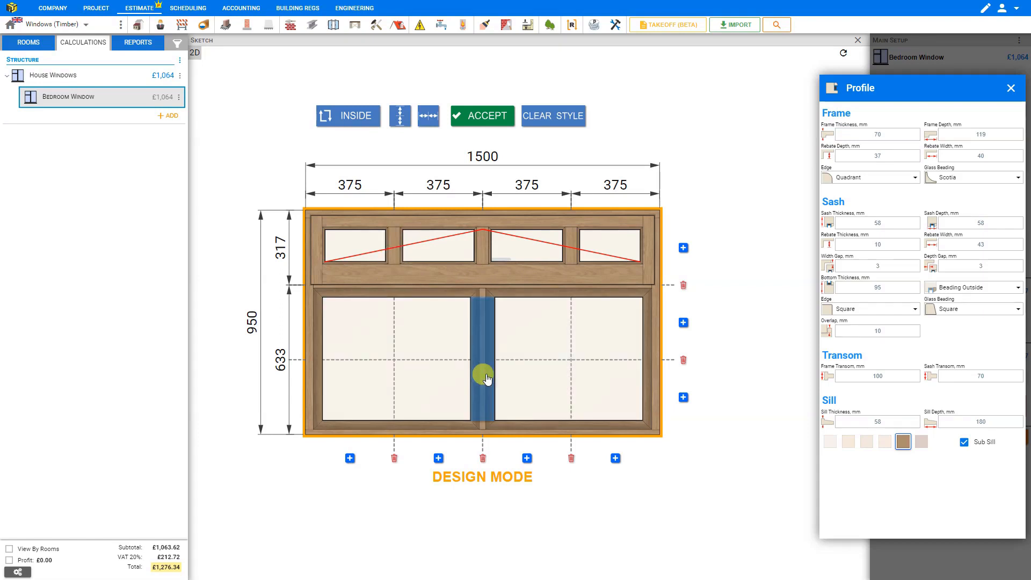
pyautogui.click(487, 116)
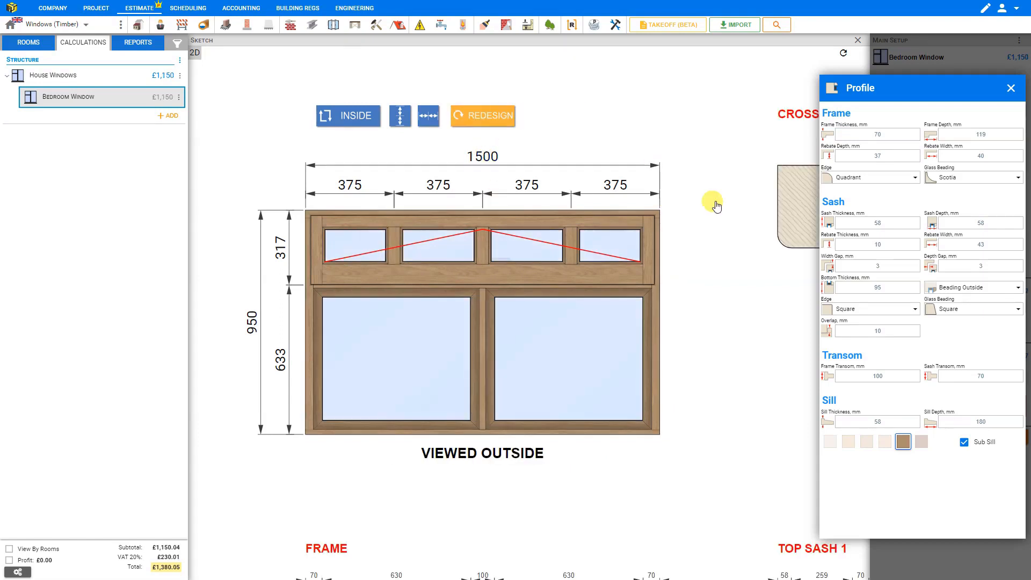
# Set the frame transom to 137 mm and the sash transom to 55 mm.
pyautogui.click(879, 376)
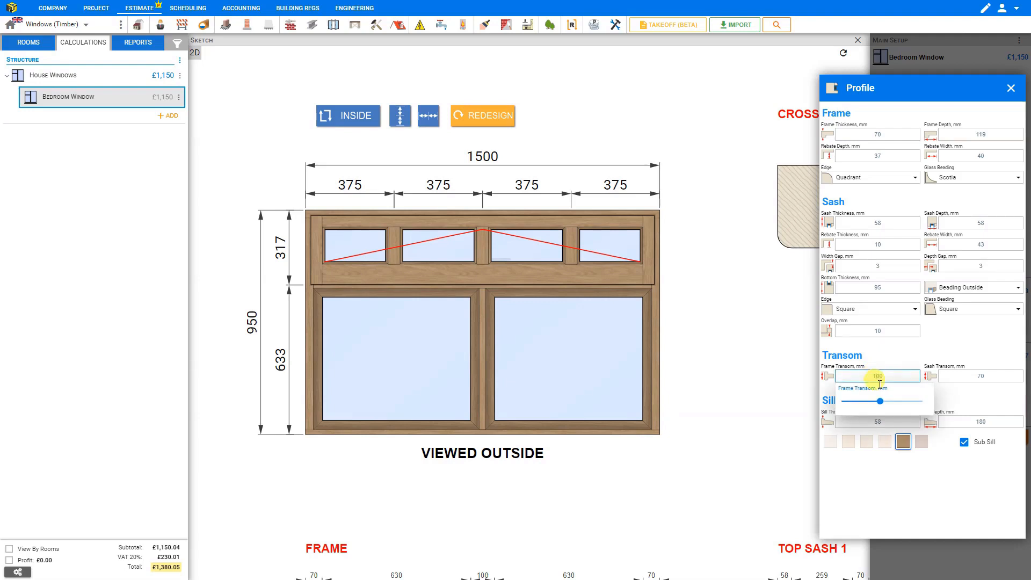
pyautogui.moveTo(875, 406)
pyautogui.mouseDown()
pyautogui.moveTo(853, 405)
pyautogui.moveTo(894, 402)
pyautogui.mouseUp()
pyautogui.click(959, 381)
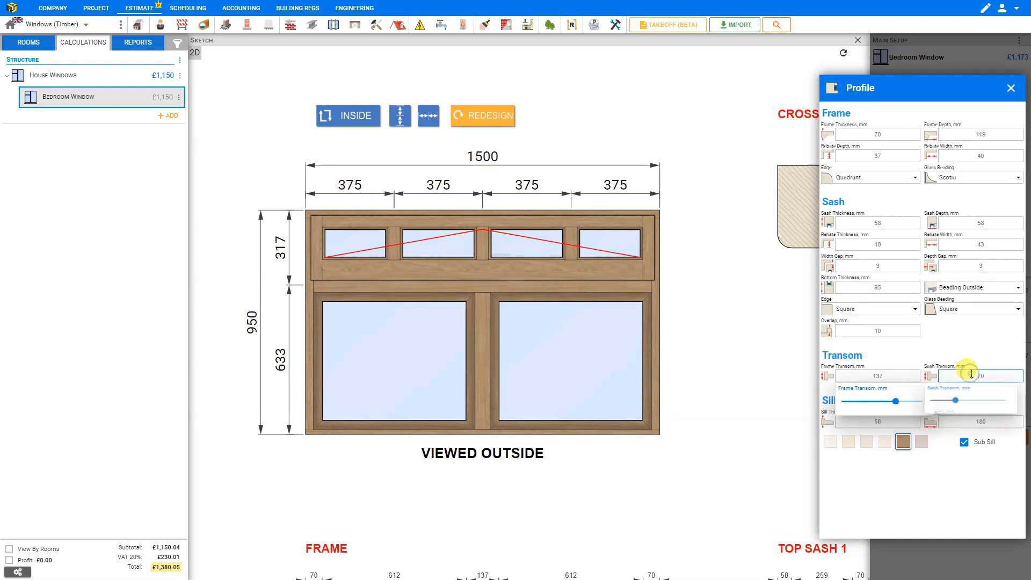
pyautogui.moveTo(963, 404); pyautogui.dragTo(979, 406)
pyautogui.moveTo(969, 407); pyautogui.dragTo(950, 407)
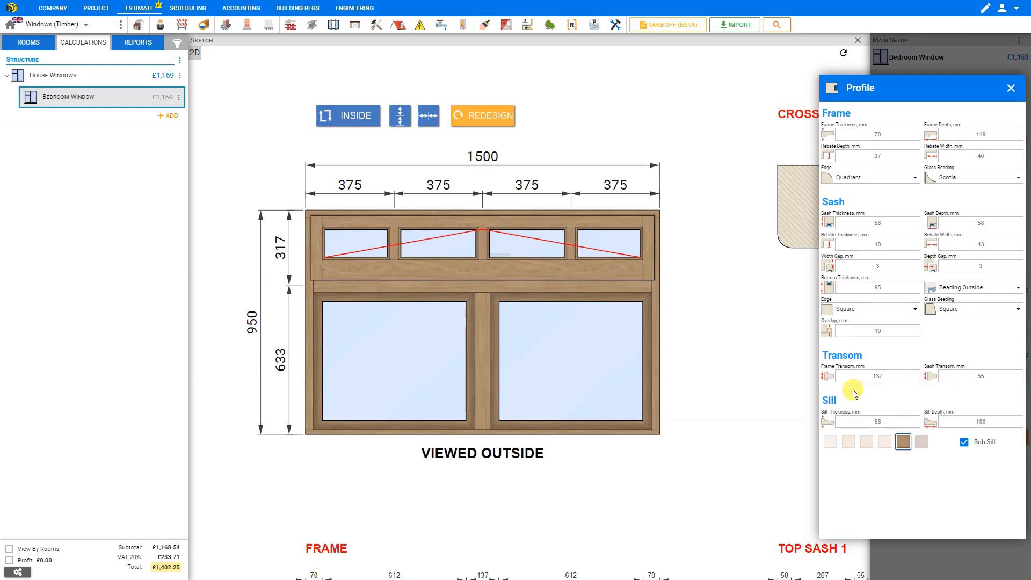
# Set the sill thickness to 119 mm and the sill depth to 138 mm, checking the frame sill section.
pyautogui.click(873, 421)
pyautogui.moveTo(871, 450); pyautogui.dragTo(890, 452)
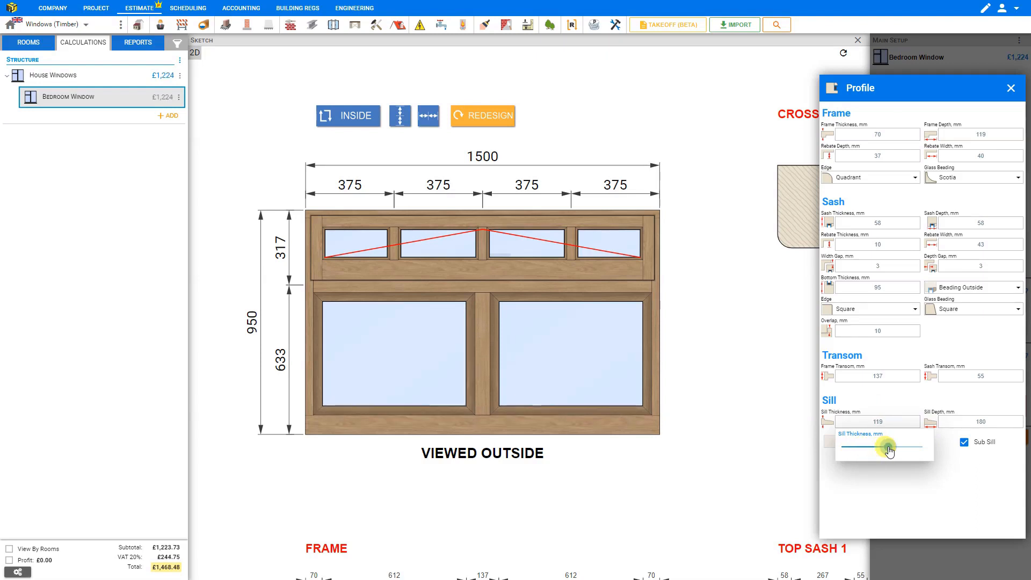
pyautogui.click(976, 421)
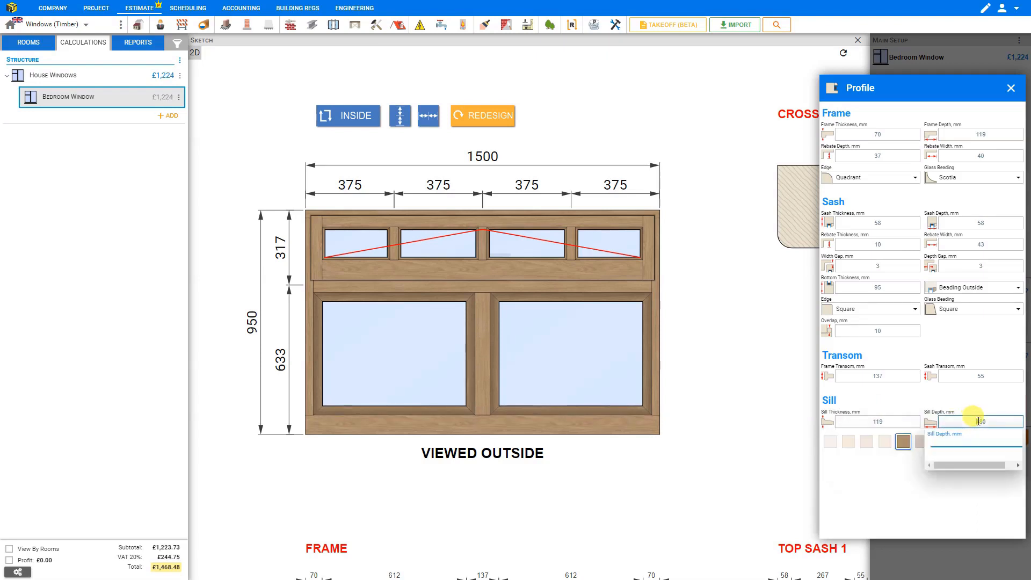
pyautogui.moveTo(675, 317); pyautogui.dragTo(499, 306)
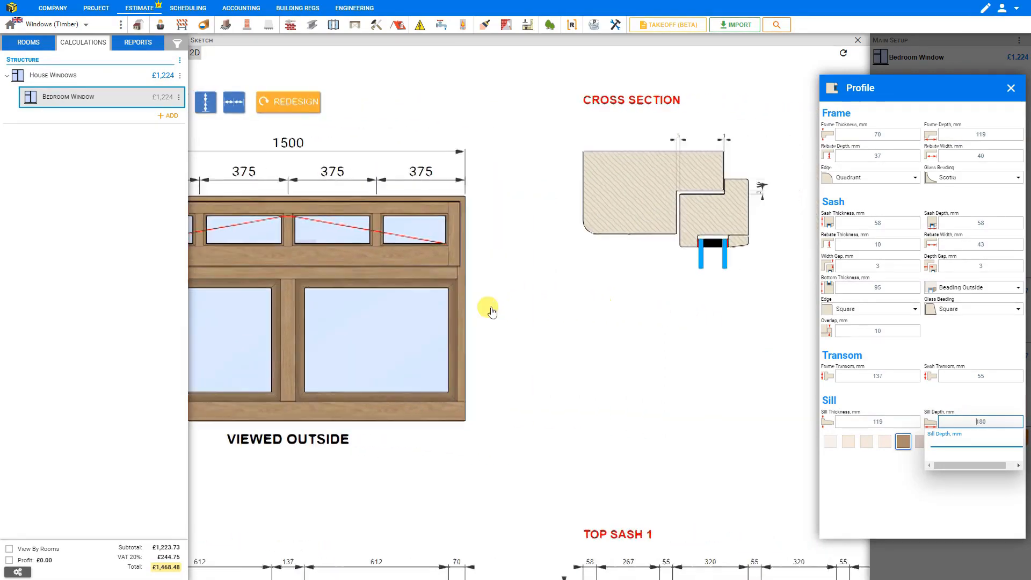
pyautogui.scroll(-4, 489, 313)
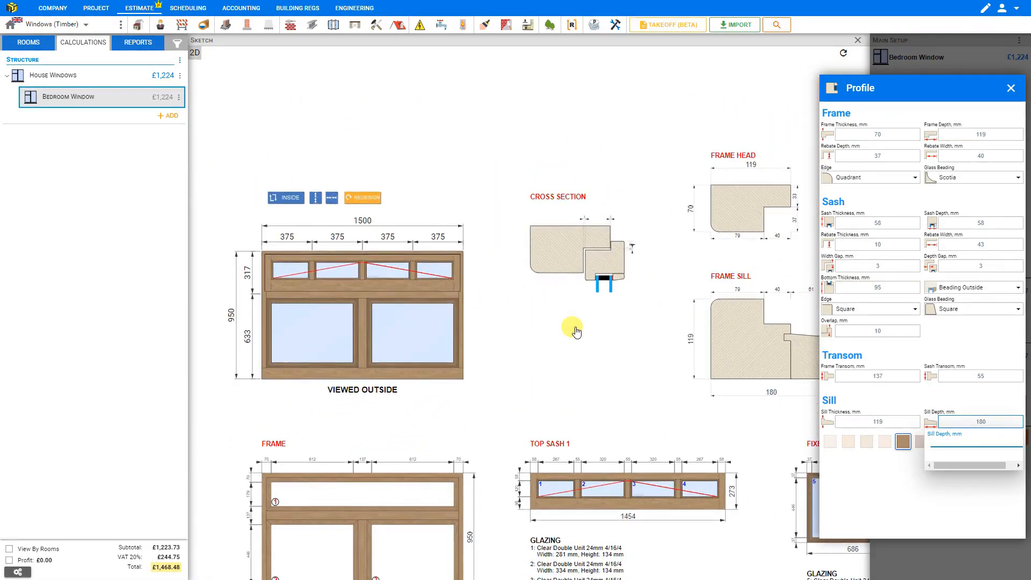
pyautogui.scroll(-2, 546, 329)
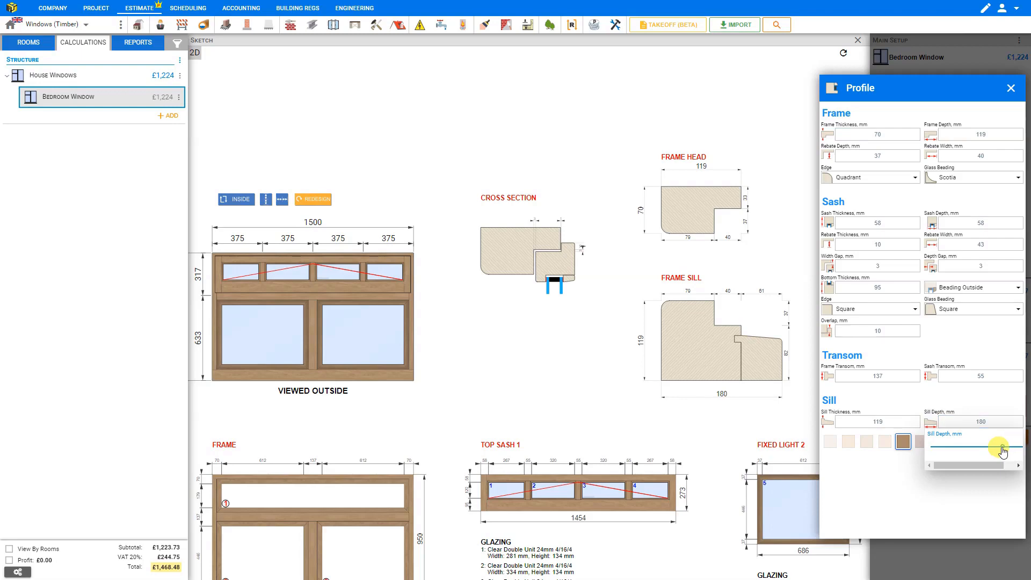
pyautogui.click(973, 448)
pyautogui.moveTo(975, 448); pyautogui.dragTo(1006, 452)
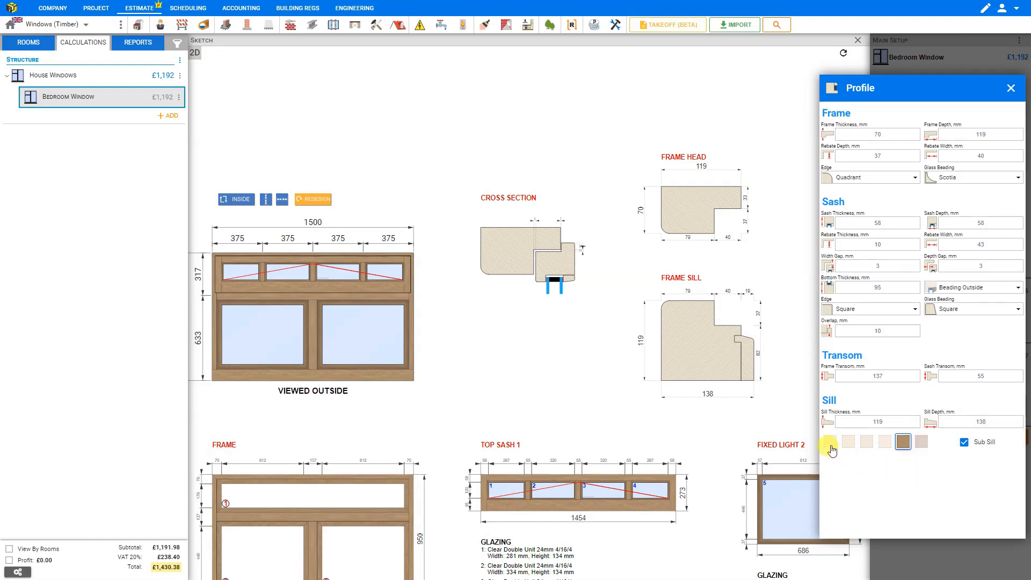
# Compare the sill finishes from Light Pine through Medium Oak to Sapele, return to Dark Oak, and toggle the sub sill off and on.
pyautogui.click(829, 443)
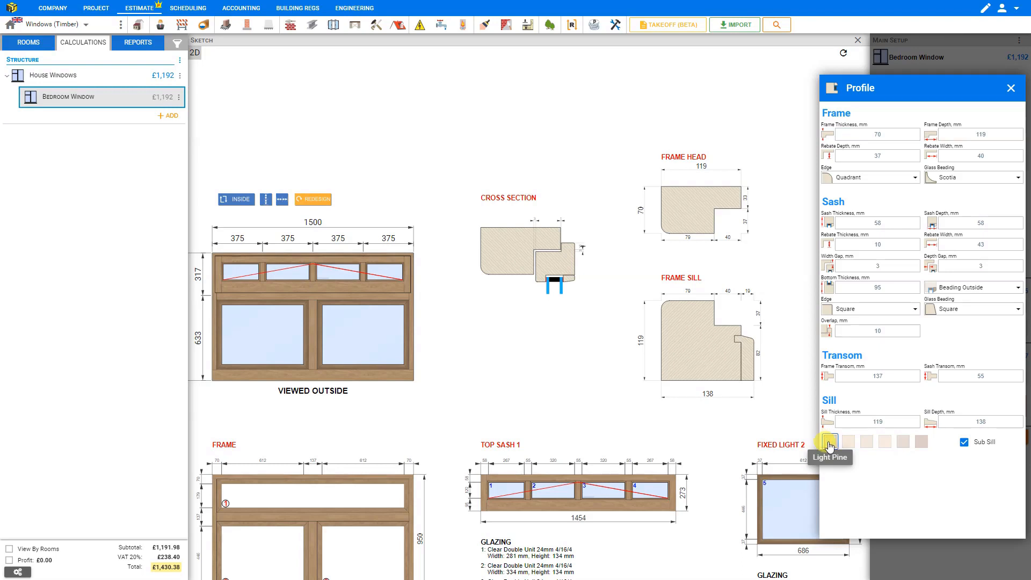
pyautogui.click(849, 442)
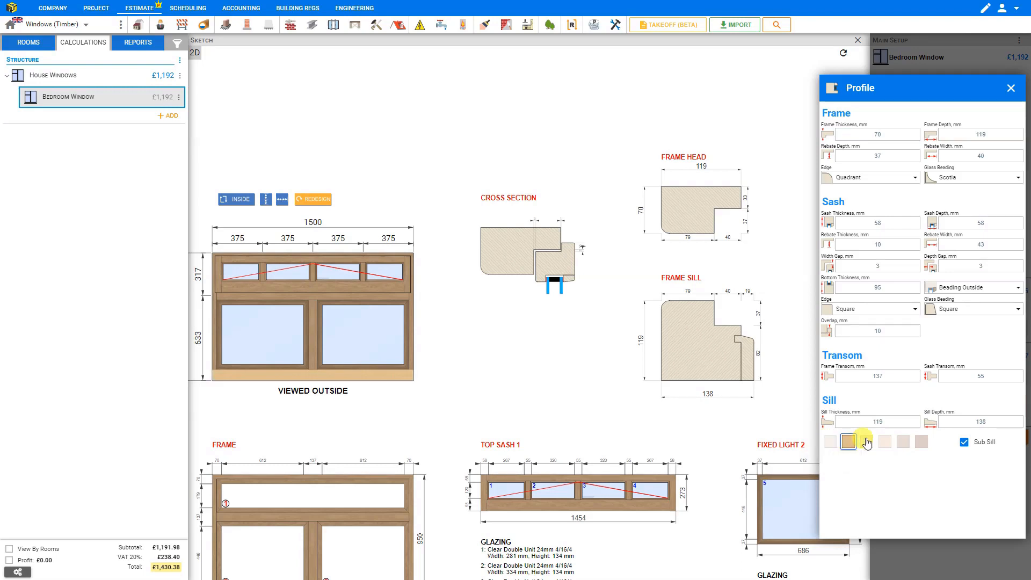
pyautogui.click(866, 442)
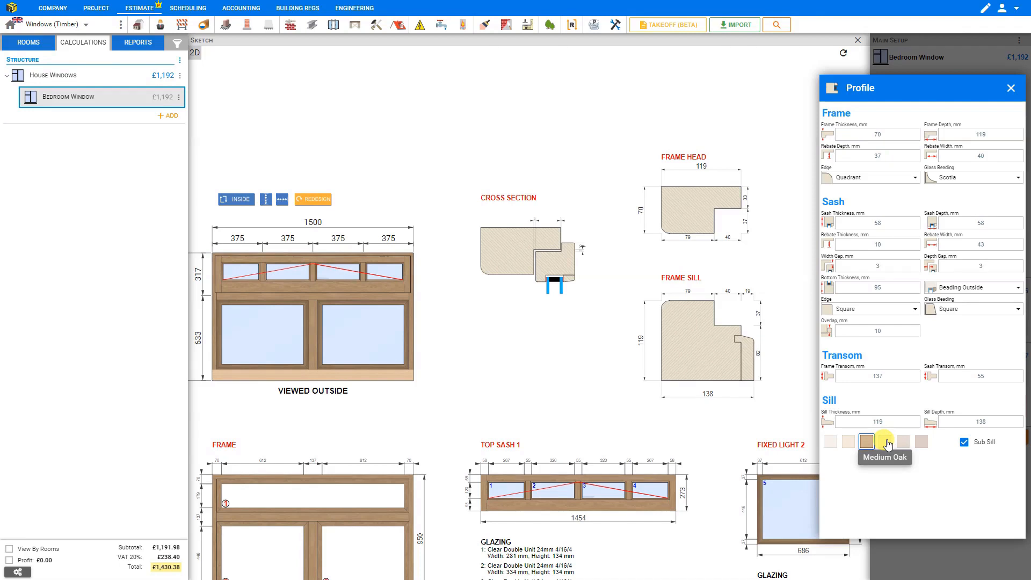
pyautogui.click(886, 443)
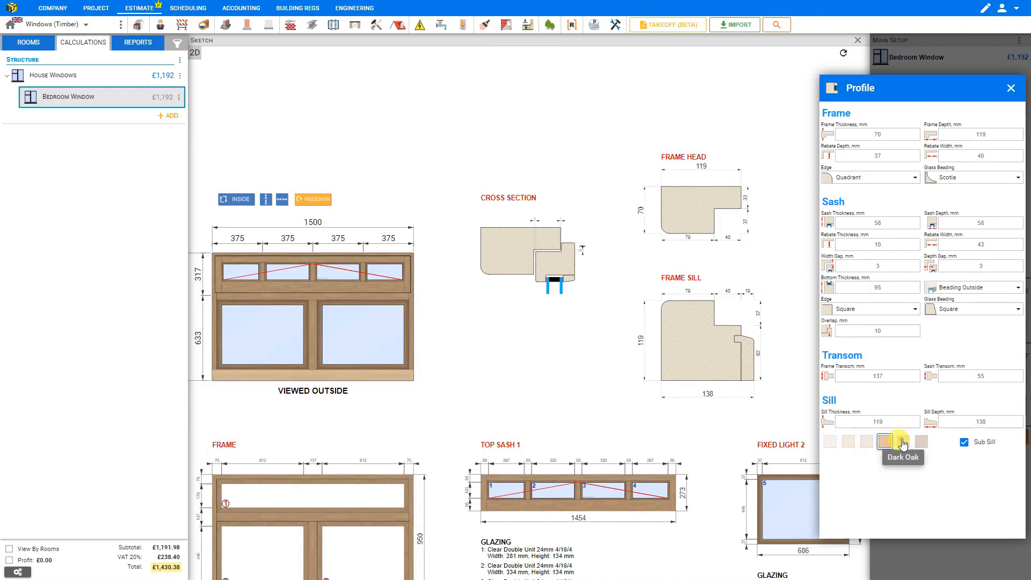
pyautogui.click(903, 443)
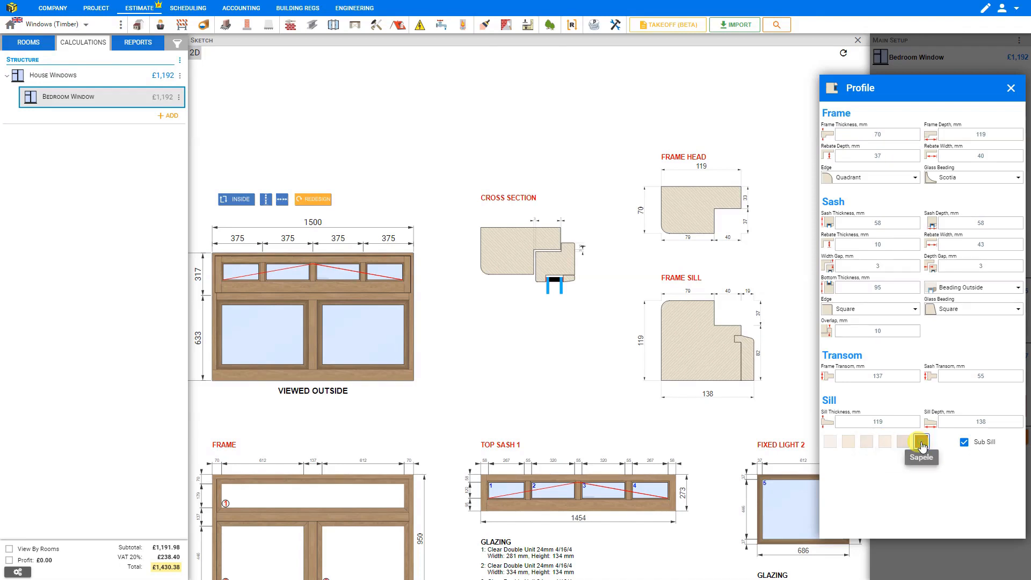
pyautogui.click(921, 444)
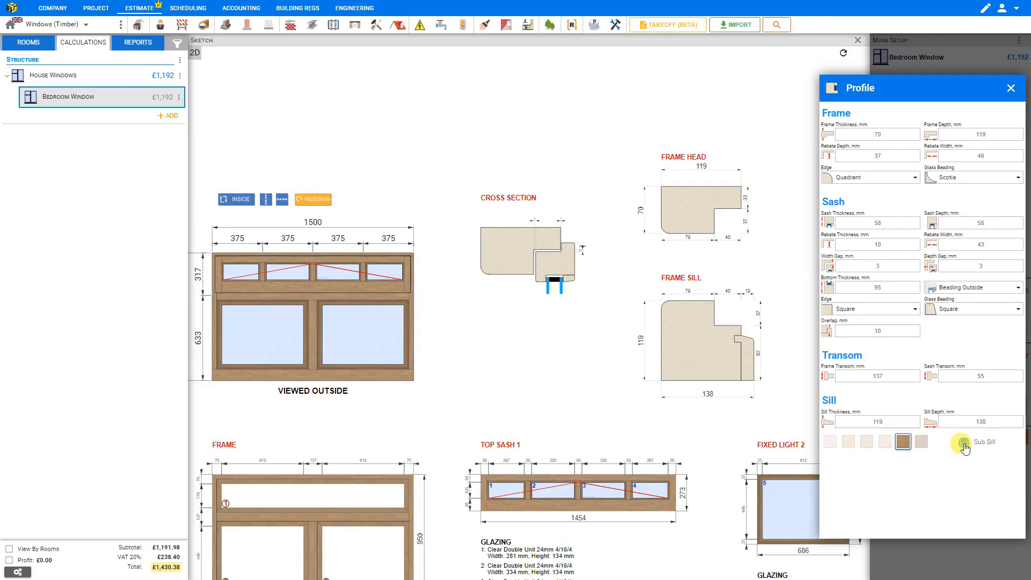
pyautogui.click(964, 443)
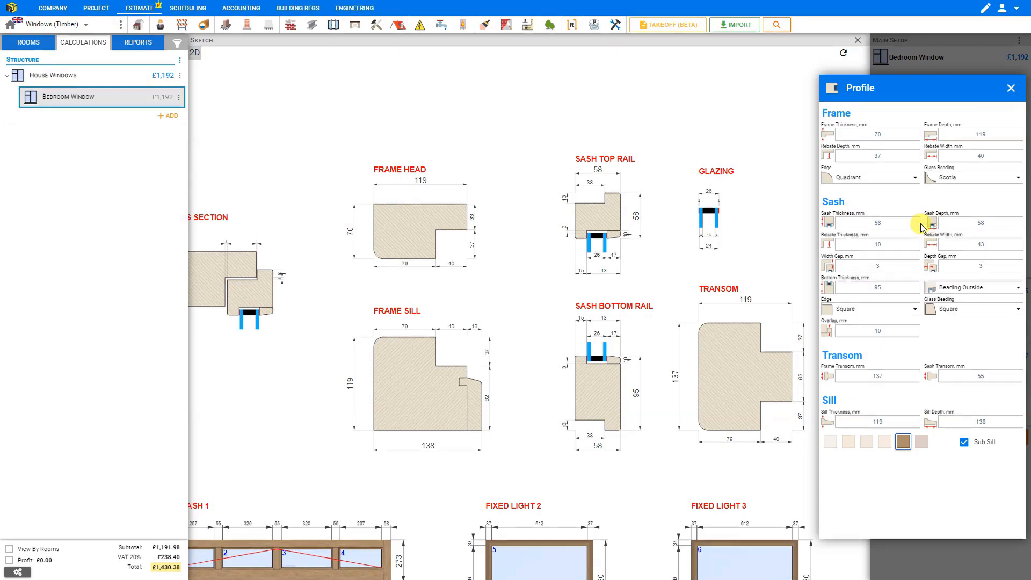
# Set the sash thickness to 65 mm while viewing the sash rail sections.
pyautogui.click(881, 223)
pyautogui.moveTo(867, 254)
pyautogui.mouseDown()
pyautogui.moveTo(882, 254)
pyautogui.moveTo(871, 255)
pyautogui.mouseUp()
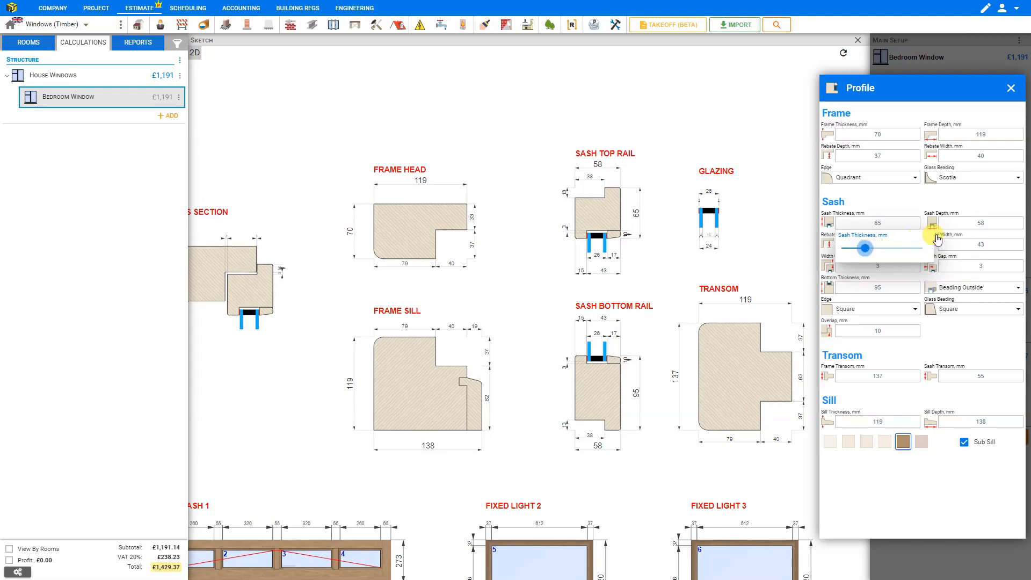
# Set the sash thickness to 69 mm and the sash bottom thickness to 119 mm, checking the sash rail sections.
pyautogui.click(902, 203)
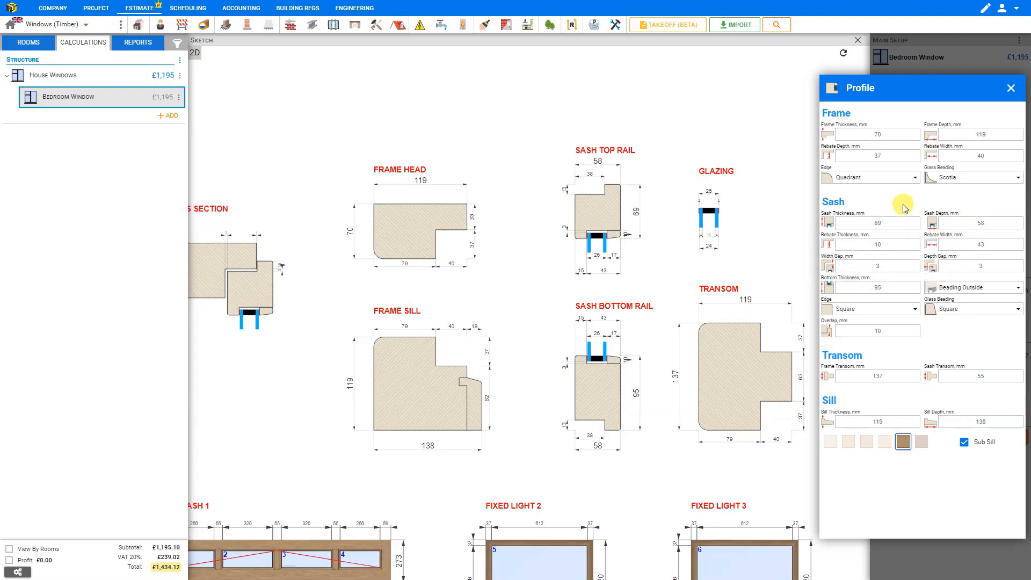
pyautogui.click(876, 290)
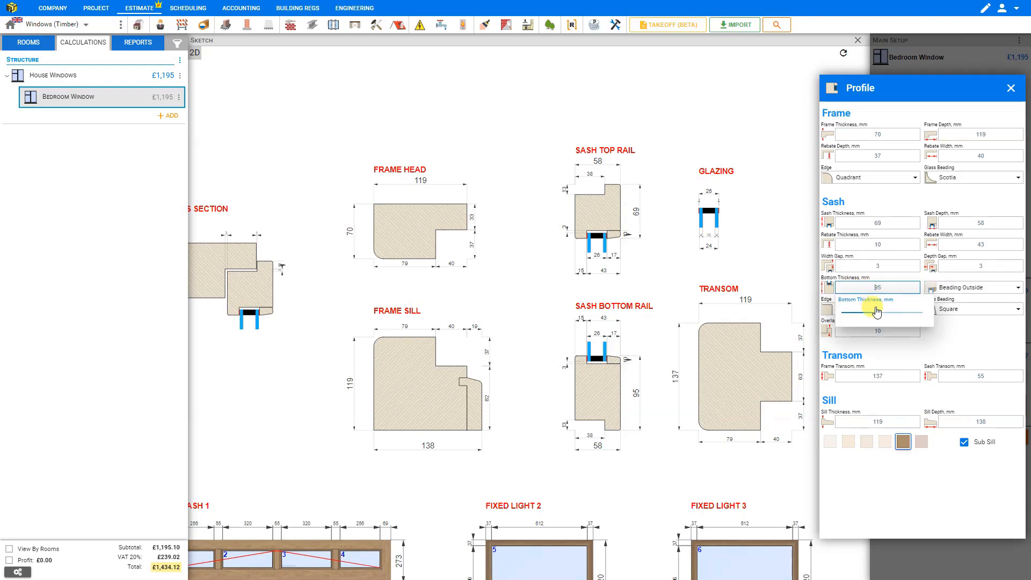
pyautogui.moveTo(879, 315); pyautogui.dragTo(889, 315)
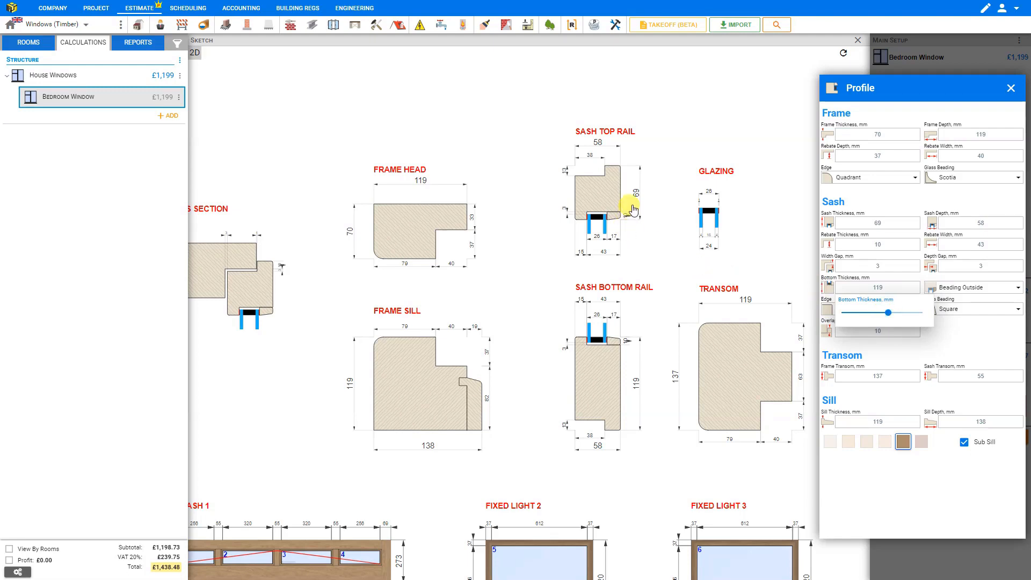
pyautogui.scroll(3, 621, 258)
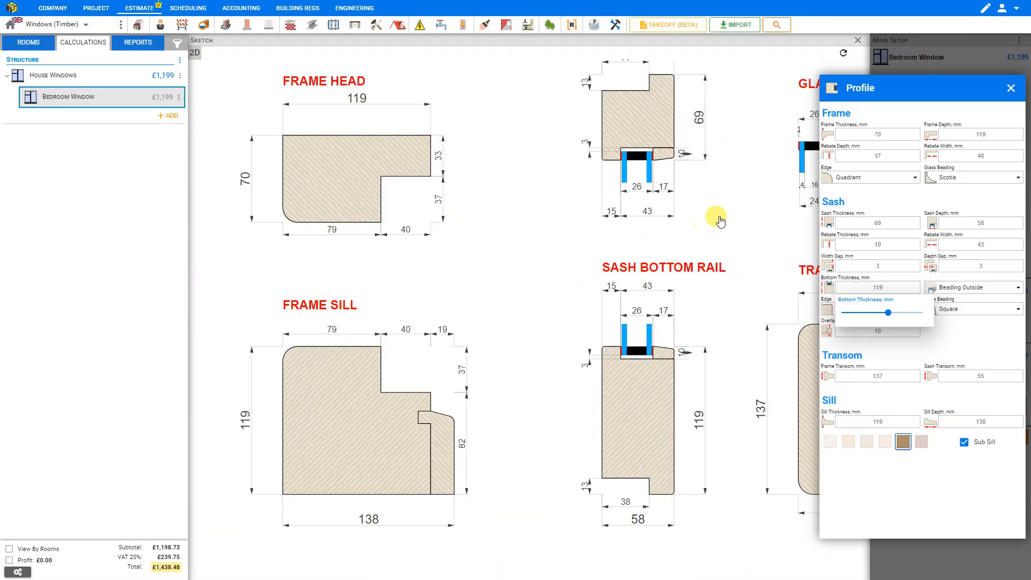
pyautogui.moveTo(695, 230); pyautogui.dragTo(619, 275)
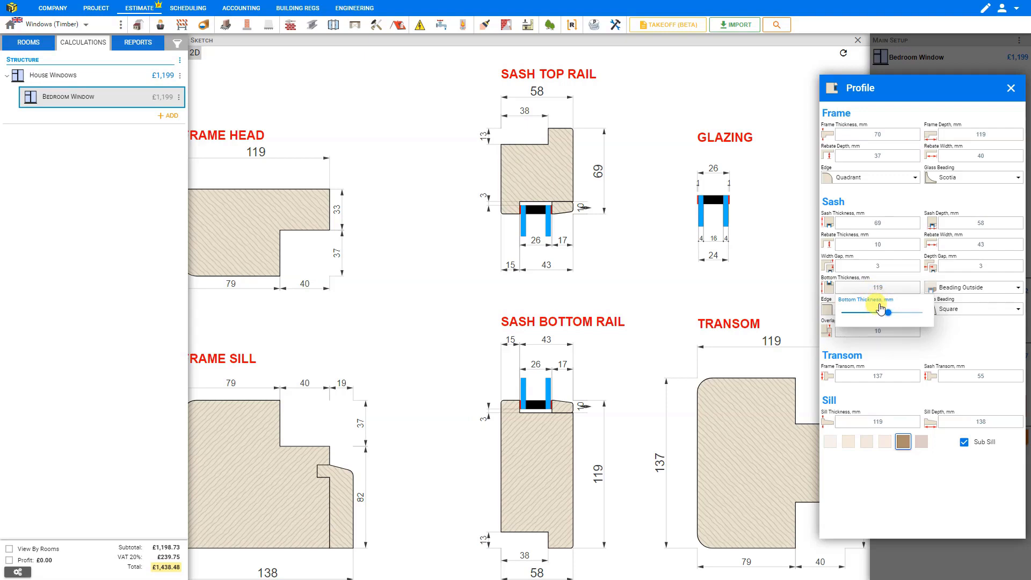
pyautogui.click(879, 197)
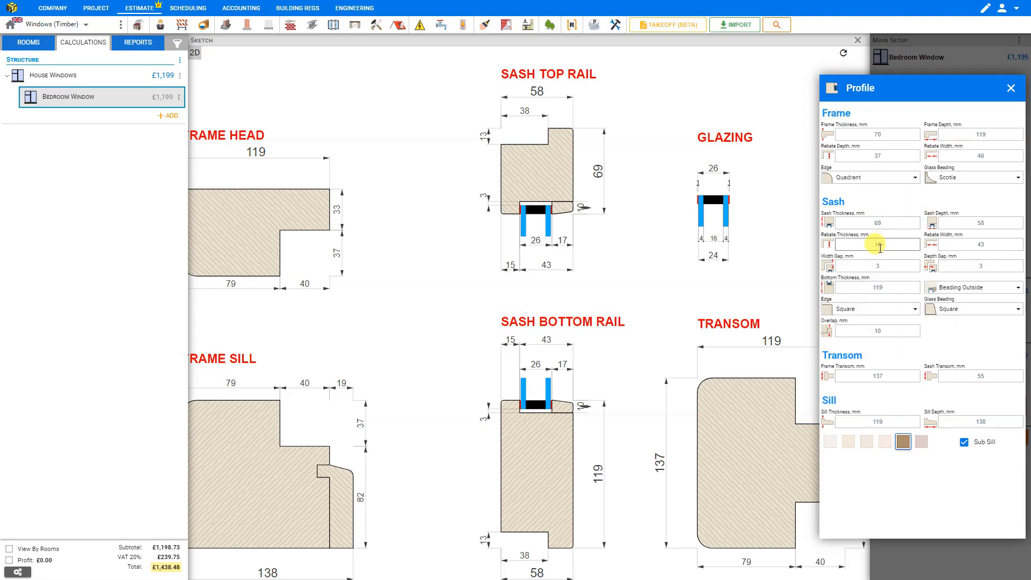
# Set the sash rebate thickness to 15 mm and the sash rebate width to 34 mm.
pyautogui.moveTo(860, 273); pyautogui.dragTo(869, 273)
pyautogui.click(981, 242)
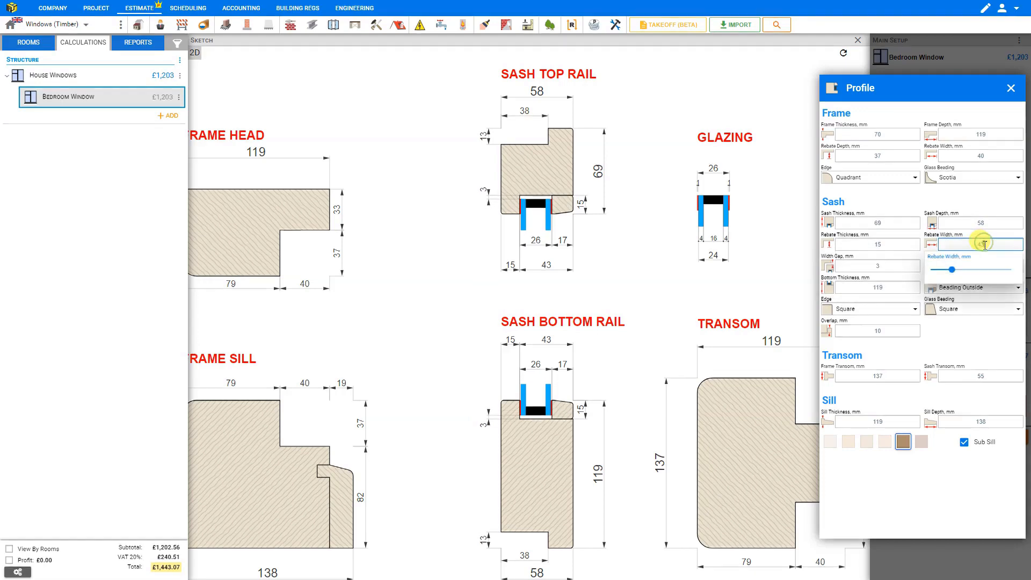
pyautogui.moveTo(954, 273)
pyautogui.mouseDown()
pyautogui.moveTo(963, 272)
pyautogui.moveTo(946, 271)
pyautogui.mouseUp()
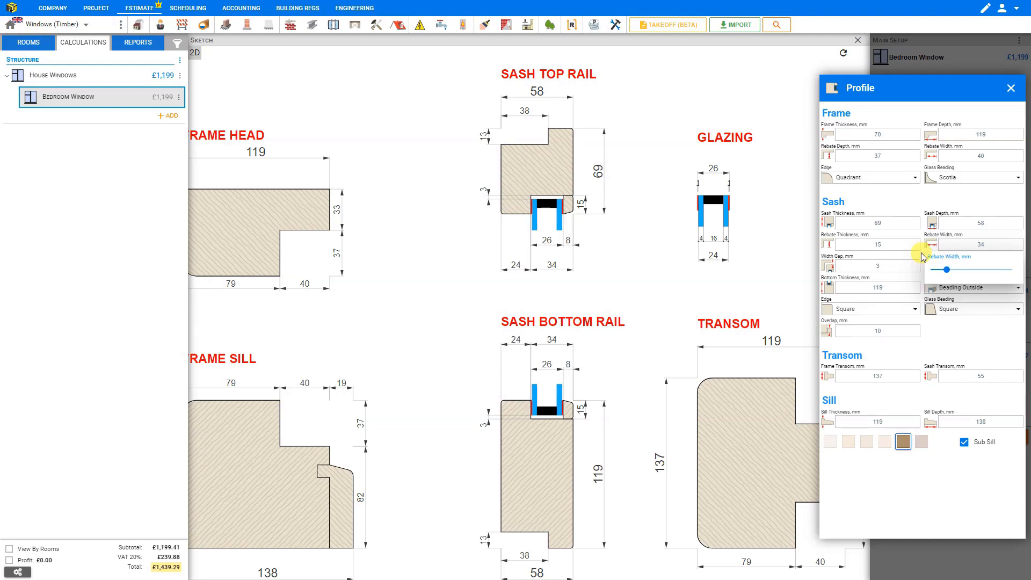
pyautogui.click(921, 256)
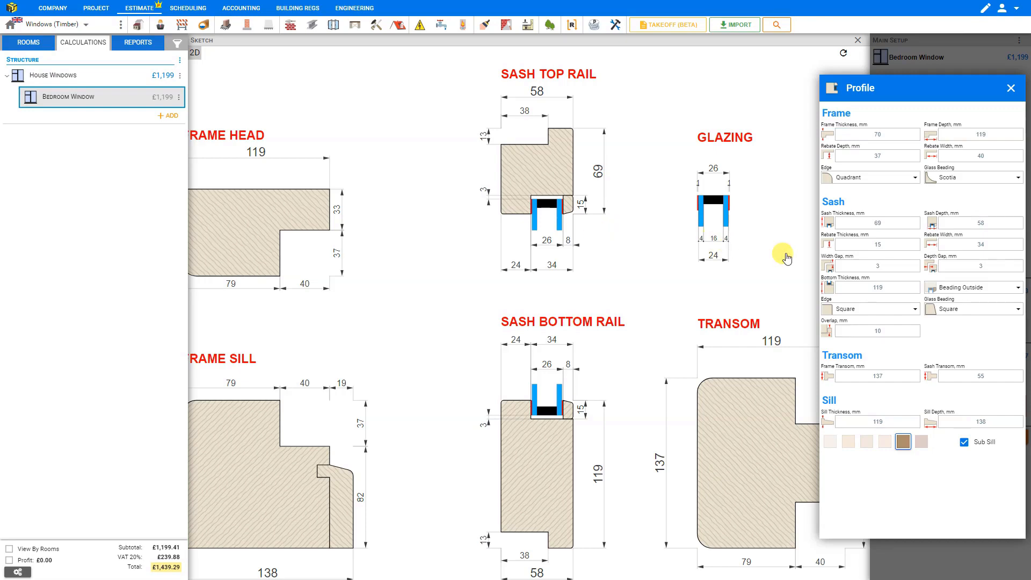
# Set the sash width gap to 7 mm and the depth gap to 4 mm while viewing the cross section.
pyautogui.click(880, 265)
pyautogui.moveTo(870, 291)
pyautogui.mouseDown()
pyautogui.moveTo(845, 291)
pyautogui.moveTo(905, 292)
pyautogui.moveTo(882, 292)
pyautogui.mouseUp()
pyautogui.moveTo(404, 220); pyautogui.dragTo(852, 240)
pyautogui.moveTo(883, 291)
pyautogui.mouseDown()
pyautogui.moveTo(857, 290)
pyautogui.moveTo(938, 289)
pyautogui.moveTo(875, 294)
pyautogui.moveTo(932, 296)
pyautogui.moveTo(899, 292)
pyautogui.mouseUp()
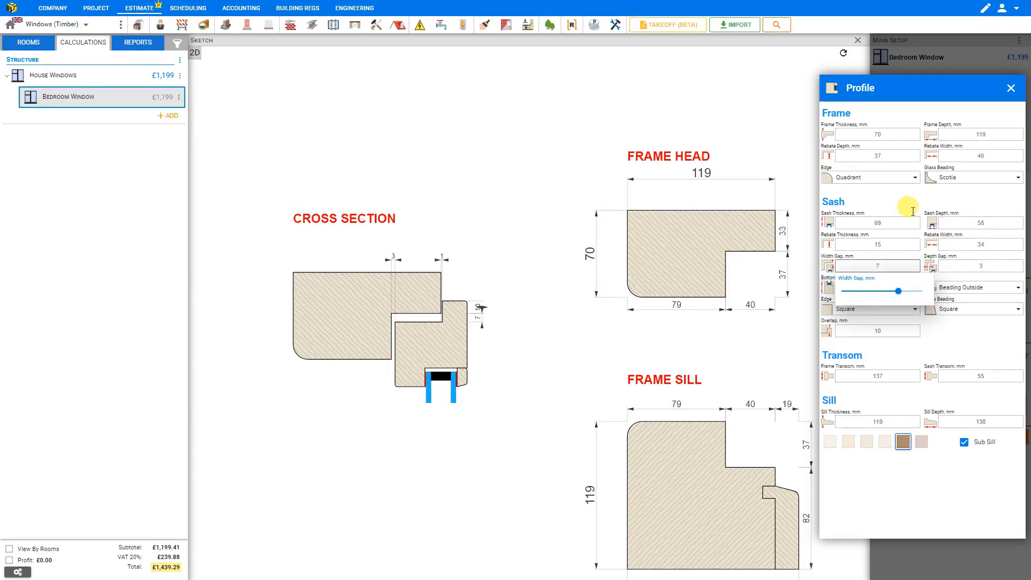
pyautogui.click(979, 267)
pyautogui.moveTo(992, 296); pyautogui.dragTo(967, 297)
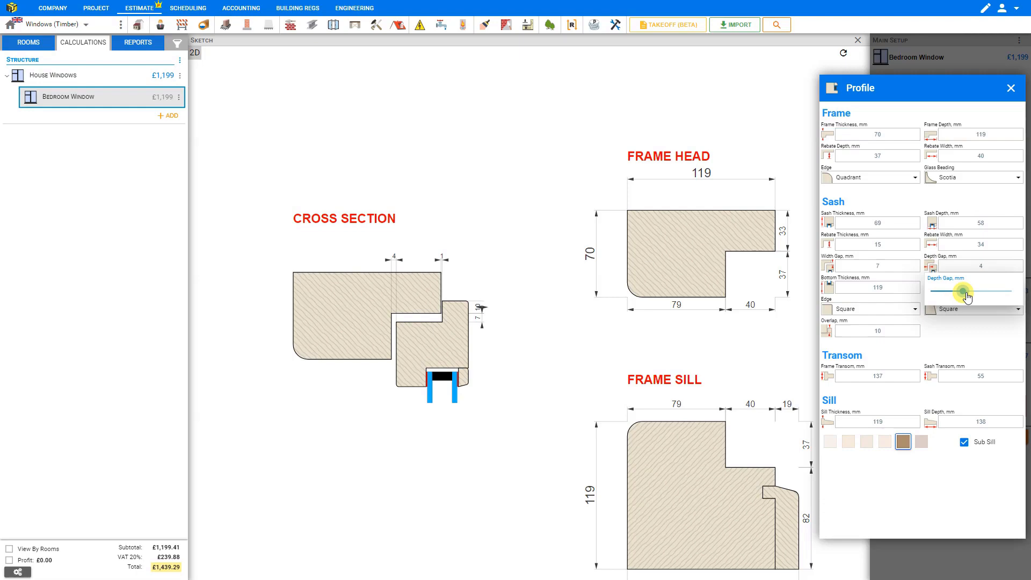
pyautogui.click(956, 343)
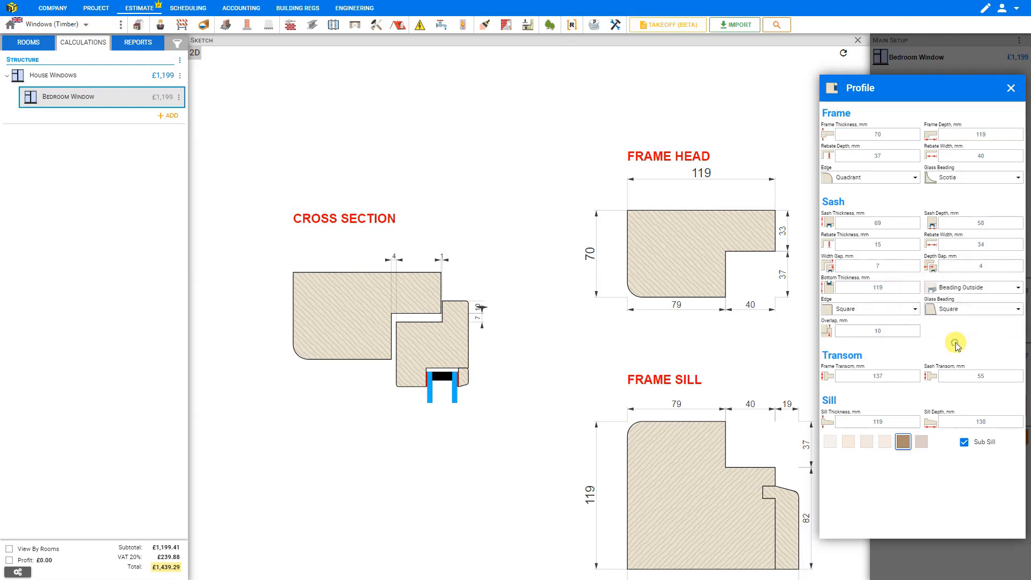
# Try the sash with Beading Inside and return it to Beading Outside.
pyautogui.click(979, 290)
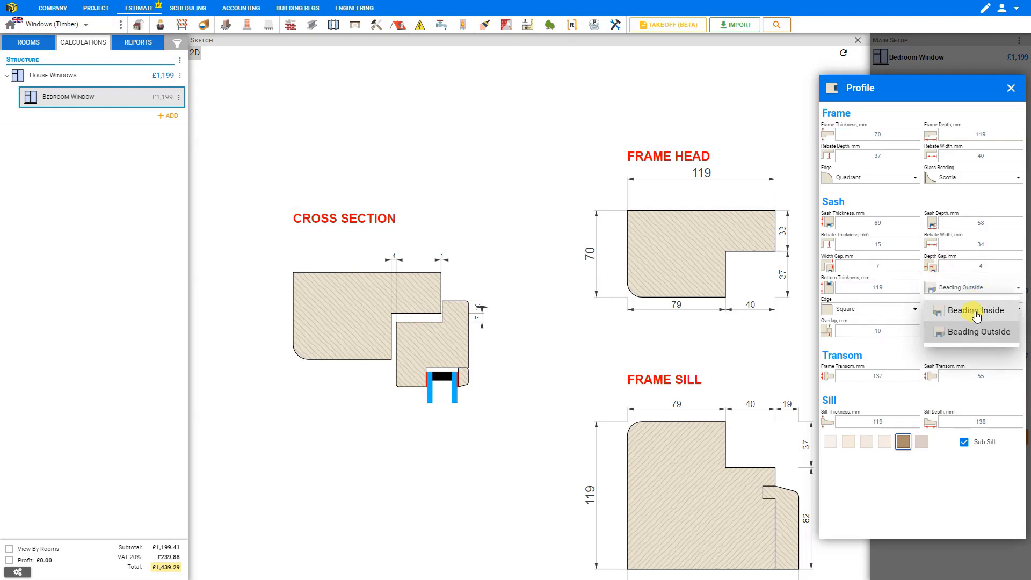
pyautogui.click(977, 312)
pyautogui.click(977, 299)
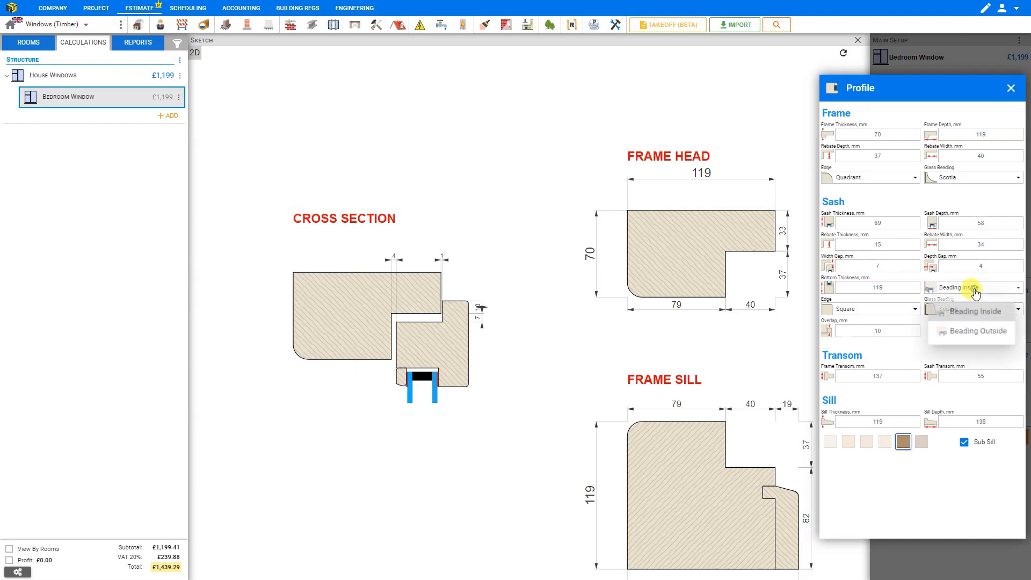
pyautogui.click(974, 331)
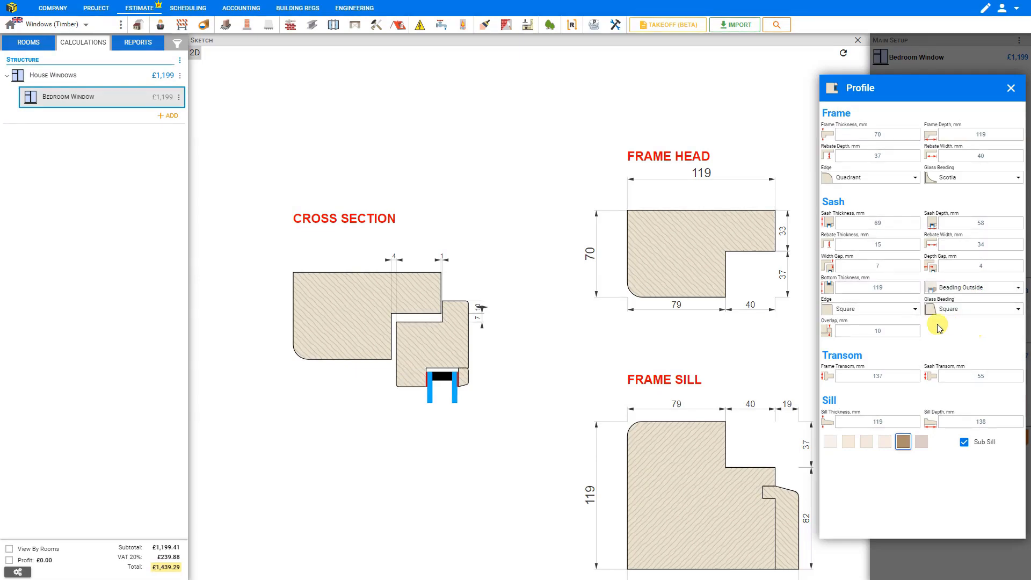
# Compare the sash edge shapes Chamfer 45, Chamfer 15, Ovolo and Scotia, and set the edge to Quadrant.
pyautogui.click(914, 311)
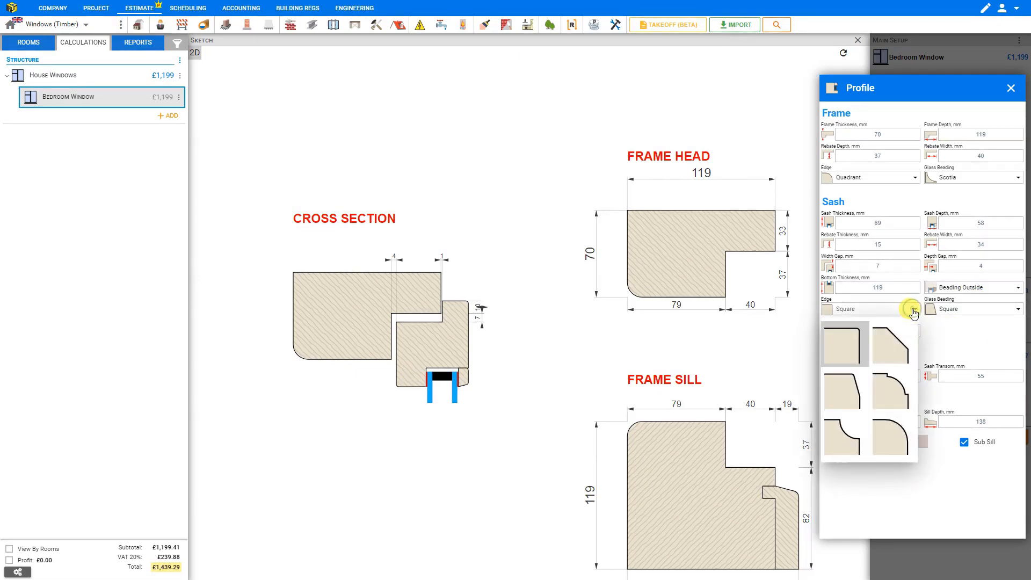
pyautogui.click(889, 337)
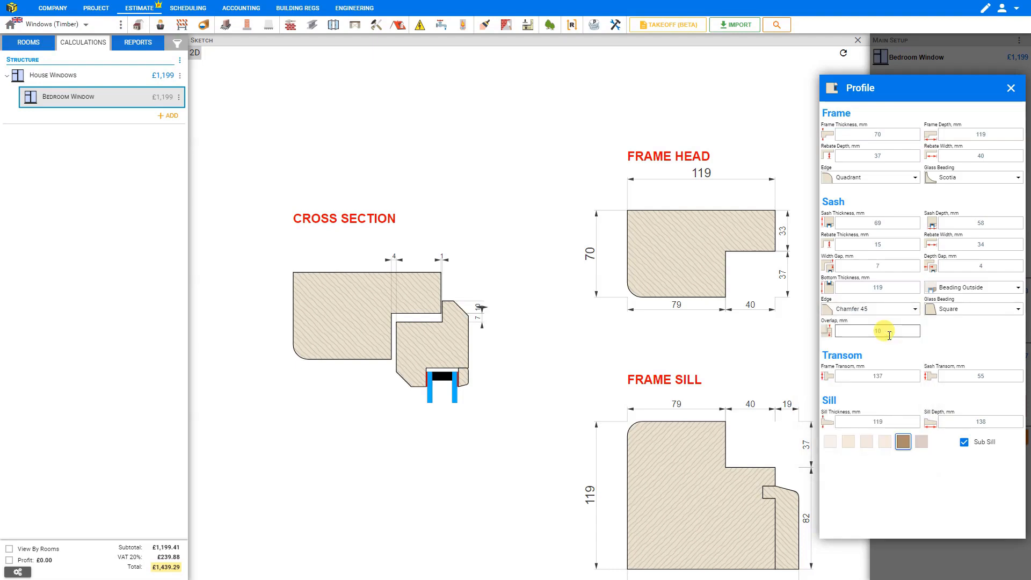
pyautogui.click(908, 309)
pyautogui.click(846, 391)
pyautogui.click(881, 310)
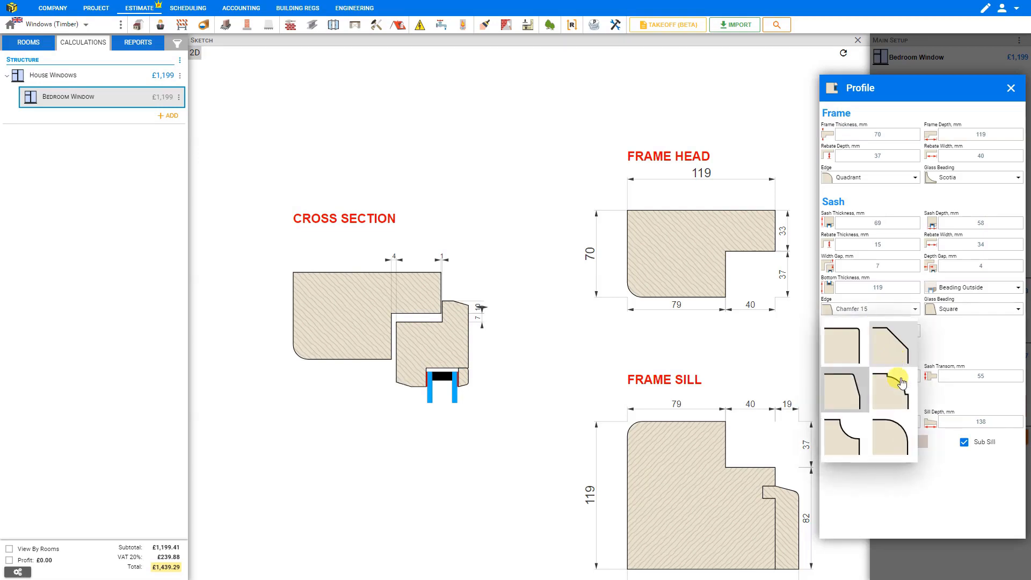
pyautogui.click(901, 387)
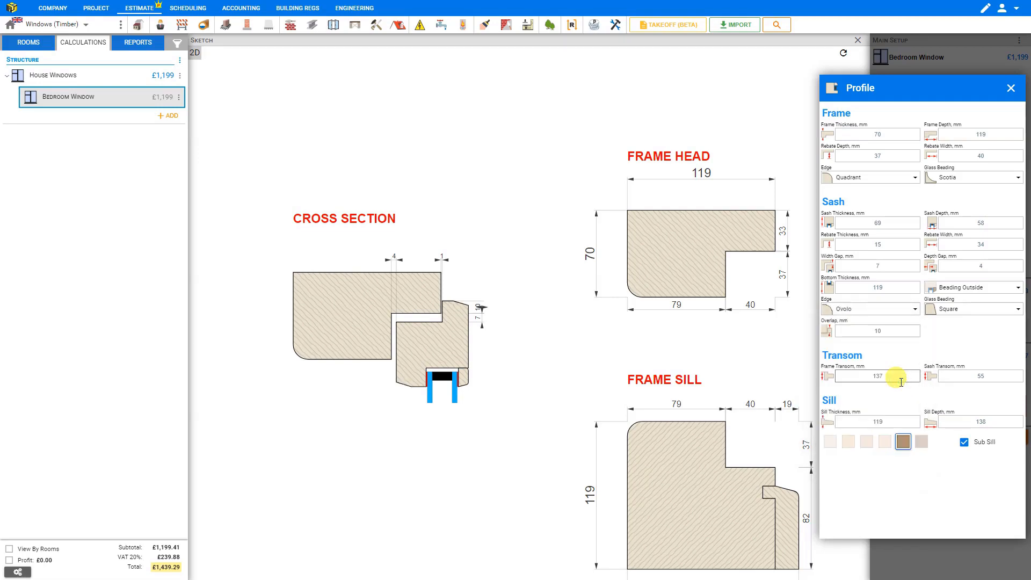
pyautogui.click(897, 307)
pyautogui.click(848, 420)
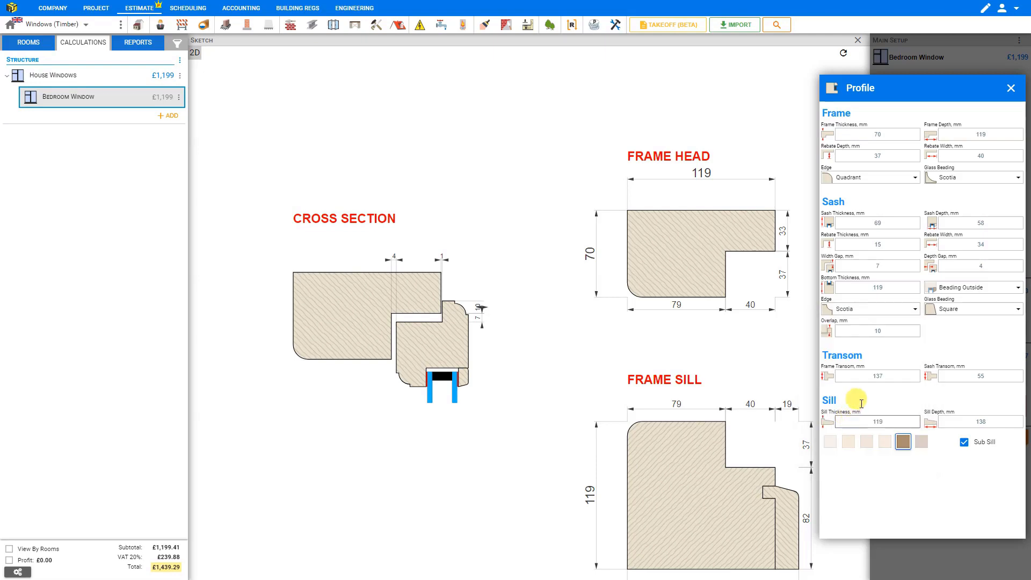
pyautogui.click(883, 315)
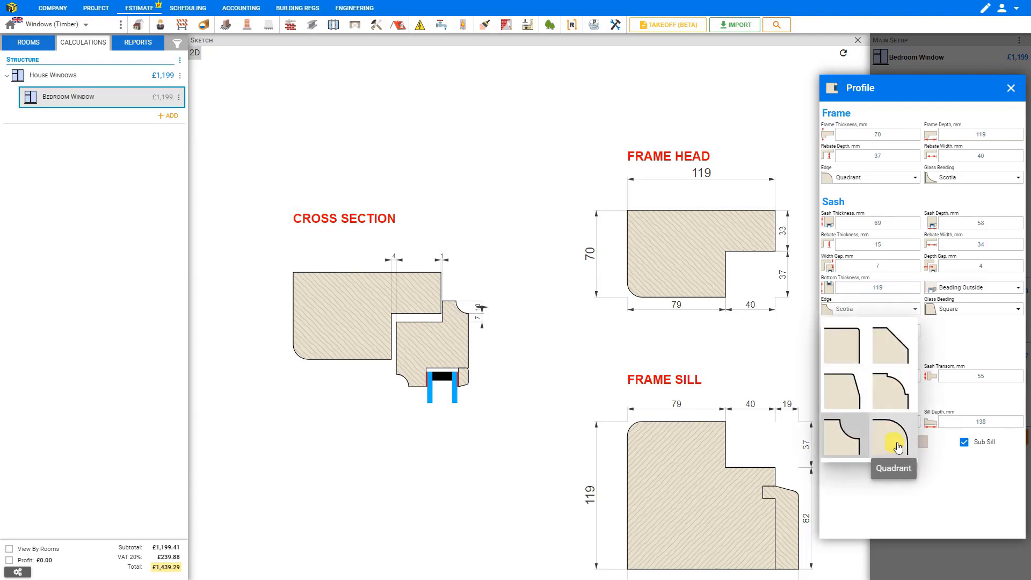
pyautogui.click(889, 440)
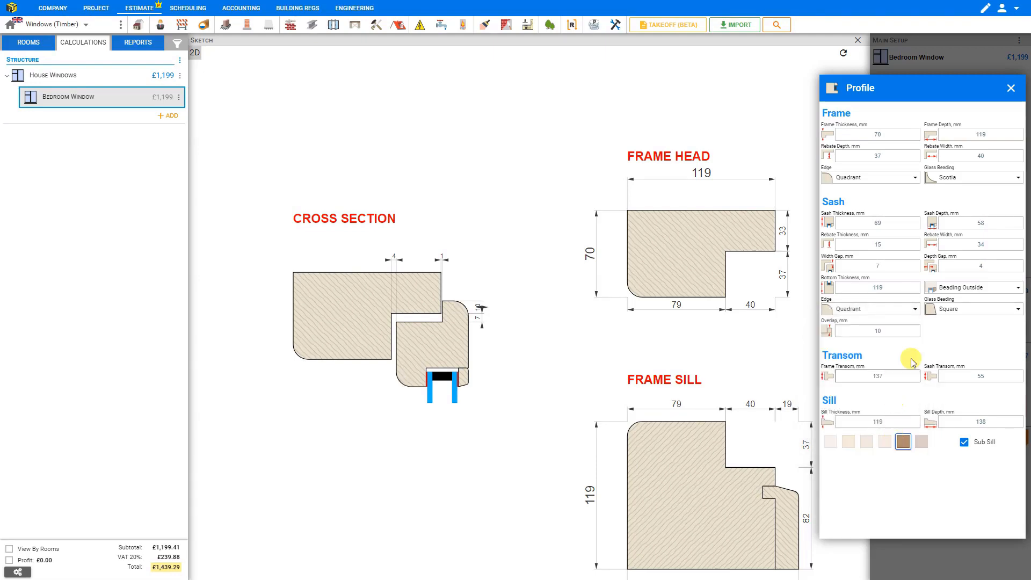
# Compare the sash glass beading shapes Chamfer, Quadrant, Ovolo and Scotia, and set the beading to Quadrant.
pyautogui.click(979, 311)
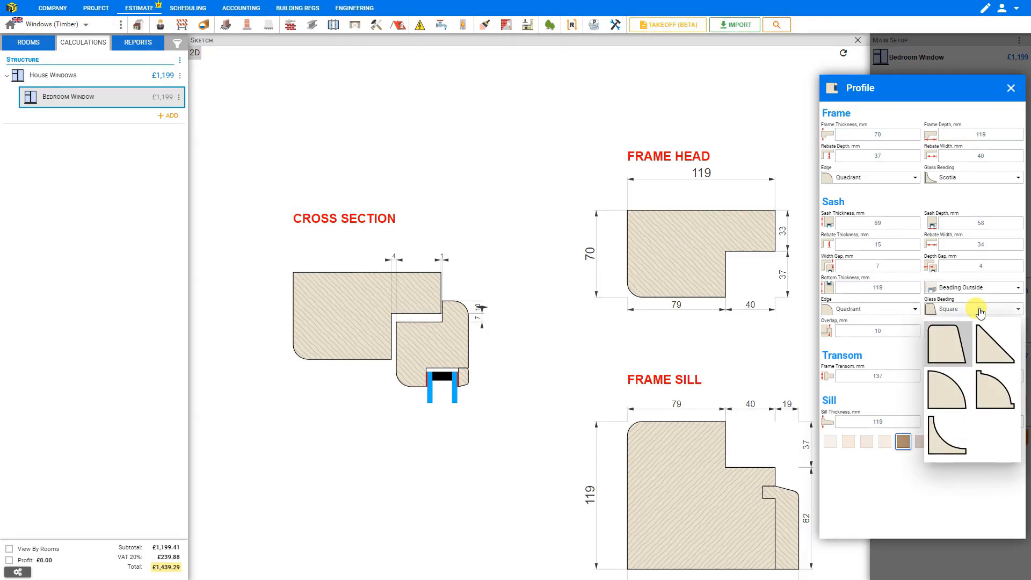
pyautogui.click(991, 344)
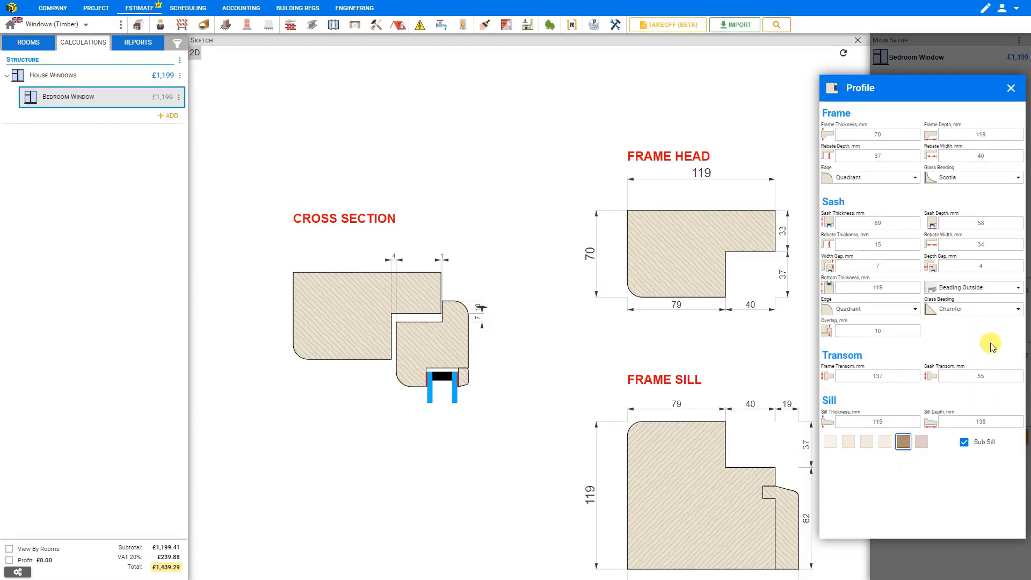
pyautogui.click(986, 311)
pyautogui.click(945, 382)
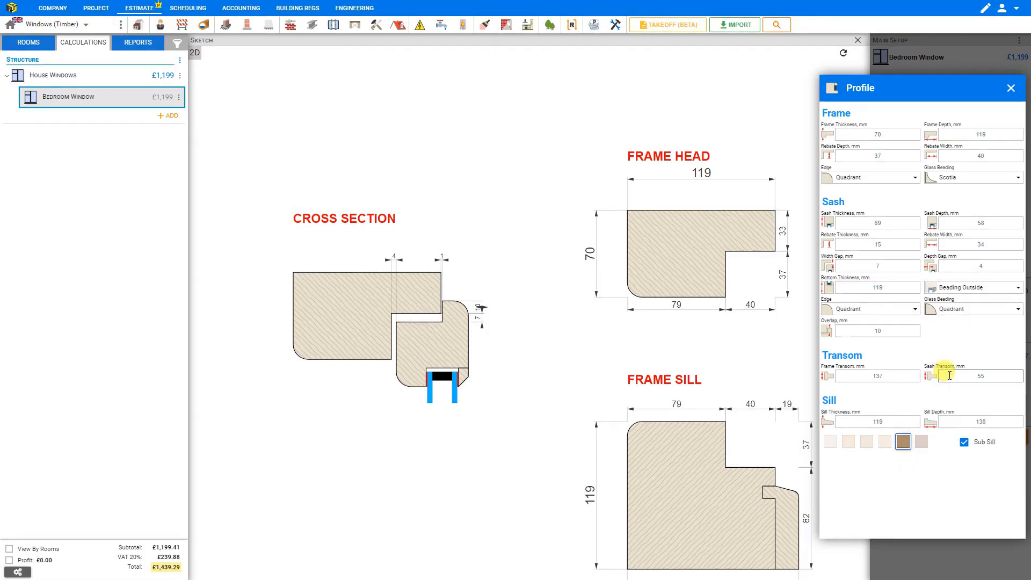
pyautogui.click(969, 311)
pyautogui.click(988, 395)
pyautogui.click(967, 310)
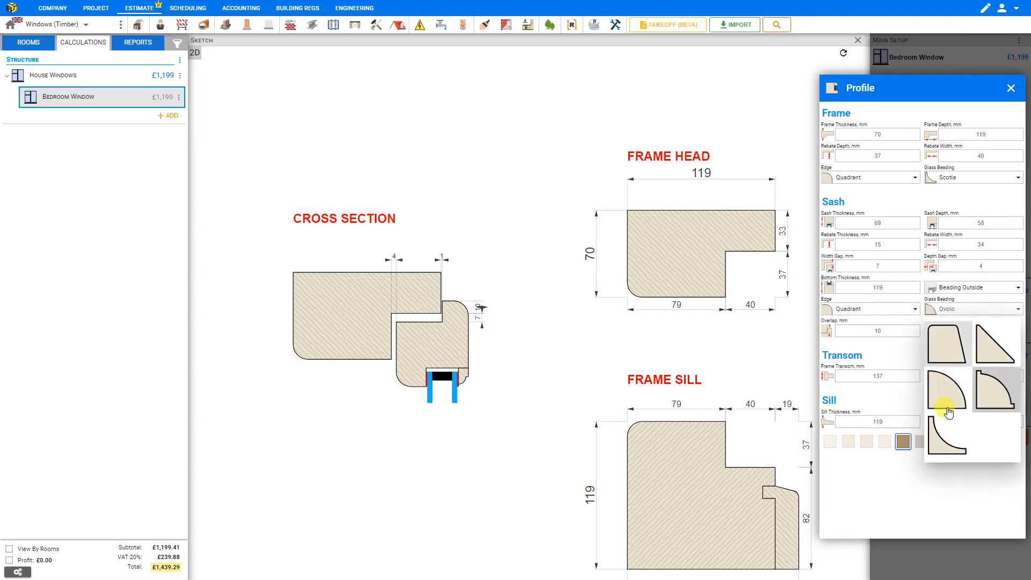
pyautogui.click(936, 442)
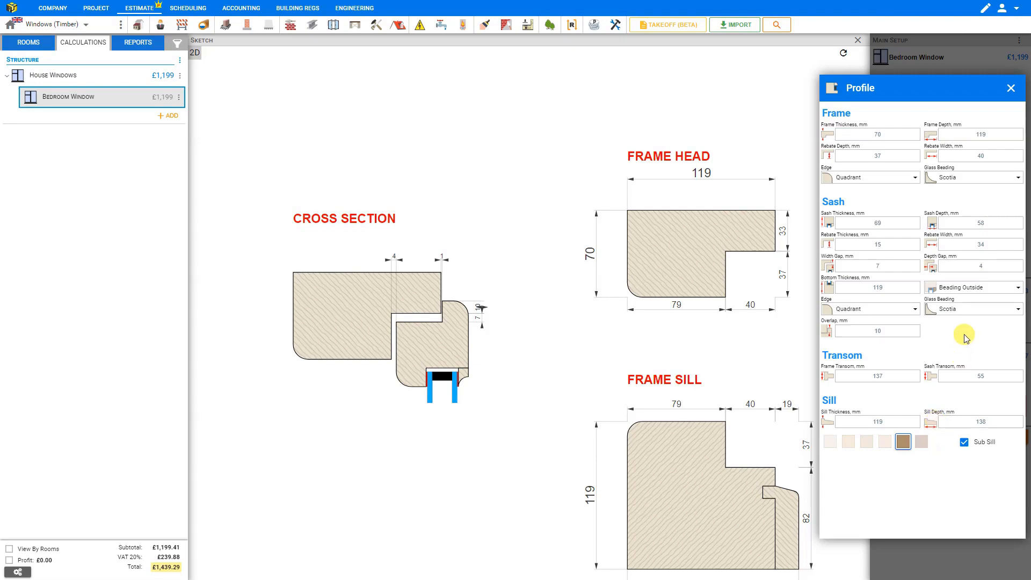
pyautogui.click(965, 317)
pyautogui.click(936, 397)
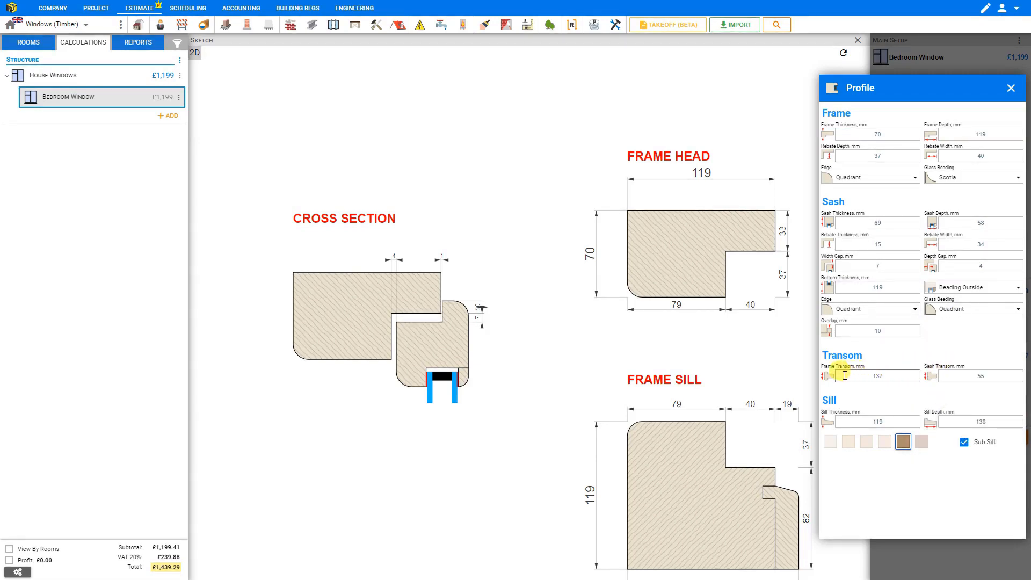
# Set the sash overlap to 17 mm and check it in the cross section.
pyautogui.click(878, 330)
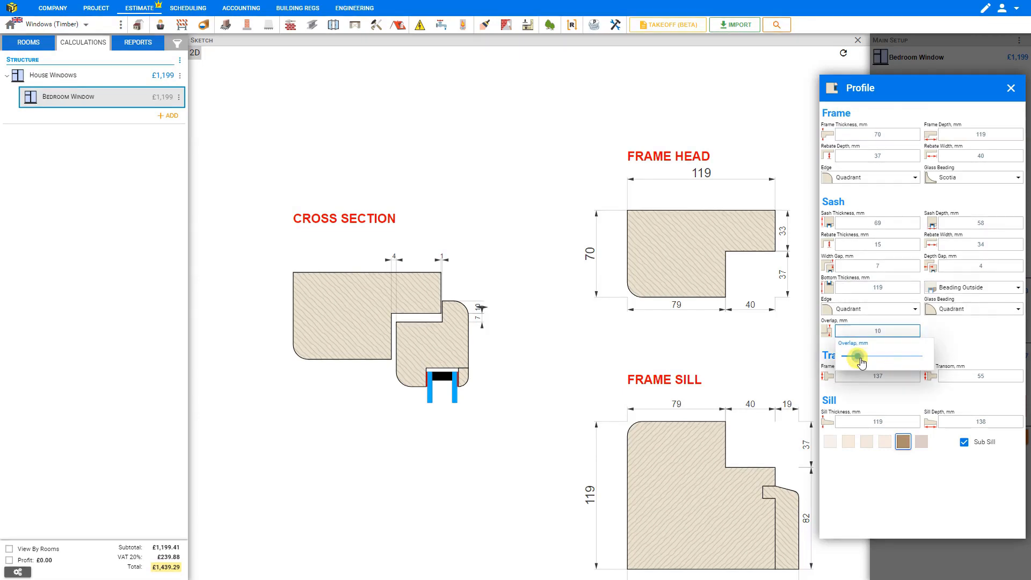
pyautogui.moveTo(873, 362)
pyautogui.mouseDown()
pyautogui.moveTo(898, 357)
pyautogui.moveTo(871, 361)
pyautogui.mouseUp()
pyautogui.scroll(-3, 671, 326)
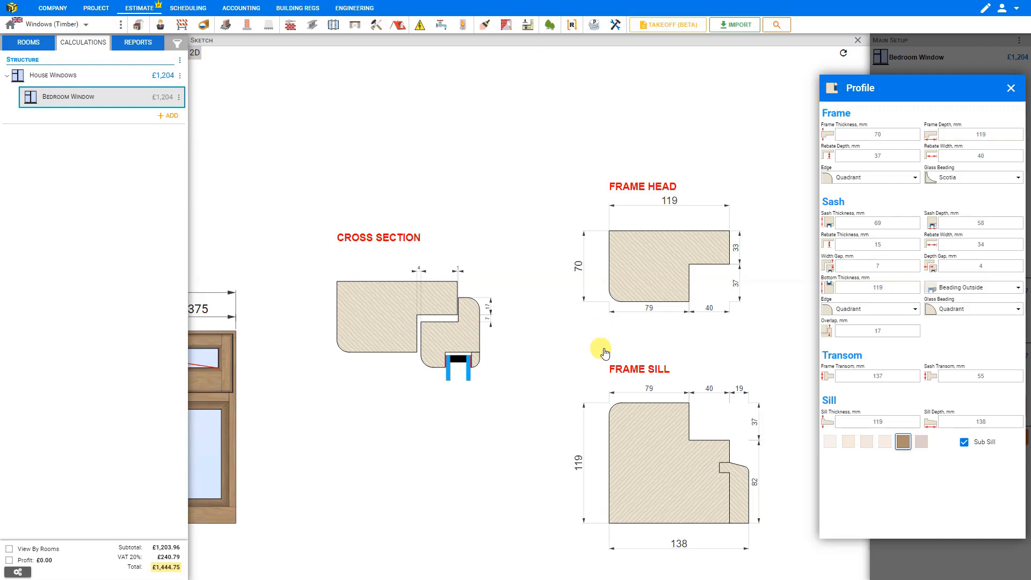
pyautogui.scroll(-2, 558, 350)
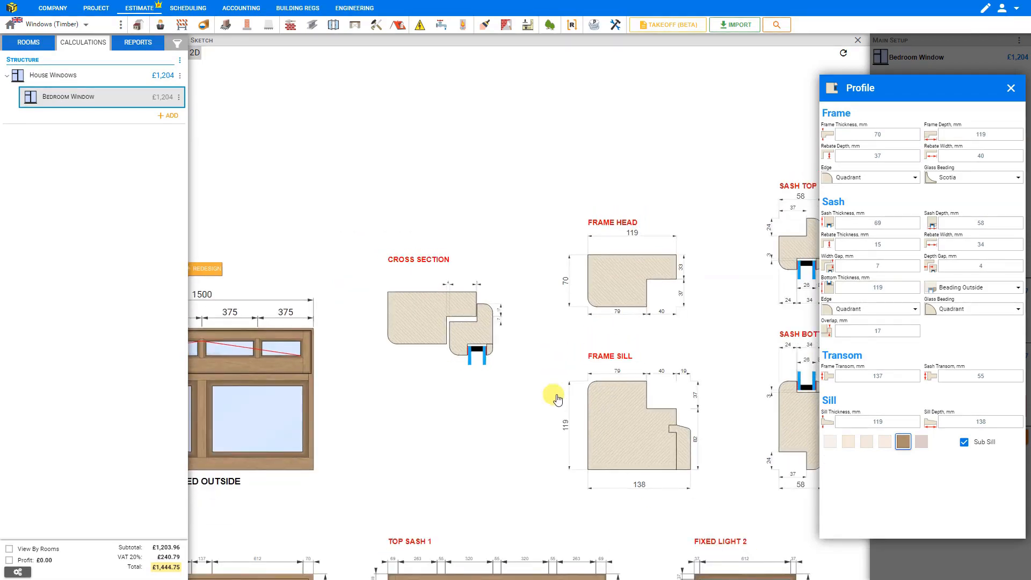
# Set the sash bottom thickness to 75 mm while viewing the top sash drawing, and close the profile settings.
pyautogui.moveTo(549, 361); pyautogui.dragTo(539, 304)
pyautogui.scroll(3, 514, 427)
pyautogui.scroll(-2, 514, 427)
pyautogui.moveTo(514, 427); pyautogui.dragTo(532, 282)
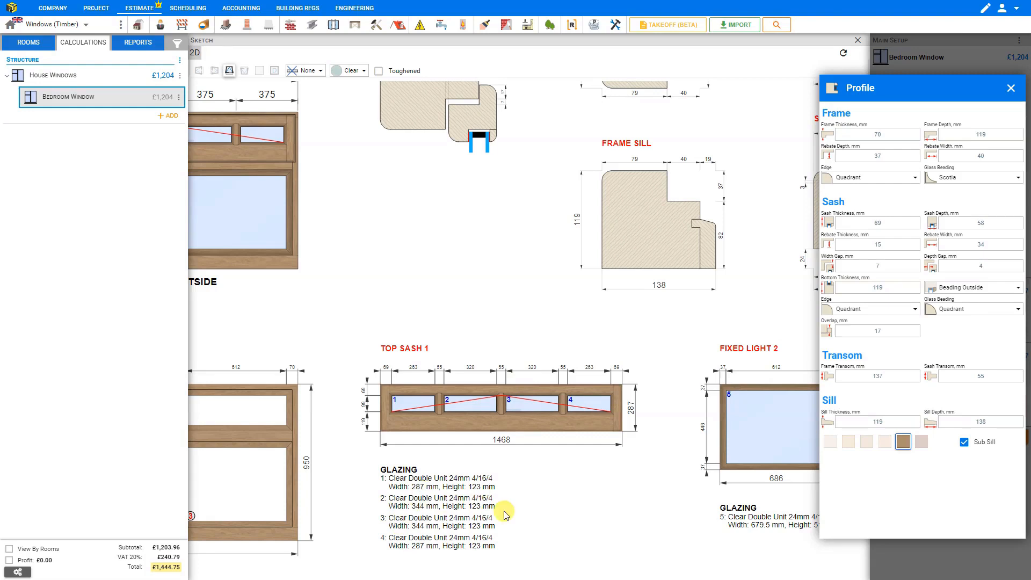
pyautogui.click(886, 289)
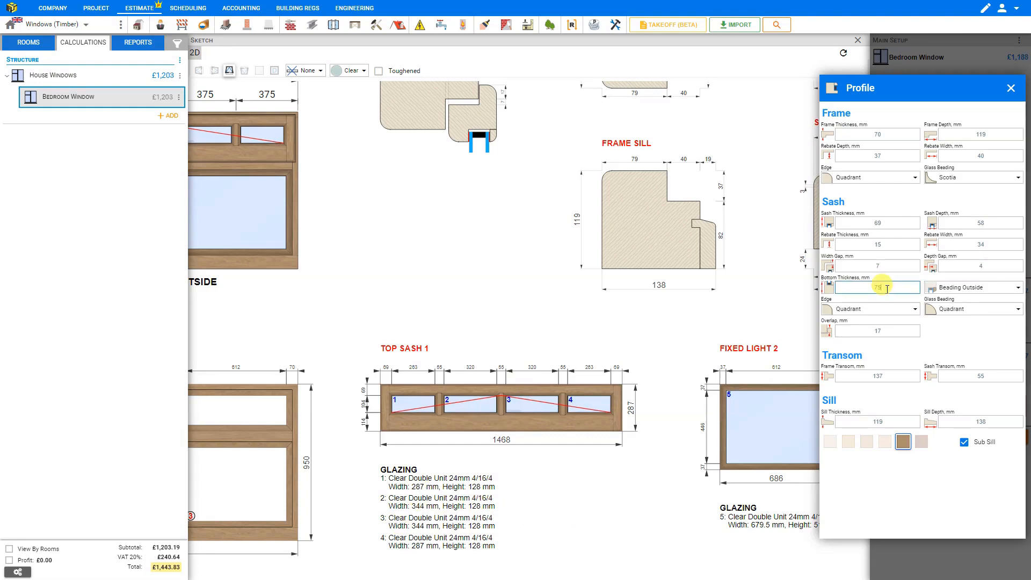
pyautogui.write('75')
pyautogui.click(1011, 88)
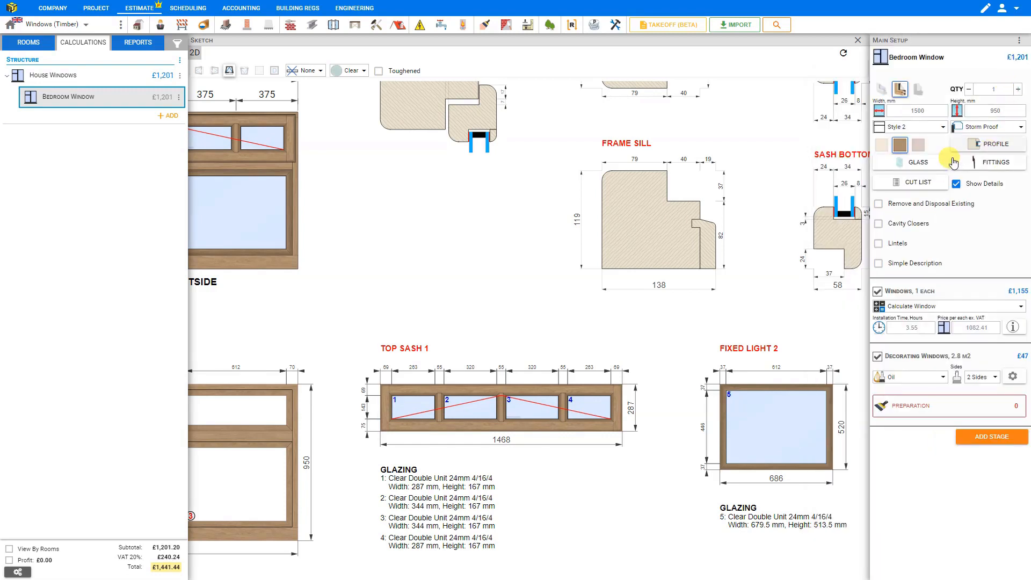
# Open the window's glass settings, compare Unglazed and Solid Panel, and set the glass back to Clear.
pyautogui.click(914, 167)
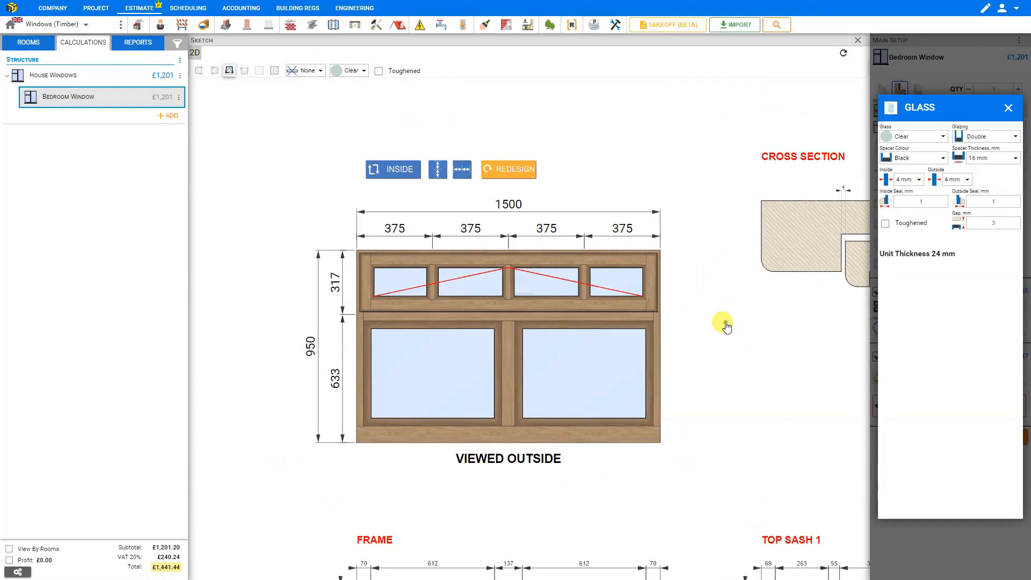
pyautogui.click(937, 139)
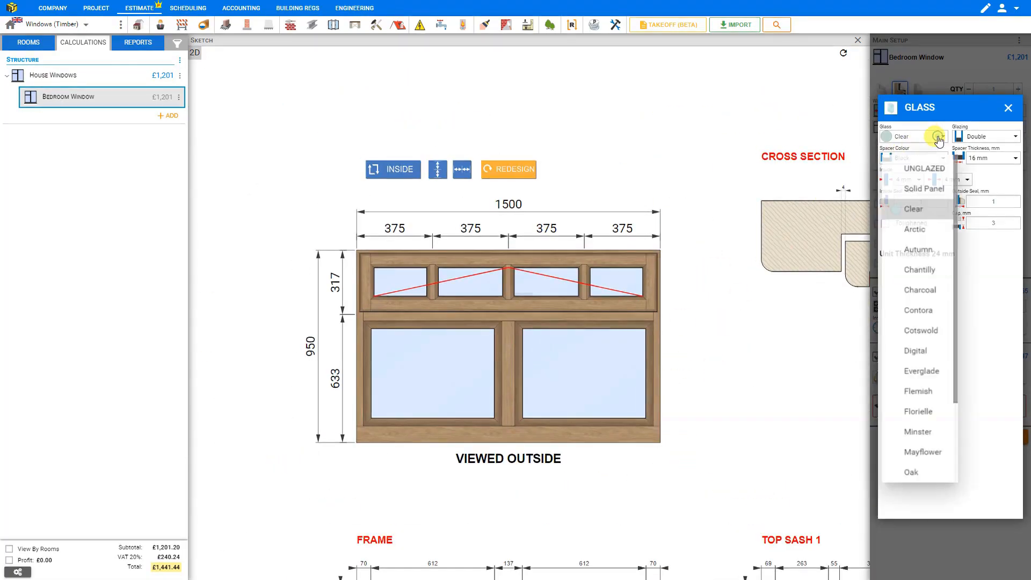
pyautogui.click(923, 159)
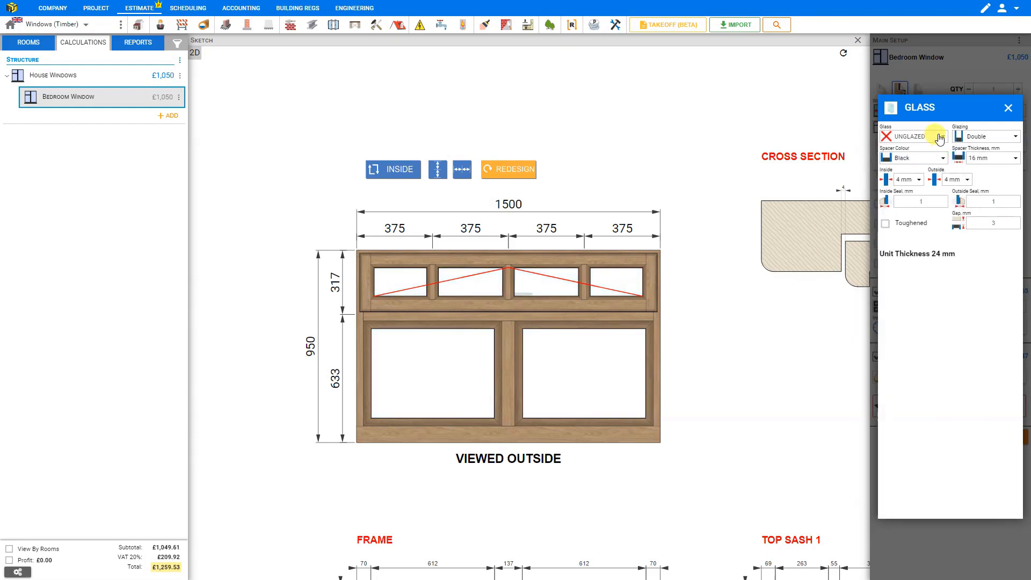
pyautogui.click(939, 138)
pyautogui.click(924, 181)
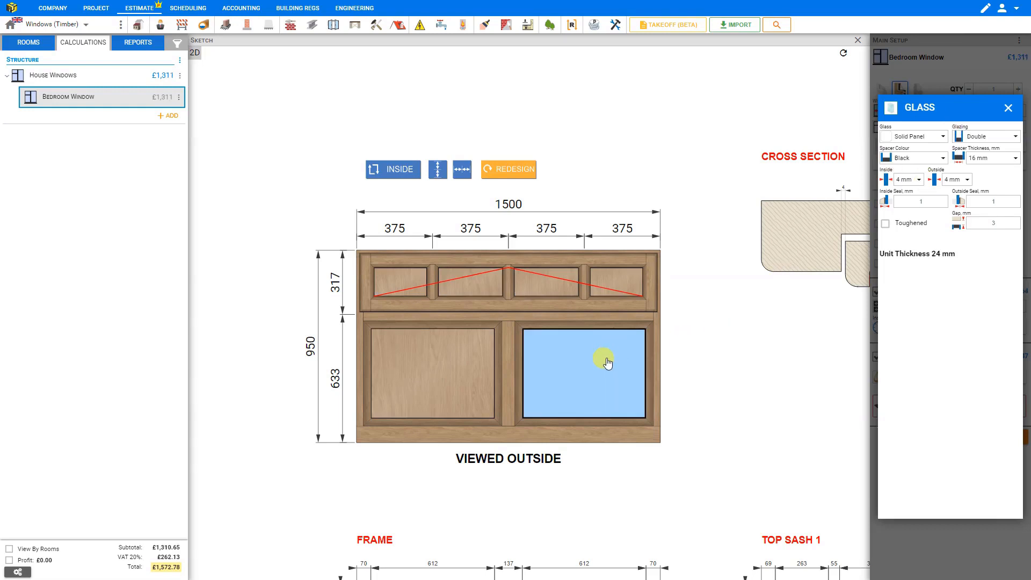
pyautogui.click(943, 136)
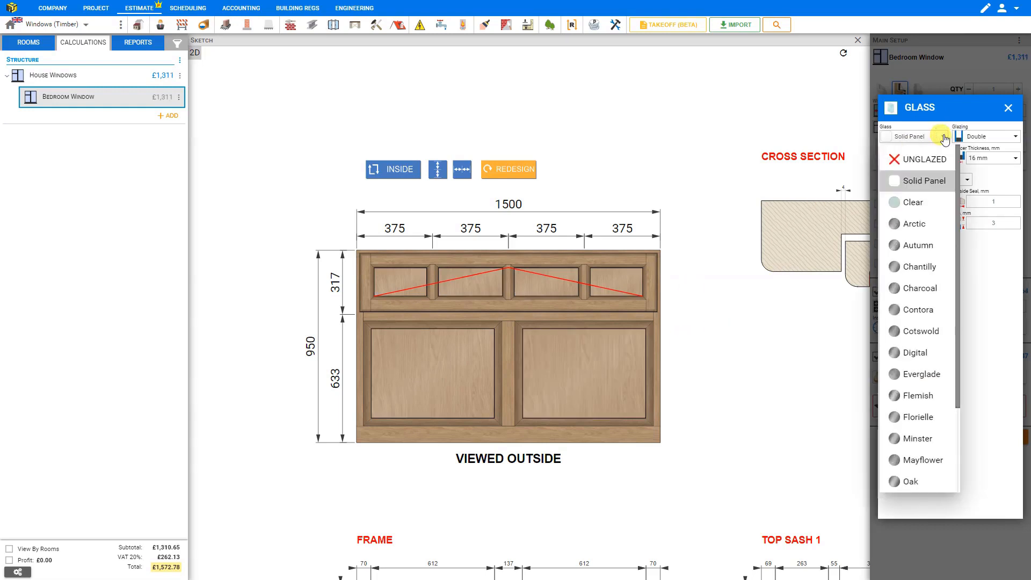
pyautogui.click(919, 200)
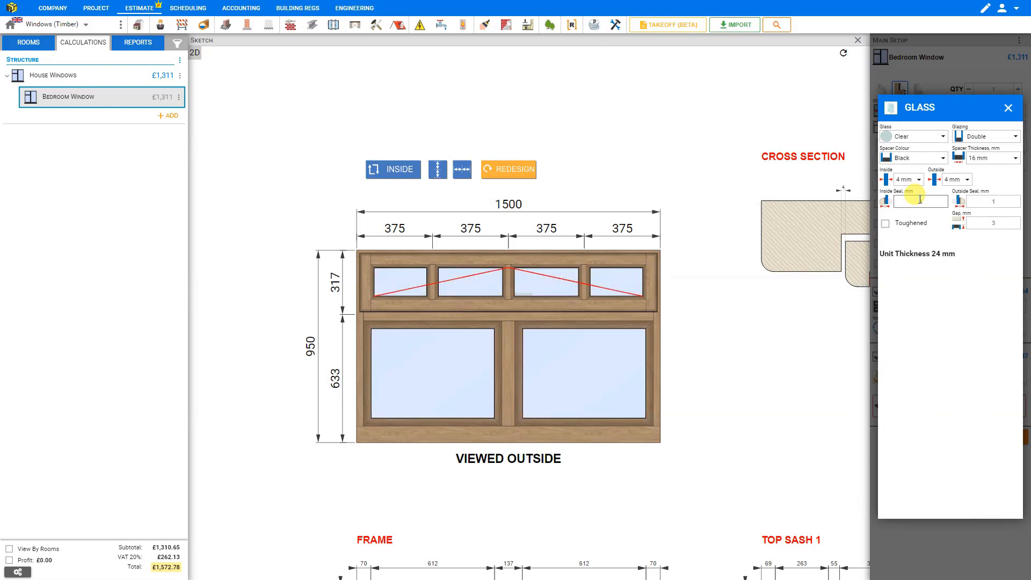
# Preview the obscure glass patterns Arctic, Autumn and Chantilly on the window.
pyautogui.click(939, 138)
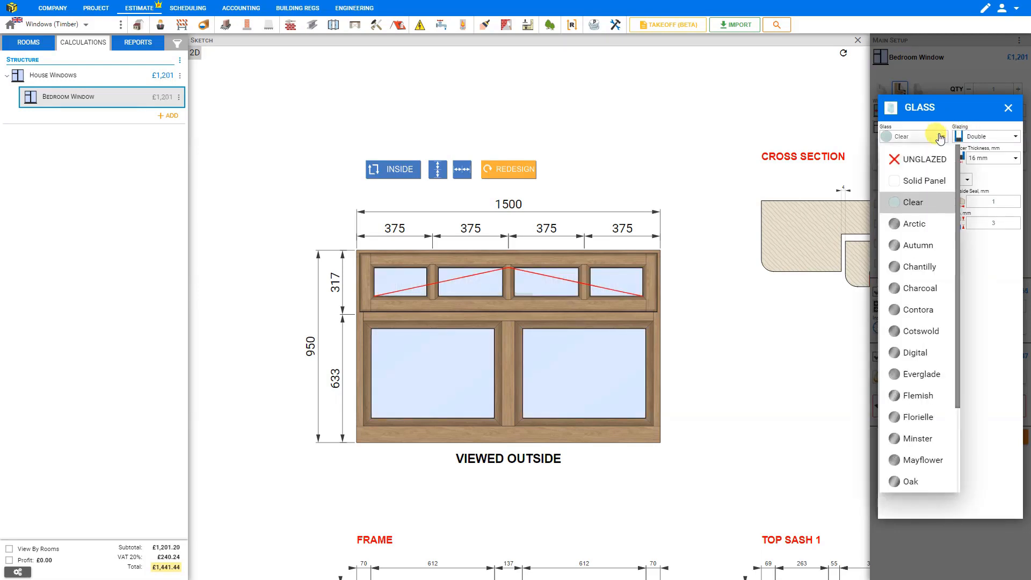
pyautogui.click(920, 223)
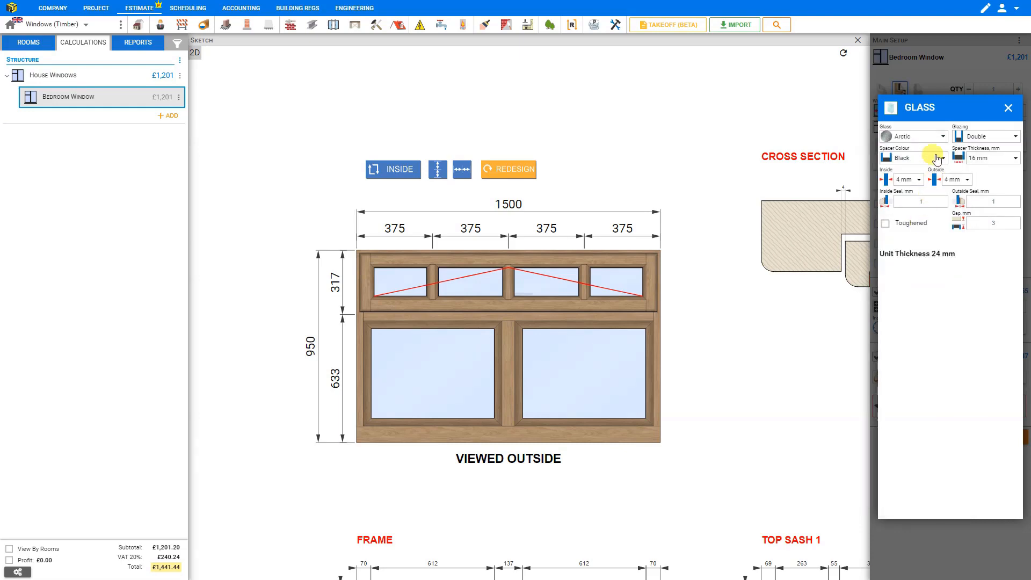
pyautogui.click(939, 135)
pyautogui.click(919, 245)
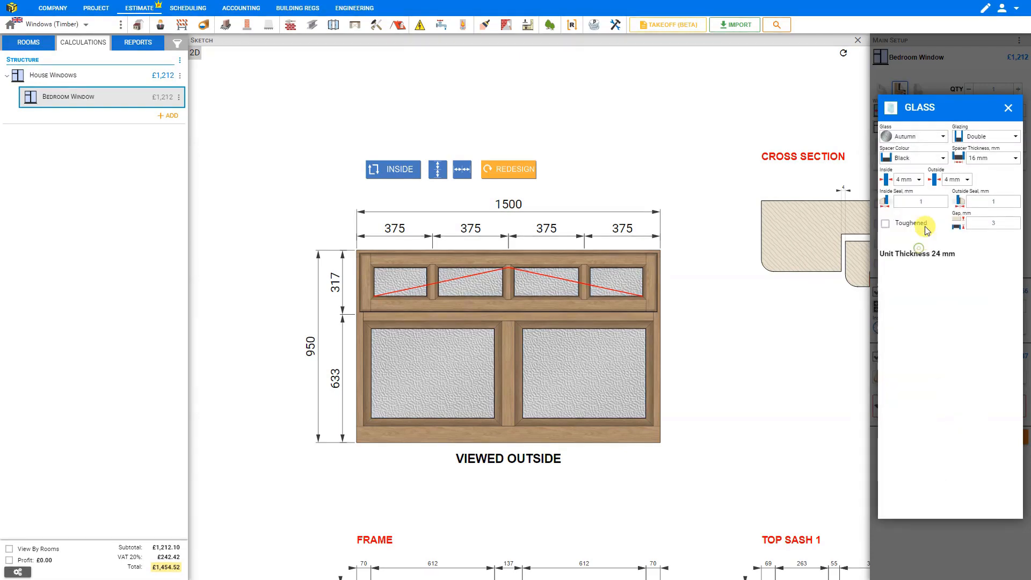
pyautogui.click(941, 138)
pyautogui.click(926, 267)
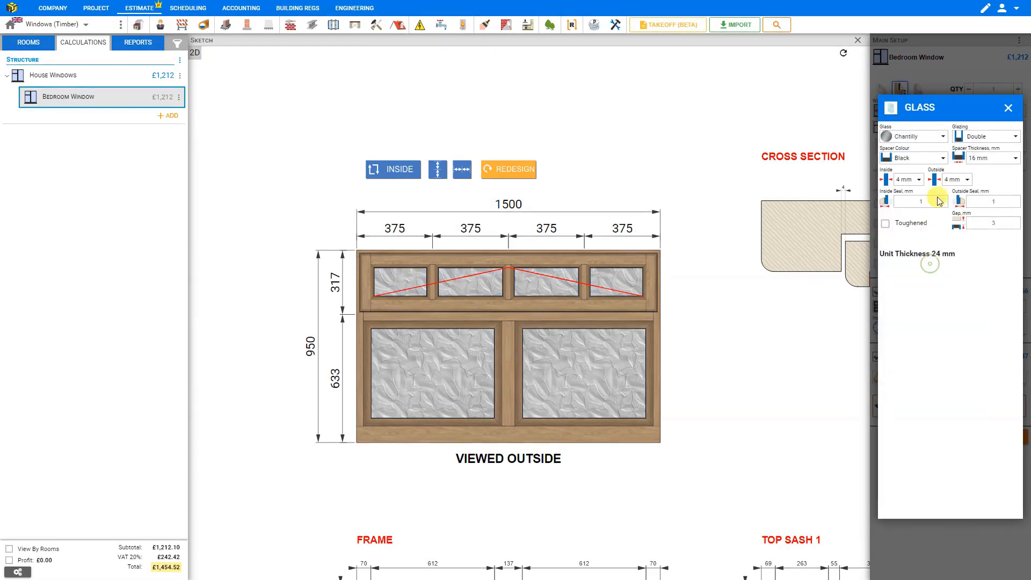
# Preview the glass patterns Charcoal, Contora, Cotswold and Digital on the window.
pyautogui.click(940, 136)
pyautogui.click(920, 292)
pyautogui.click(940, 136)
pyautogui.click(929, 310)
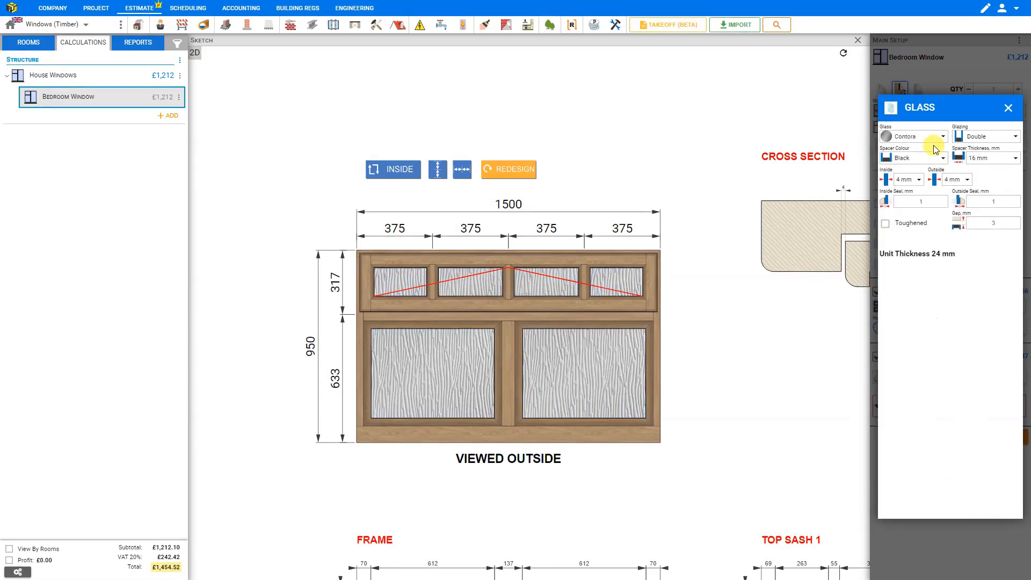
pyautogui.click(940, 137)
pyautogui.click(929, 331)
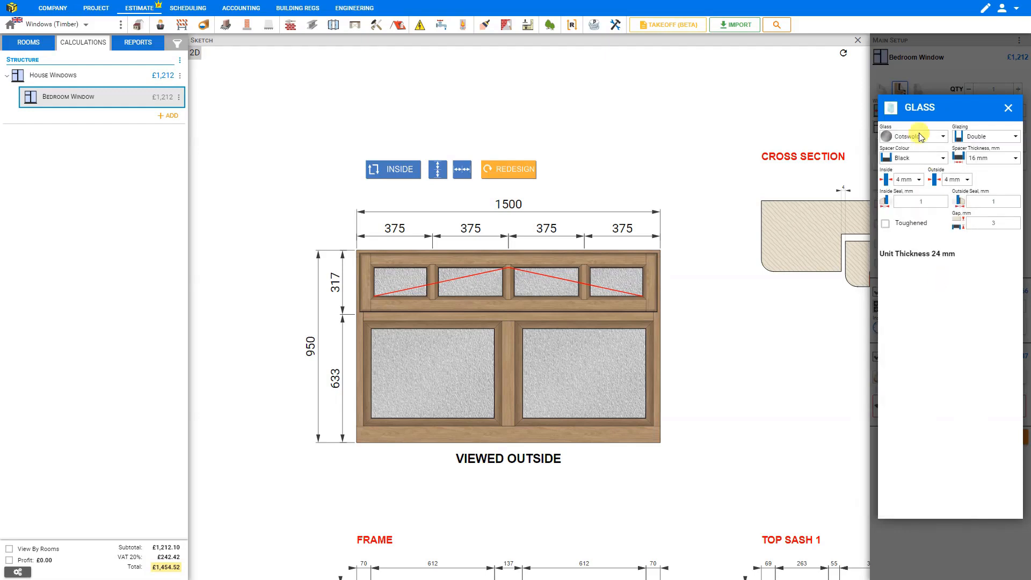
pyautogui.click(941, 136)
pyautogui.click(937, 351)
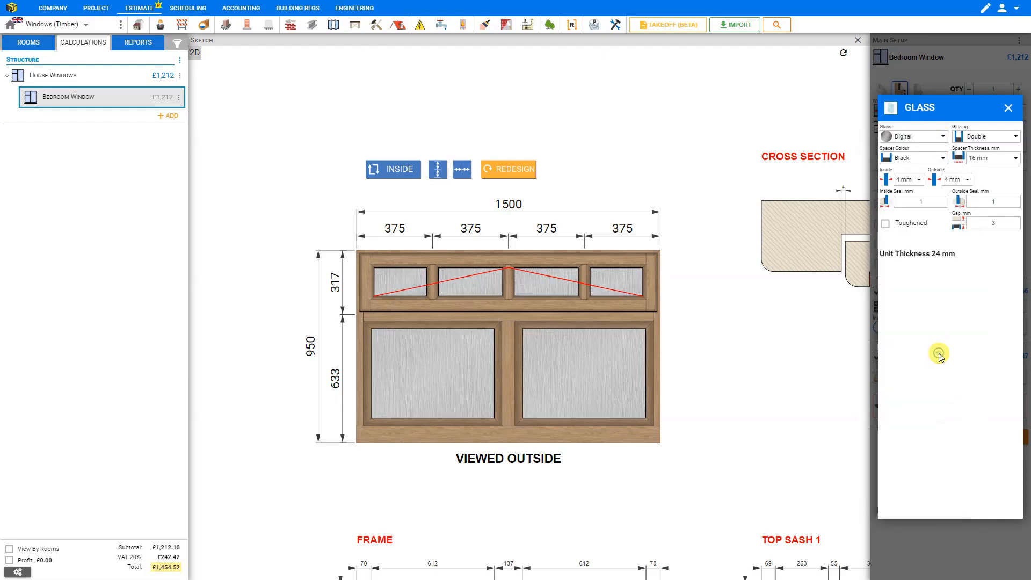
# Preview the glass patterns Everglade, Flemish and Florielle on the window.
pyautogui.click(932, 138)
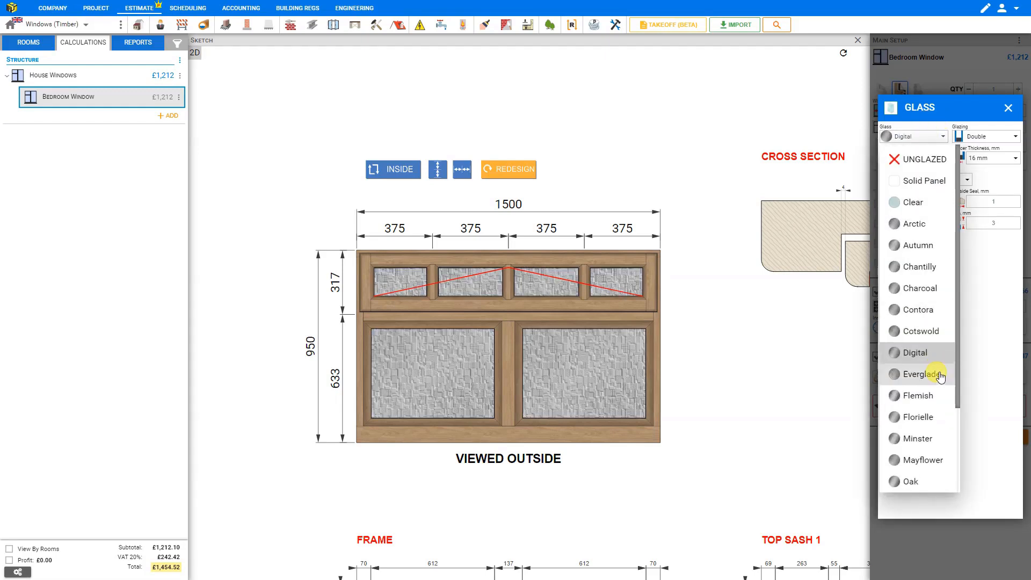
pyautogui.click(938, 366)
pyautogui.click(936, 139)
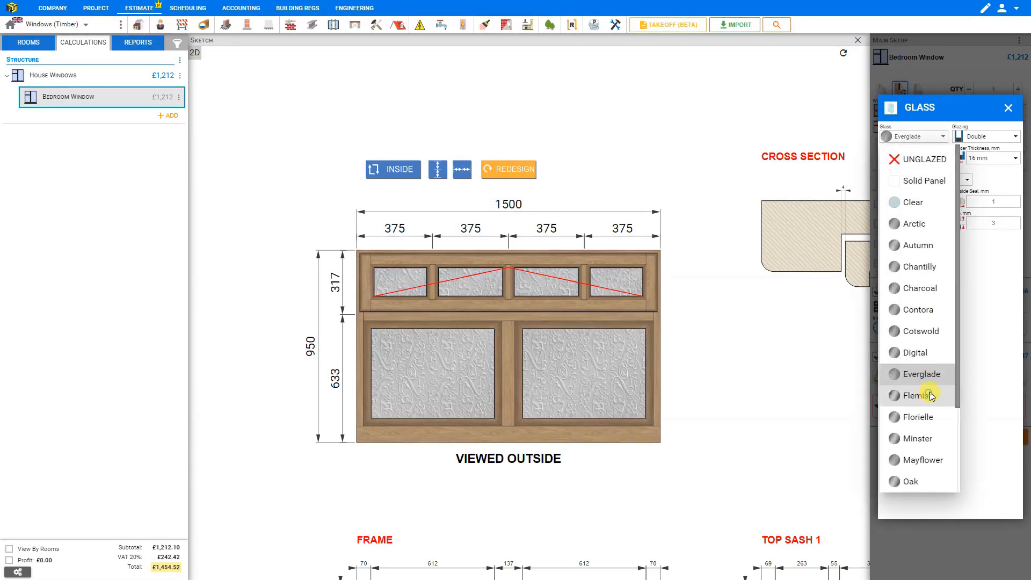
pyautogui.click(932, 394)
pyautogui.click(941, 141)
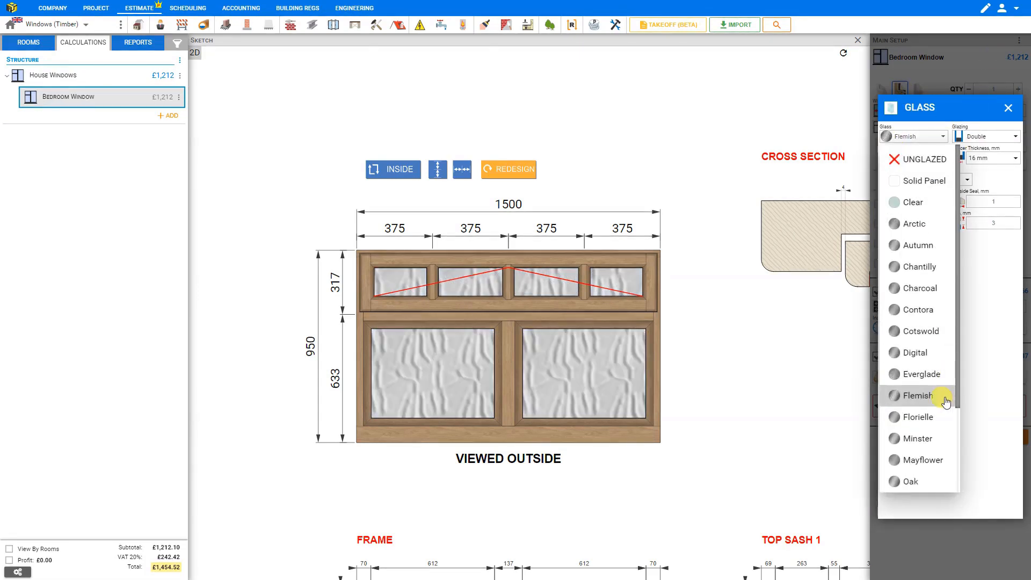
pyautogui.click(934, 417)
# Preview the glass patterns Minster, Mayflower and Oak on the window.
pyautogui.click(940, 137)
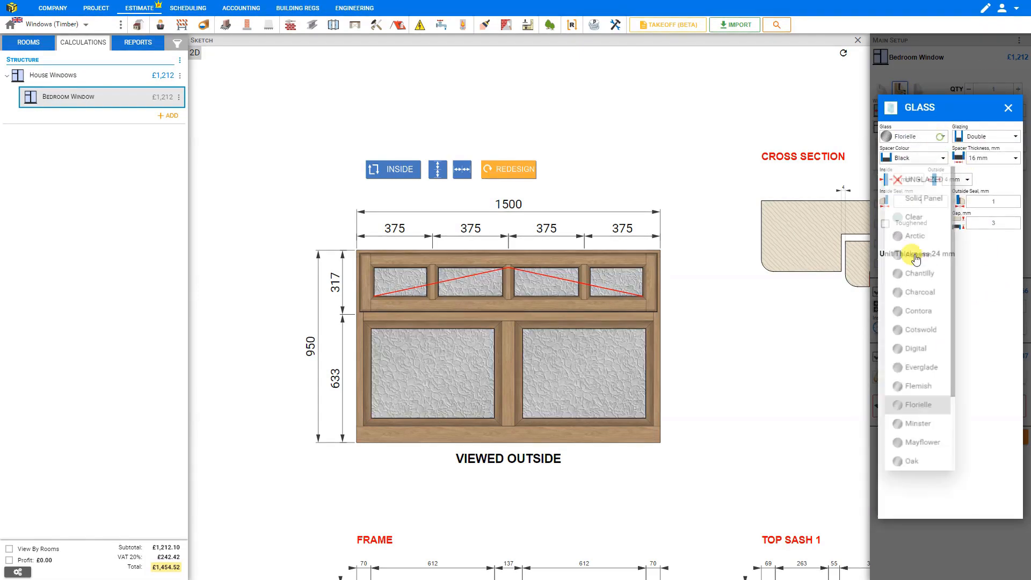
pyautogui.click(906, 436)
pyautogui.click(934, 137)
pyautogui.click(922, 460)
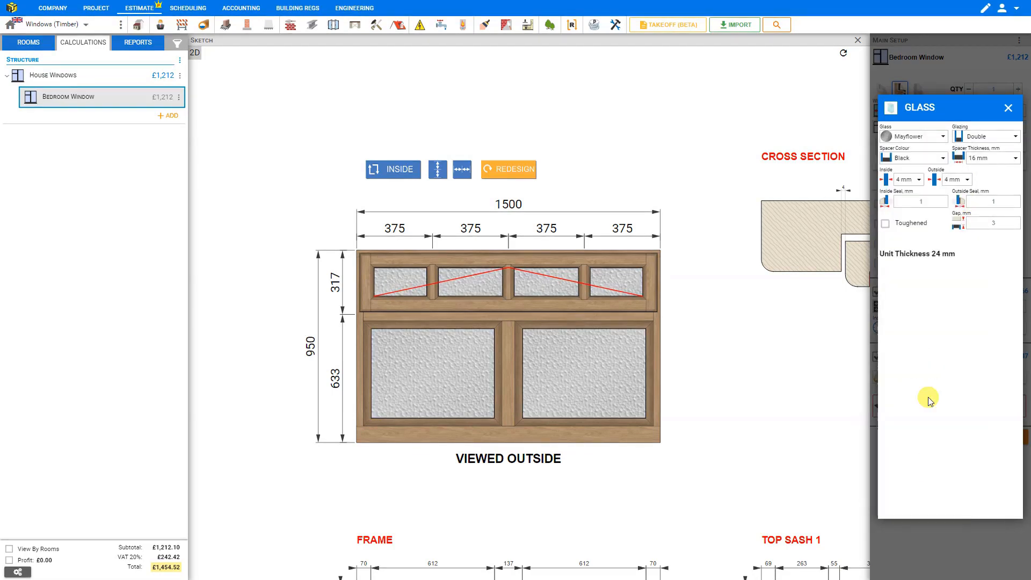
pyautogui.click(939, 135)
pyautogui.click(905, 481)
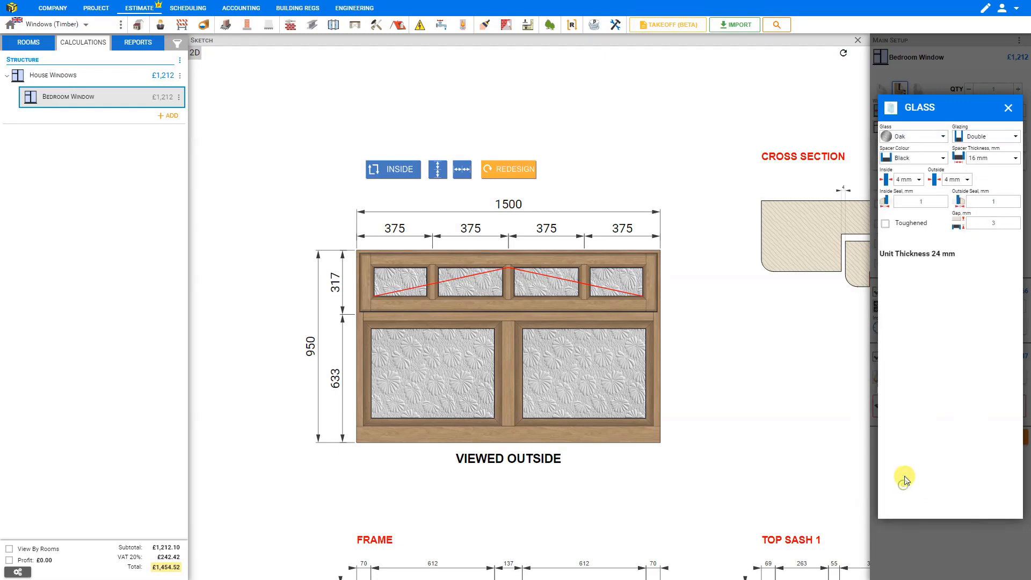
# Preview the glass patterns Pelerine, Sycamore and Stippolyte on the window.
pyautogui.click(935, 138)
pyautogui.scroll(-2, 919, 376)
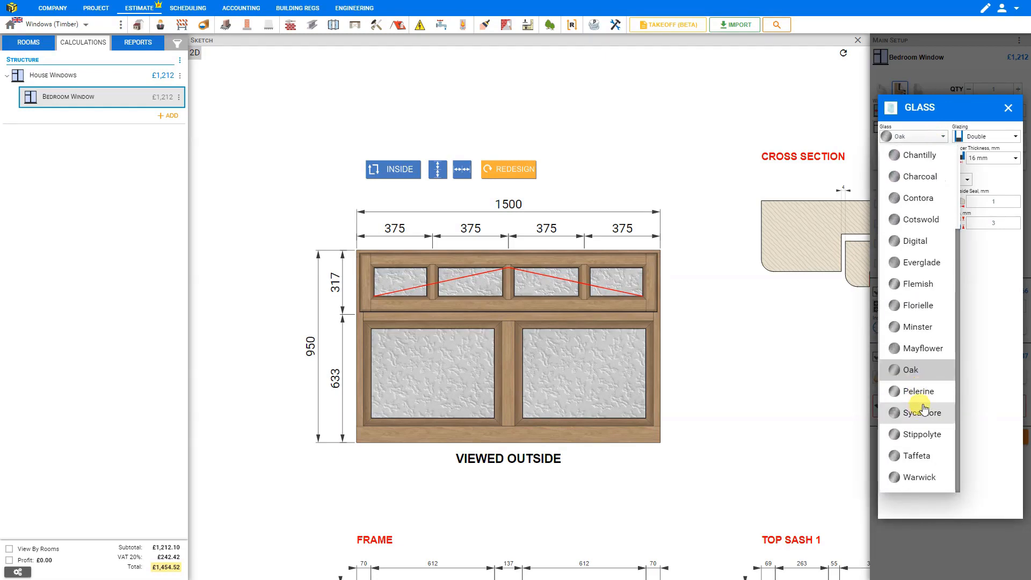
pyautogui.click(929, 394)
pyautogui.click(938, 136)
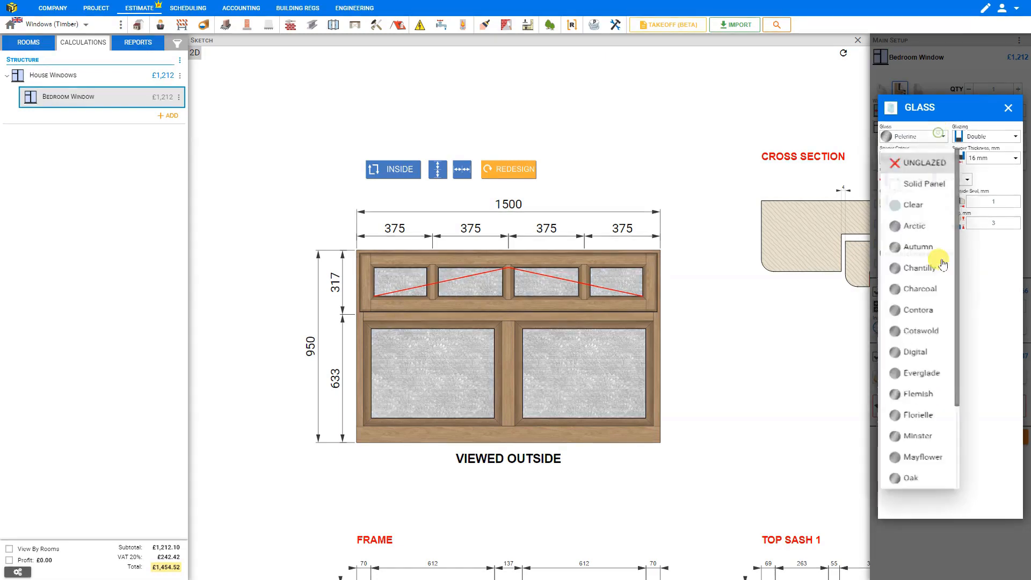
pyautogui.scroll(-2, 931, 415)
pyautogui.click(928, 412)
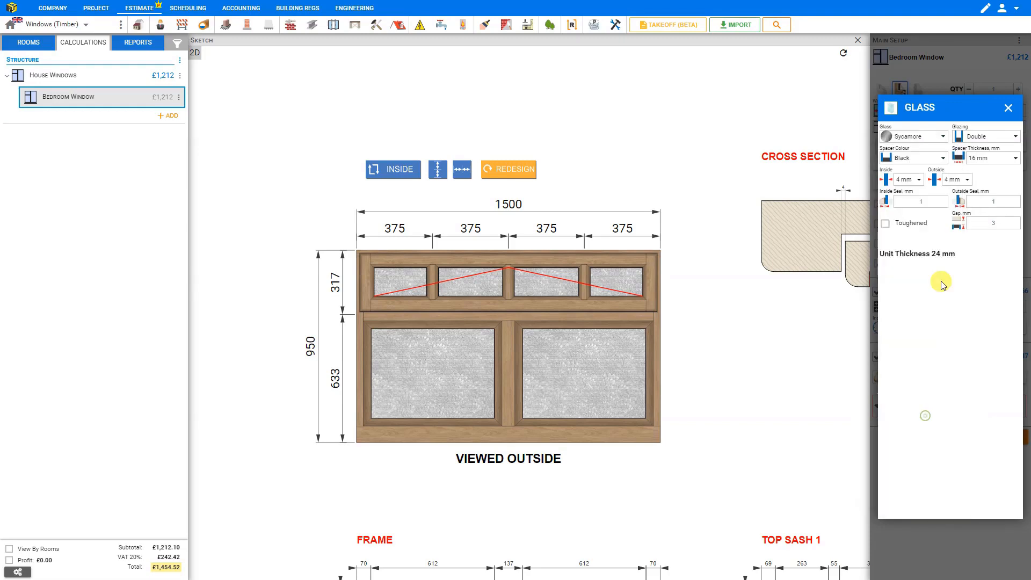
pyautogui.click(932, 141)
pyautogui.scroll(-2, 920, 430)
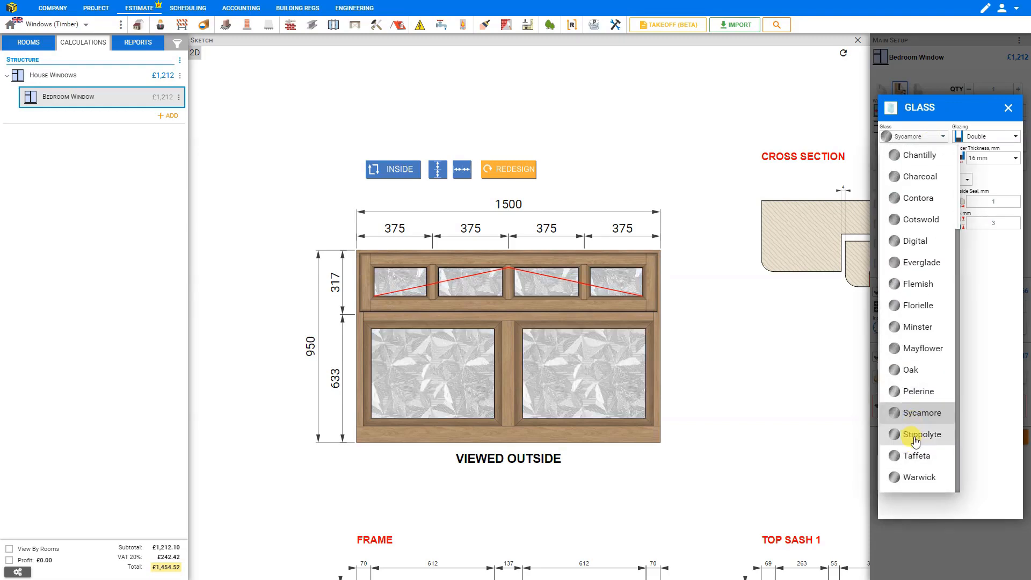
pyautogui.click(916, 438)
# Preview the glass patterns Taffeta and Warwick, and set the glass back to Clear.
pyautogui.click(910, 138)
pyautogui.scroll(-2, 926, 395)
pyautogui.click(916, 455)
pyautogui.click(913, 136)
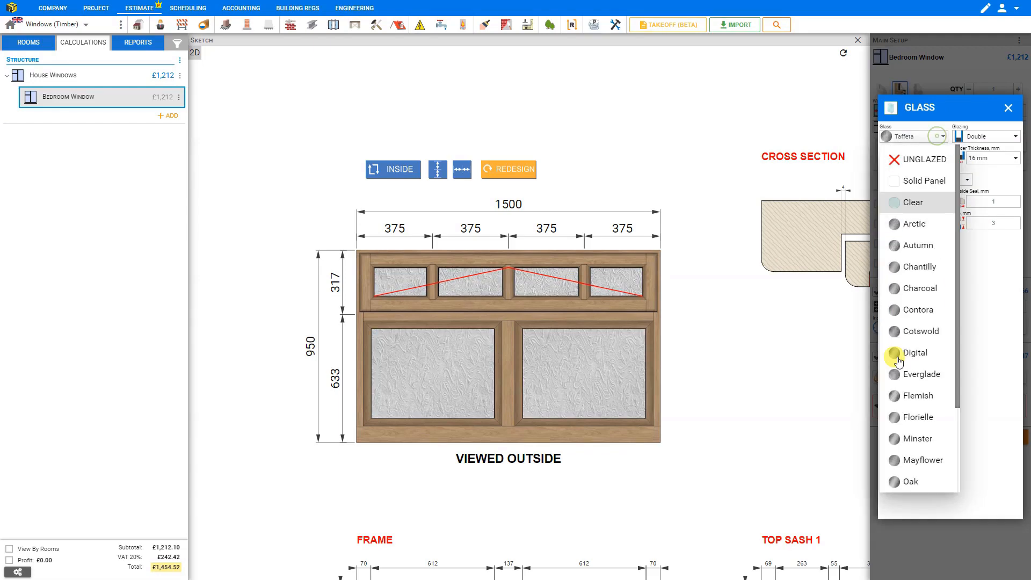
pyautogui.scroll(-2, 897, 376)
pyautogui.click(912, 477)
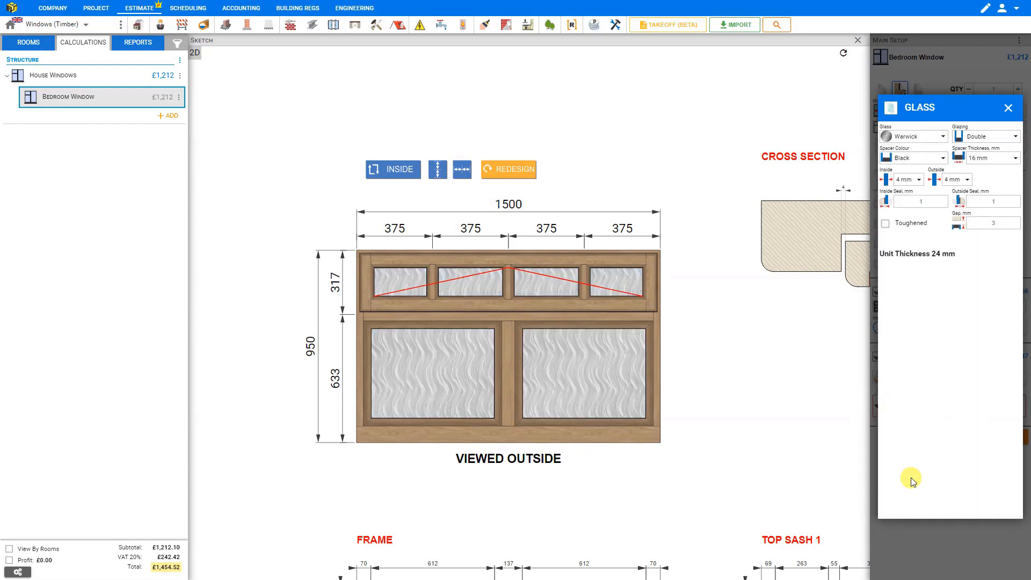
pyautogui.click(943, 138)
pyautogui.click(916, 202)
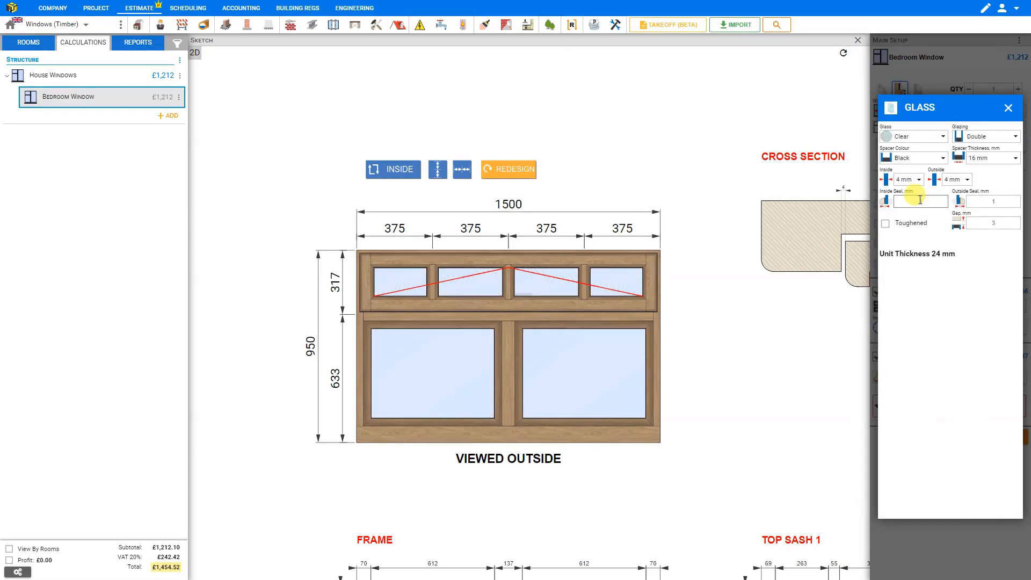
# Try Single and then Triple glazing, and inspect the triple unit in the cross section drawing.
pyautogui.click(992, 137)
pyautogui.click(988, 156)
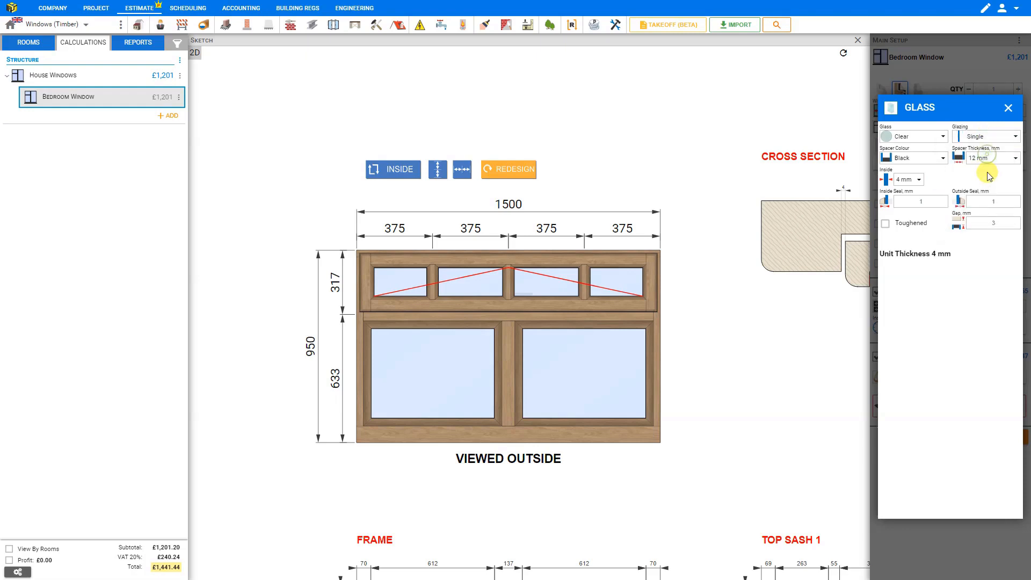
pyautogui.click(992, 138)
pyautogui.click(985, 198)
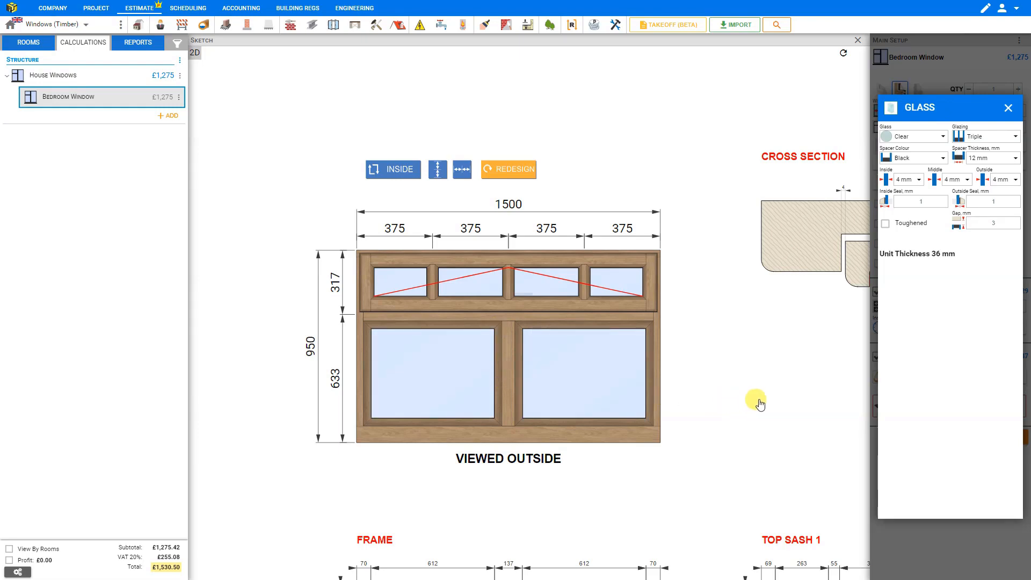
pyautogui.moveTo(508, 366); pyautogui.dragTo(462, 361)
pyautogui.scroll(3, 318, 340)
pyautogui.scroll(-2, 806, 380)
pyautogui.moveTo(759, 369); pyautogui.dragTo(647, 356)
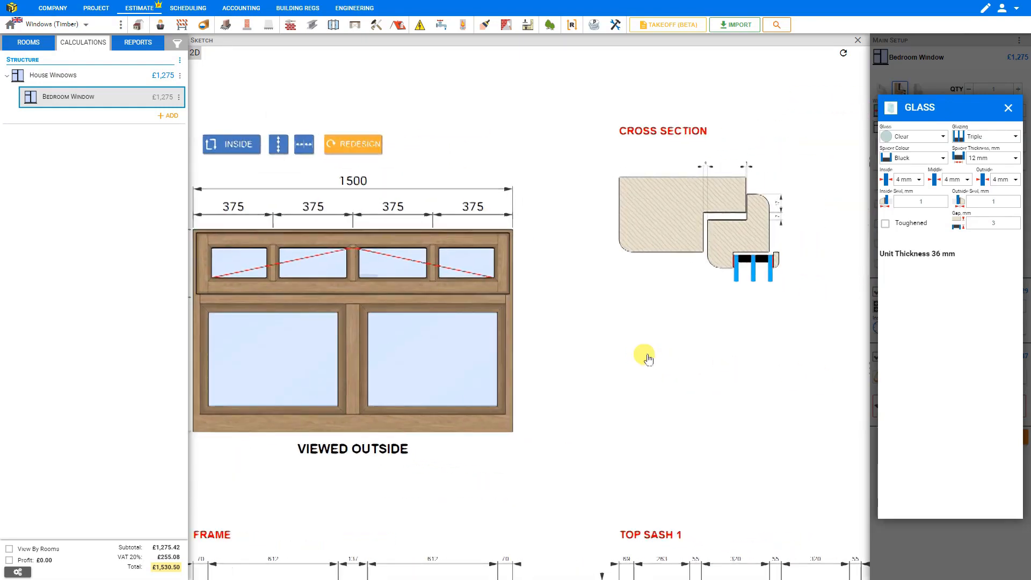
# Compare Single, Double and Triple glazing in the cross section, and set the glazing to Double.
pyautogui.click(983, 138)
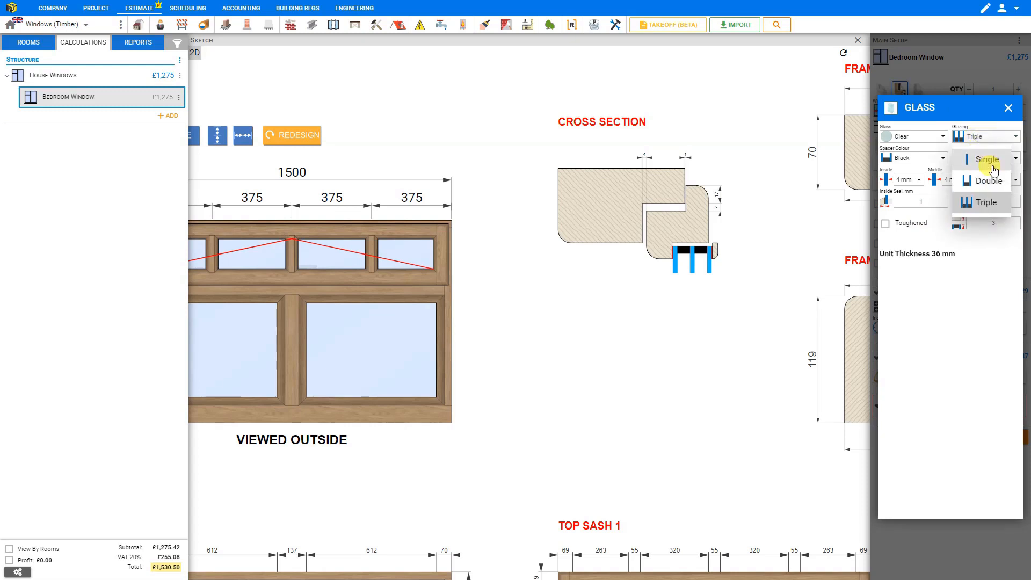
pyautogui.click(993, 167)
pyautogui.click(991, 137)
pyautogui.click(979, 185)
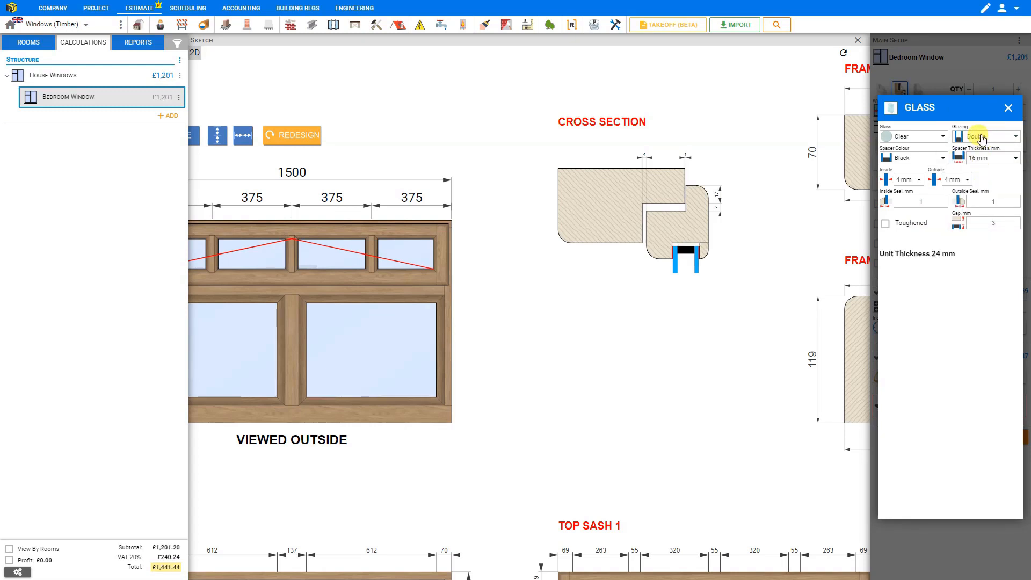
pyautogui.click(982, 139)
pyautogui.click(975, 203)
pyautogui.click(1003, 143)
pyautogui.click(982, 184)
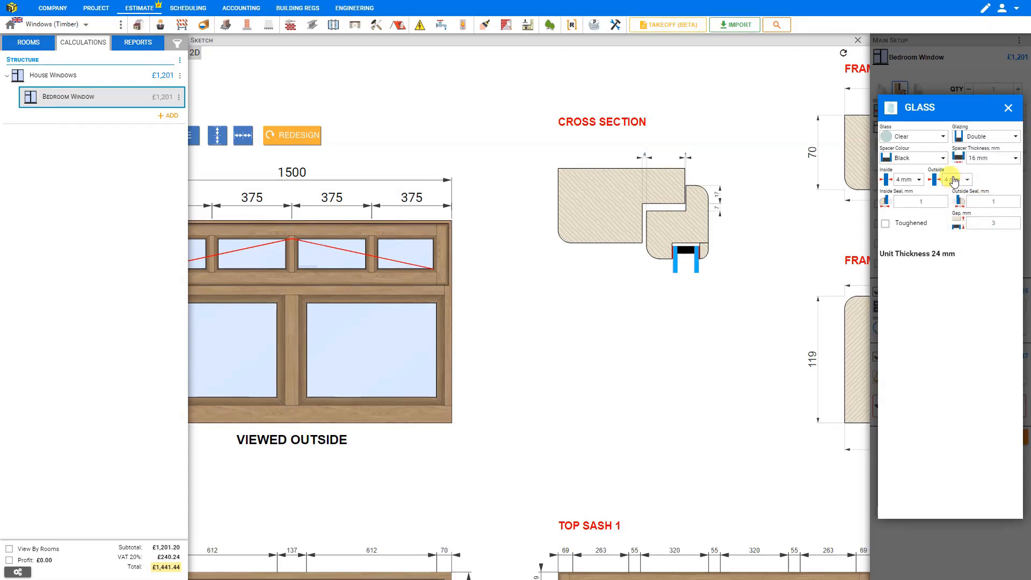
# Compare the White and Grey spacer colours in the cross section, and set the spacer colour back to Black.
pyautogui.click(944, 158)
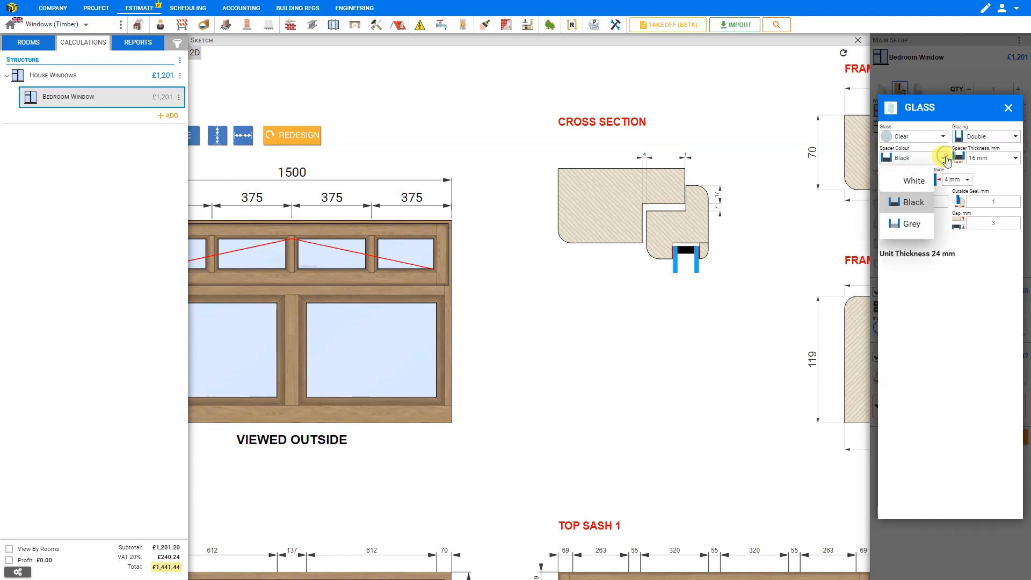
pyautogui.click(919, 180)
pyautogui.click(940, 158)
pyautogui.click(913, 203)
pyautogui.click(938, 159)
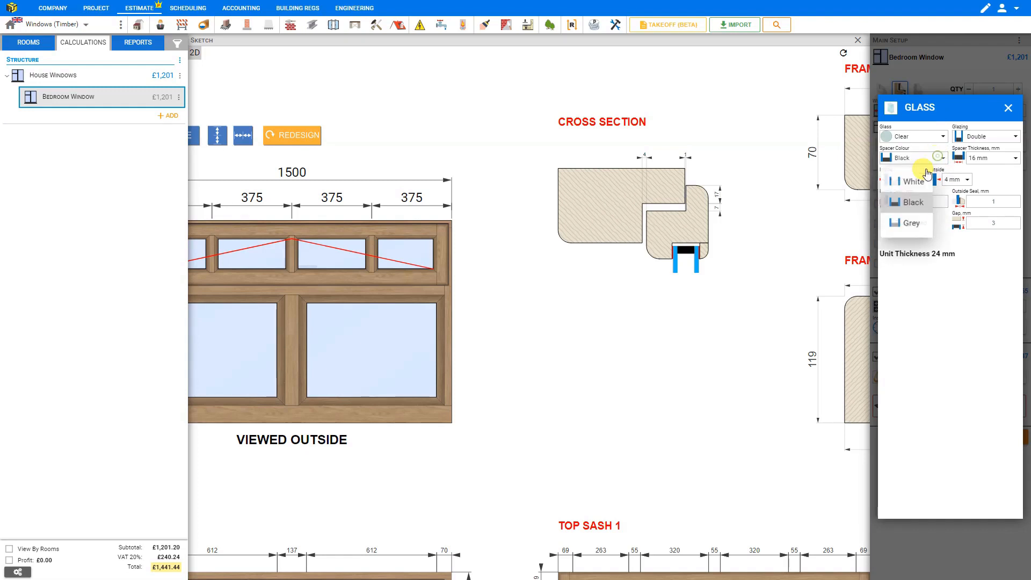
pyautogui.click(904, 224)
pyautogui.click(940, 159)
pyautogui.click(911, 200)
# Try 6 mm and 20 mm spacer thicknesses in the cross section, and set the spacer thickness back to 16 mm.
pyautogui.click(1012, 159)
pyautogui.click(986, 179)
pyautogui.click(1002, 163)
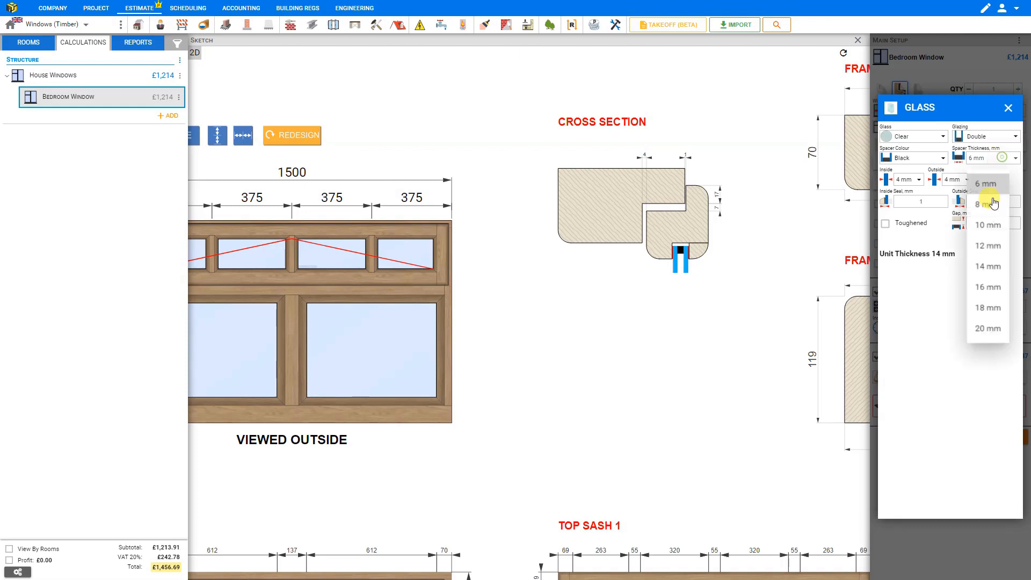
pyautogui.click(994, 333)
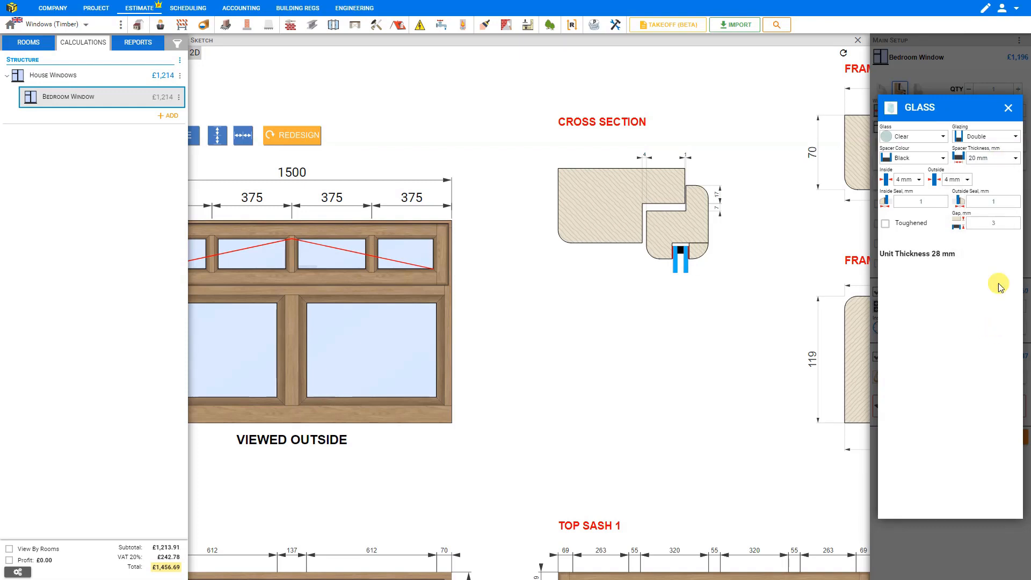
pyautogui.click(997, 160)
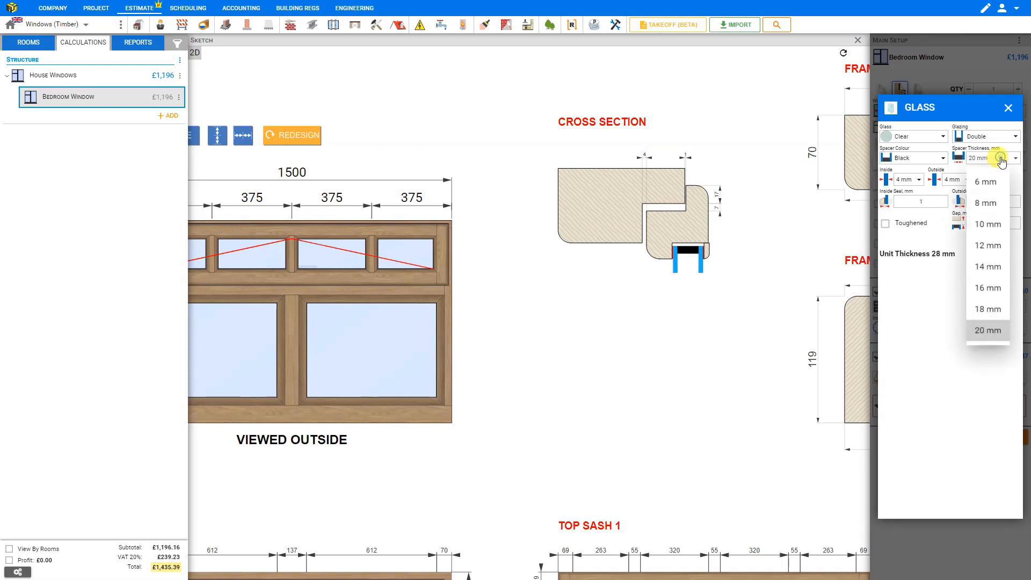
pyautogui.click(986, 293)
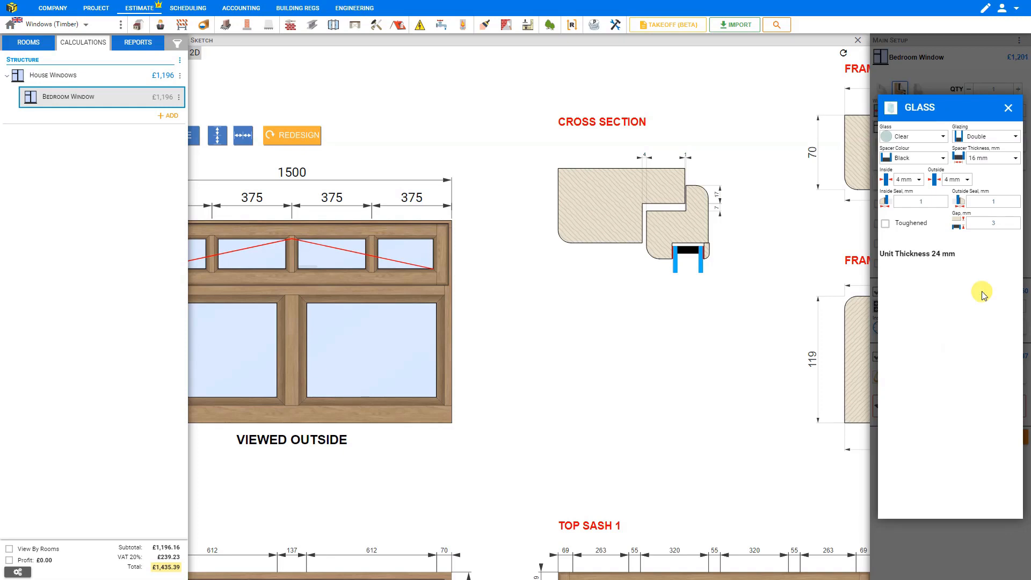
# Compare 6 mm and 10 mm for the inside glass pane's thickness, and leave it at 6 mm.
pyautogui.click(905, 180)
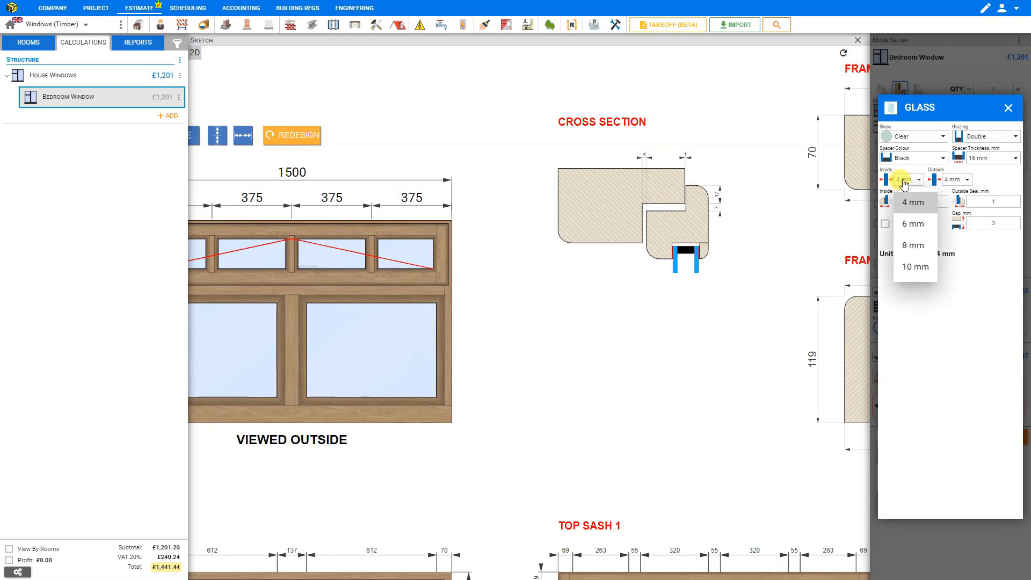
pyautogui.click(910, 226)
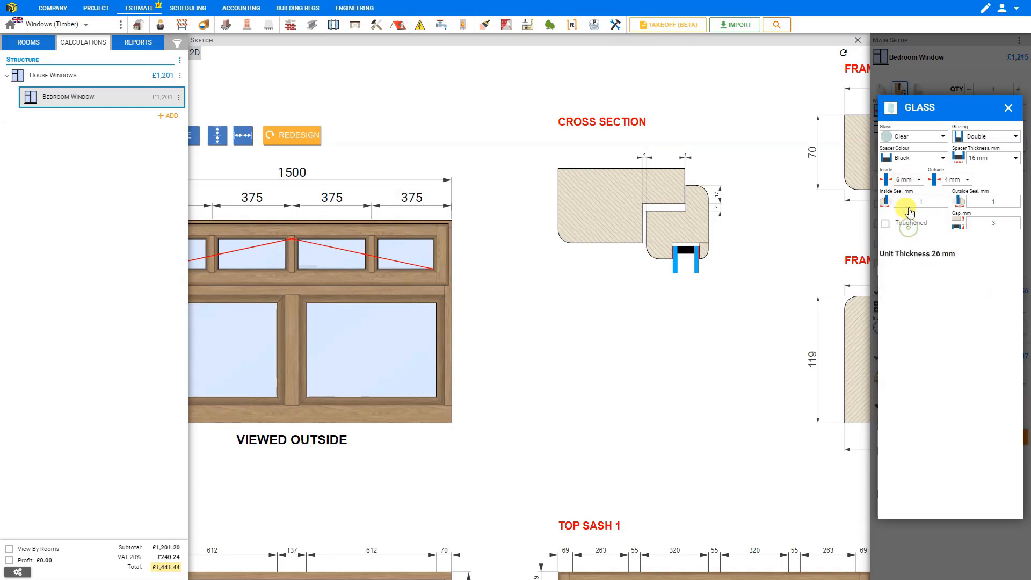
pyautogui.click(906, 180)
pyautogui.click(906, 273)
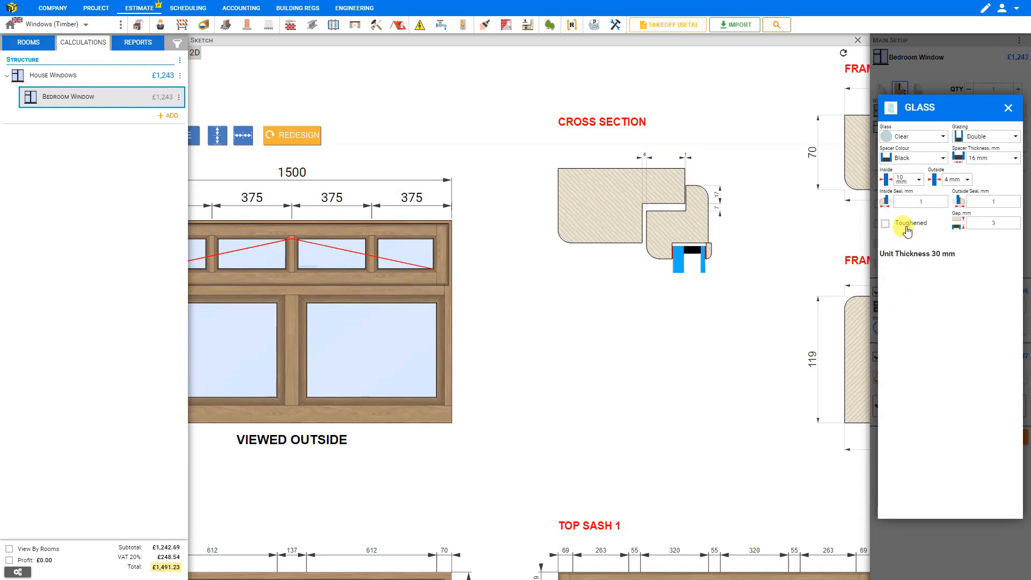
pyautogui.click(914, 181)
pyautogui.click(912, 224)
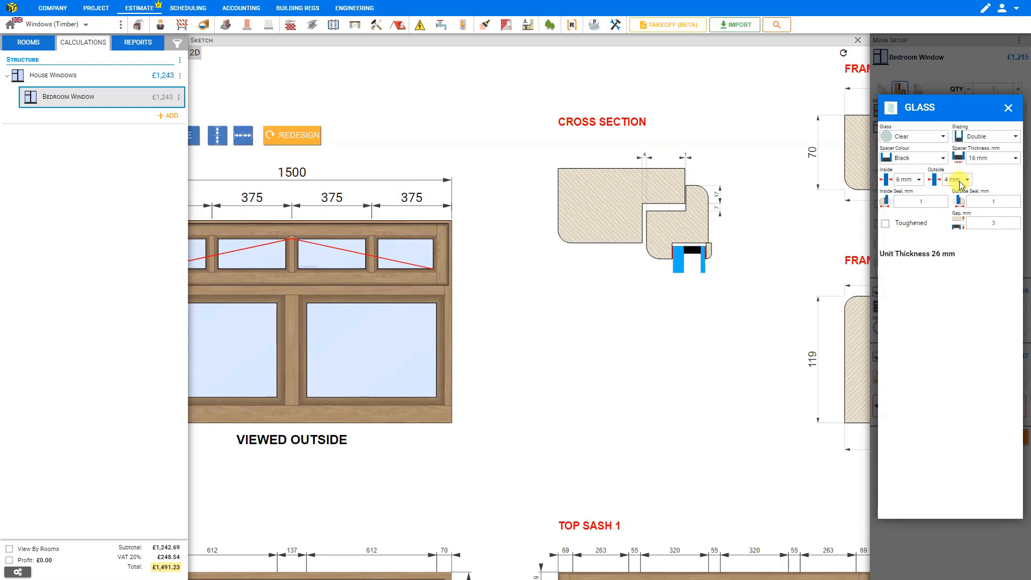
# Try a 10 mm outside glass pane, and set both the outside and inside panes back to 4 mm.
pyautogui.click(967, 181)
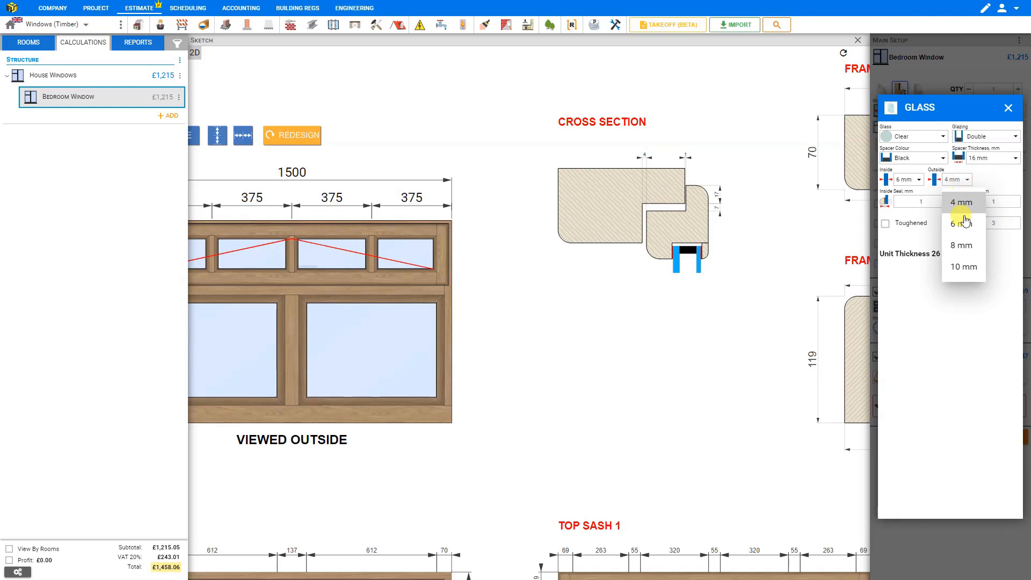
pyautogui.click(962, 202)
pyautogui.click(962, 180)
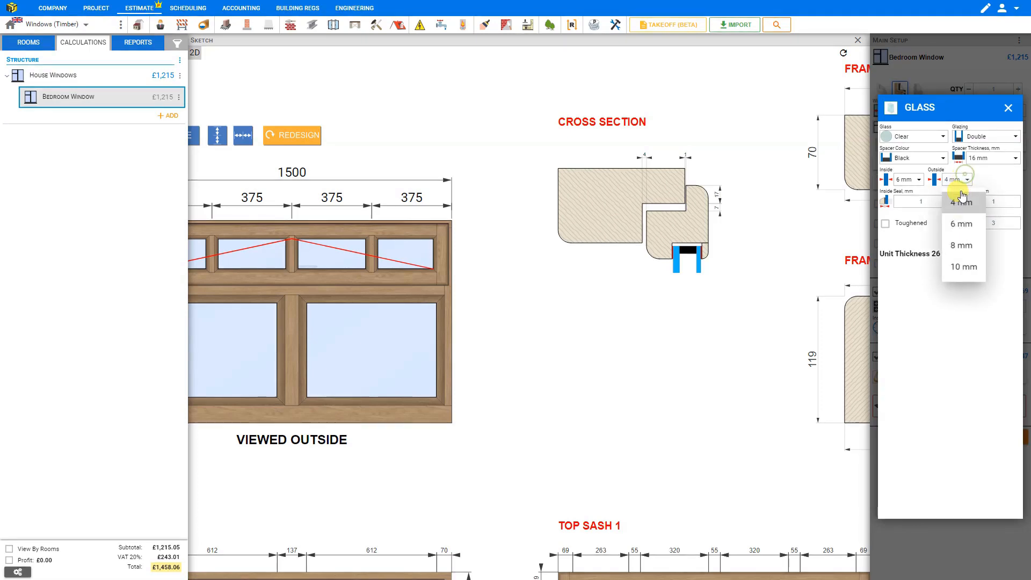
pyautogui.click(960, 269)
pyautogui.click(967, 181)
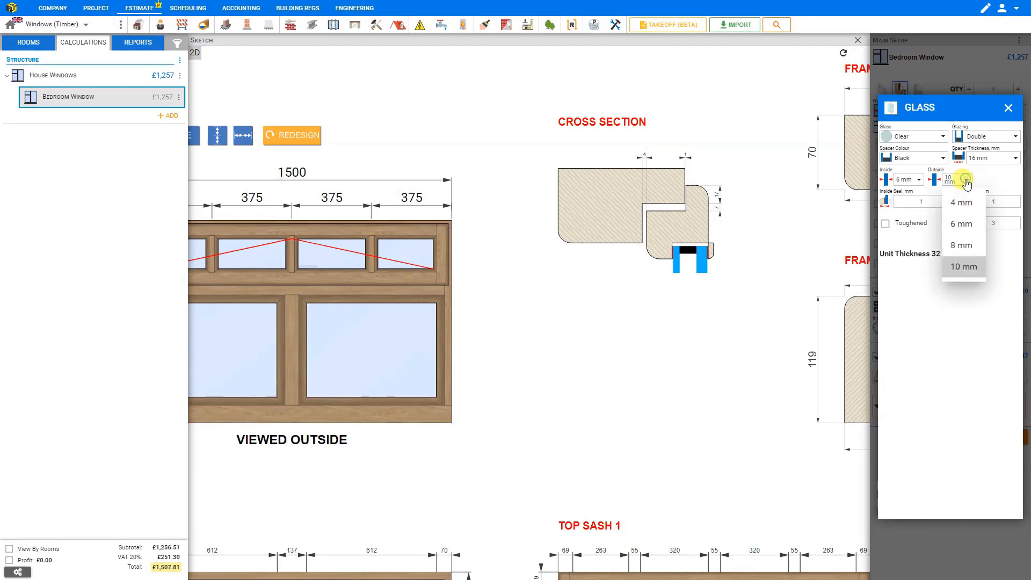
pyautogui.click(962, 202)
pyautogui.click(920, 180)
pyautogui.click(912, 204)
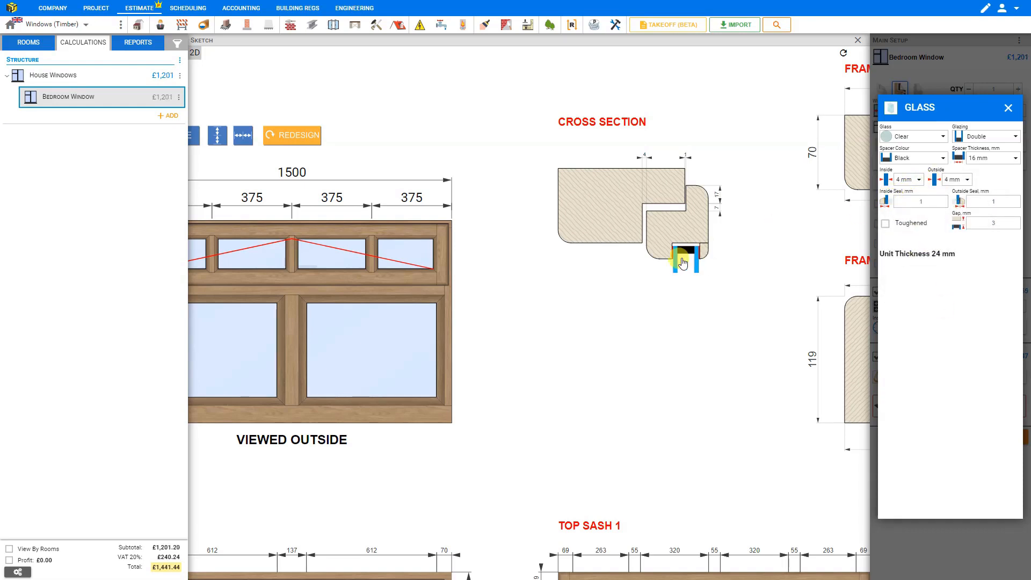
# Try an inside seal of 0 mm, and set the inside seal to 2 mm and the outside seal to 1 mm.
pyautogui.click(921, 202)
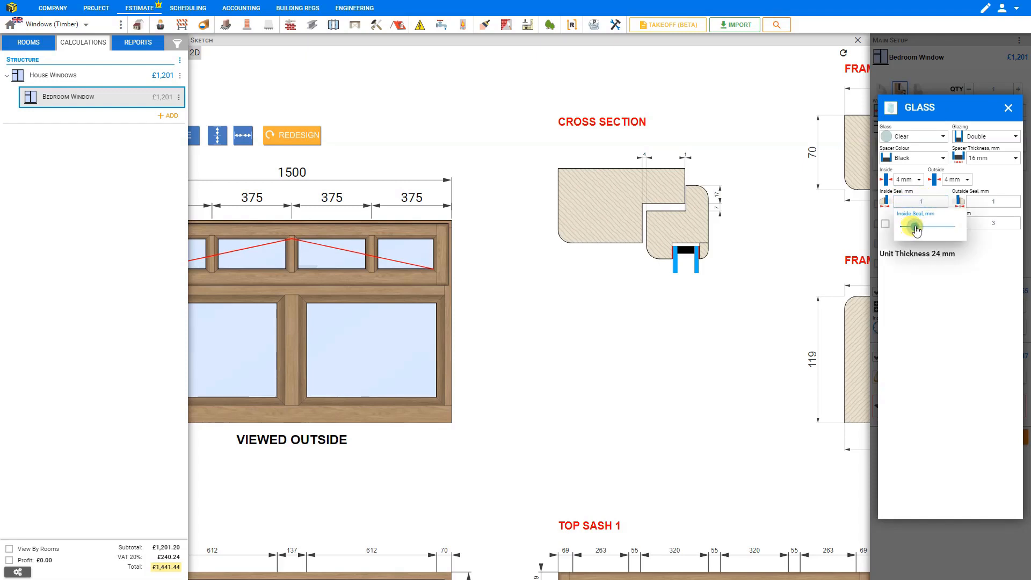
pyautogui.moveTo(924, 229); pyautogui.dragTo(901, 229)
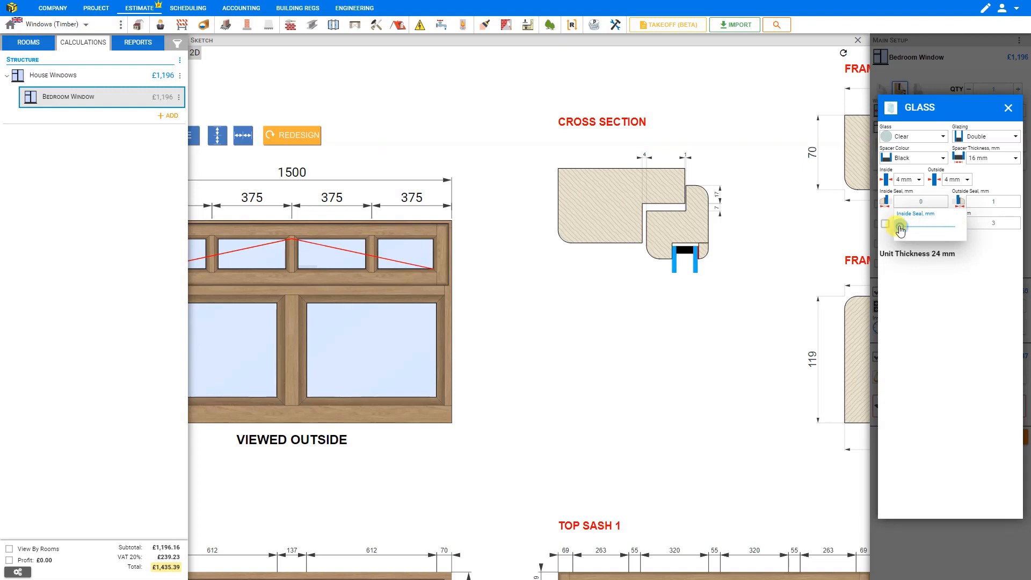
pyautogui.click(924, 230)
pyautogui.click(994, 201)
pyautogui.moveTo(964, 227)
pyautogui.mouseDown()
pyautogui.moveTo(1017, 230)
pyautogui.moveTo(966, 230)
pyautogui.mouseUp()
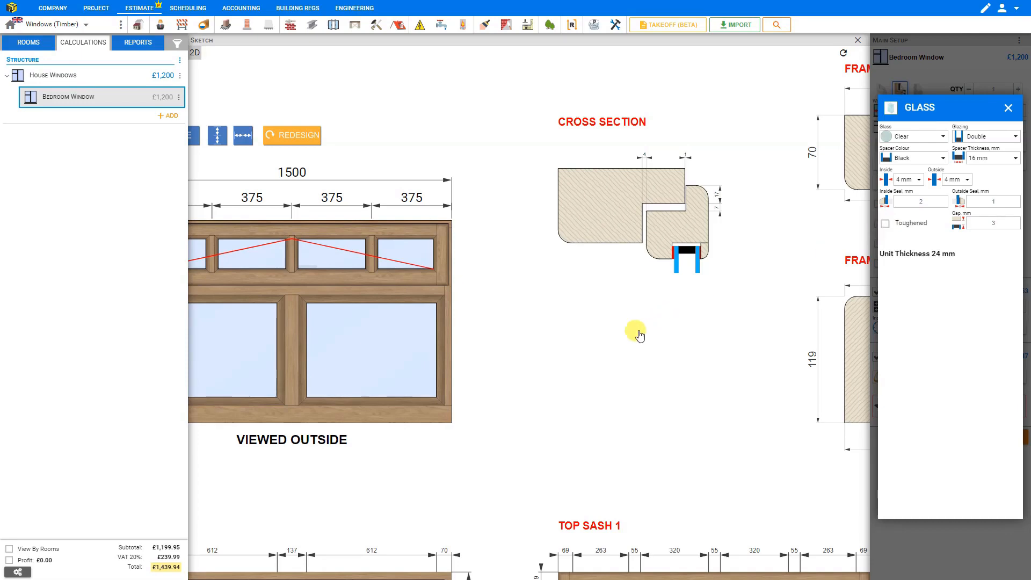
# Make the glass toughened and set the glass gap to 4 mm.
pyautogui.click(885, 224)
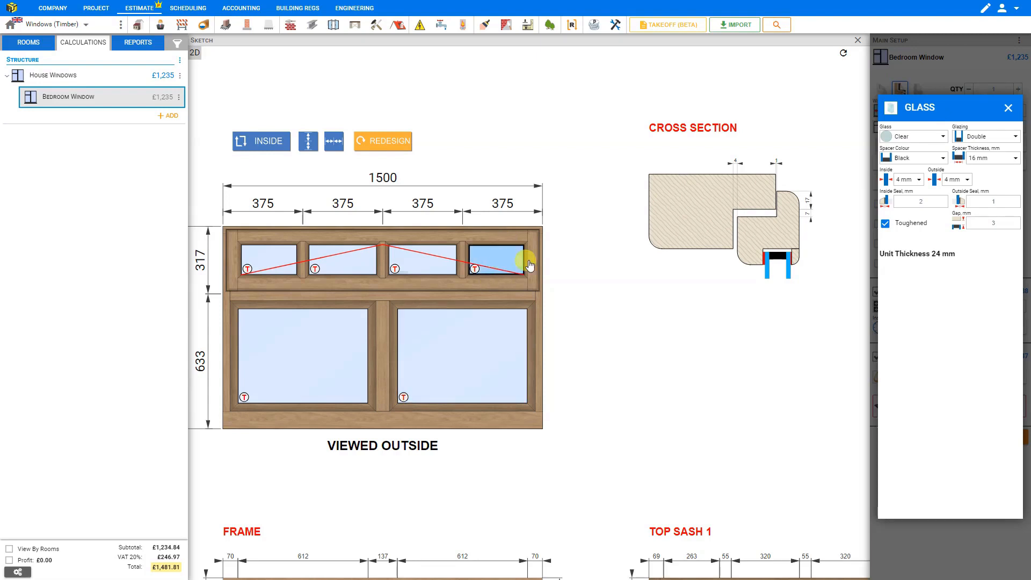
pyautogui.click(992, 223)
pyautogui.moveTo(966, 249)
pyautogui.mouseDown()
pyautogui.moveTo(989, 248)
pyautogui.moveTo(967, 250)
pyautogui.mouseUp()
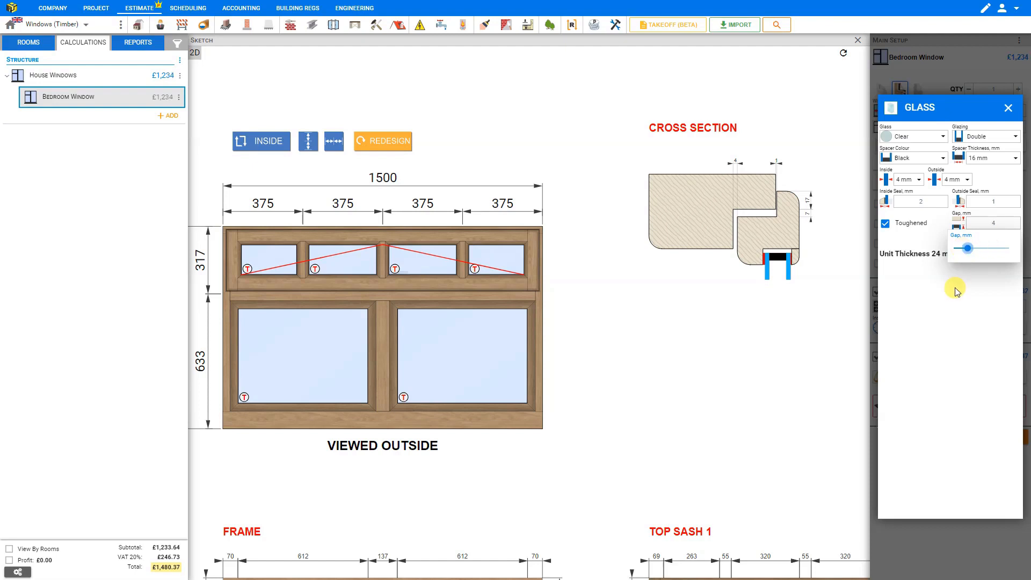
pyautogui.click(955, 291)
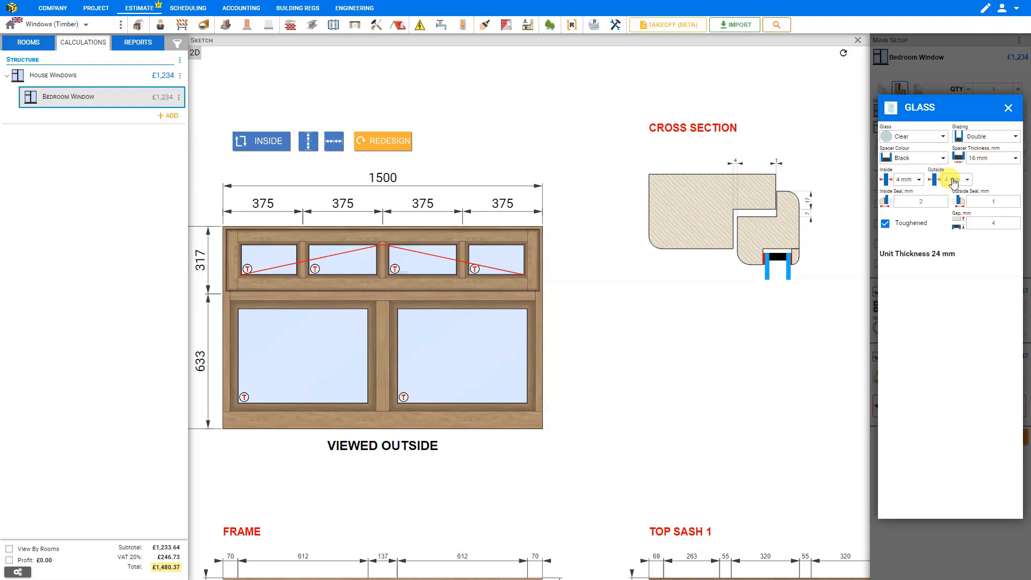
pyautogui.click(1008, 108)
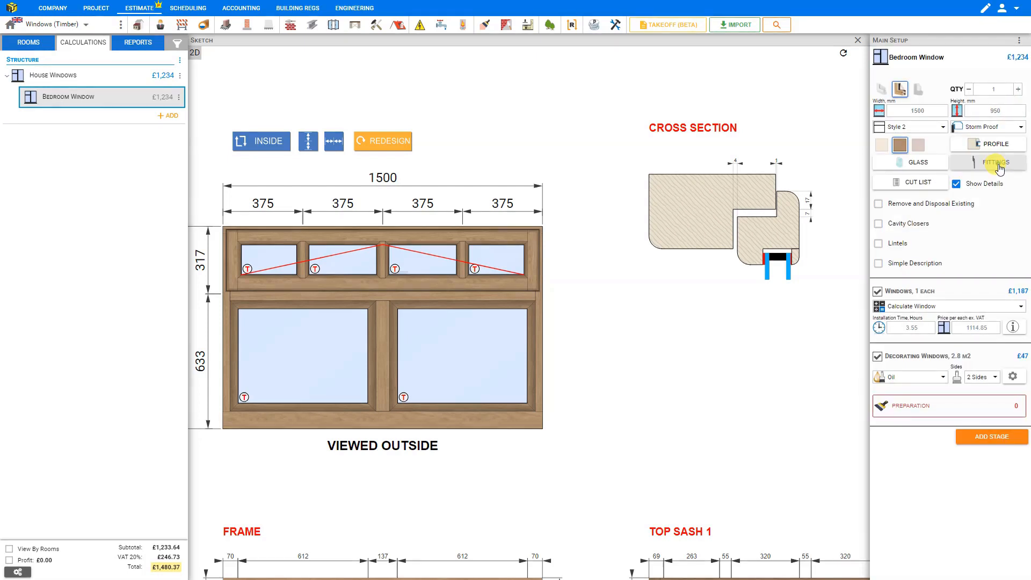
# Show the window from inside, try the Gold, Chrome and Black handles in the fittings, and set the handle back to White.
pyautogui.click(996, 163)
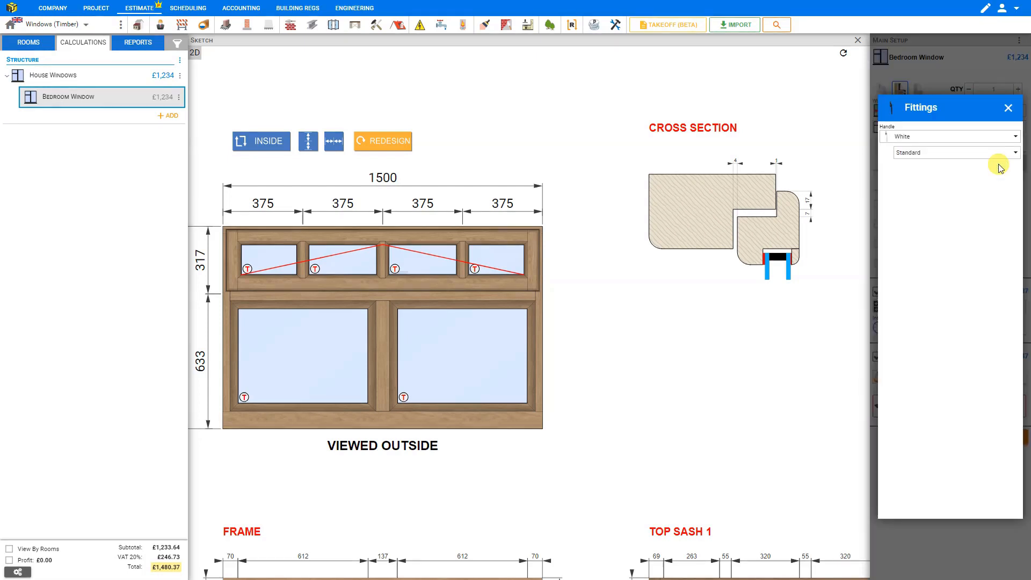
pyautogui.click(260, 142)
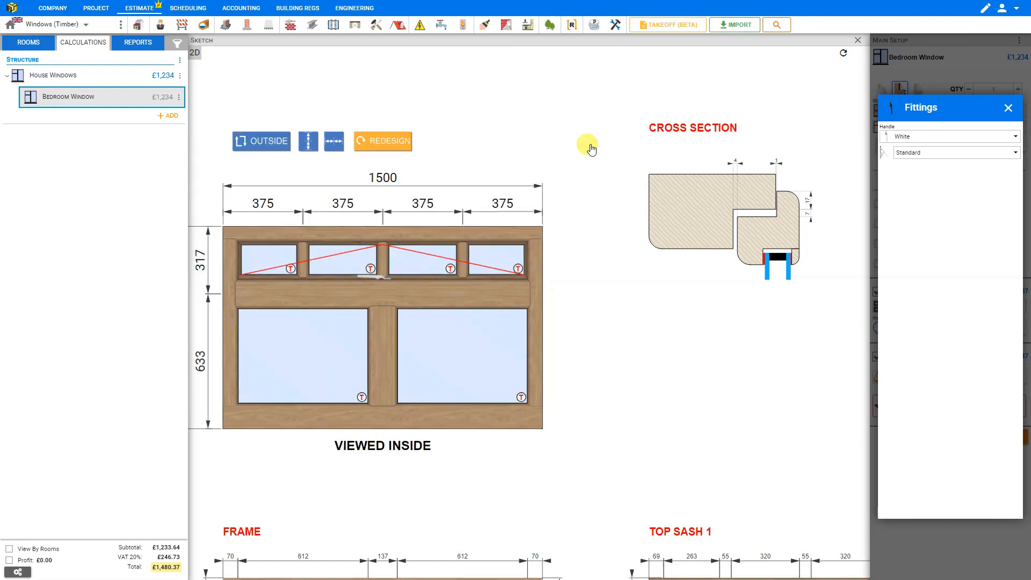
pyautogui.click(955, 138)
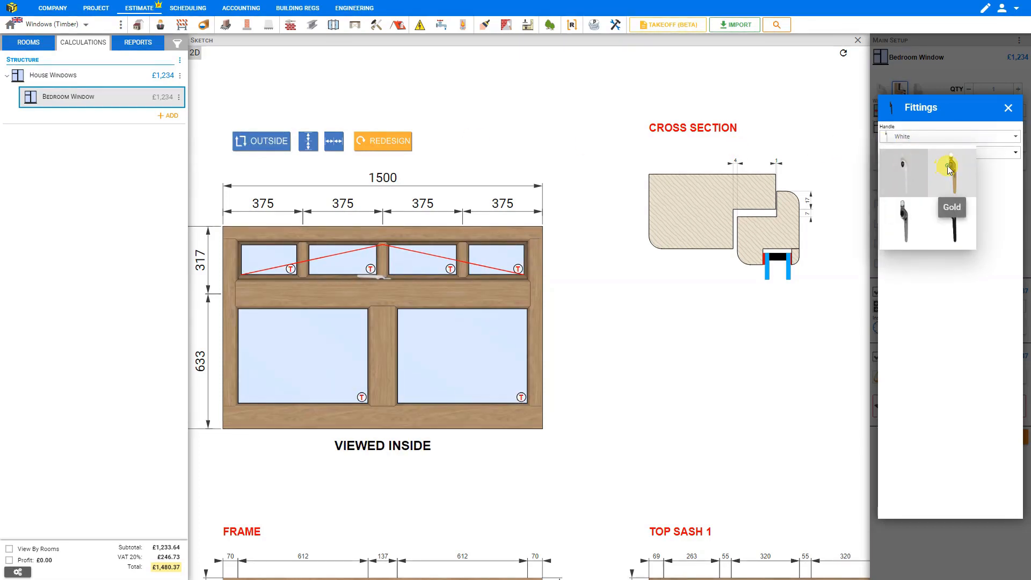
pyautogui.click(949, 171)
pyautogui.click(889, 135)
pyautogui.click(898, 223)
pyautogui.click(904, 141)
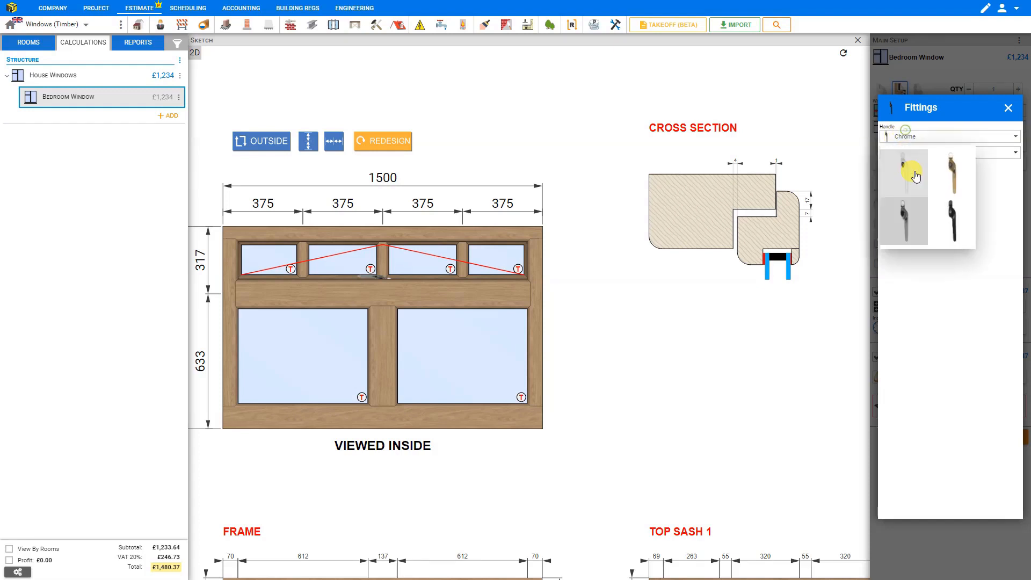
pyautogui.click(946, 220)
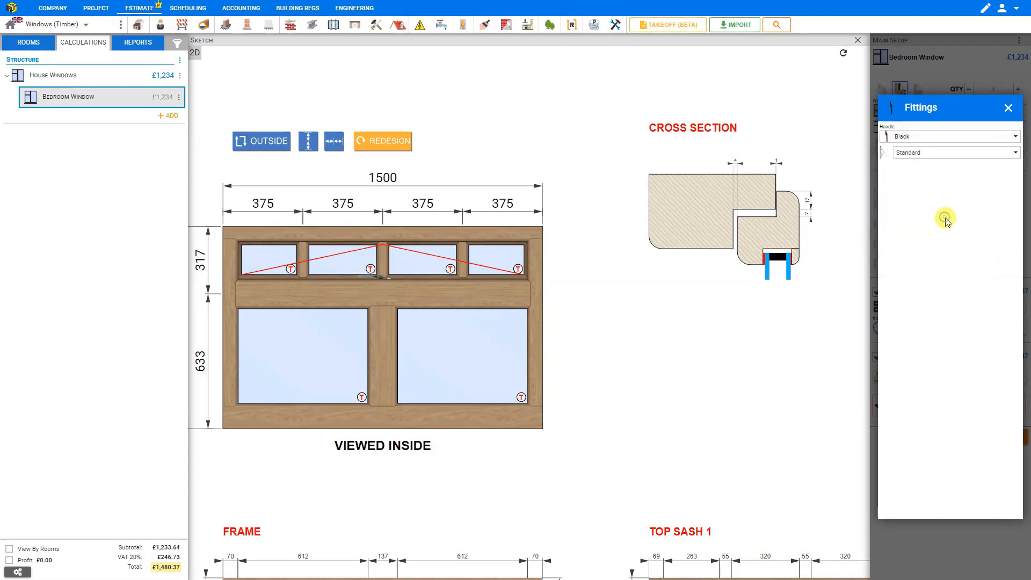
pyautogui.click(927, 141)
pyautogui.click(907, 171)
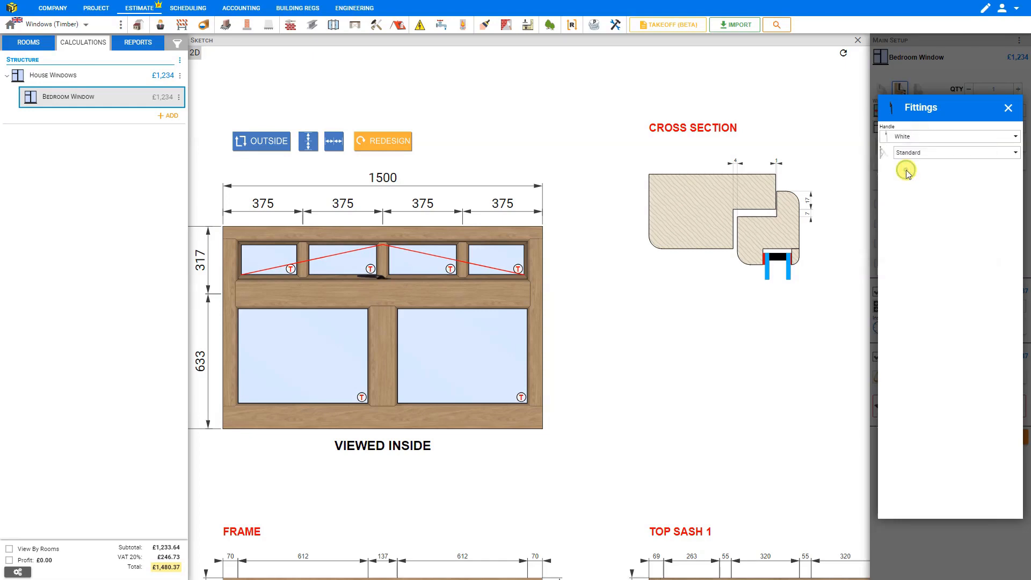
# Try the Fire Egress, Fire Egress & Easy Clean and Restricted fitting types, and set the type back to Standard.
pyautogui.click(931, 155)
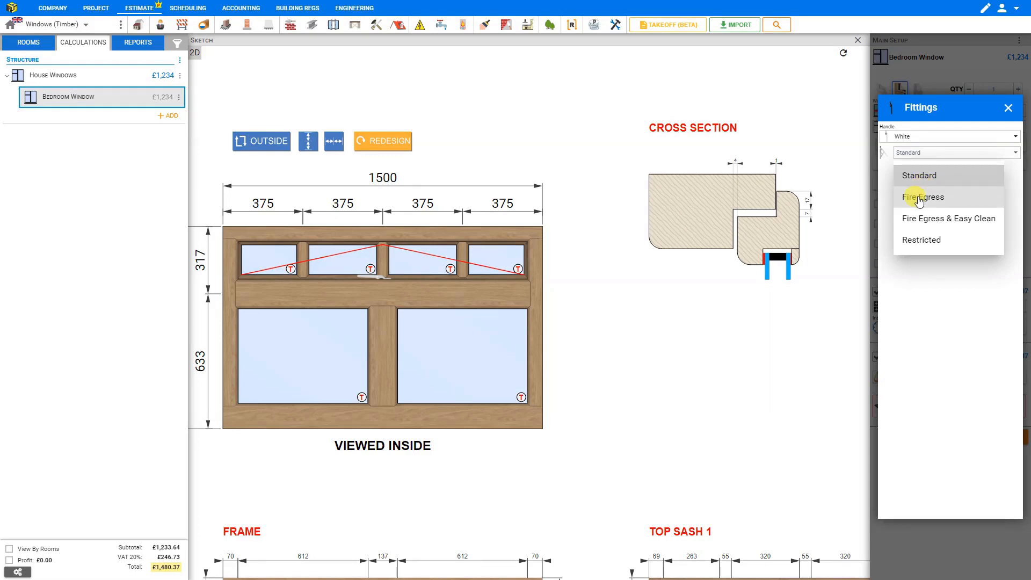
pyautogui.click(920, 198)
pyautogui.click(923, 154)
pyautogui.click(924, 221)
pyautogui.click(920, 153)
pyautogui.click(922, 240)
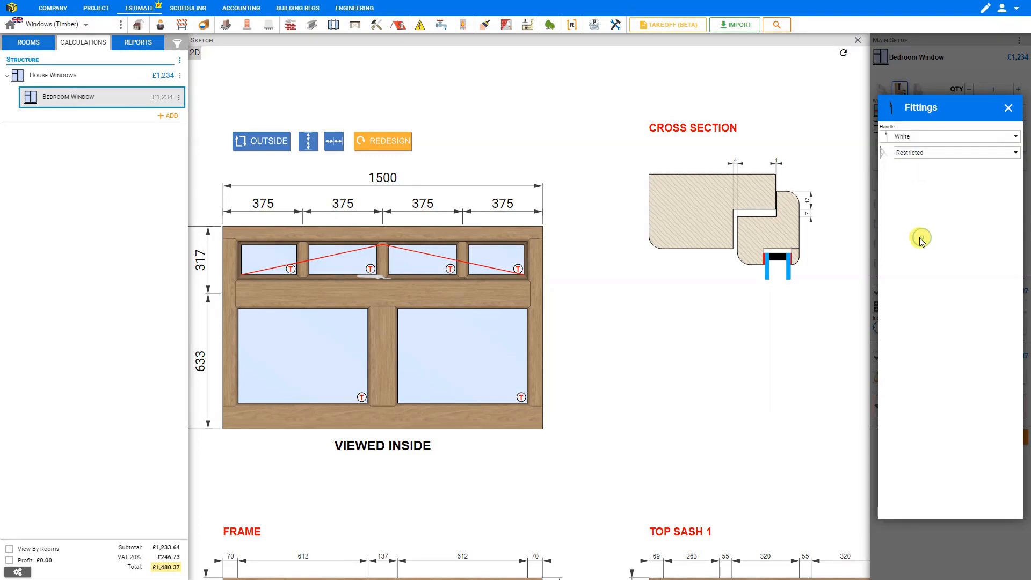
pyautogui.click(919, 153)
pyautogui.click(919, 179)
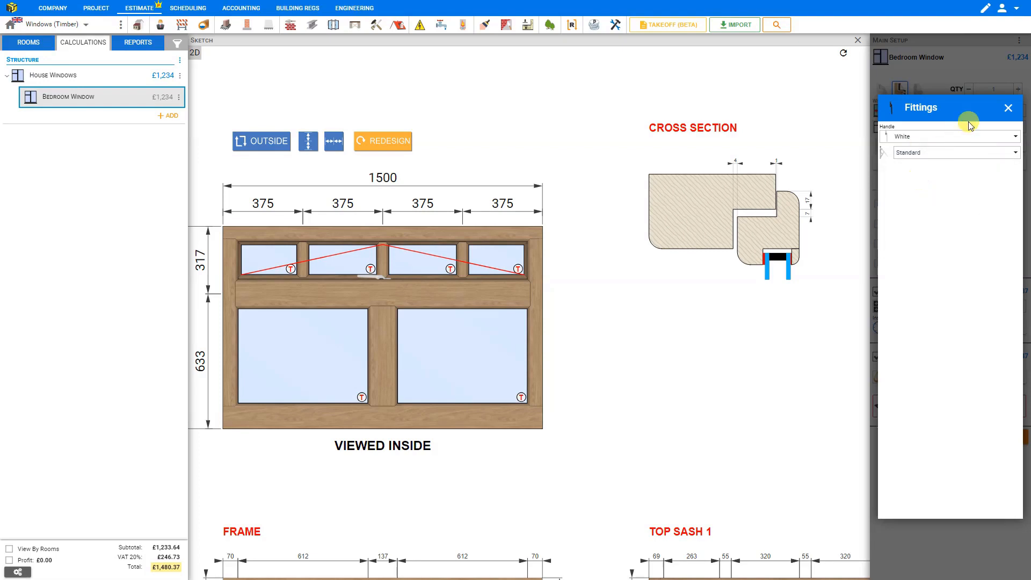
pyautogui.click(1006, 109)
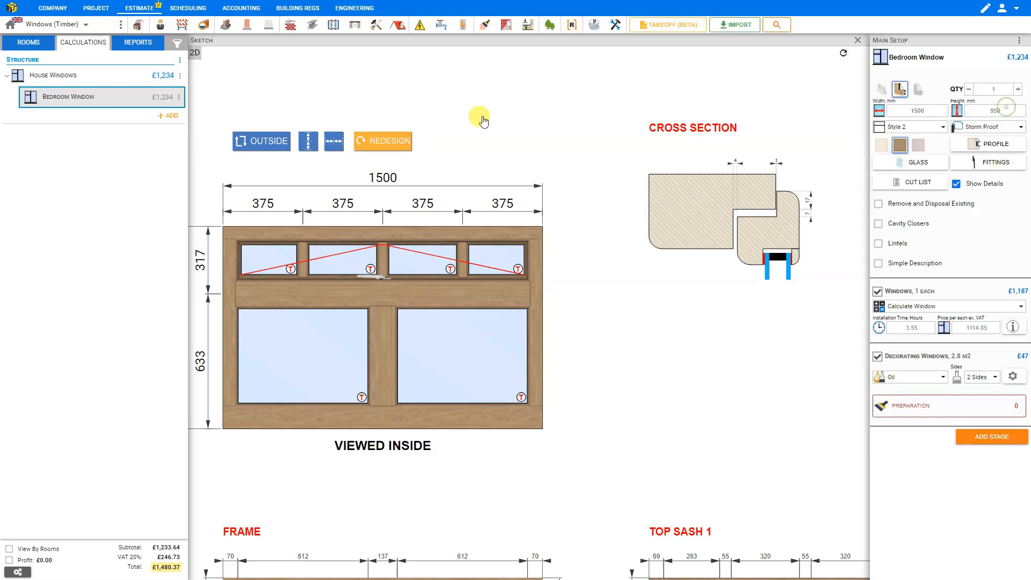
# Show the window from outside and review the cut list's wood summary, glass panel list and individual frame and sash sections.
pyautogui.click(269, 143)
pyautogui.click(917, 183)
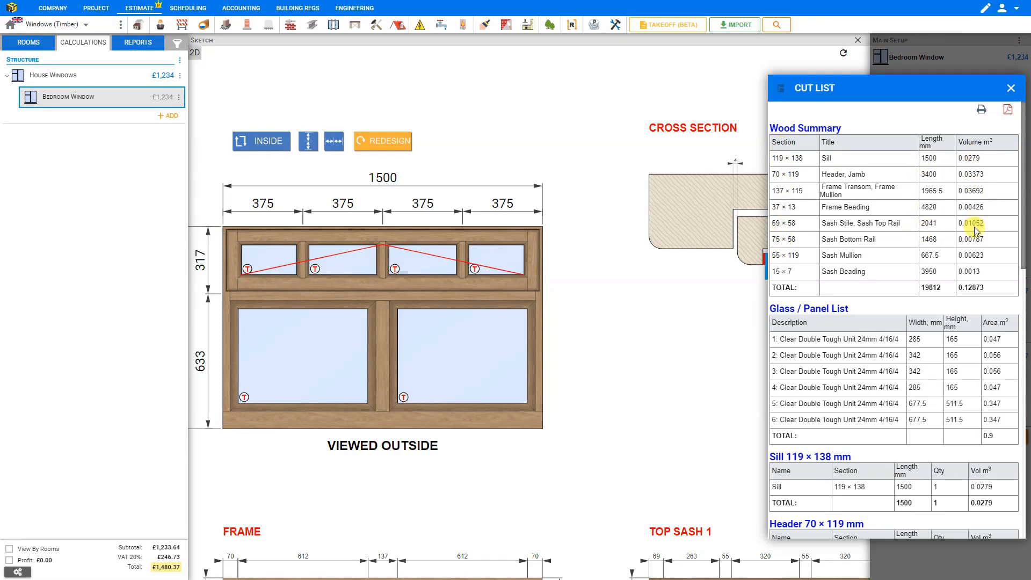
pyautogui.scroll(-2, 946, 227)
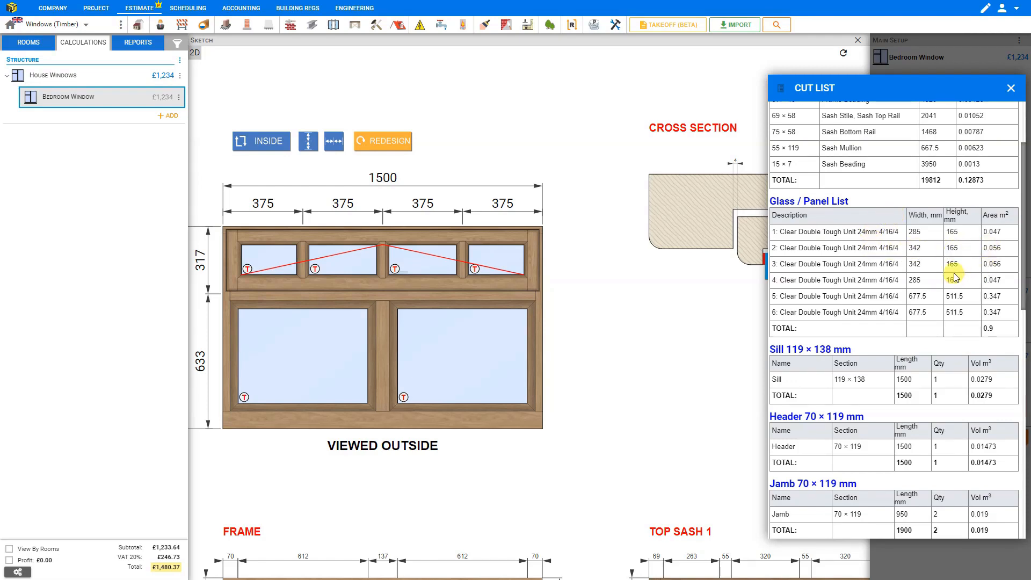
pyautogui.scroll(-3, 913, 252)
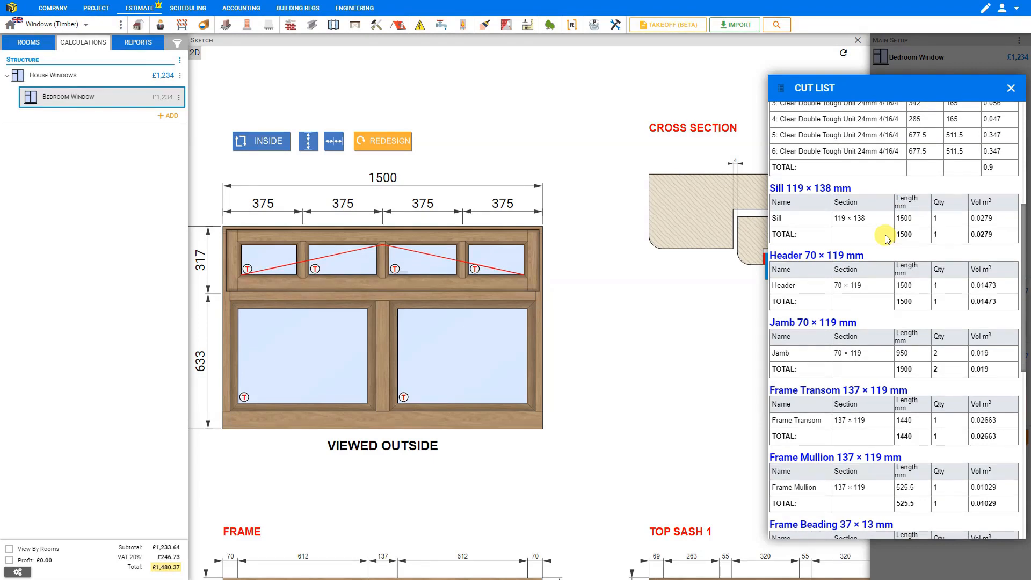
pyautogui.scroll(-1, 886, 238)
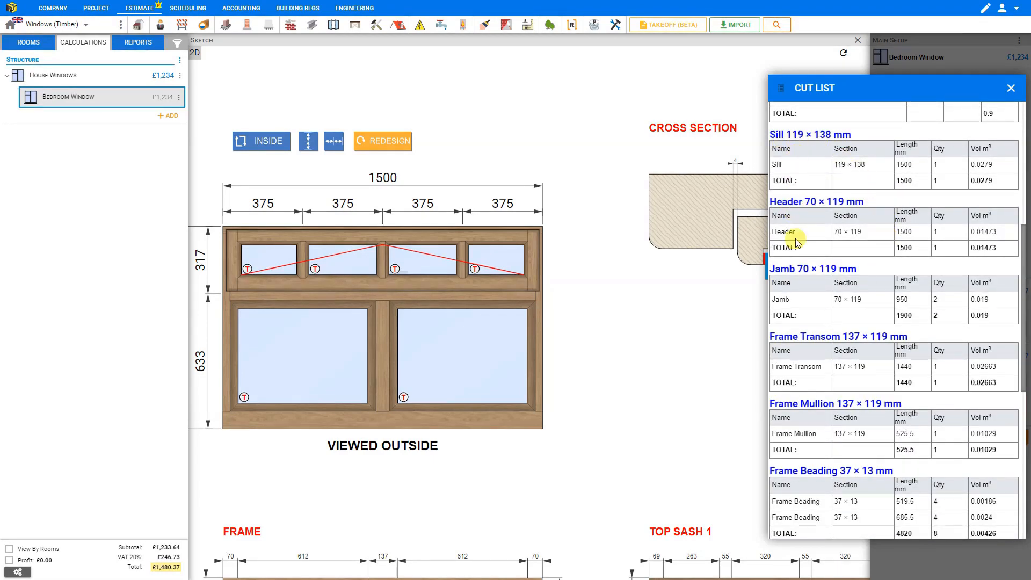
pyautogui.scroll(-2, 819, 341)
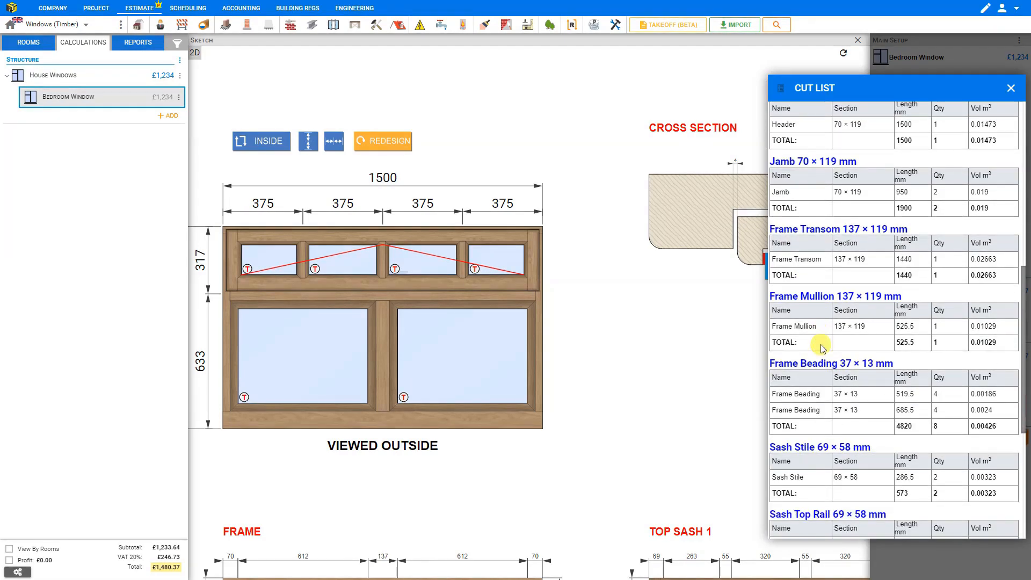
pyautogui.scroll(-2, 828, 381)
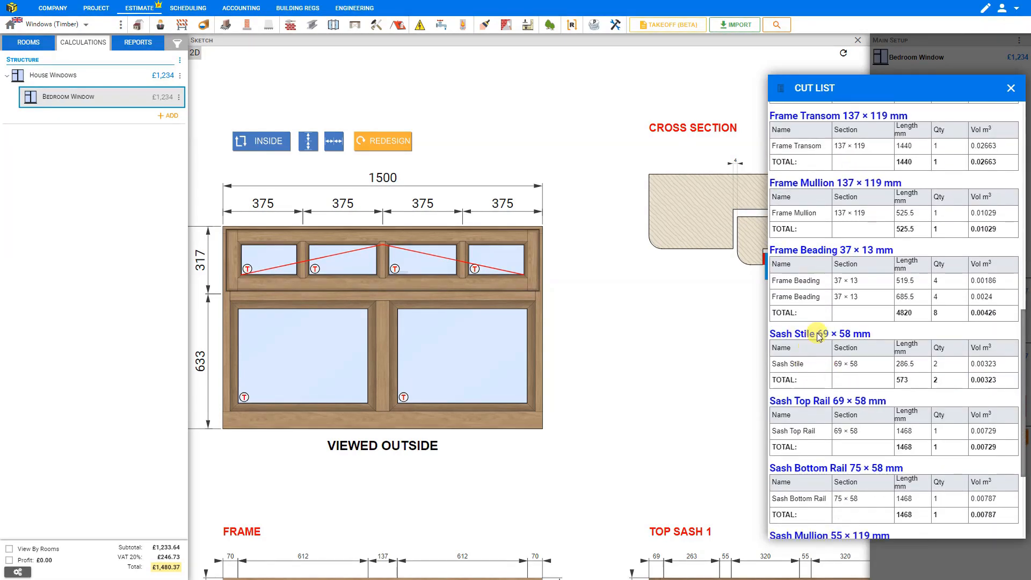
pyautogui.scroll(-3, 810, 378)
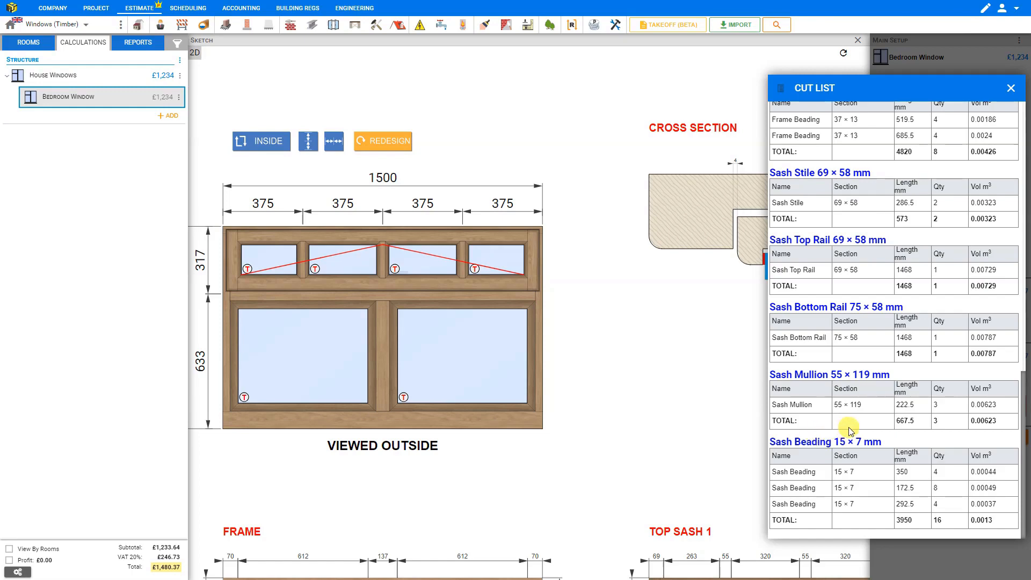
pyautogui.scroll(6, 850, 430)
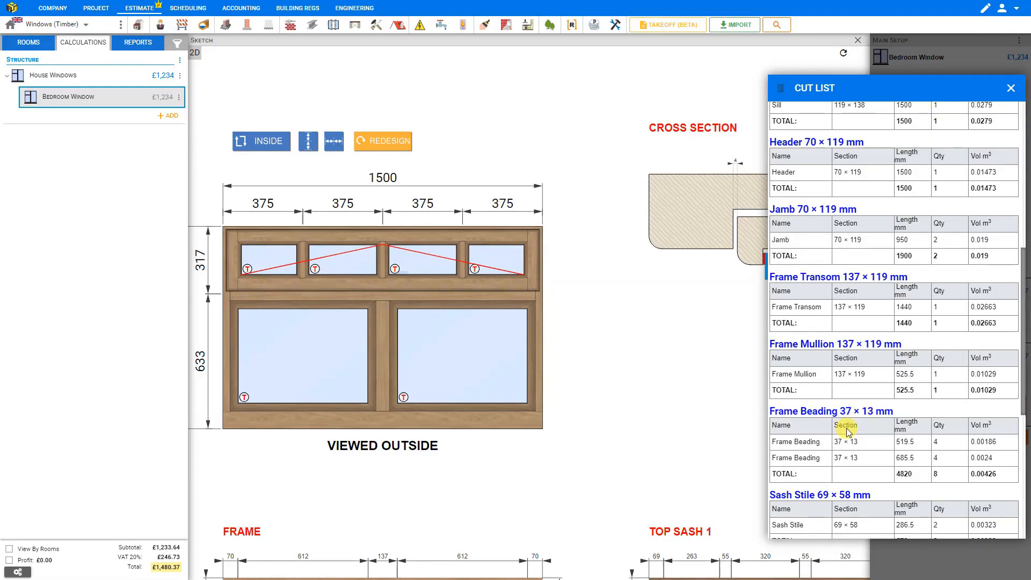
pyautogui.scroll(7, 947, 160)
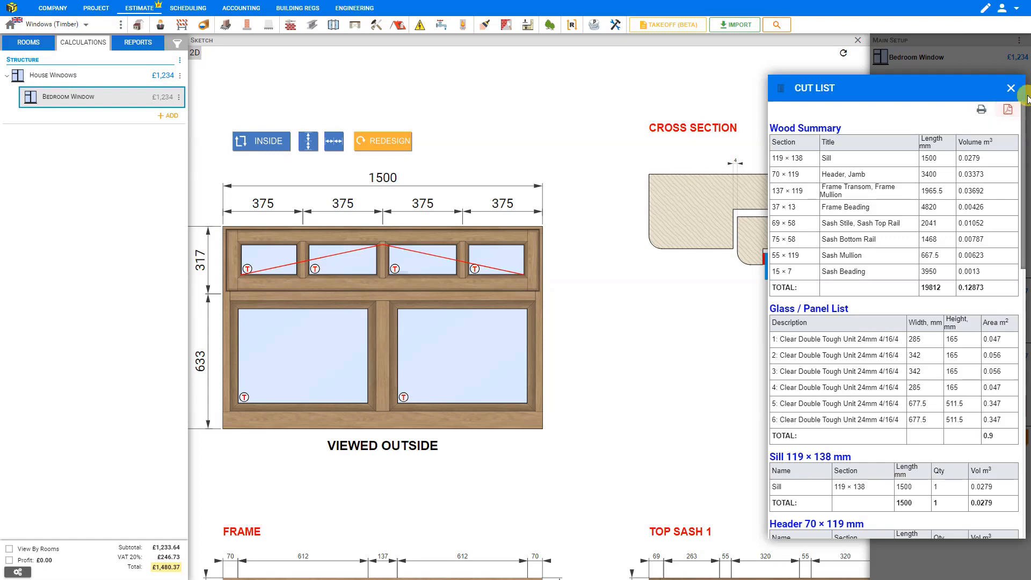
pyautogui.click(1010, 88)
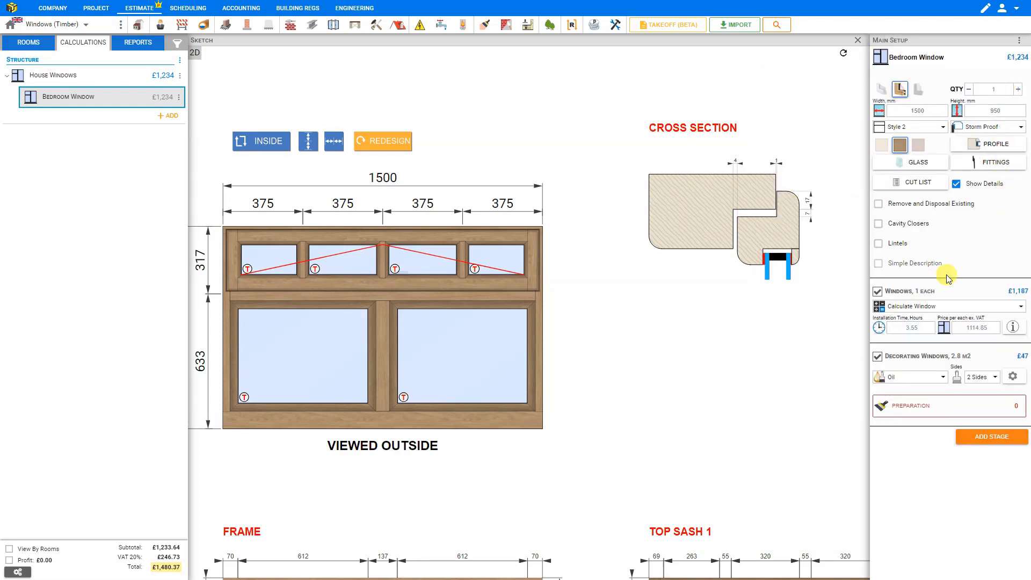
# Set the labour rate to £50 per hour and the wood cost to £4400 per m³ in the window's cost summary.
pyautogui.click(1012, 329)
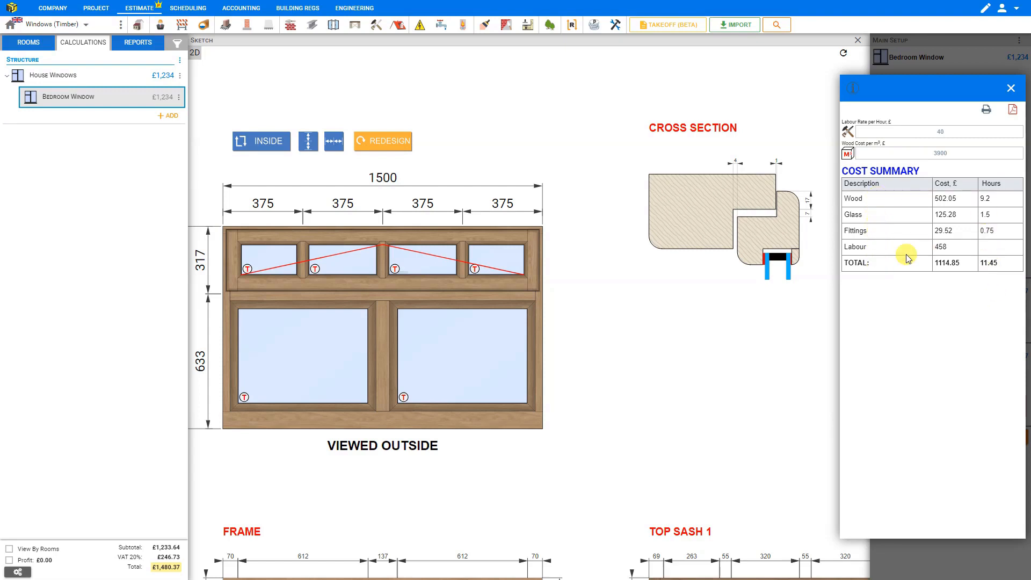
pyautogui.click(945, 133)
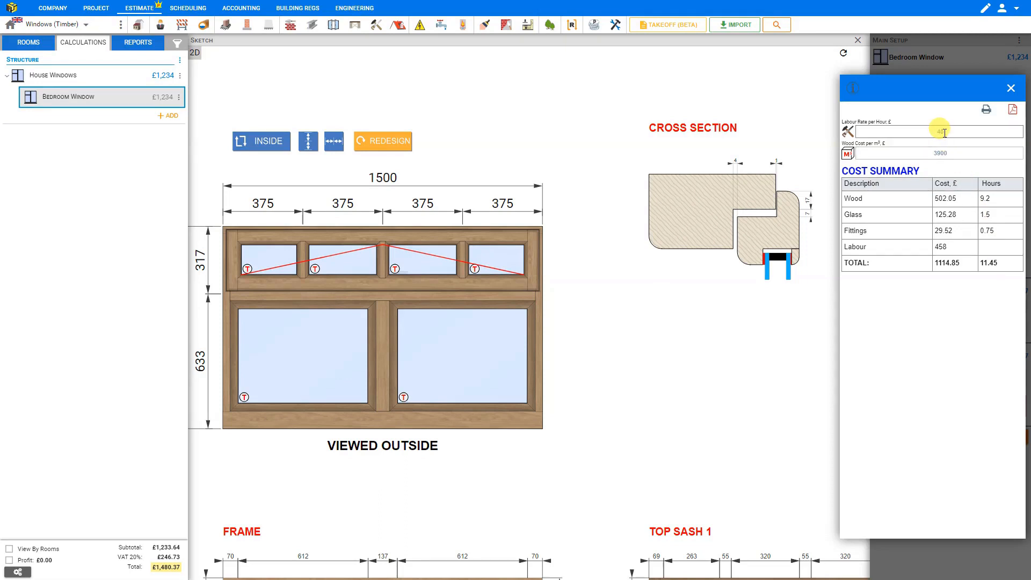
pyautogui.doubleClick(944, 133)
pyautogui.press('Tab')
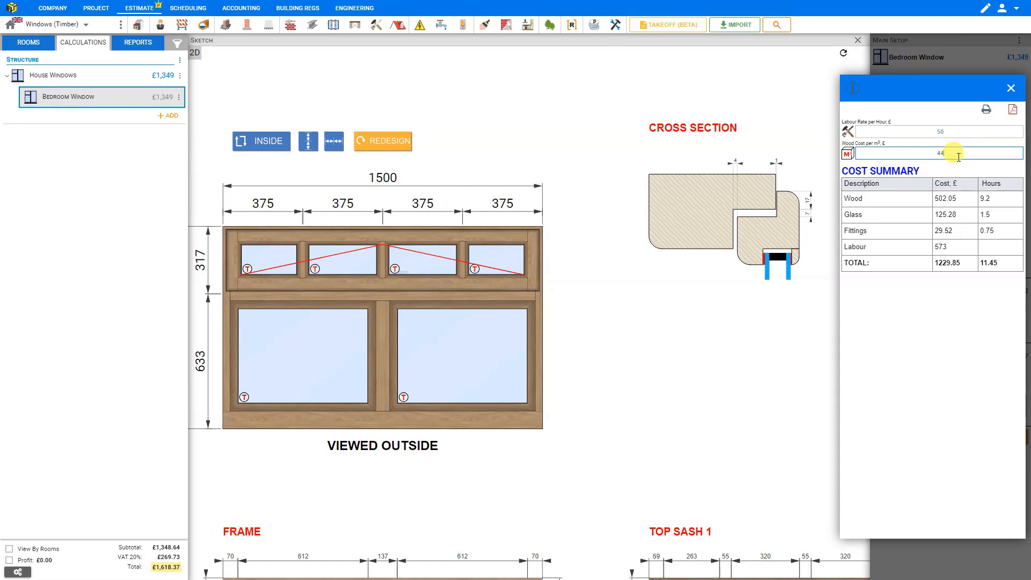
pyautogui.press('Return')
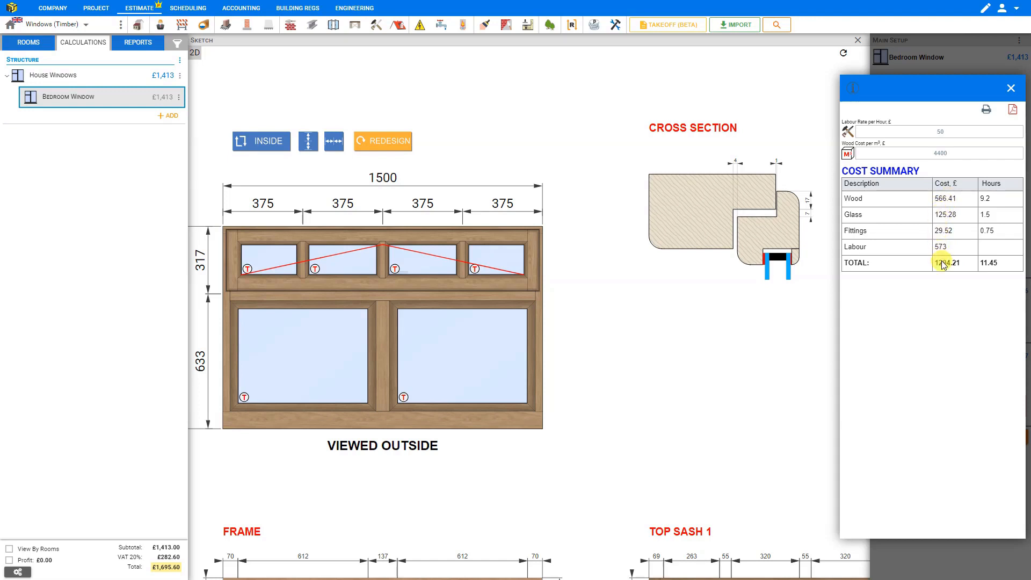
pyautogui.click(1012, 89)
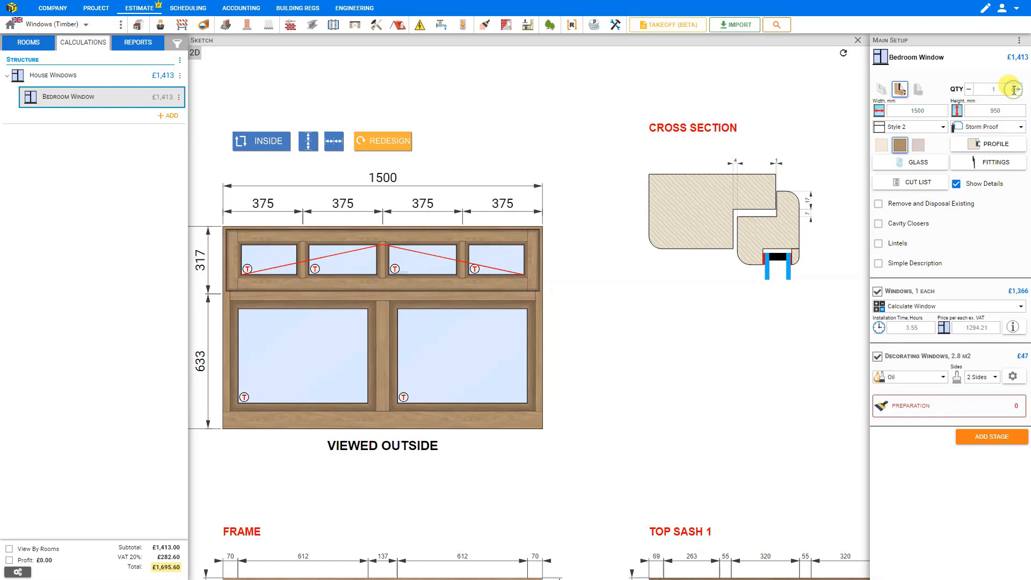
# Change the window's timber to Pine and check its cost summary.
pyautogui.click(882, 145)
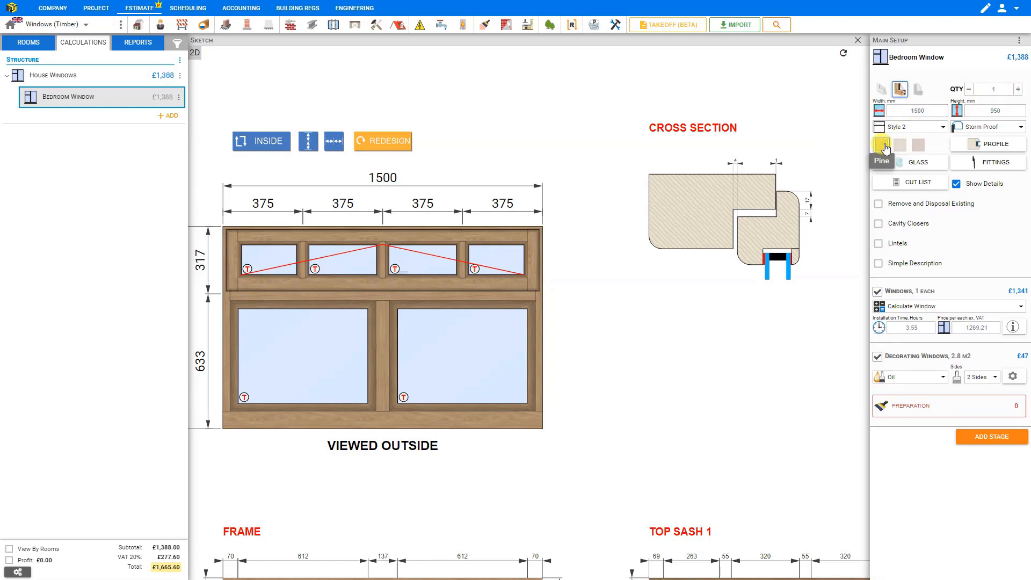
pyautogui.click(1013, 327)
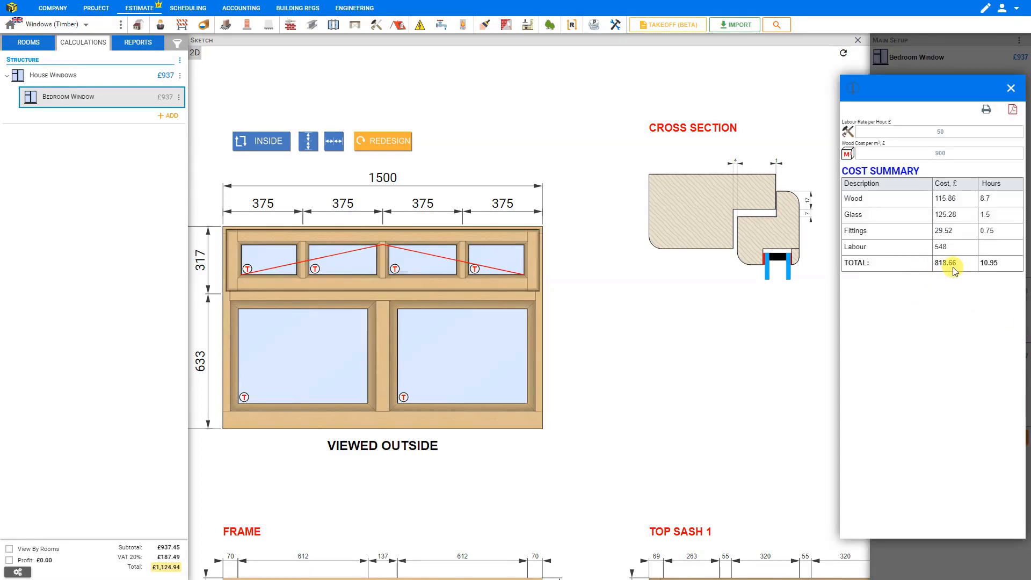
pyautogui.click(1012, 89)
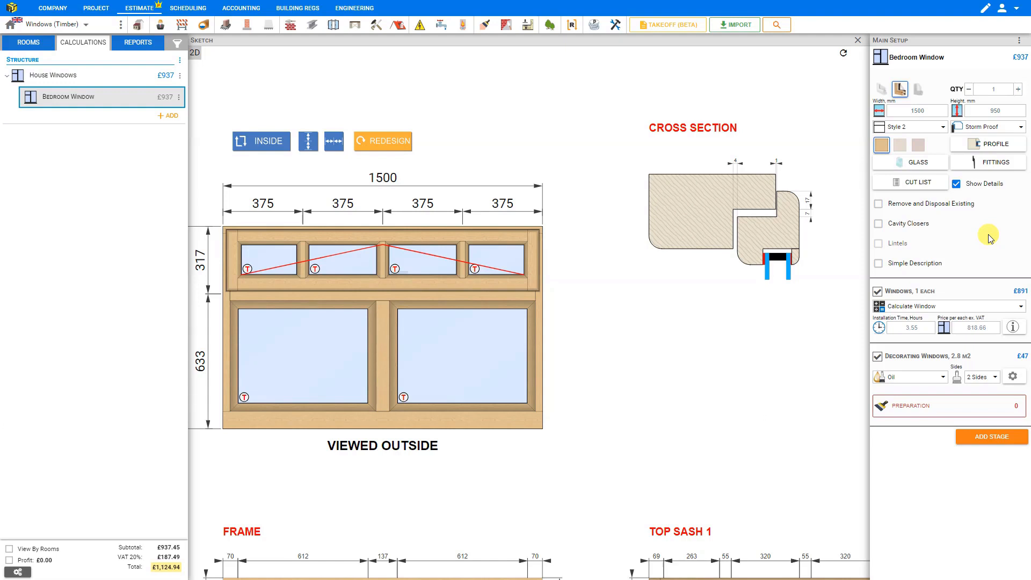
# Hide the detail drawings and change the window layout to Style 18.
pyautogui.click(957, 185)
pyautogui.click(457, 334)
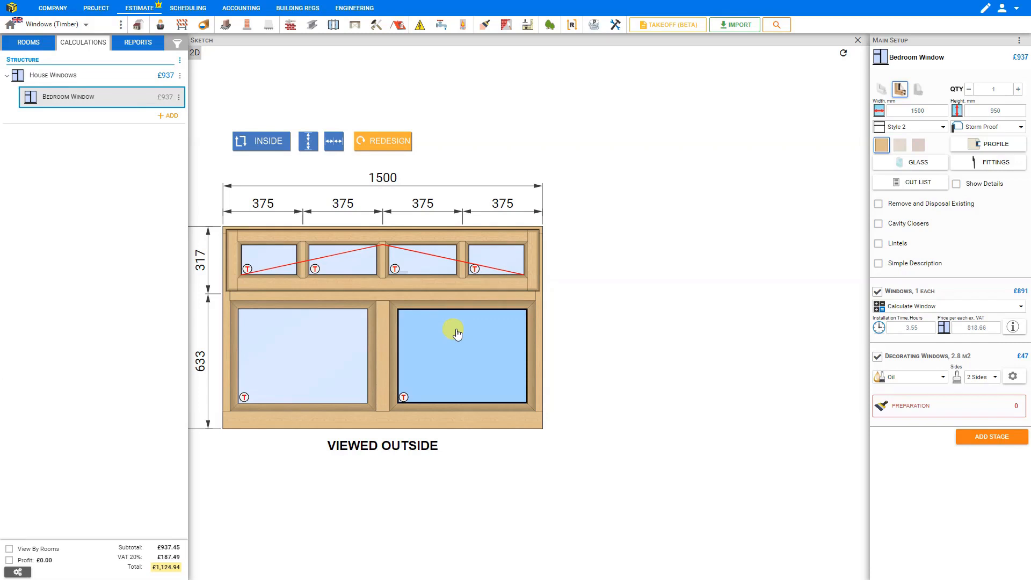
pyautogui.click(944, 129)
pyautogui.scroll(-3, 908, 398)
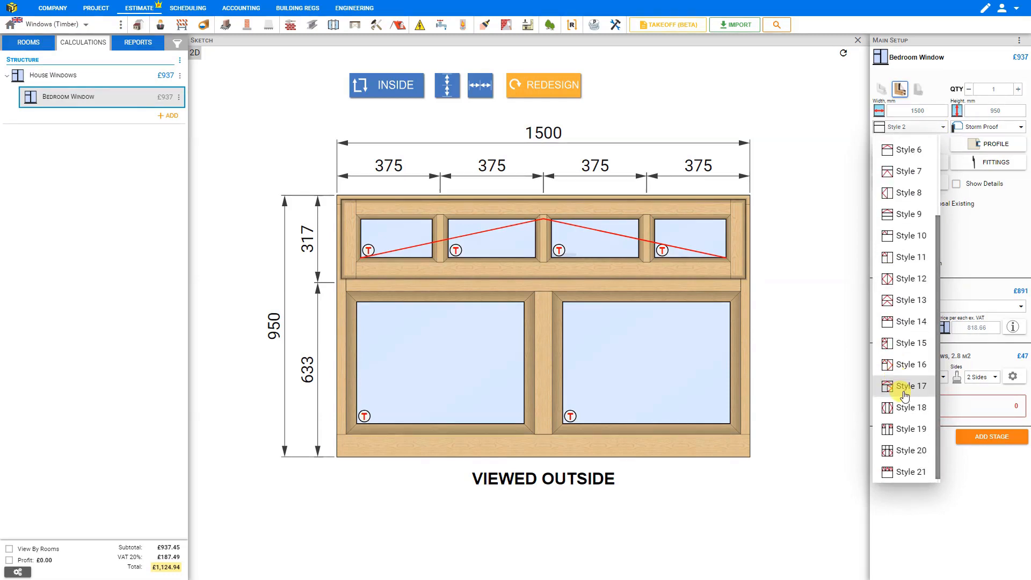
pyautogui.click(913, 410)
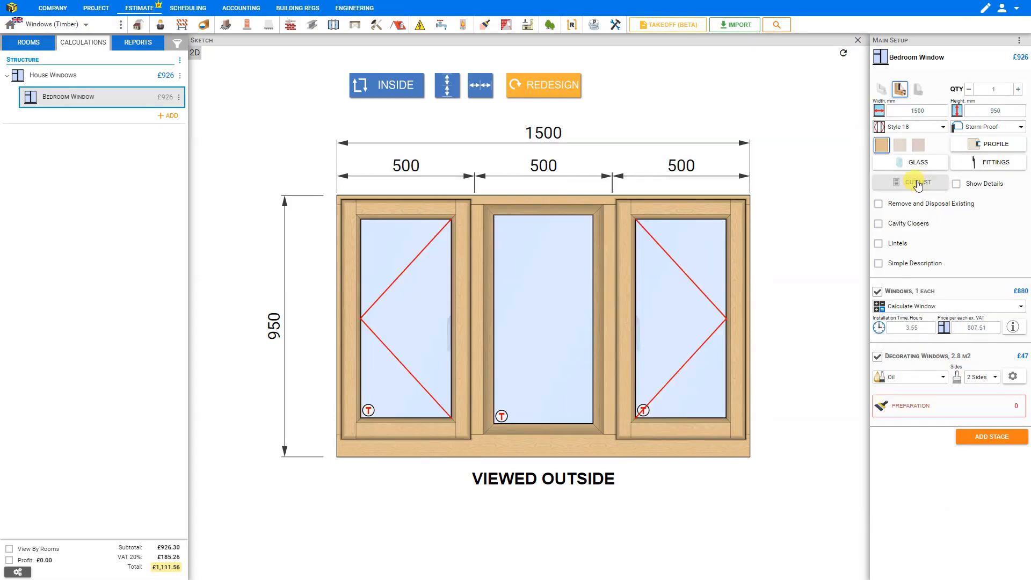
# Set the window's overall width to 1800 mm and height to 1200 mm in the sketch.
pyautogui.click(917, 111)
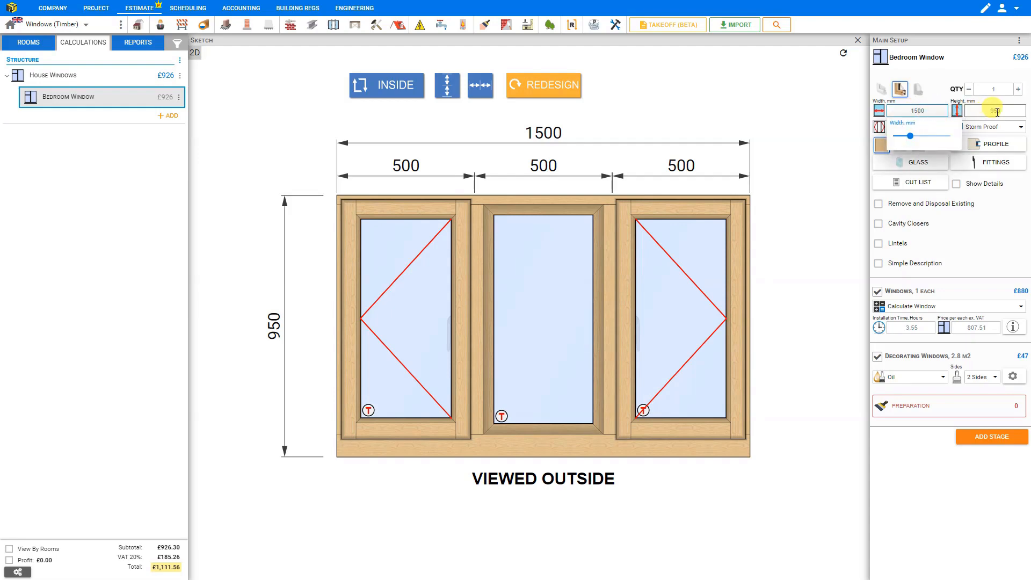
pyautogui.click(543, 132)
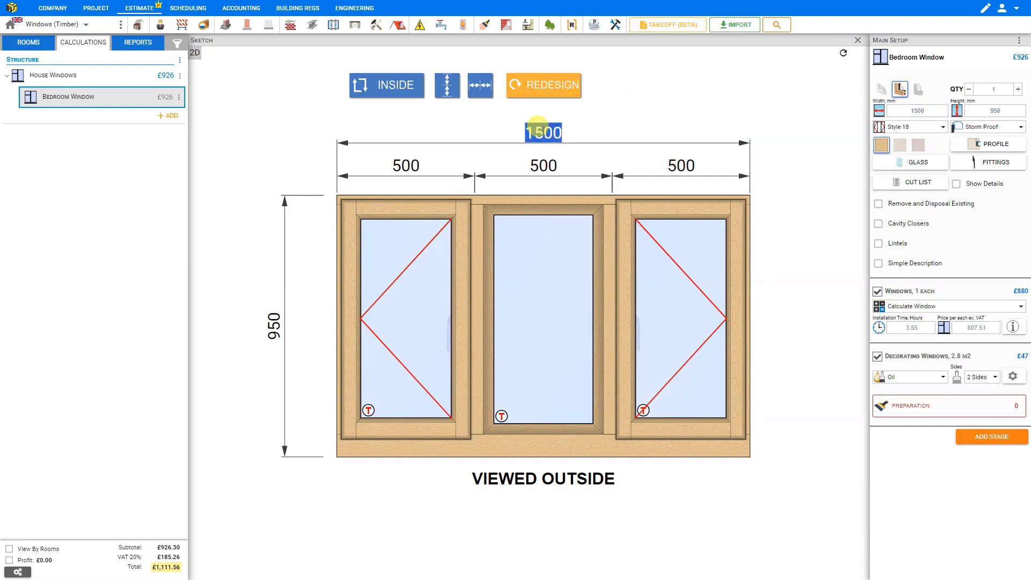
pyautogui.write('1800')
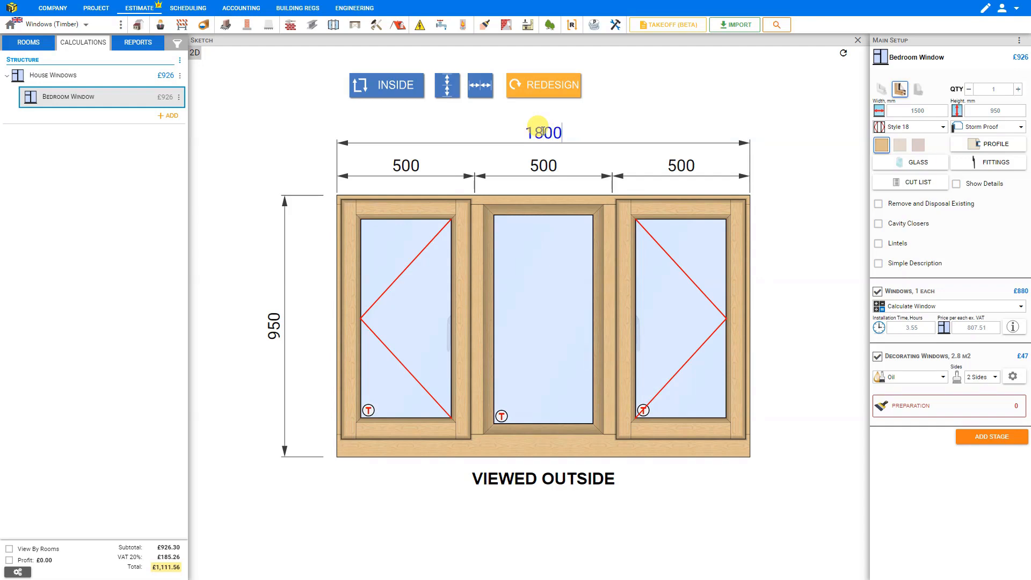
pyautogui.click(274, 325)
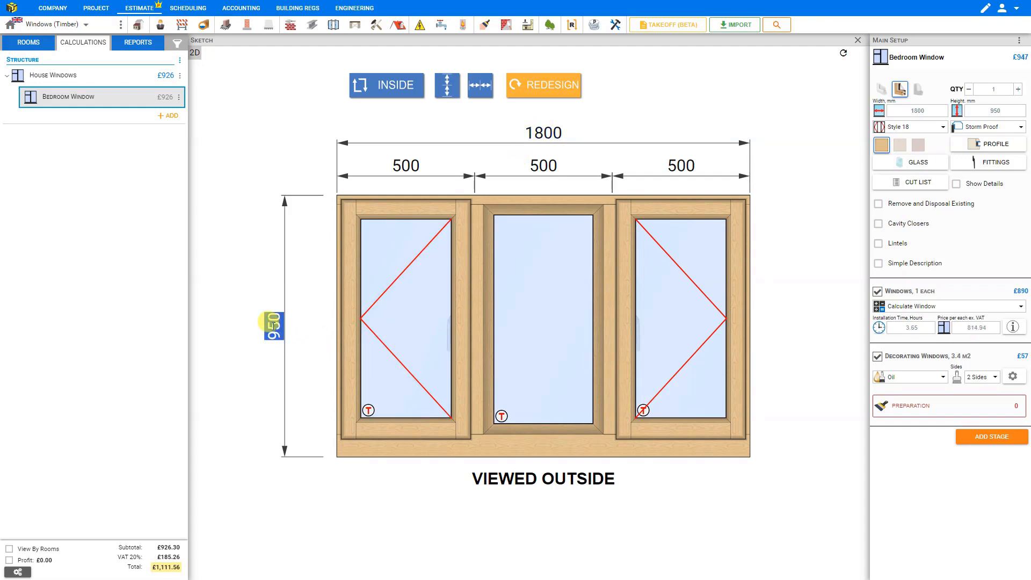
pyautogui.write('1200')
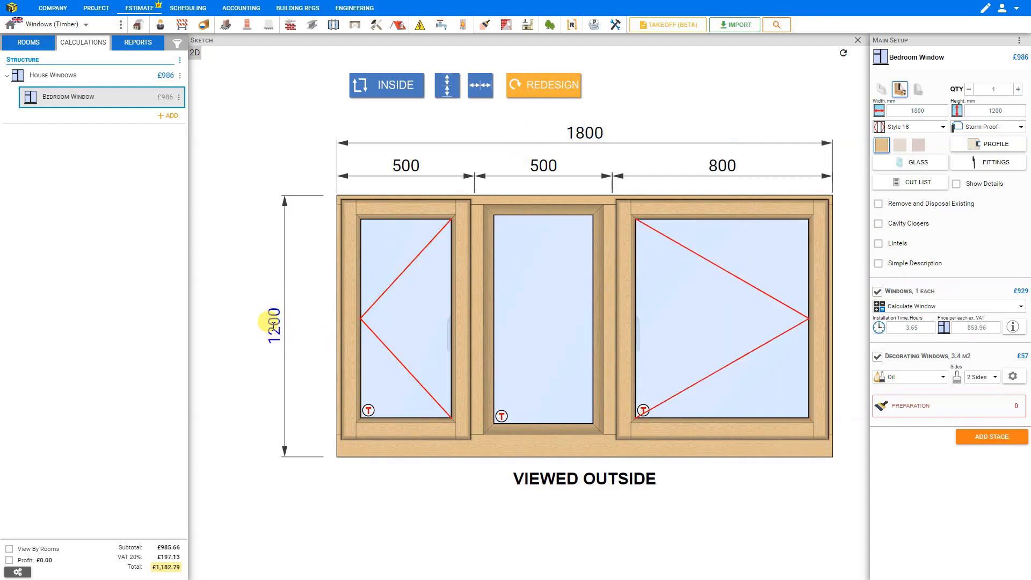
pyautogui.press('Return')
pyautogui.click(433, 307)
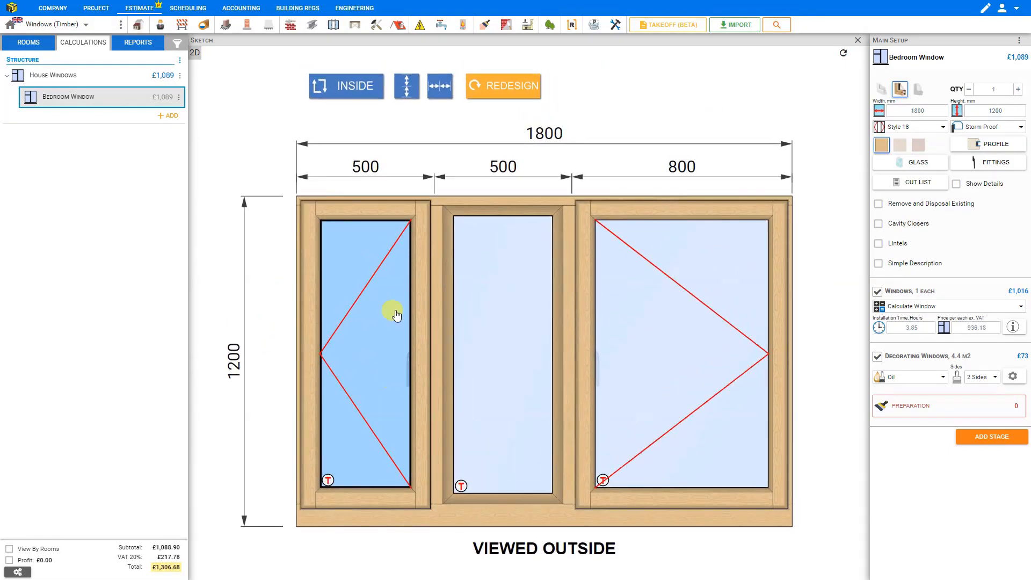
# Set the widths of both outer opening sections to 400 mm each in the sketch.
pyautogui.click(365, 166)
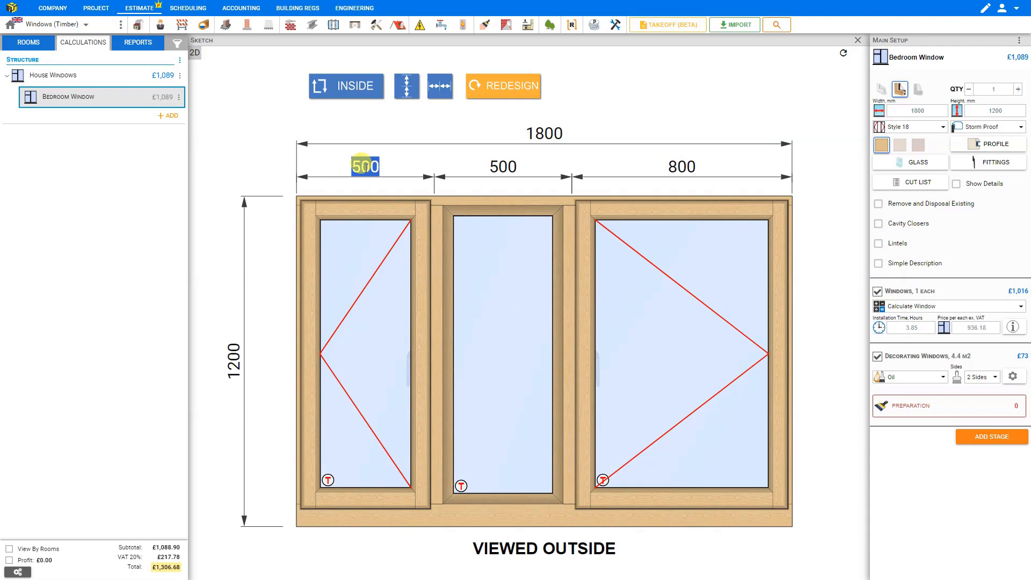
pyautogui.write('400')
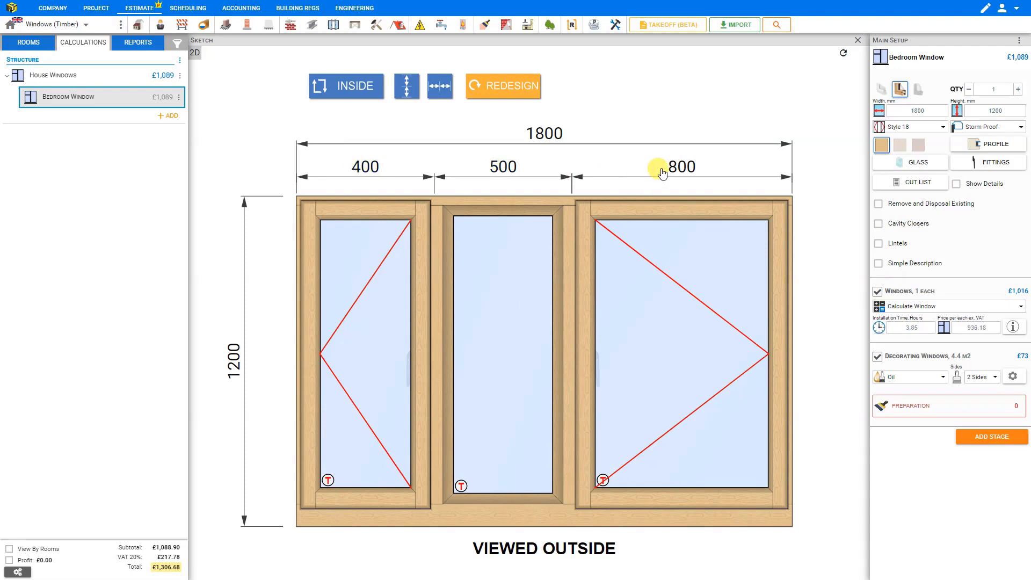
pyautogui.click(678, 166)
pyautogui.write('400')
pyautogui.press('Return')
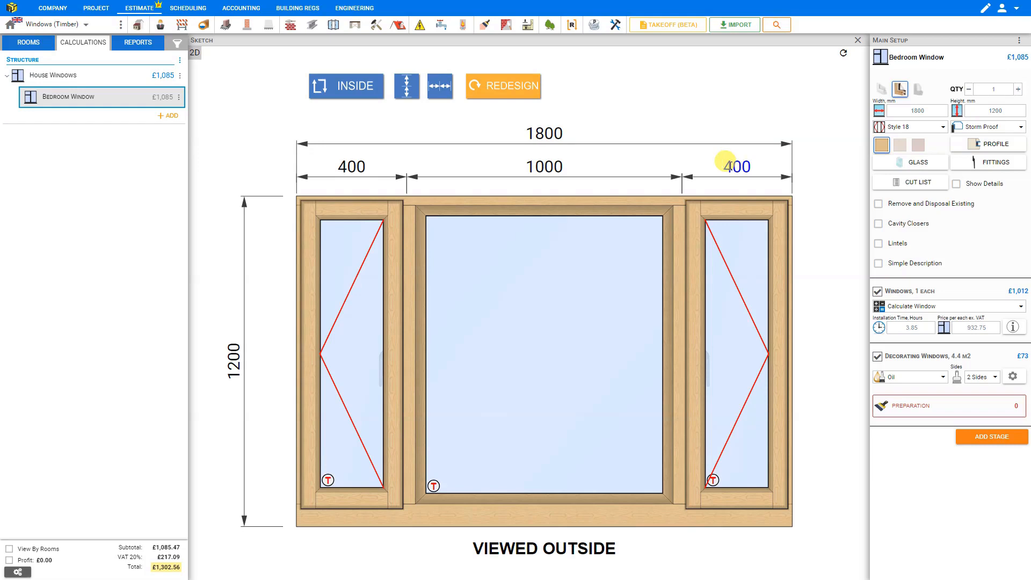
# Equalise the section widths and heights, and view the window from inside and back from outside.
pyautogui.click(439, 88)
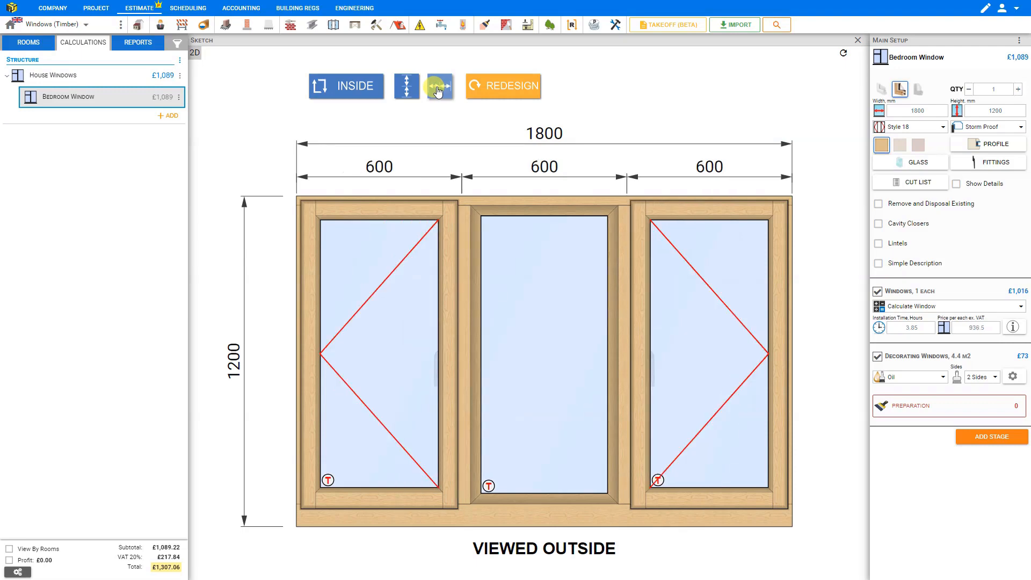
pyautogui.click(379, 347)
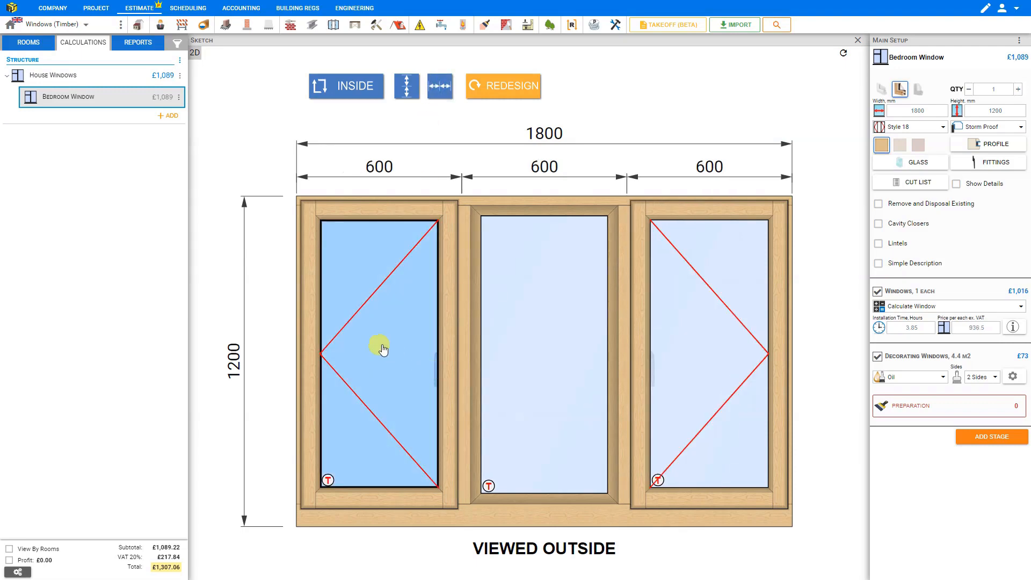
pyautogui.click(407, 88)
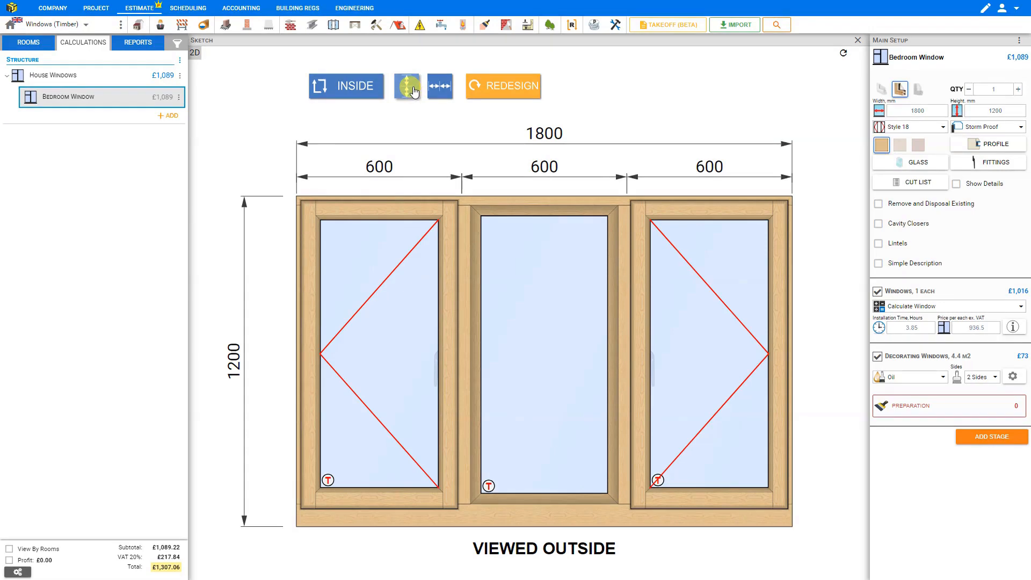
pyautogui.click(344, 88)
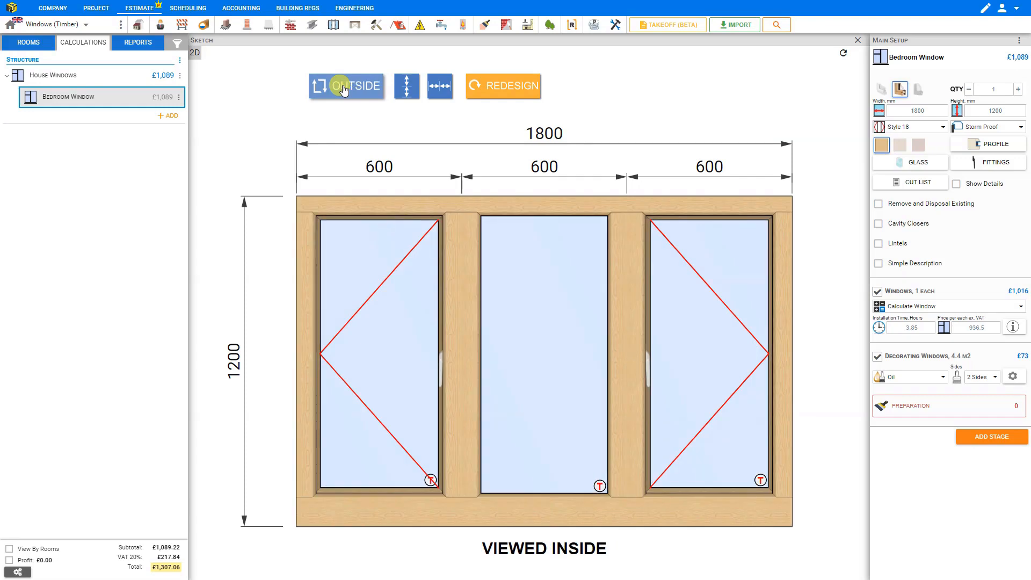
pyautogui.click(343, 88)
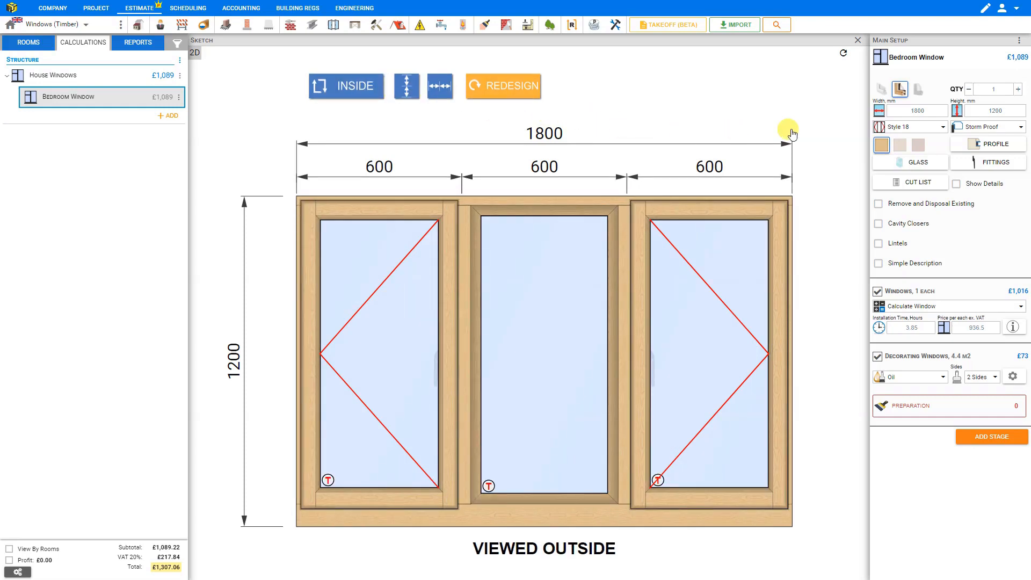
# Change the Bedroom Window's layout to Style 20.
pyautogui.click(942, 128)
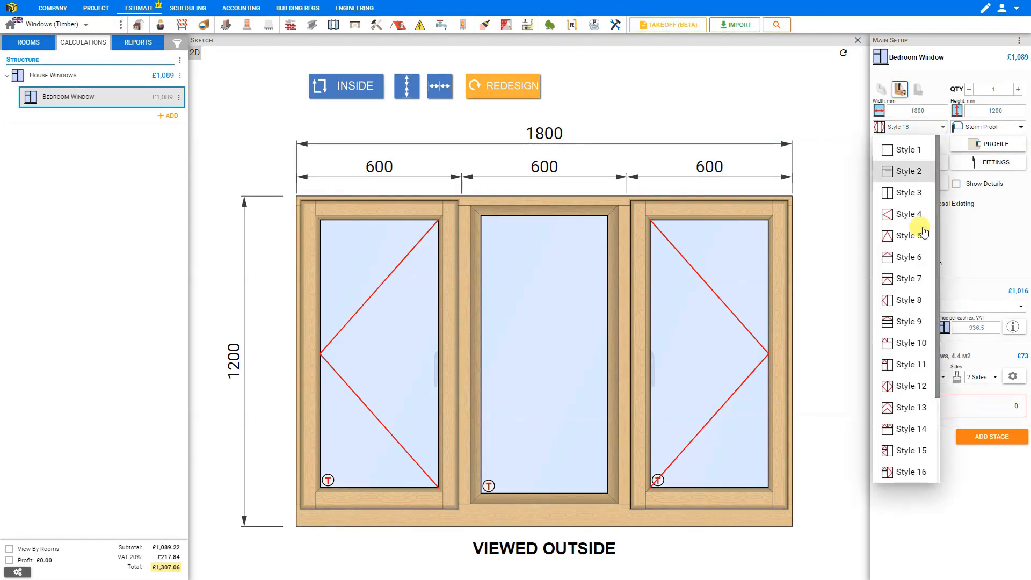
pyautogui.scroll(-2, 891, 397)
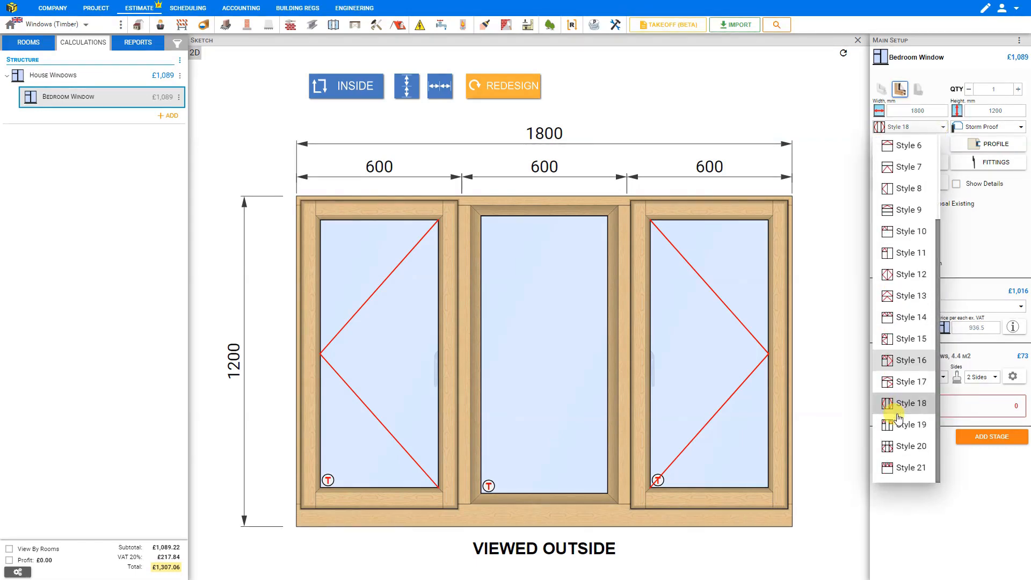
pyautogui.click(911, 447)
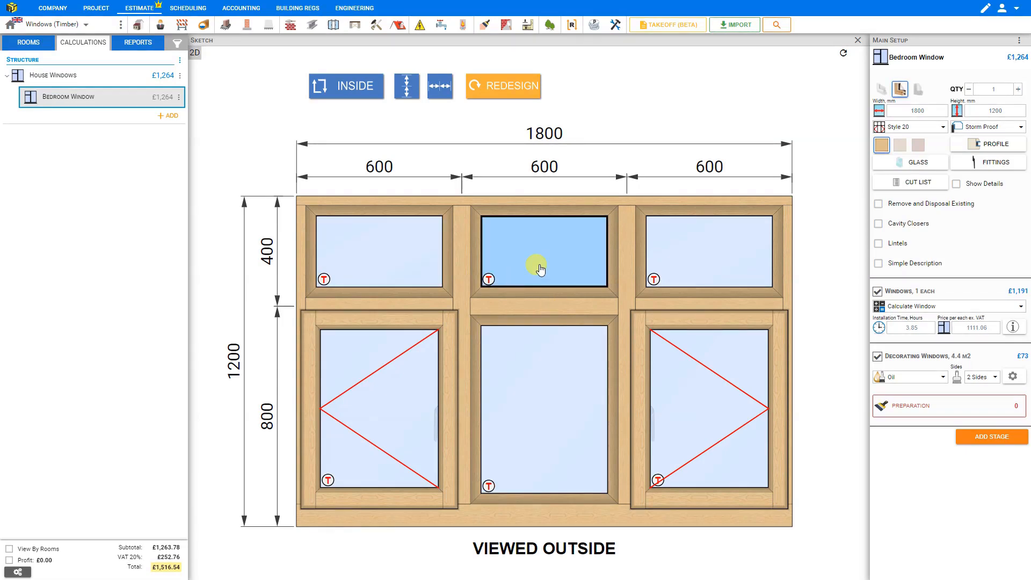
# Try the Left, Top and Dummy opening types on the upper middle pane and return it to Fixed.
pyautogui.click(540, 271)
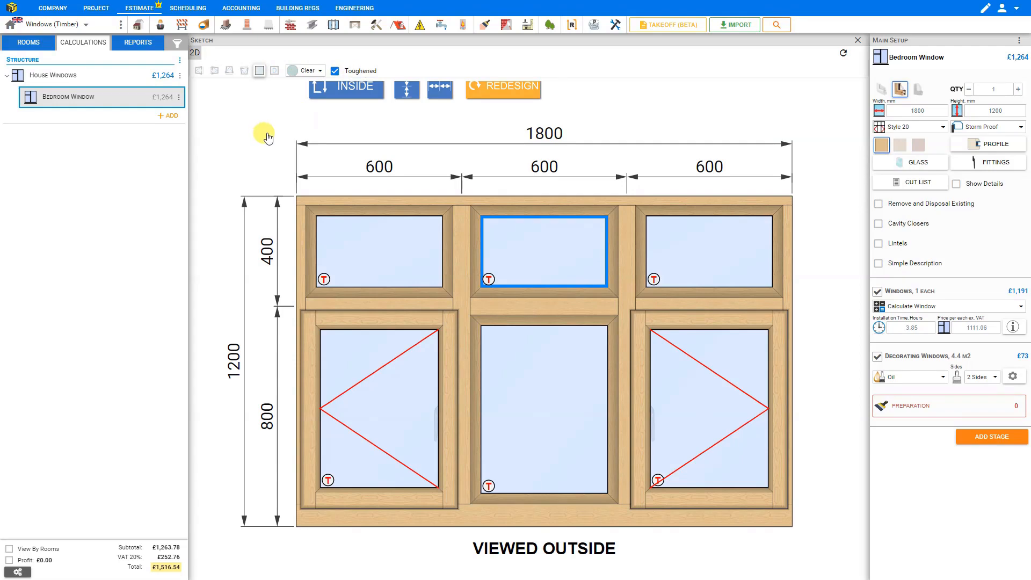
pyautogui.moveTo(263, 134); pyautogui.dragTo(262, 161)
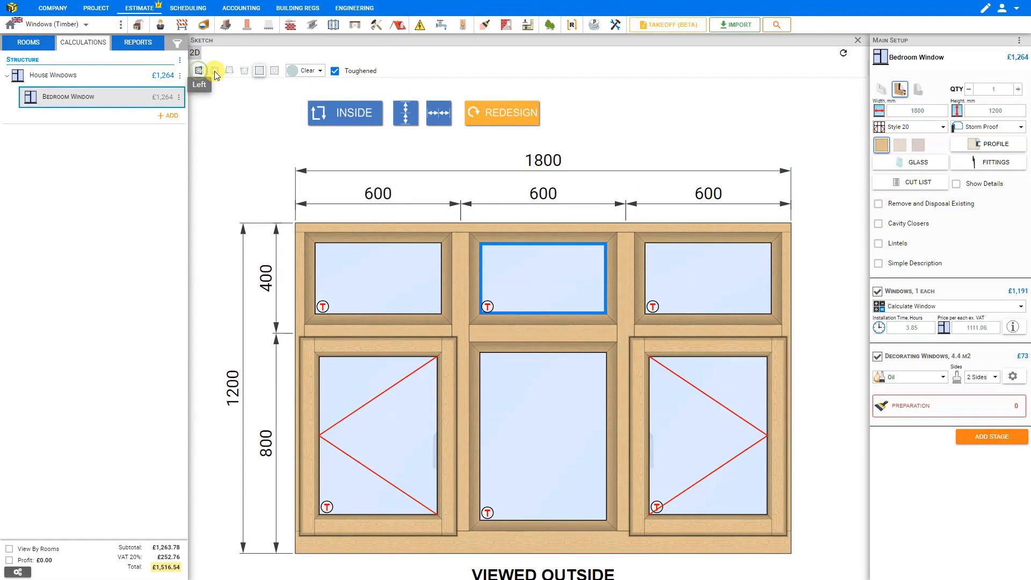
pyautogui.click(199, 73)
pyautogui.click(230, 74)
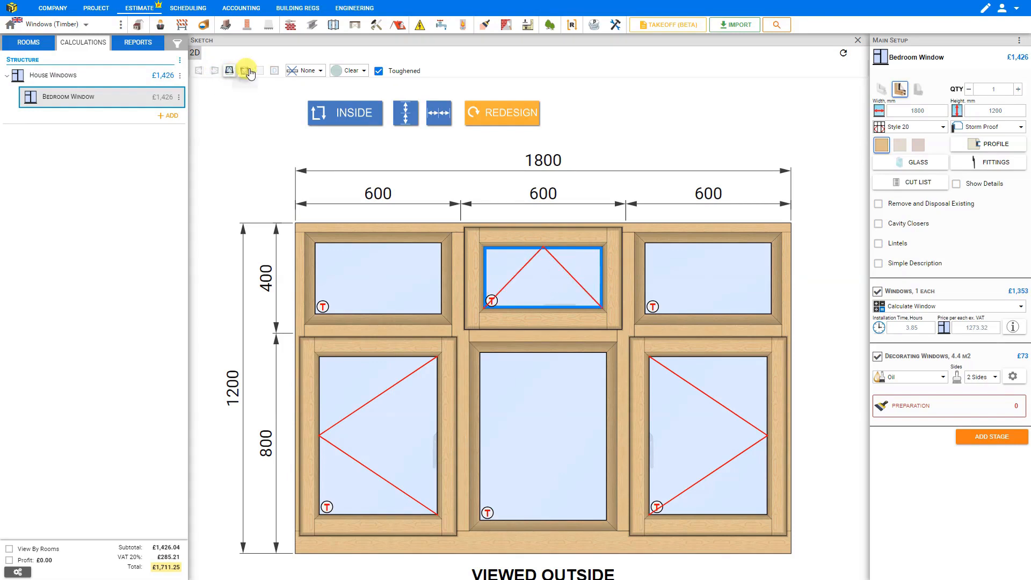
pyautogui.click(258, 72)
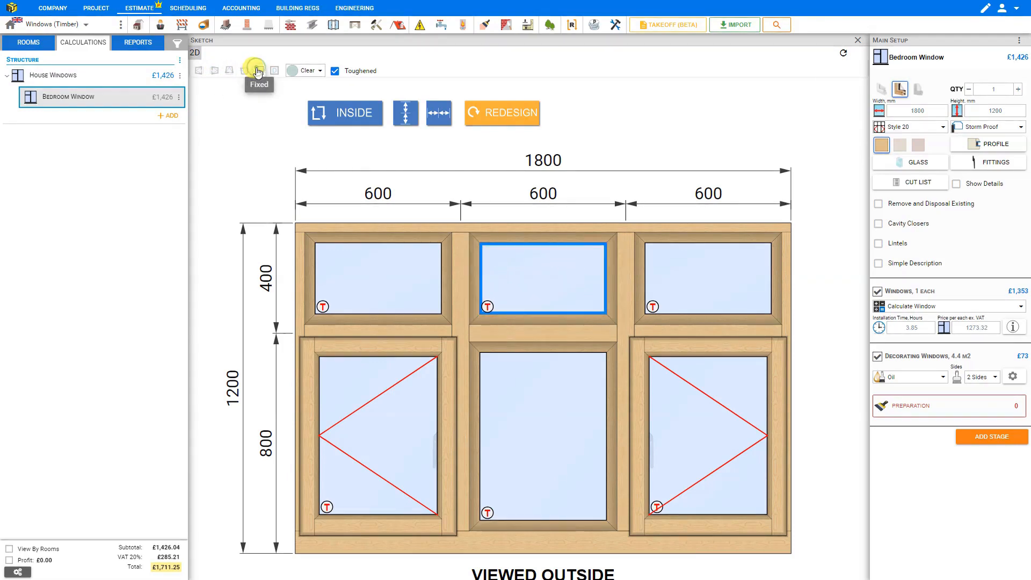
pyautogui.click(275, 71)
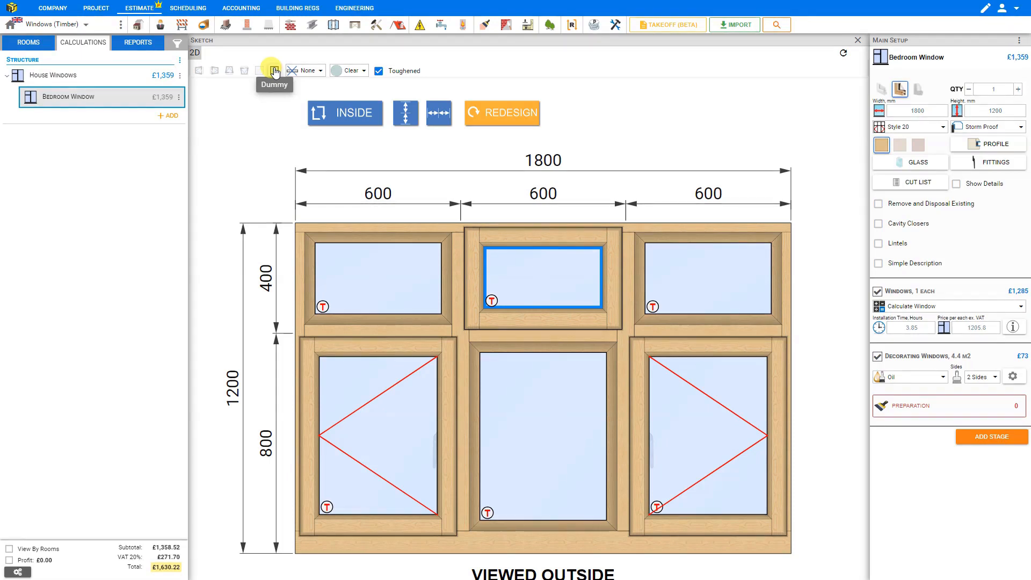
pyautogui.click(258, 71)
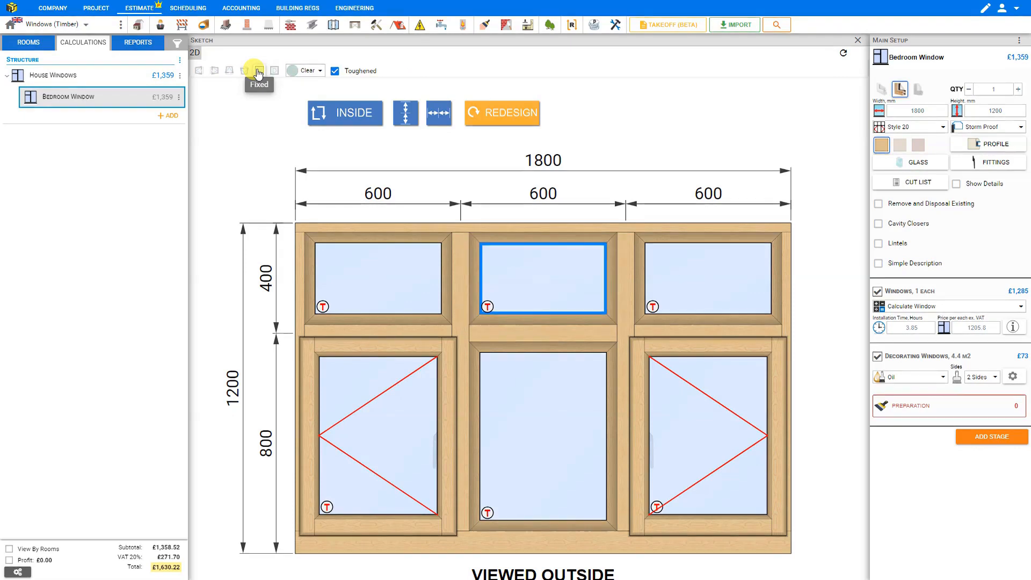
# Try Unglazed, Solid Panel and Arctic glazing on the upper middle pane and restore Clear glass.
pyautogui.click(320, 71)
pyautogui.click(319, 94)
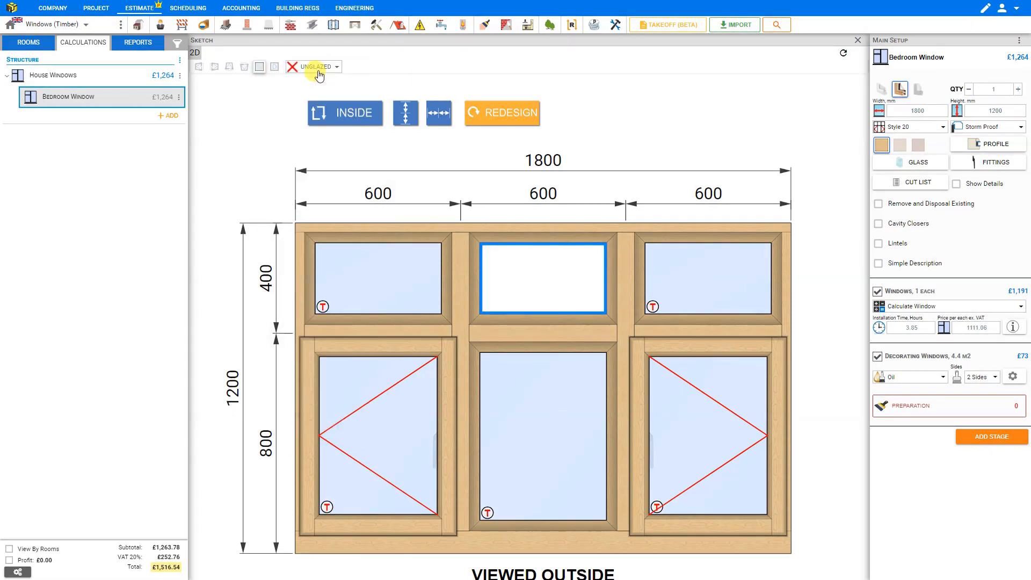
pyautogui.click(320, 69)
pyautogui.click(319, 112)
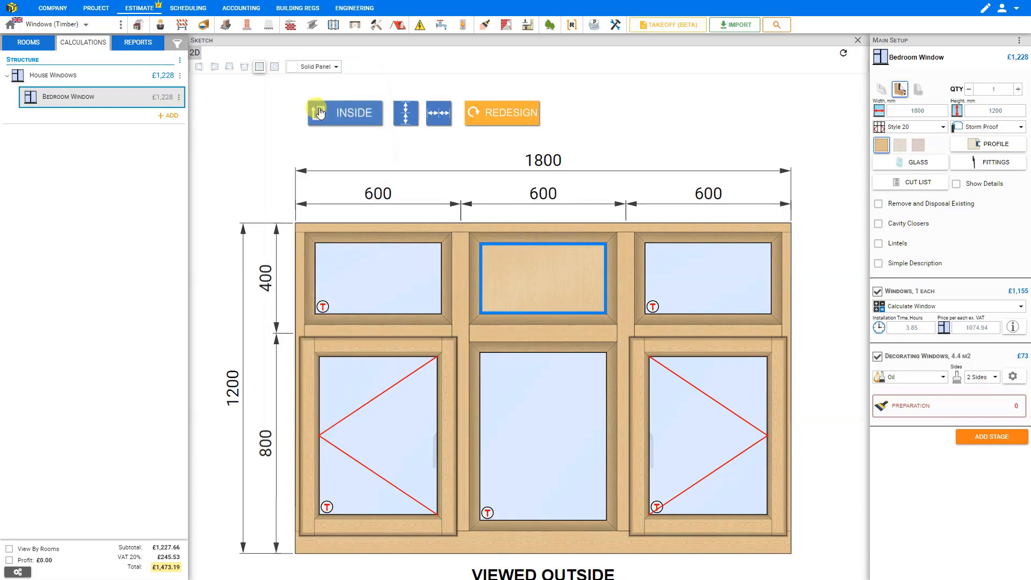
pyautogui.click(325, 68)
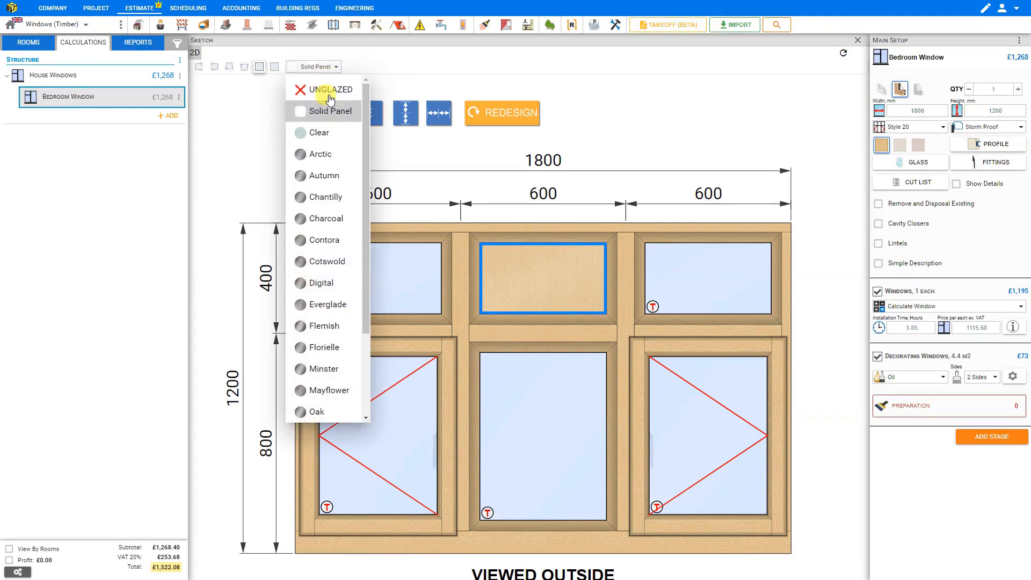
pyautogui.click(324, 142)
pyautogui.click(322, 73)
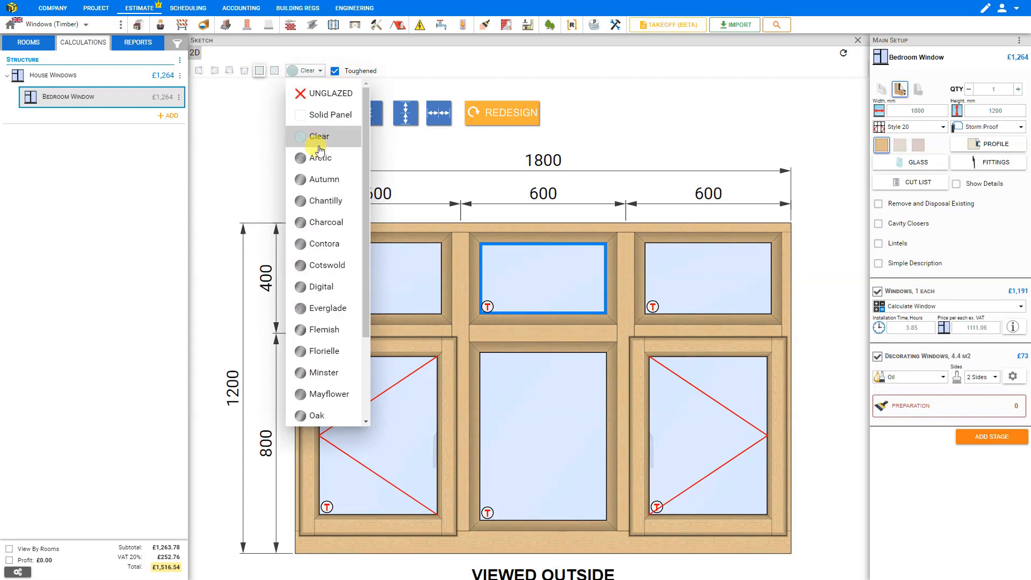
pyautogui.click(317, 154)
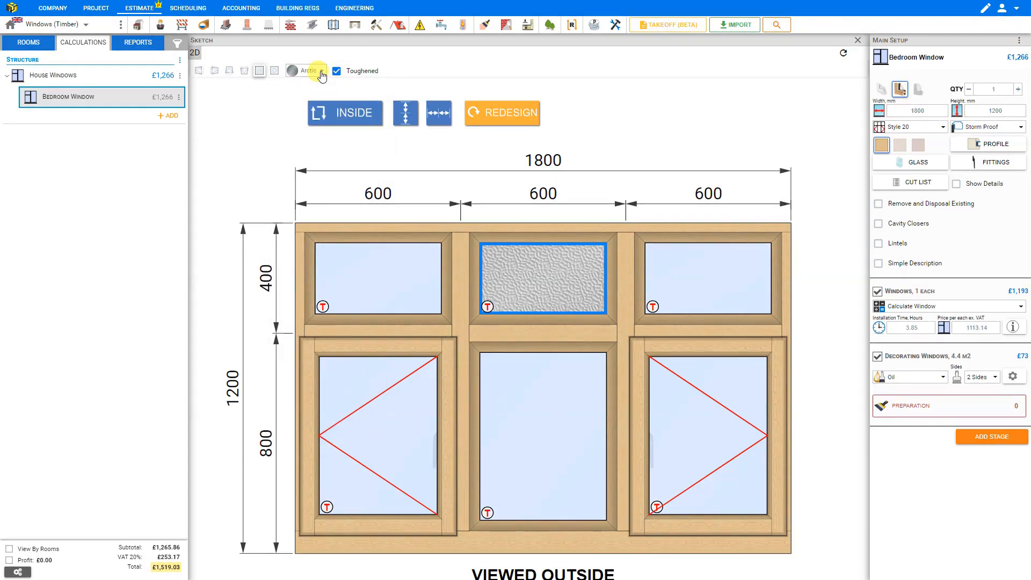
pyautogui.click(322, 73)
pyautogui.click(314, 138)
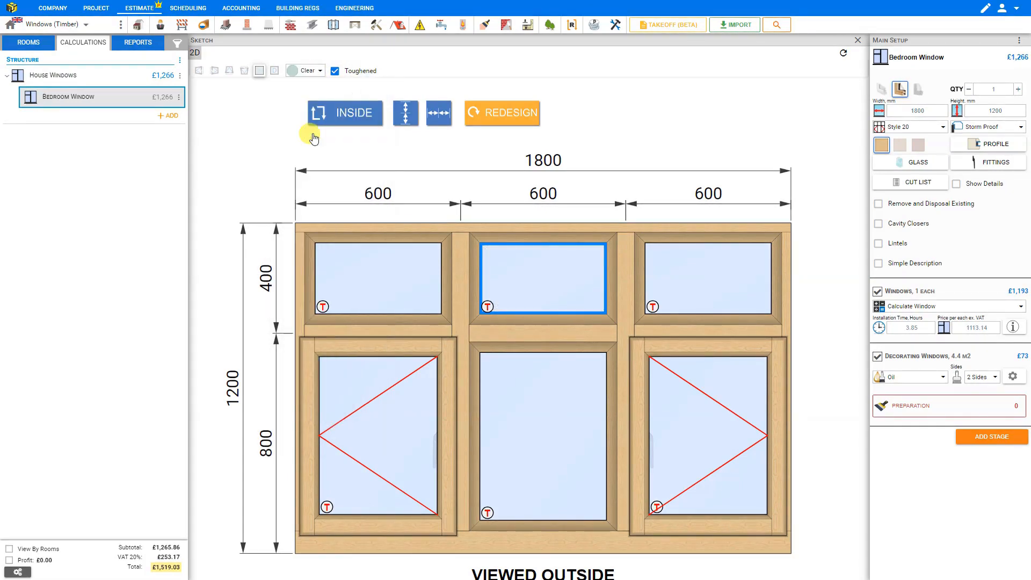
# Open the window's glass settings and turn off toughened glass for the upper middle pane only.
pyautogui.click(335, 70)
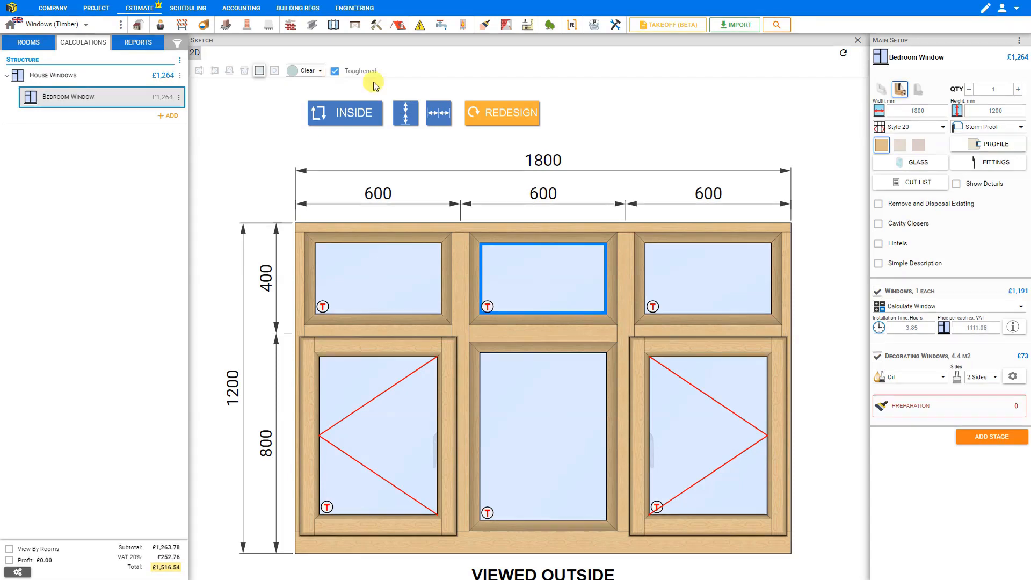
pyautogui.click(916, 165)
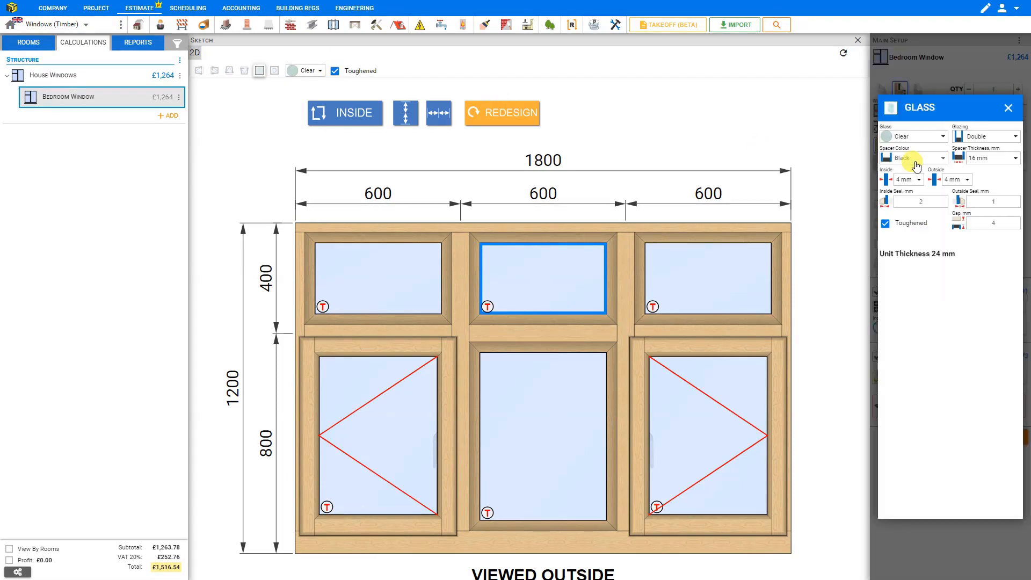
pyautogui.click(885, 225)
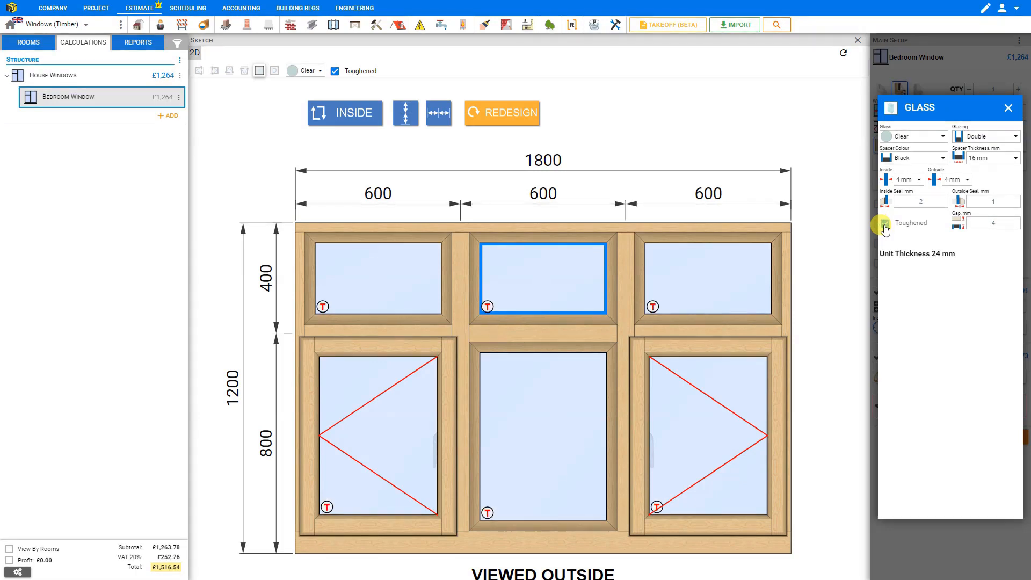
pyautogui.click(533, 264)
pyautogui.click(529, 274)
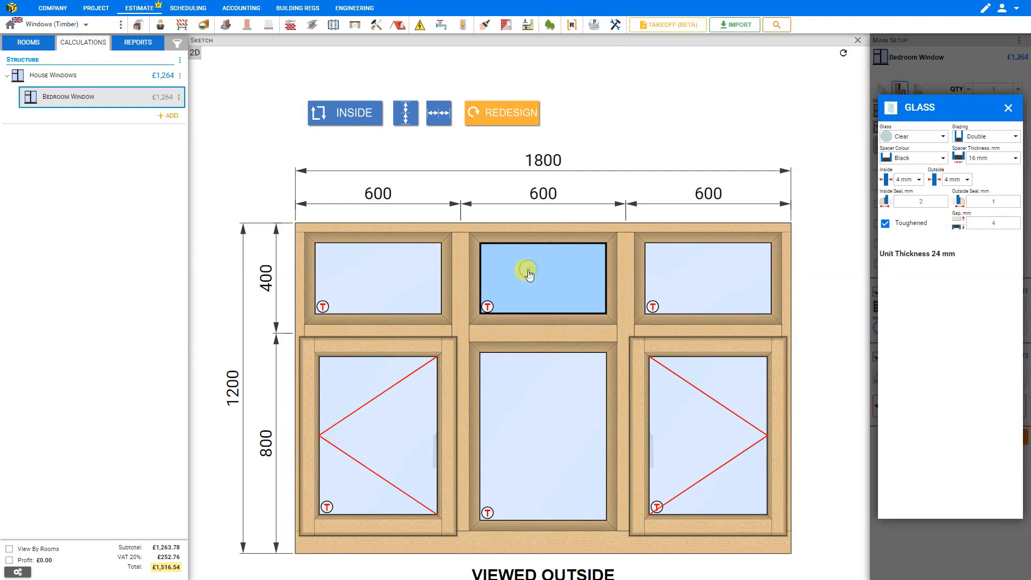
pyautogui.click(336, 71)
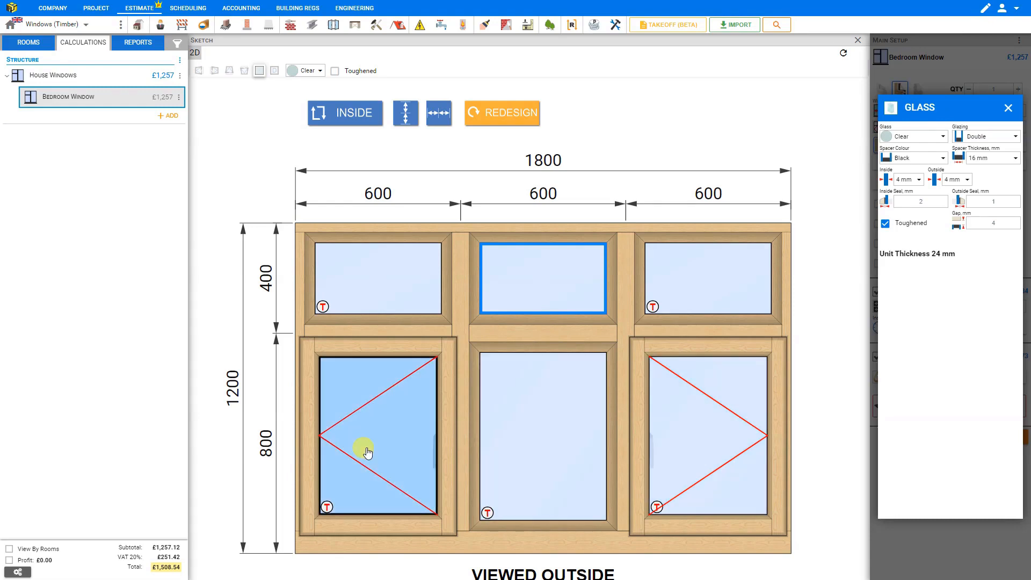
# Turn off toughened glass for the upper left, lower left and lower middle panes together.
pyautogui.click(392, 290)
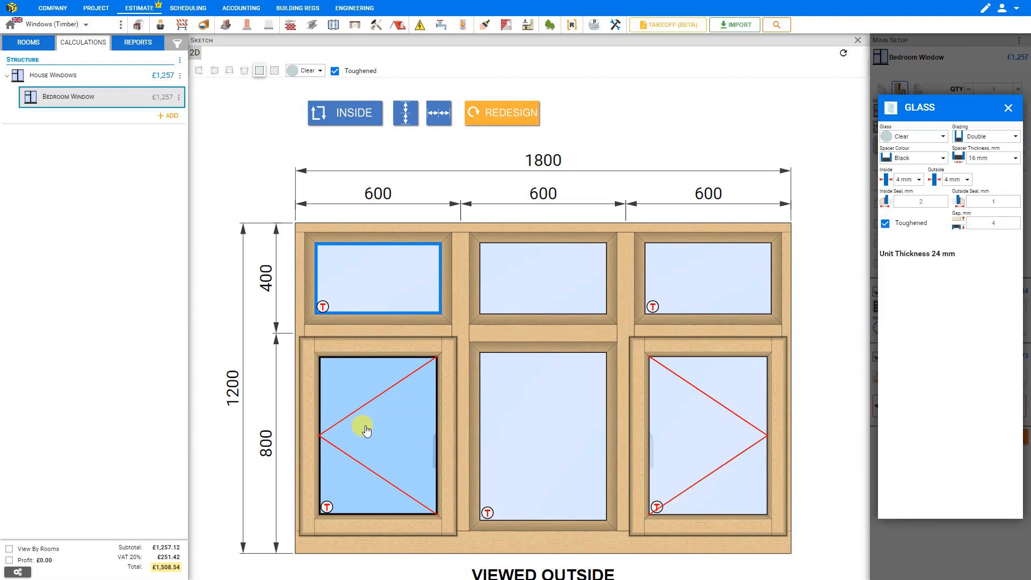
pyautogui.click(366, 430)
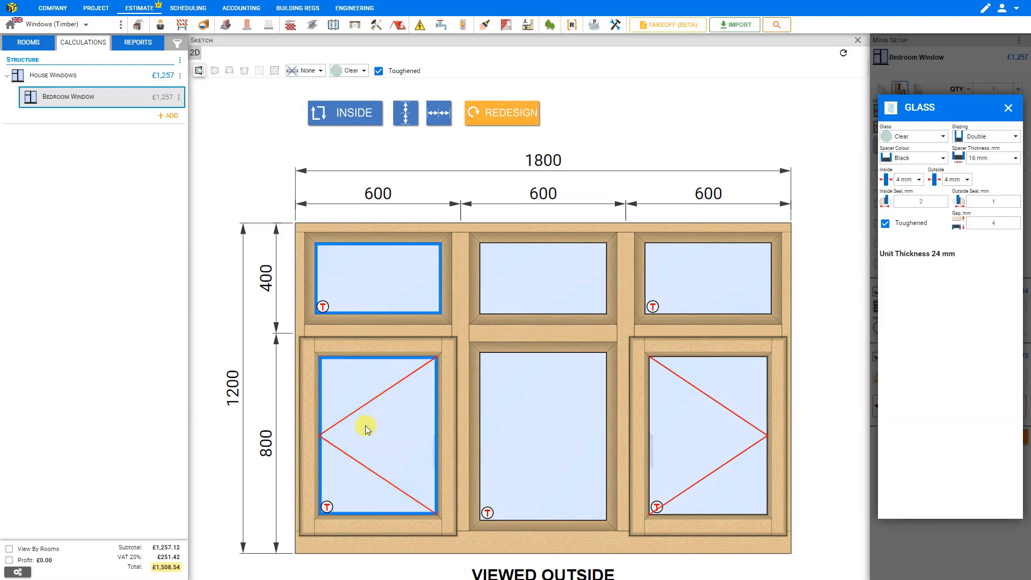
pyautogui.click(512, 441)
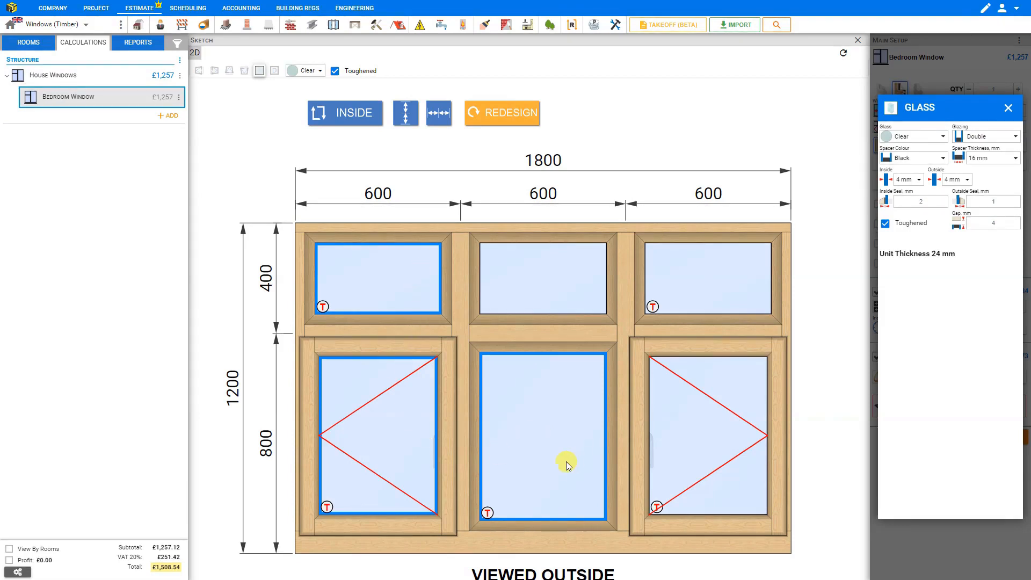
pyautogui.click(335, 72)
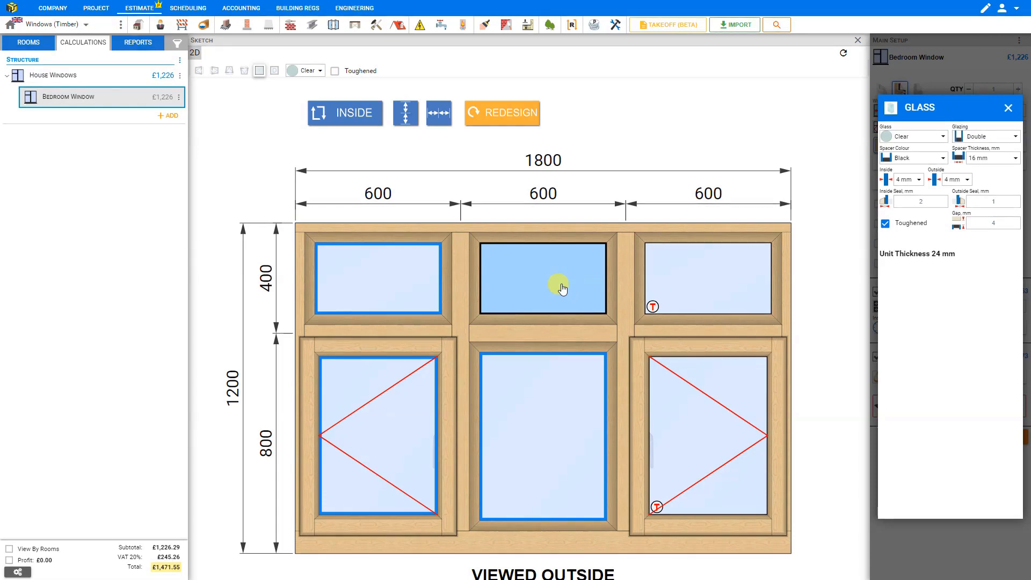
# Set all three upper panes to the Top opening type together.
pyautogui.click(392, 283)
pyautogui.click(551, 283)
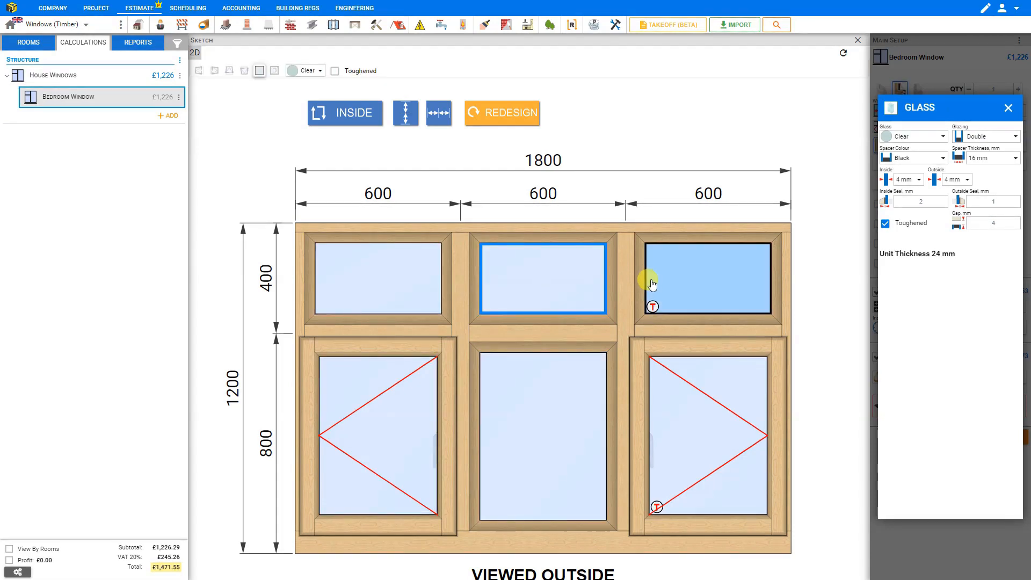
pyautogui.click(653, 285)
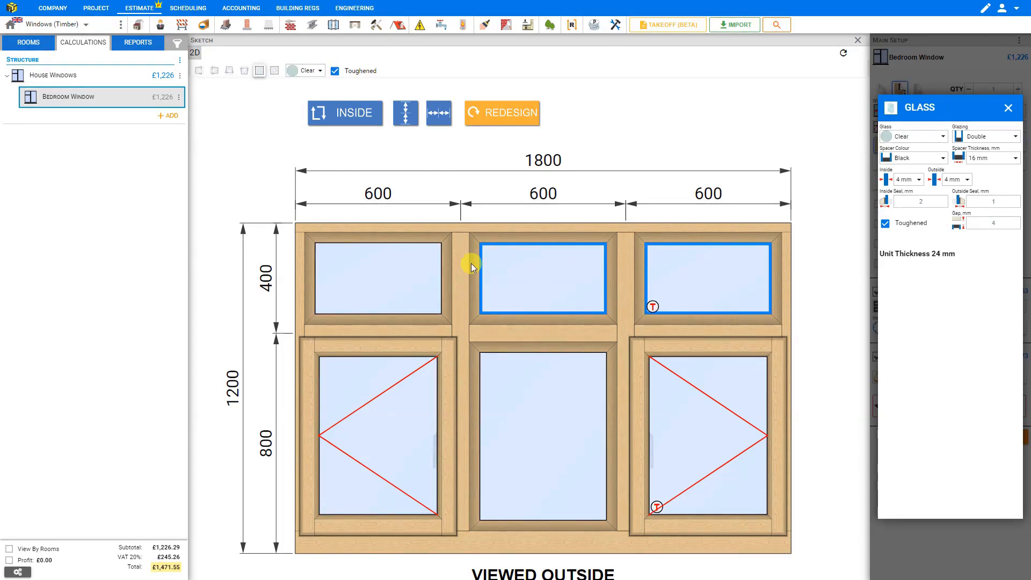
pyautogui.click(407, 279)
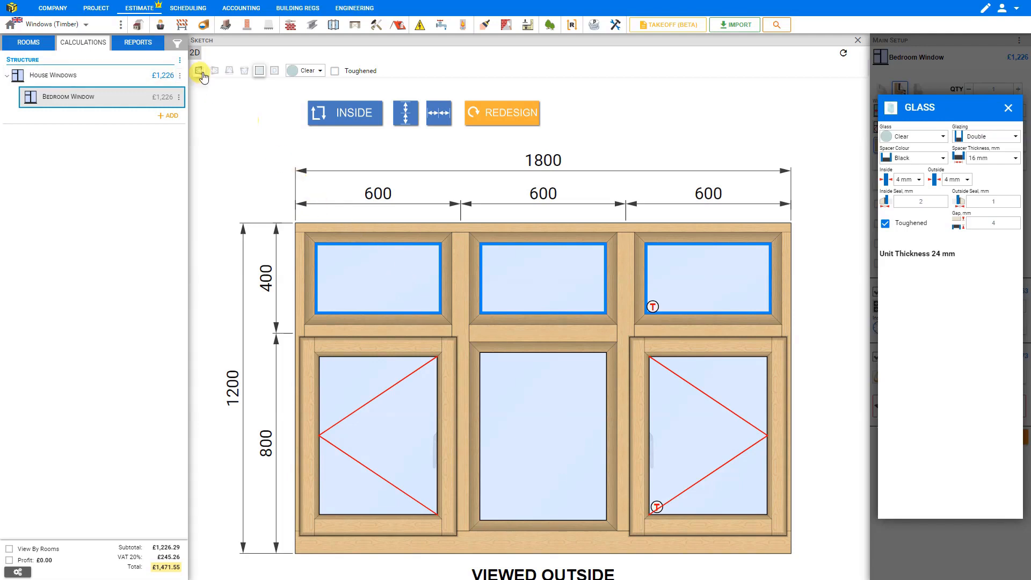
pyautogui.click(229, 72)
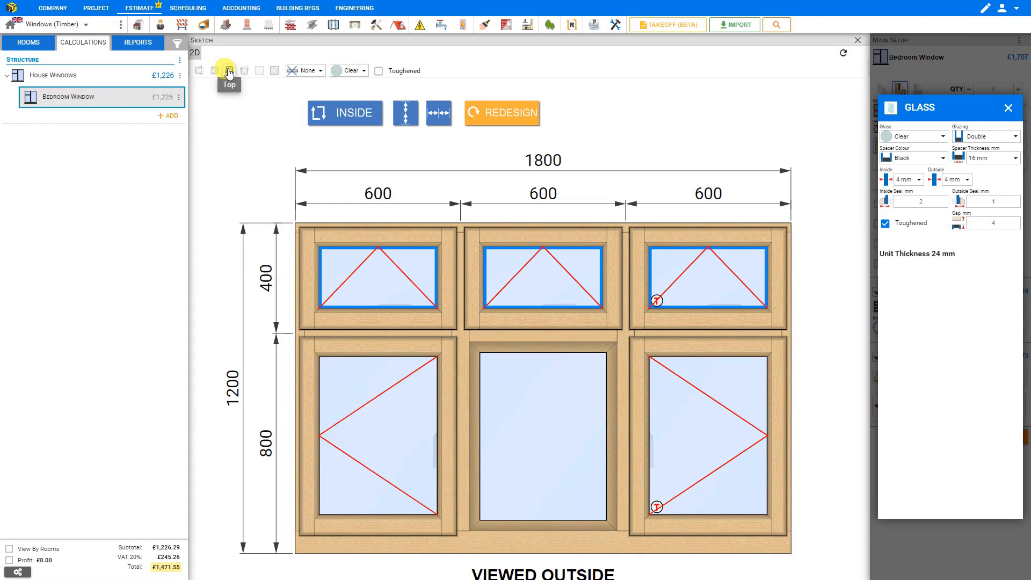
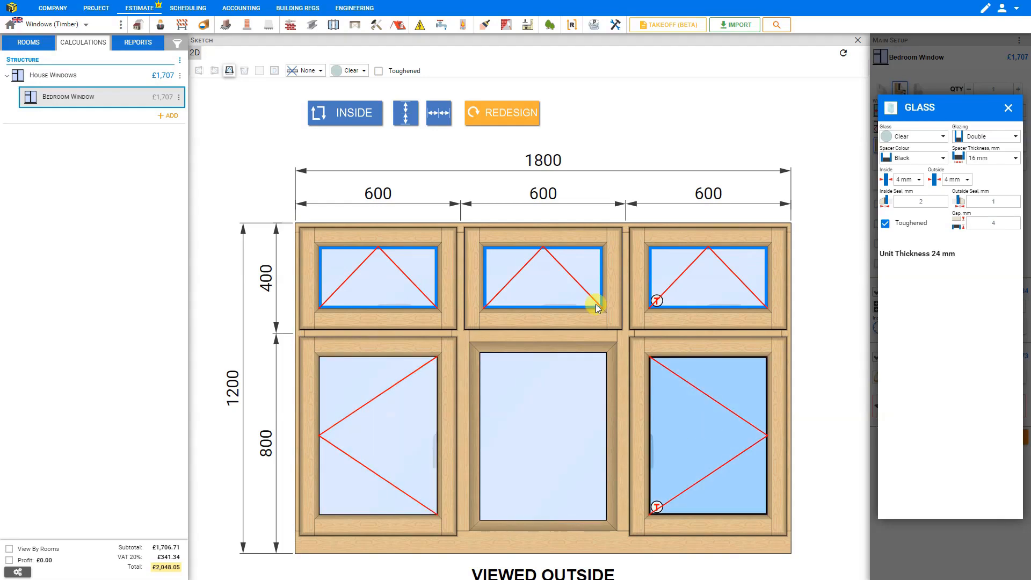
# View the window from the inside, return to the outside view, and close the glass settings.
pyautogui.click(353, 121)
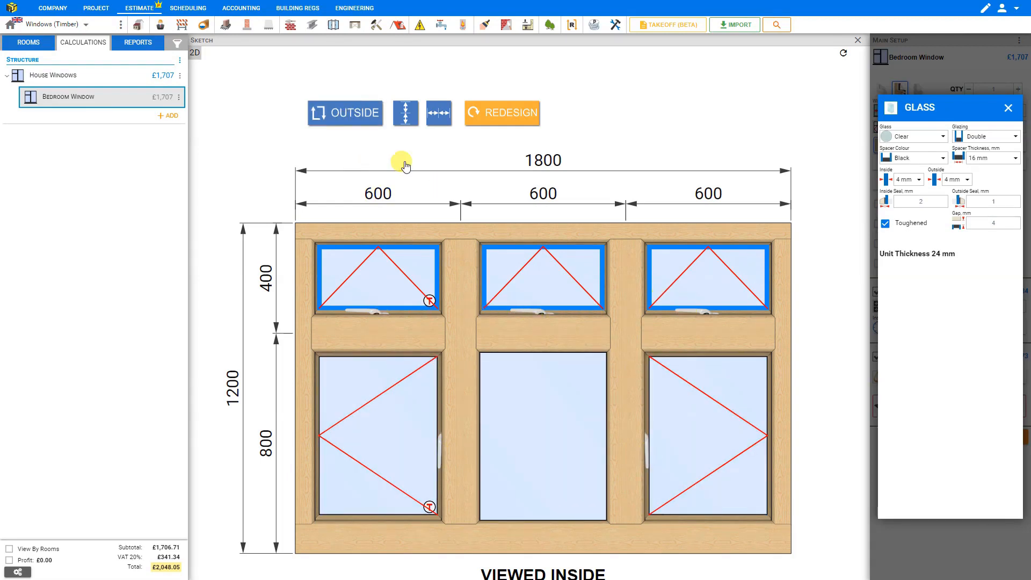
pyautogui.click(363, 122)
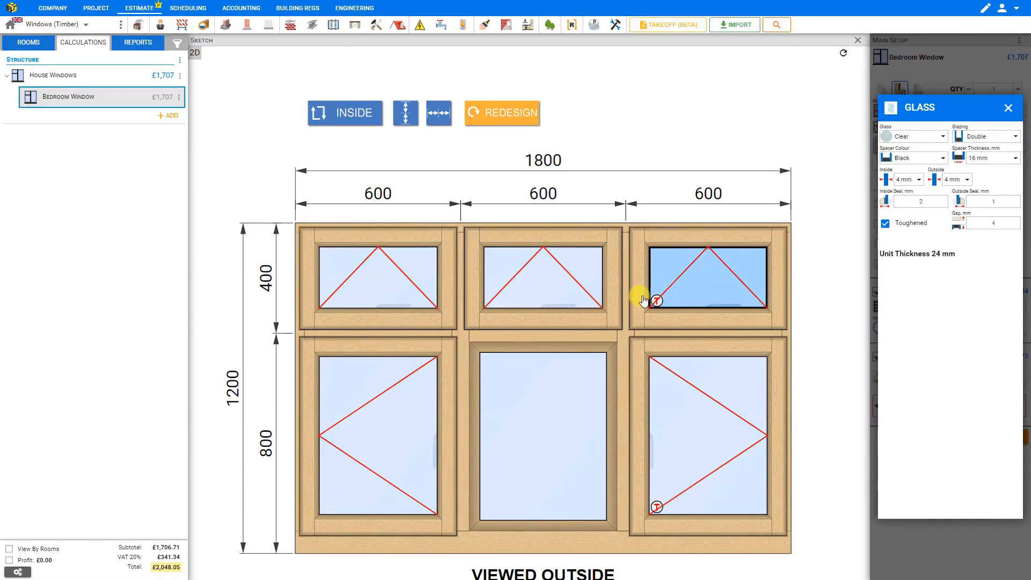
pyautogui.click(1008, 107)
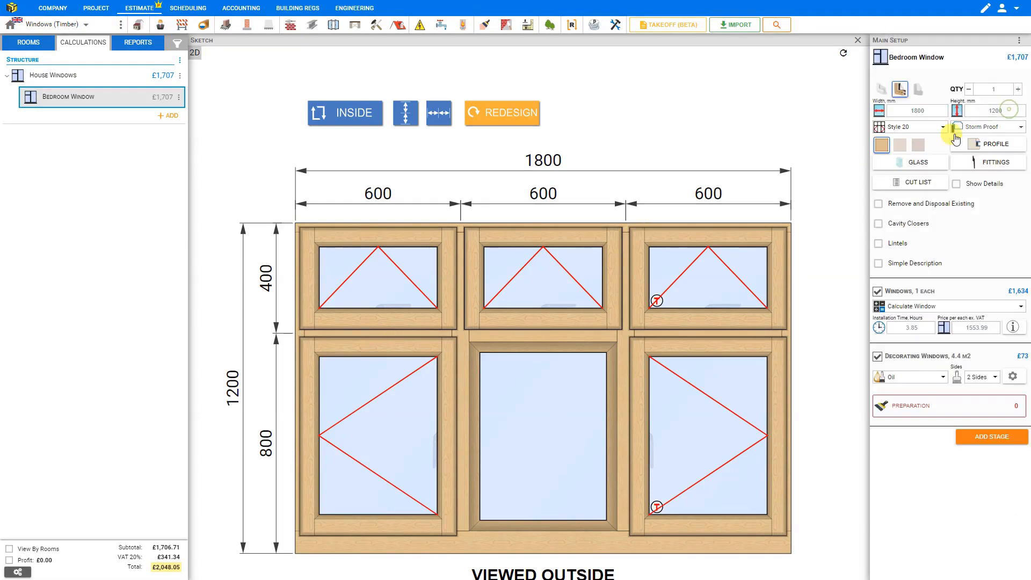
pyautogui.click(942, 127)
pyautogui.scroll(-3, 932, 226)
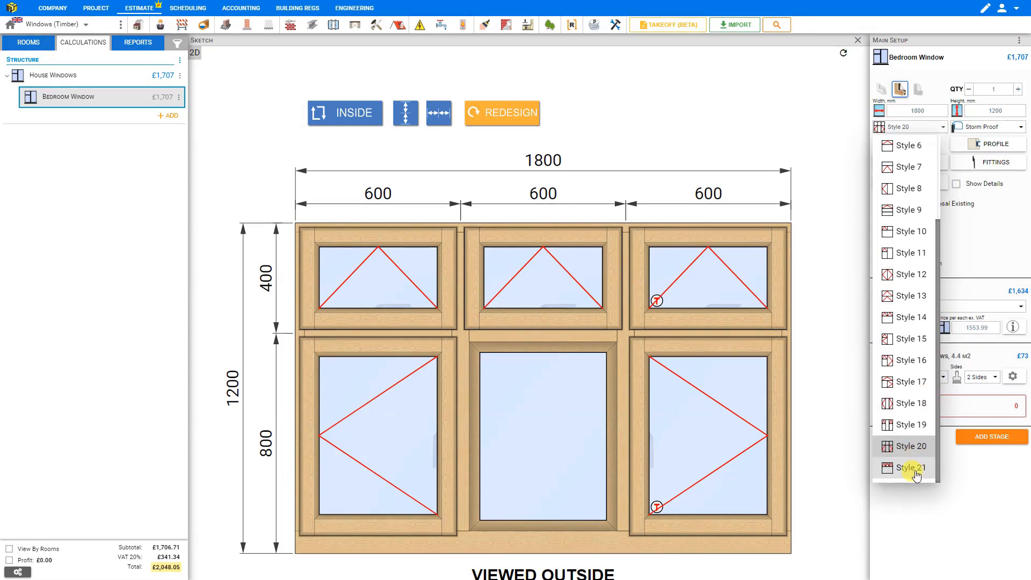
pyautogui.click(658, 113)
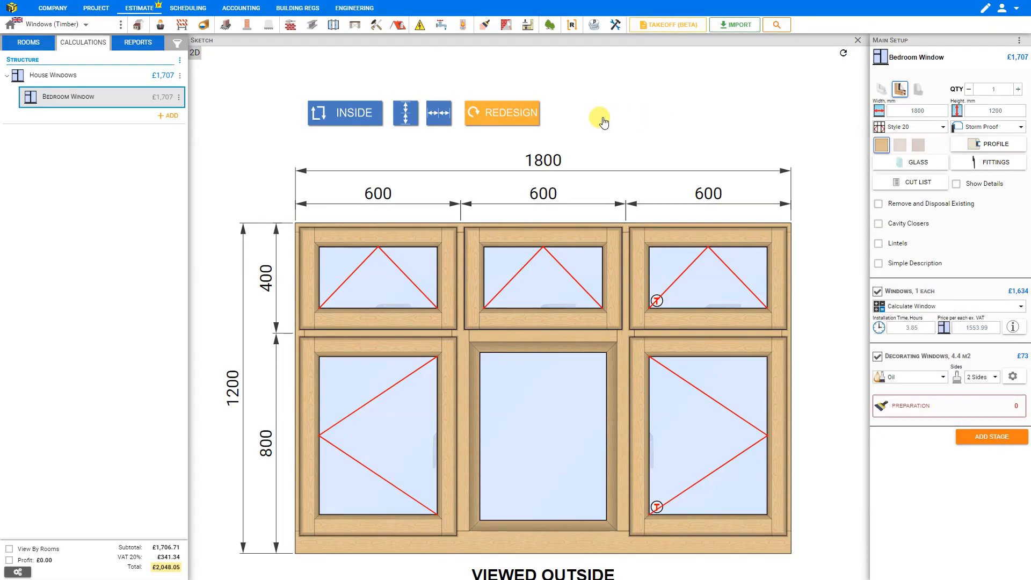
# In design mode, split the lower middle pane with a horizontal bar and both lower outer panes with centred vertical bars.
pyautogui.click(502, 115)
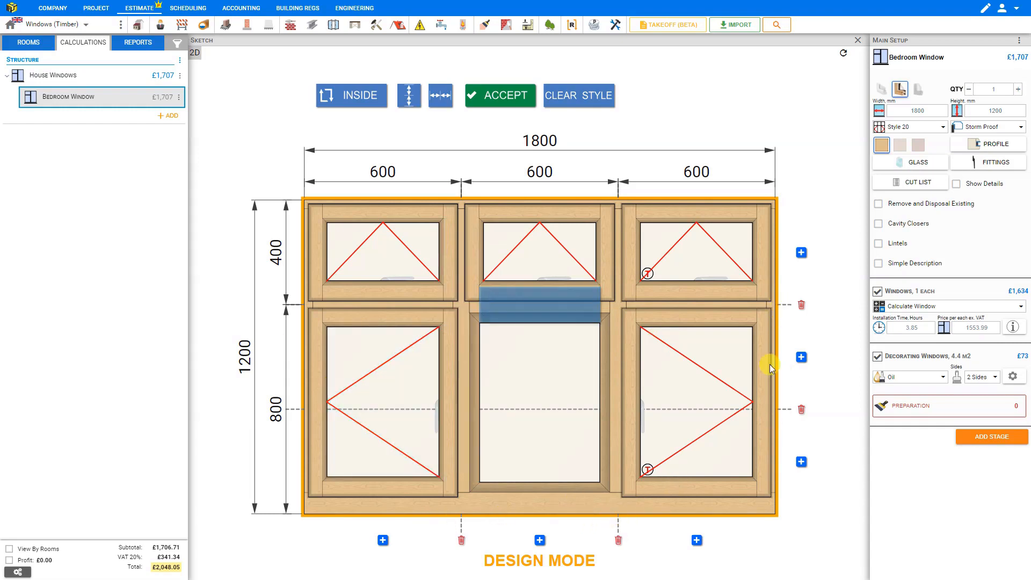
pyautogui.click(573, 412)
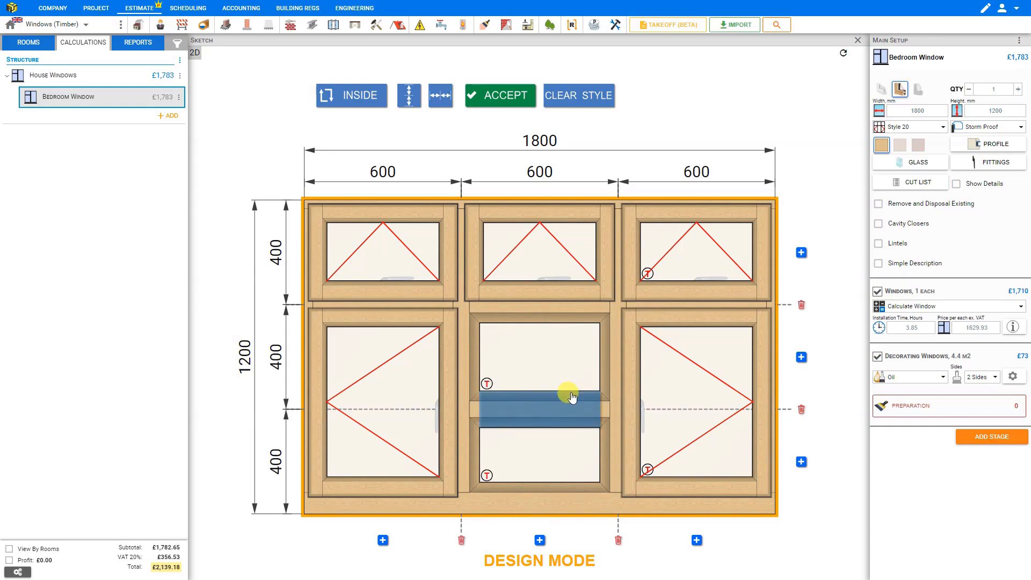
pyautogui.click(383, 540)
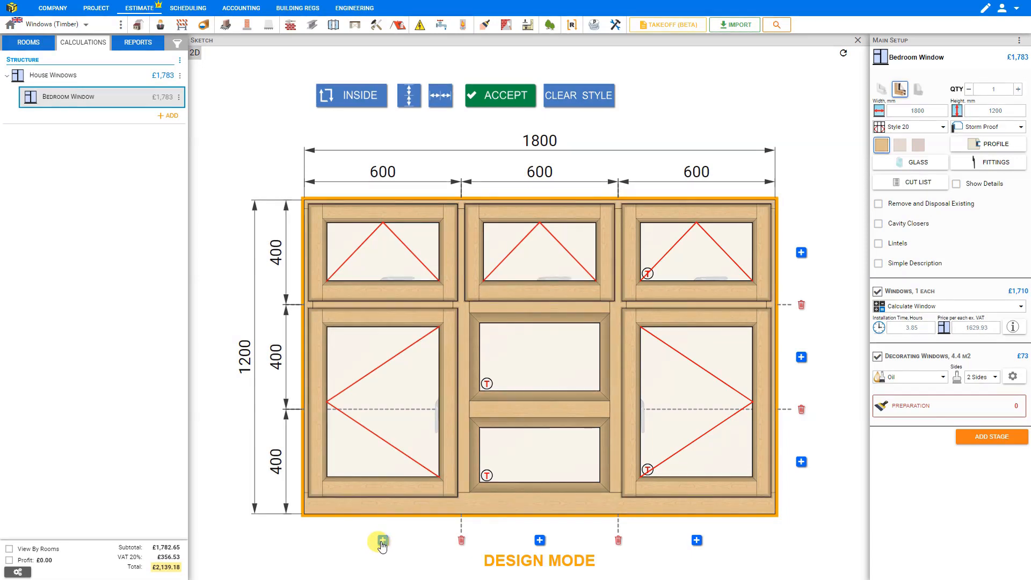
pyautogui.click(697, 540)
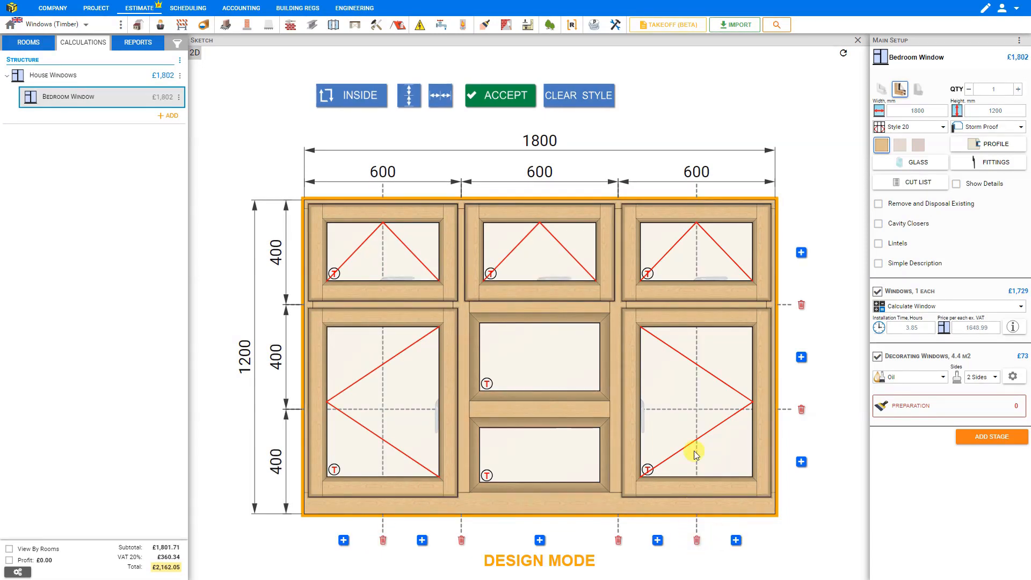
pyautogui.click(694, 387)
pyautogui.click(383, 386)
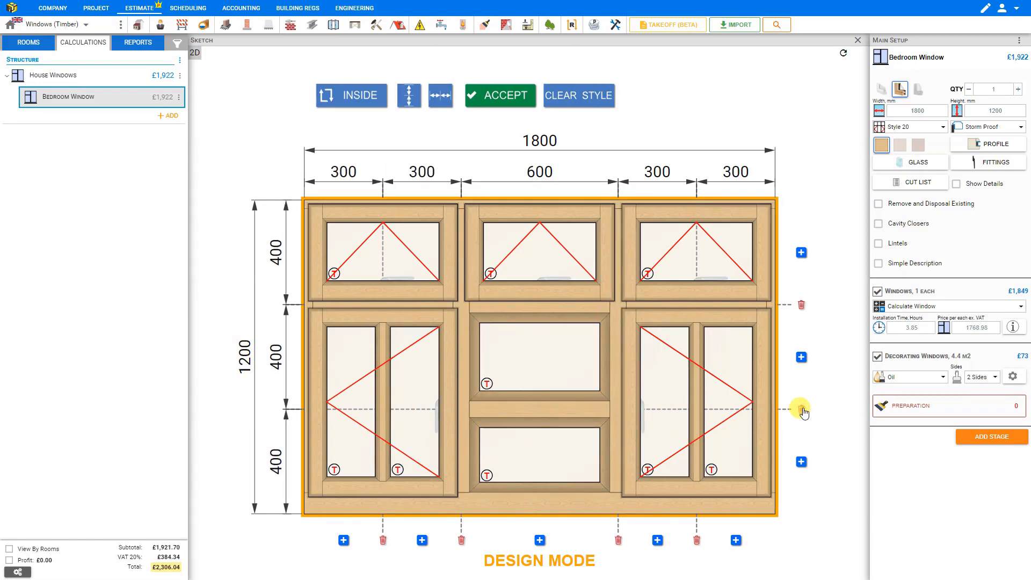
# Delete the lowest horizontal grid line, space the remaining rows and columns equally, and accept the design.
pyautogui.click(802, 410)
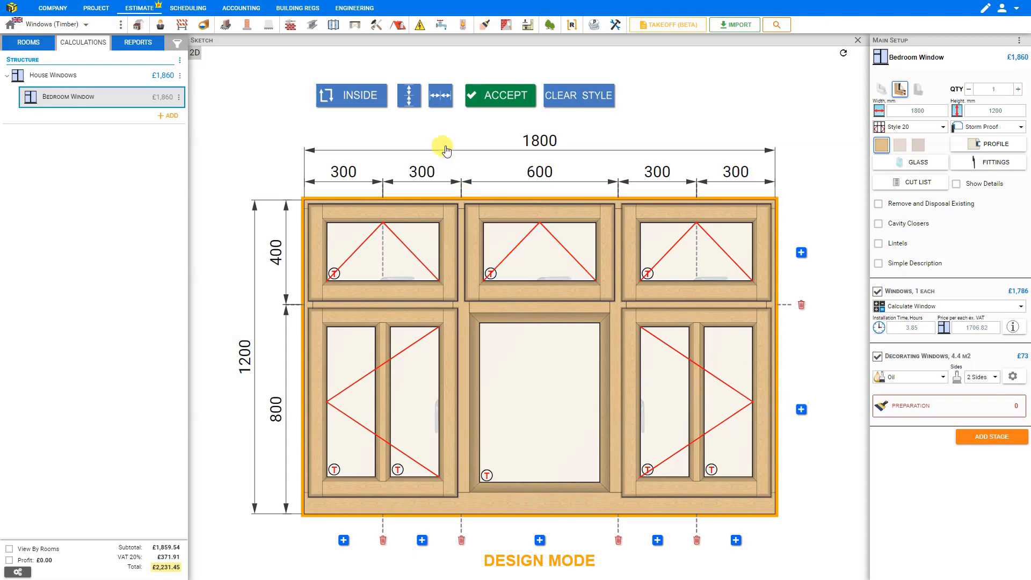
pyautogui.click(407, 97)
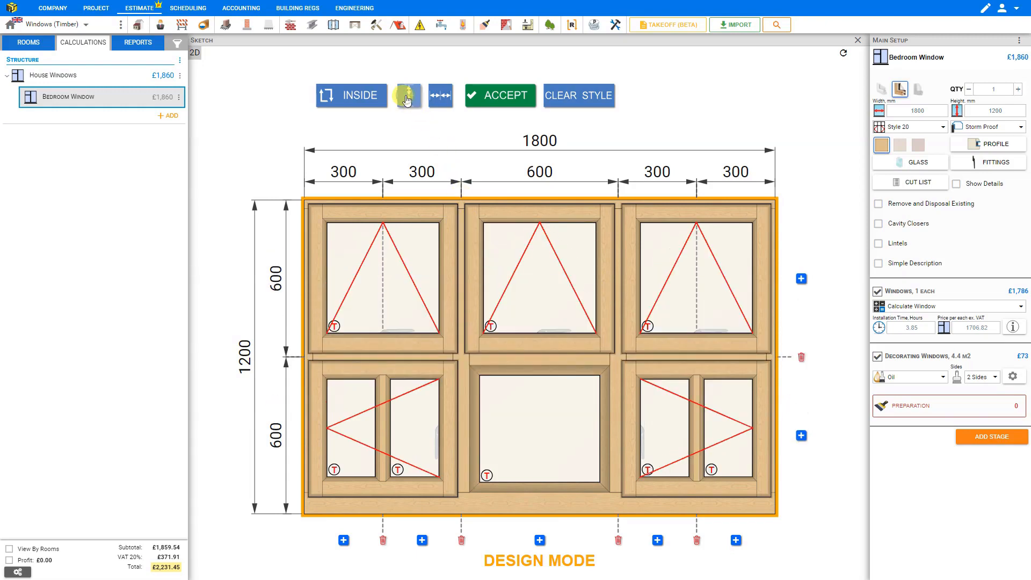
pyautogui.click(442, 97)
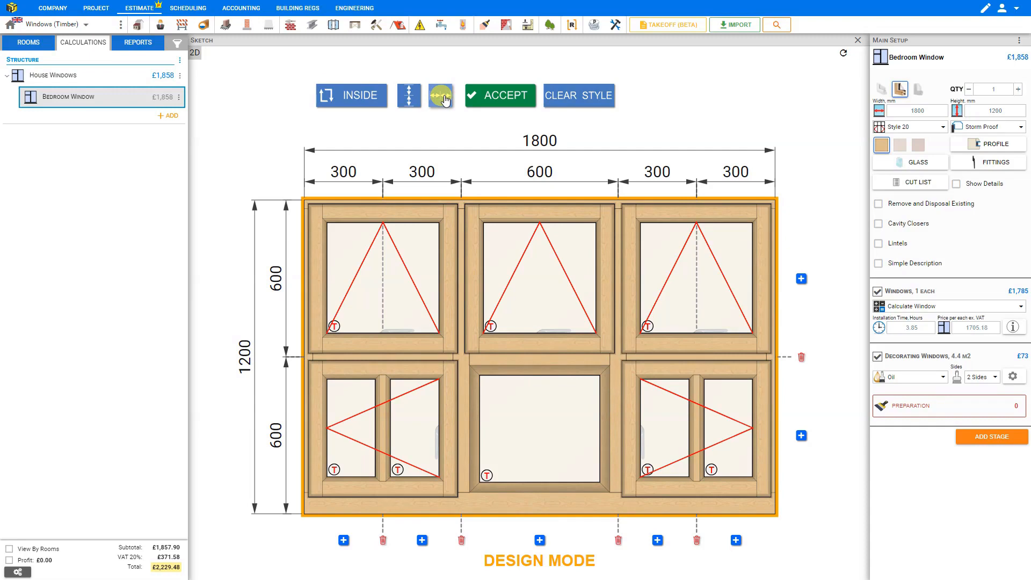
pyautogui.click(443, 97)
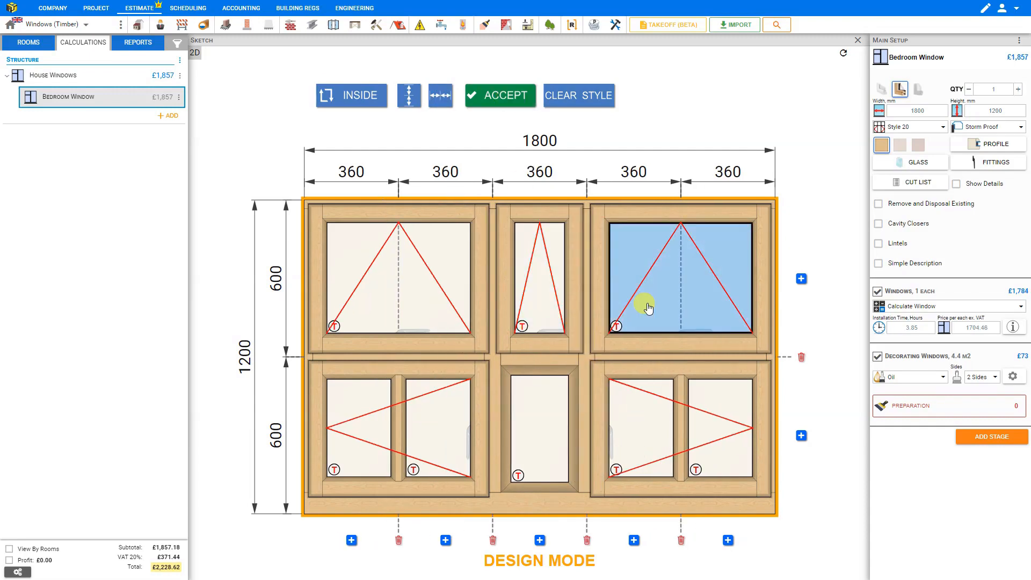
pyautogui.click(598, 377)
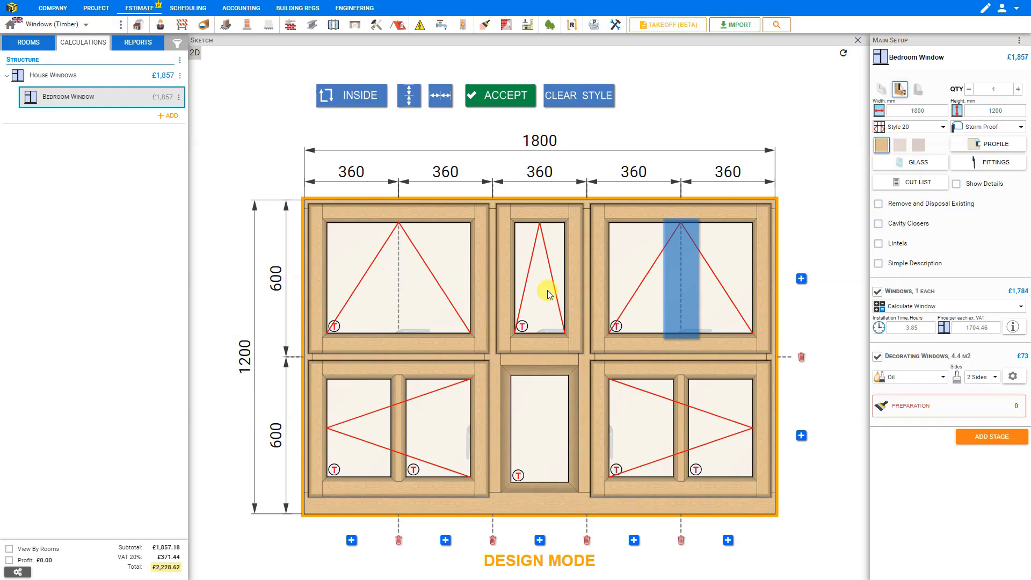
pyautogui.click(501, 104)
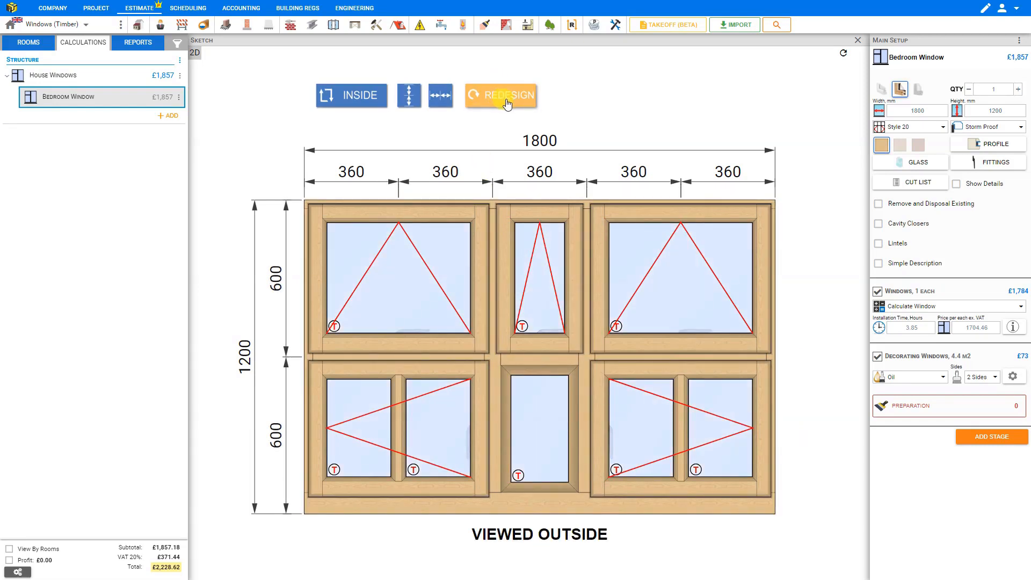
# Set the upper left and upper right panes to the Fixed type.
pyautogui.click(418, 281)
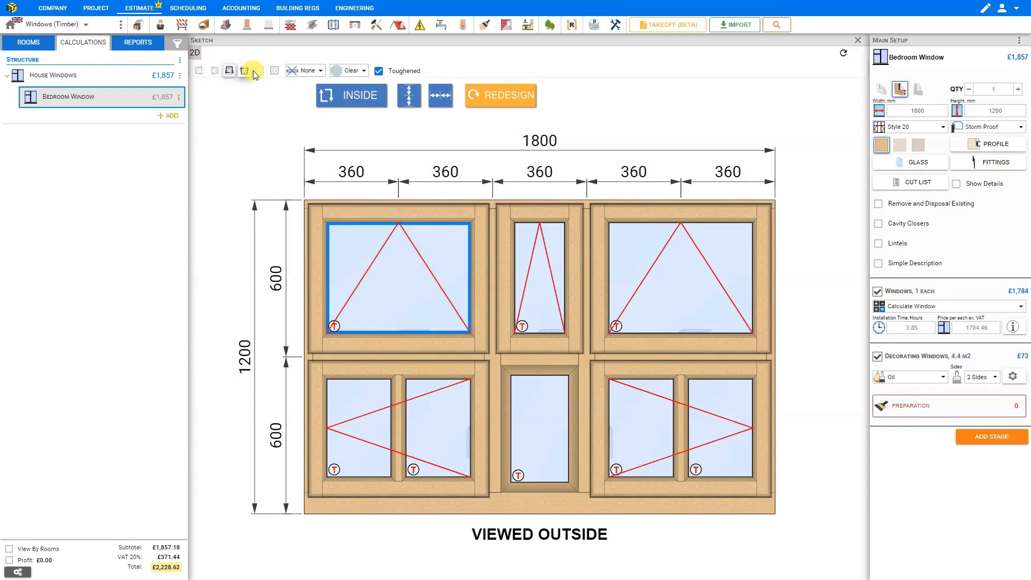
pyautogui.click(260, 72)
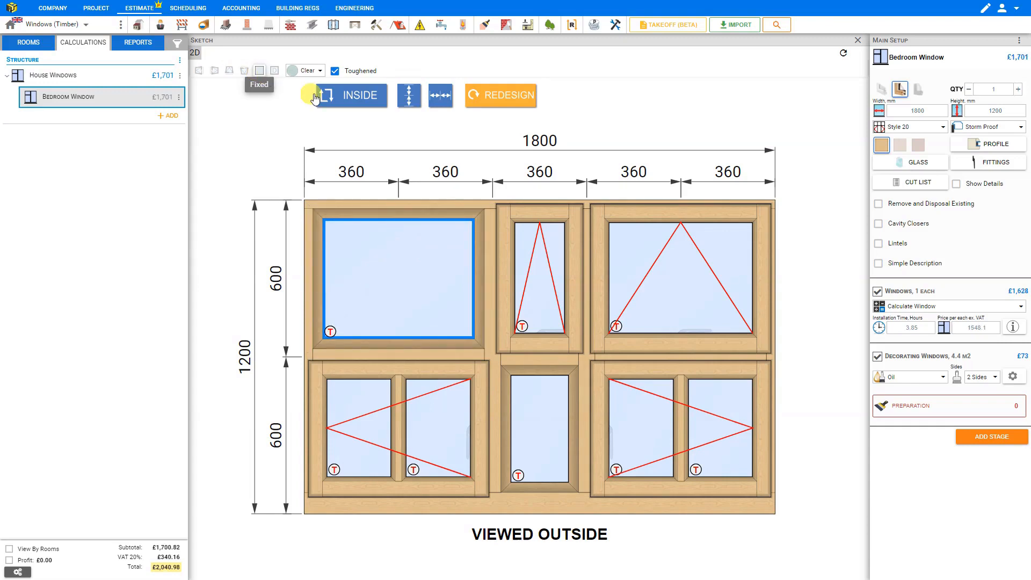
pyautogui.click(654, 247)
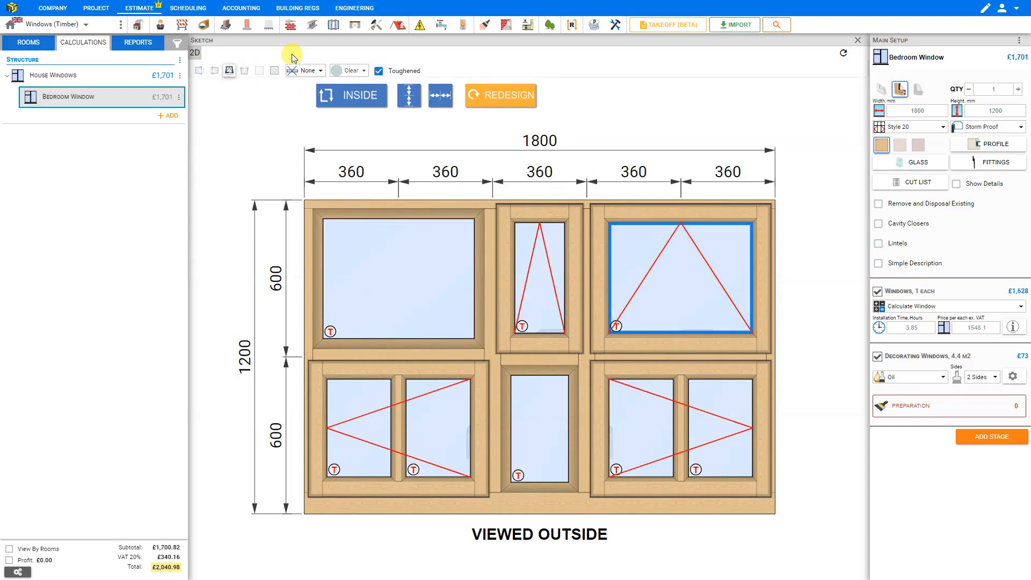
pyautogui.click(259, 72)
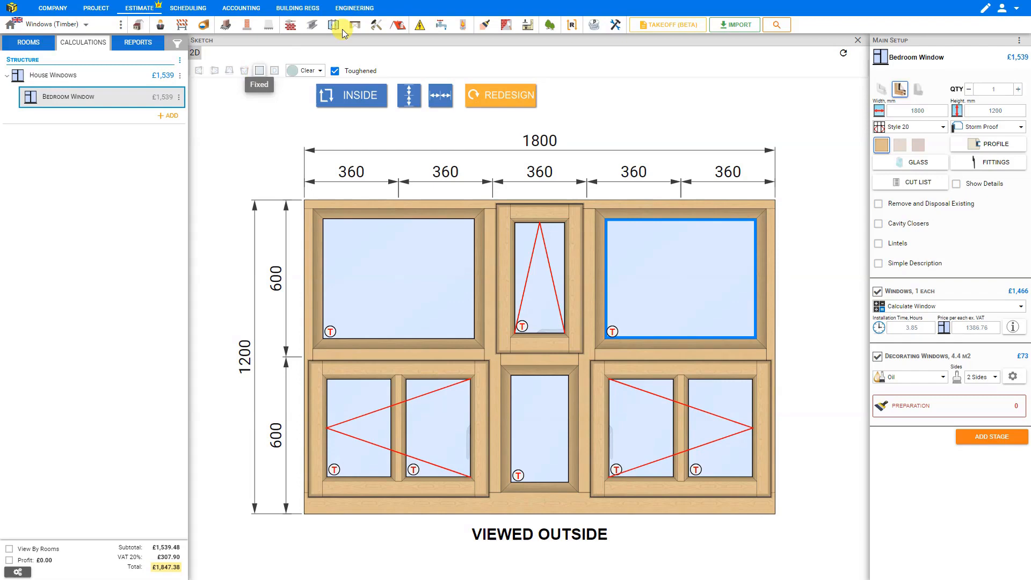
# Redesign the window with a vertical bar in the upper left pane, and toggle the lower left pane's vertical bar off and on.
pyautogui.click(505, 106)
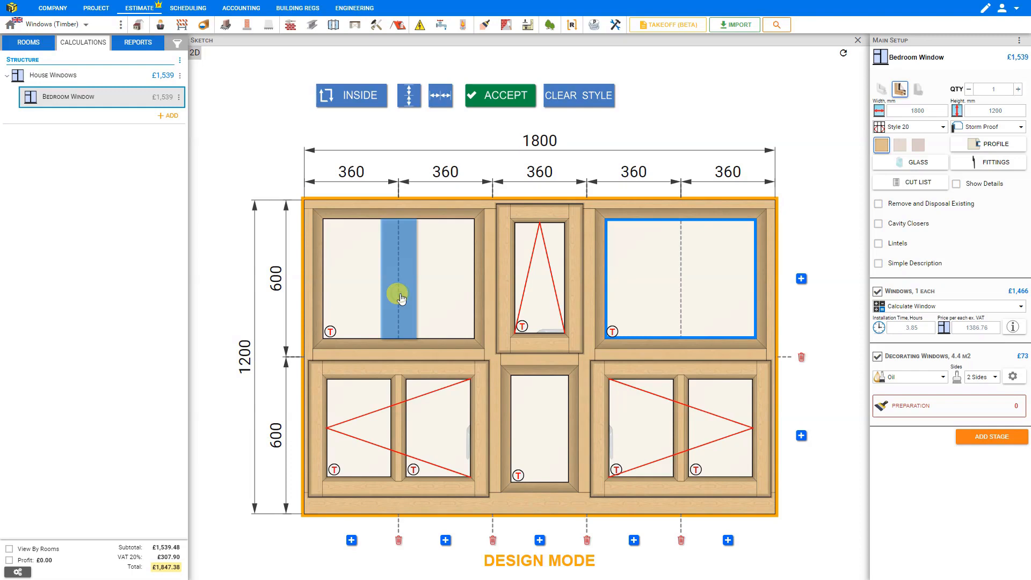
pyautogui.click(396, 225)
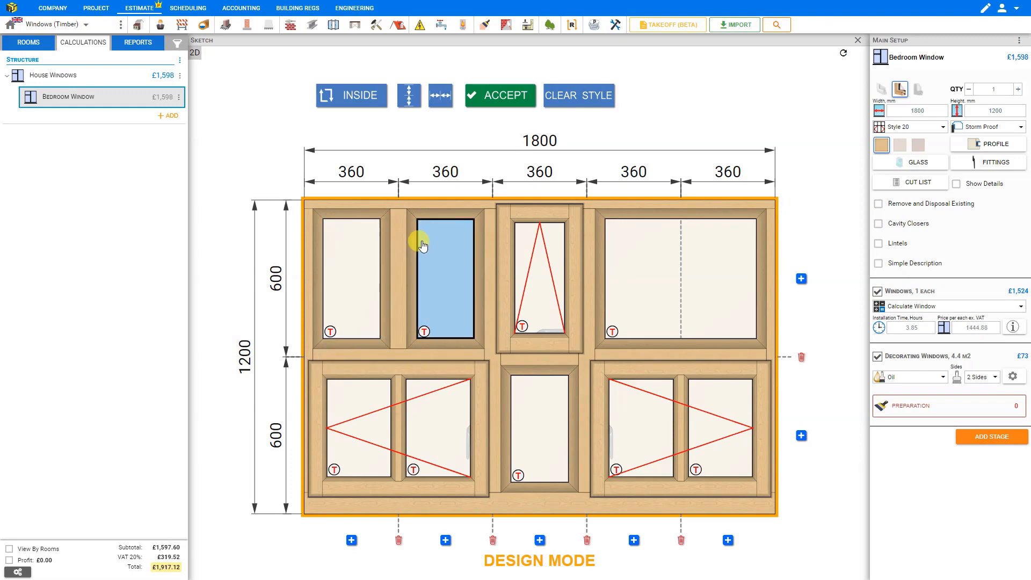
pyautogui.click(397, 435)
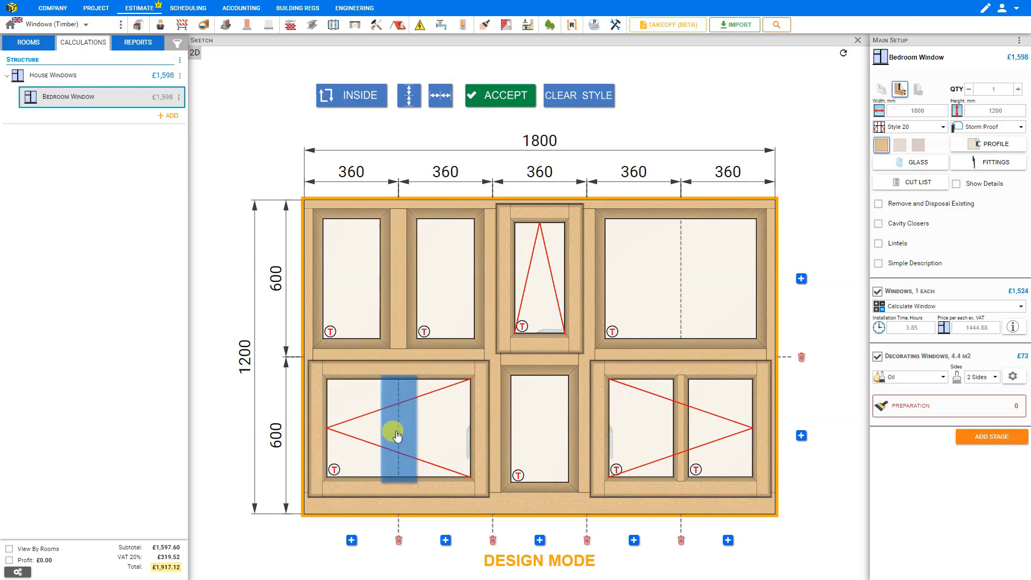
pyautogui.click(398, 435)
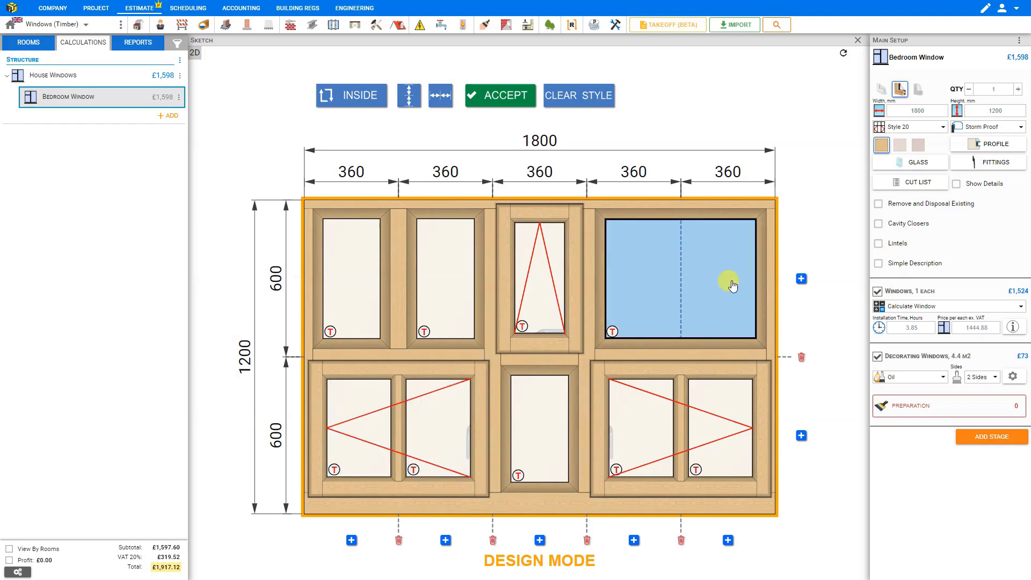
# Add a horizontal grid line through the upper row and try horizontal bars in the upper right and upper middle panes, removing them again.
pyautogui.click(801, 280)
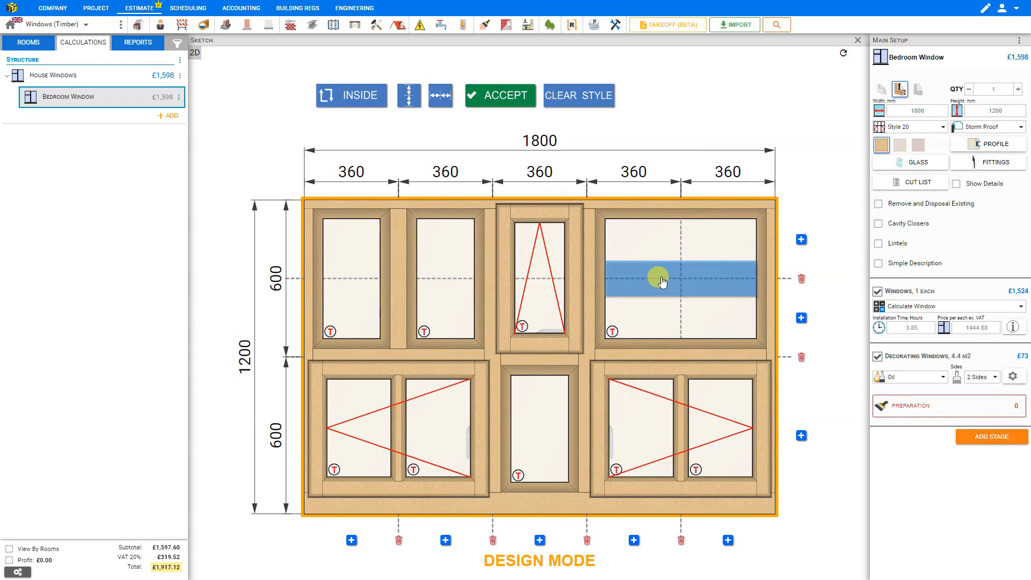
pyautogui.click(662, 281)
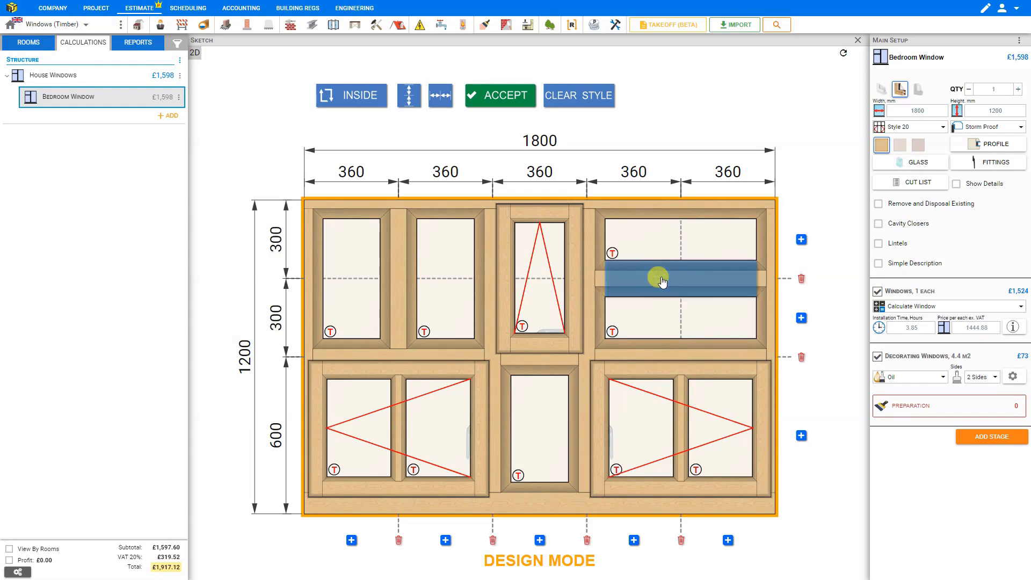
pyautogui.click(539, 279)
pyautogui.click(531, 279)
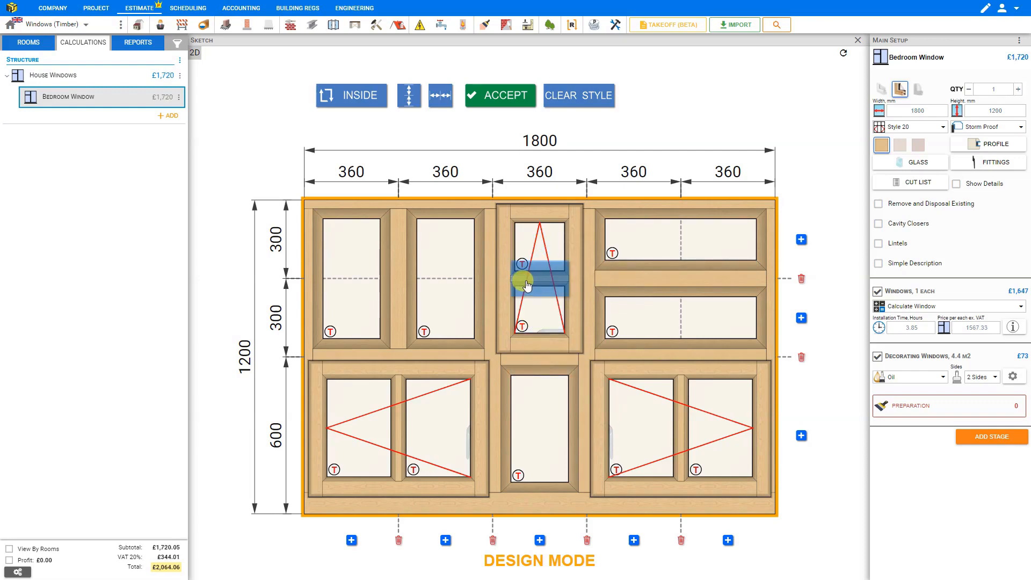
pyautogui.click(629, 284)
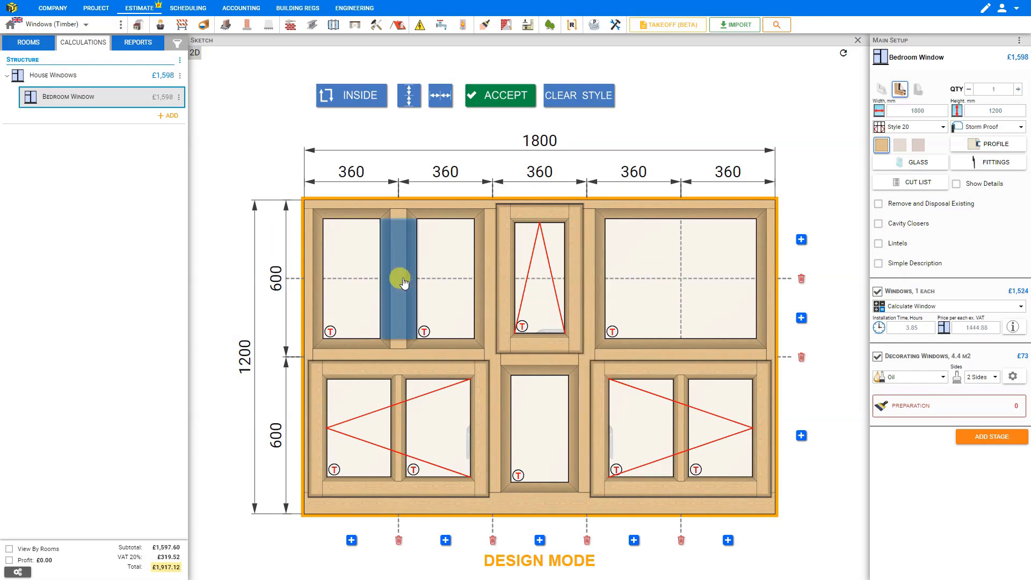
# Remove the vertical bars from the upper left, lower left and lower right panes, and accept the design.
pyautogui.click(404, 283)
pyautogui.click(396, 453)
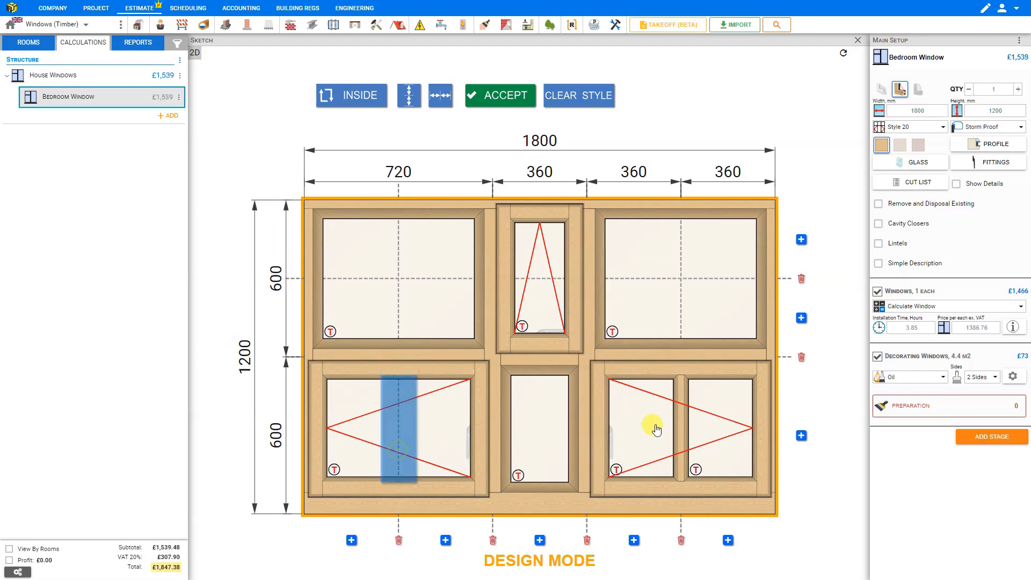
pyautogui.click(682, 428)
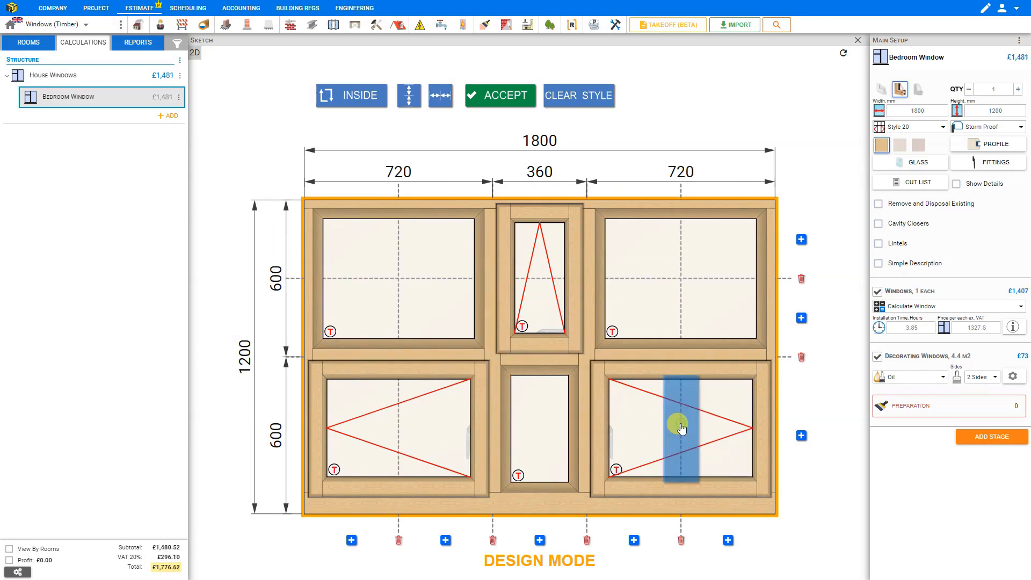
pyautogui.click(505, 98)
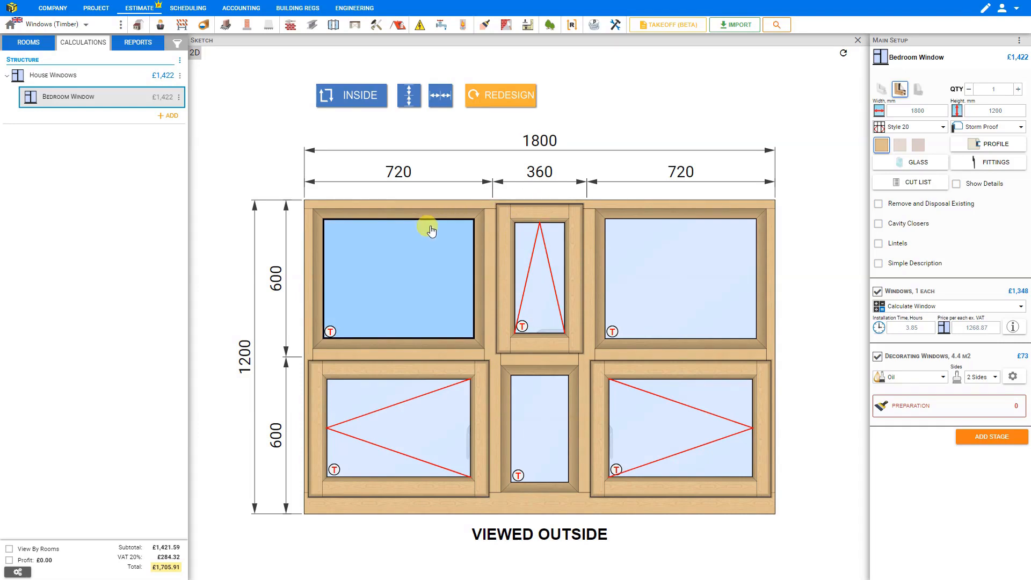
# Change the window to Style 7 and delete the lower horizontal grid line in design mode.
pyautogui.click(944, 129)
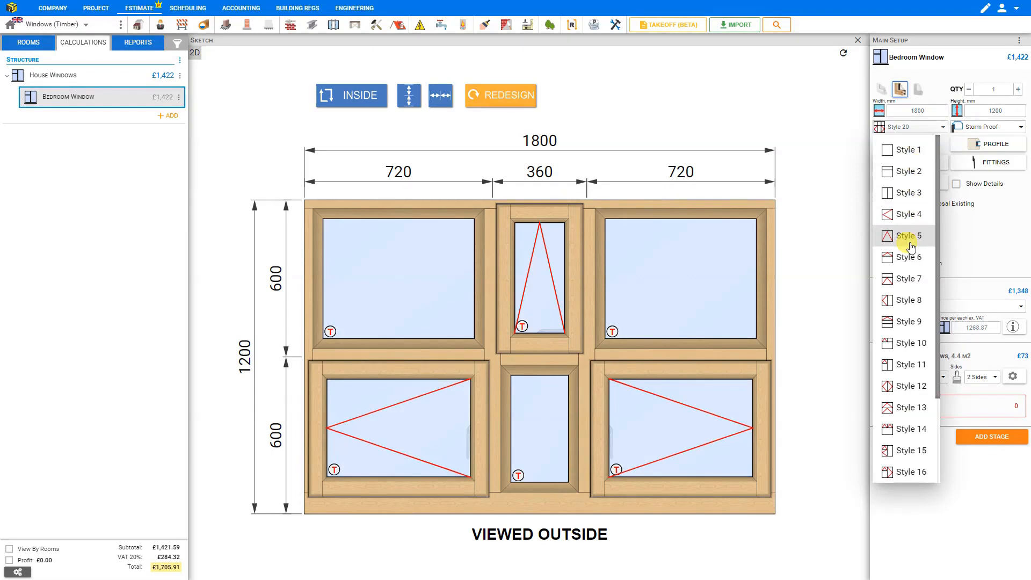
pyautogui.click(915, 279)
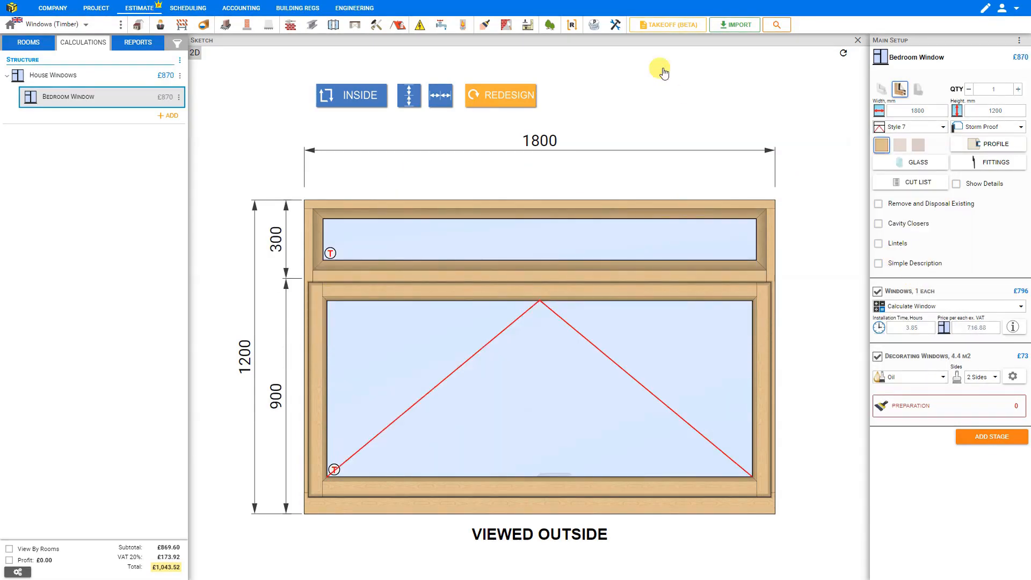
pyautogui.click(513, 95)
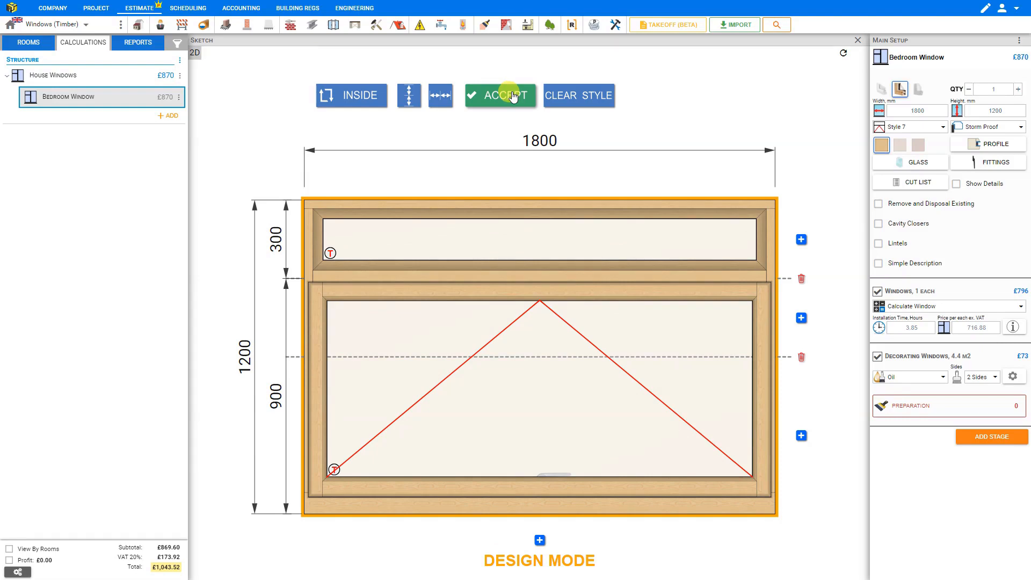
pyautogui.click(584, 324)
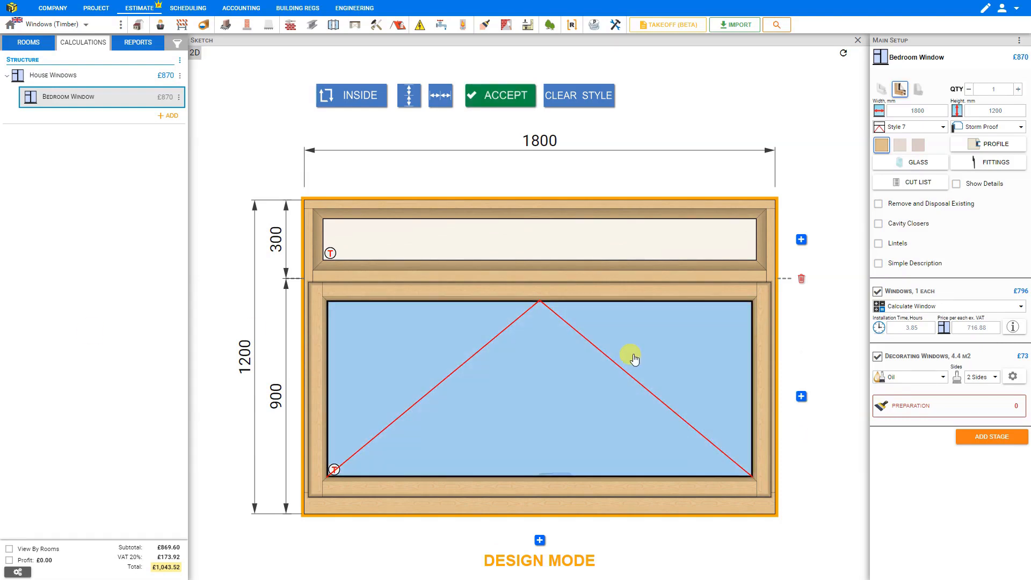
# Add three vertical grid lines across the window and one horizontal grid line halfway through the lower pane.
pyautogui.click(540, 541)
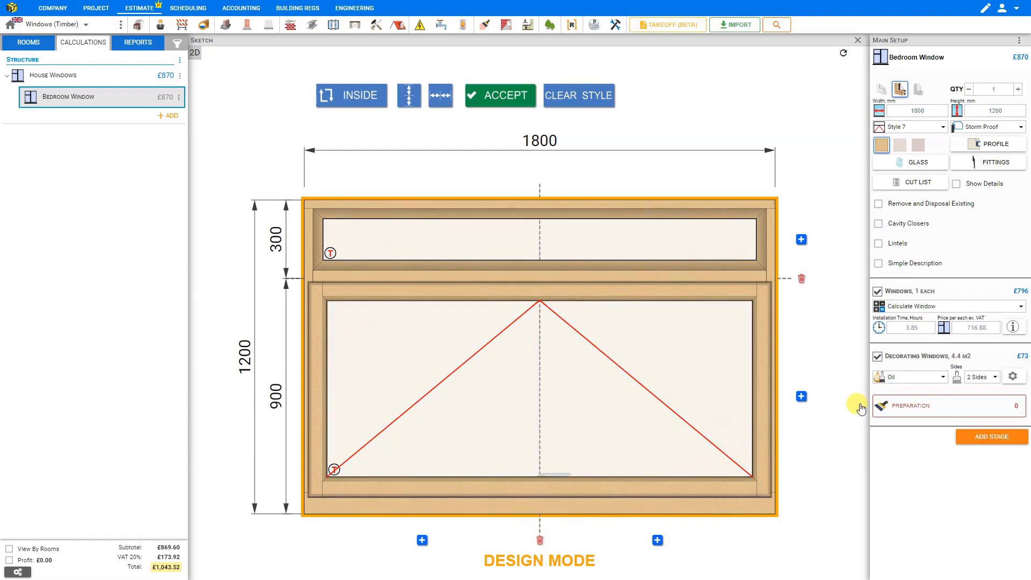
pyautogui.click(801, 397)
pyautogui.click(658, 541)
pyautogui.click(422, 540)
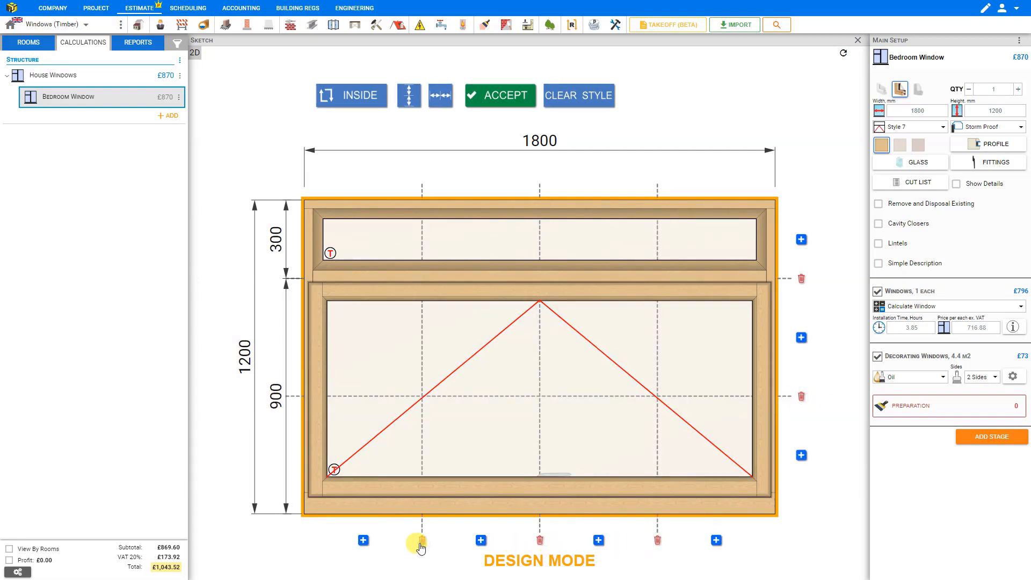
# Space the grid's rows and columns equally and add a horizontal bar across the lower opening pane.
pyautogui.click(409, 96)
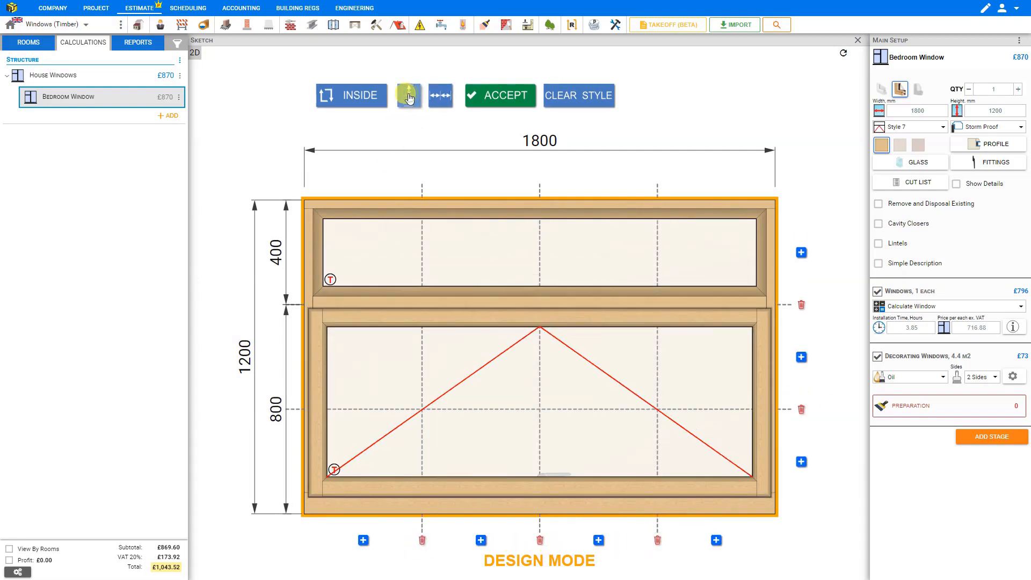
pyautogui.click(441, 95)
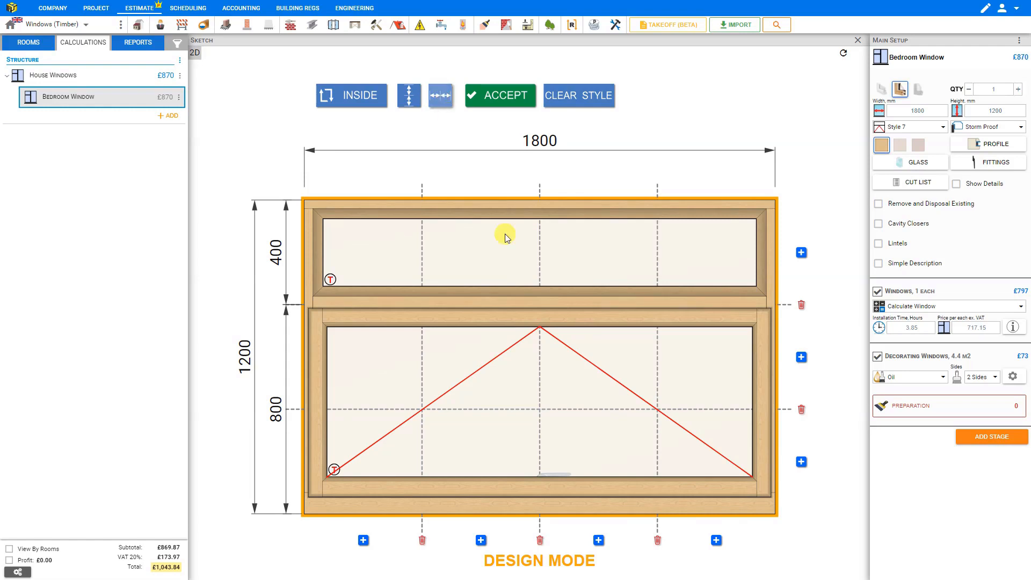
pyautogui.click(570, 410)
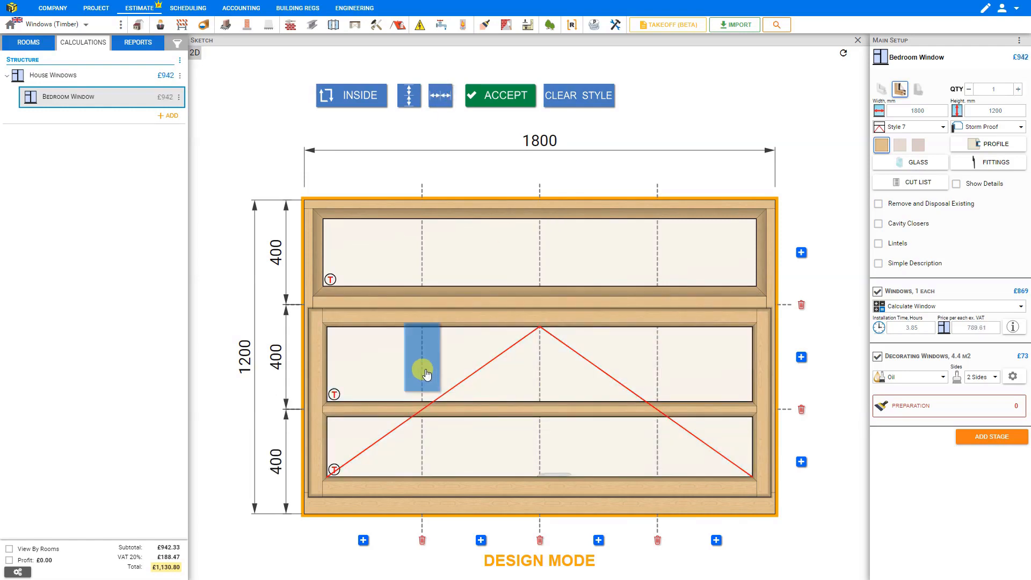
# Add vertical bars along the three grid lines in the middle row of the opening pane.
pyautogui.click(422, 369)
pyautogui.click(539, 379)
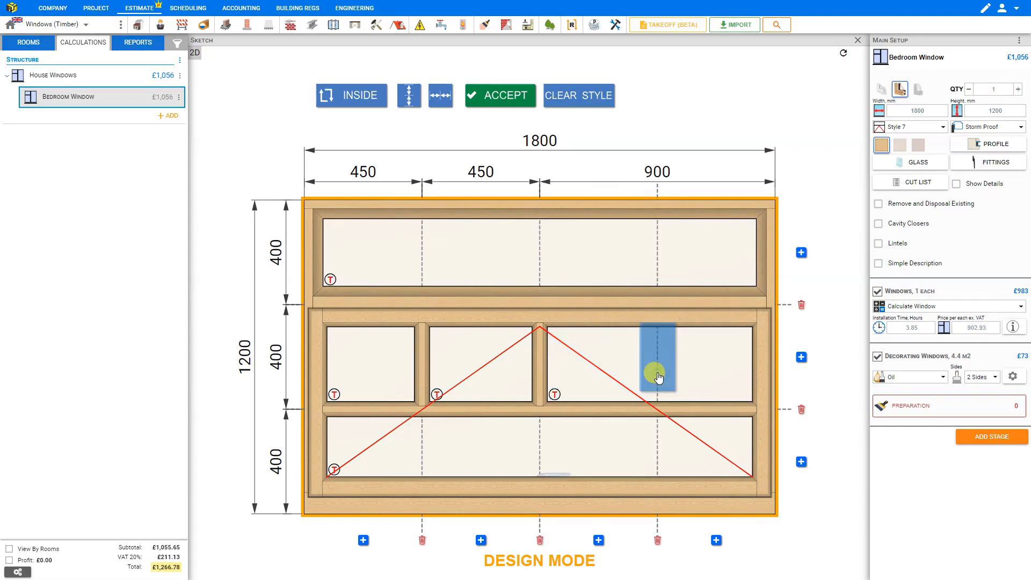
pyautogui.click(656, 370)
# Try widths of 600 mm for the second column and 200 mm for the third, and space the columns equally again.
pyautogui.doubleClick(490, 170)
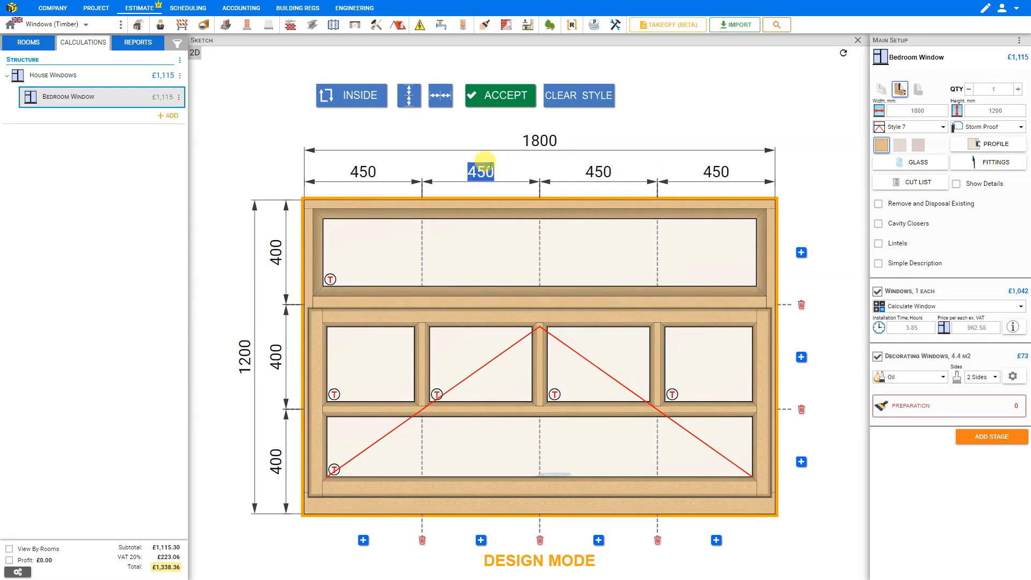
pyautogui.write('600')
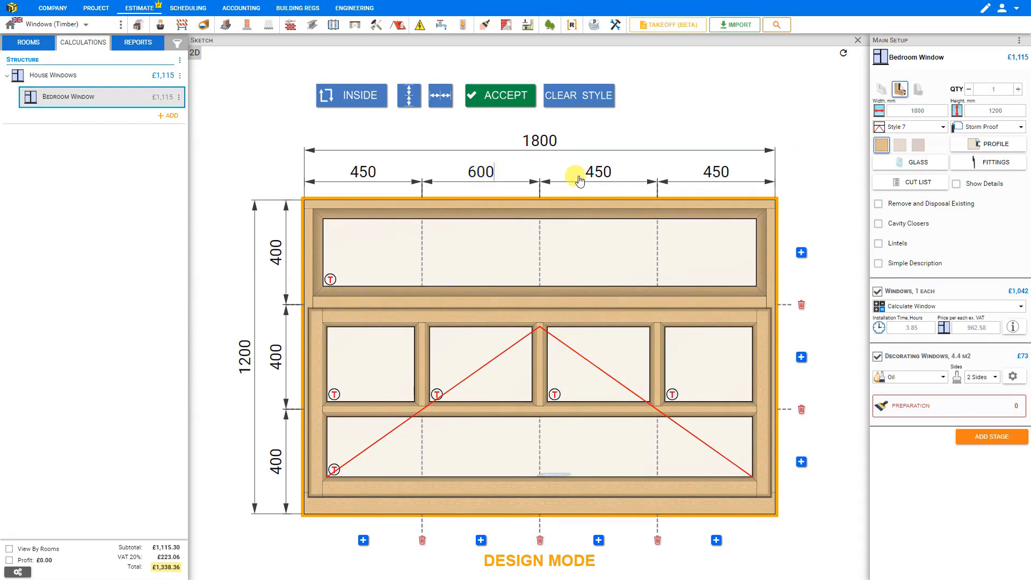
pyautogui.doubleClick(598, 173)
pyautogui.write('200')
pyautogui.press('Return')
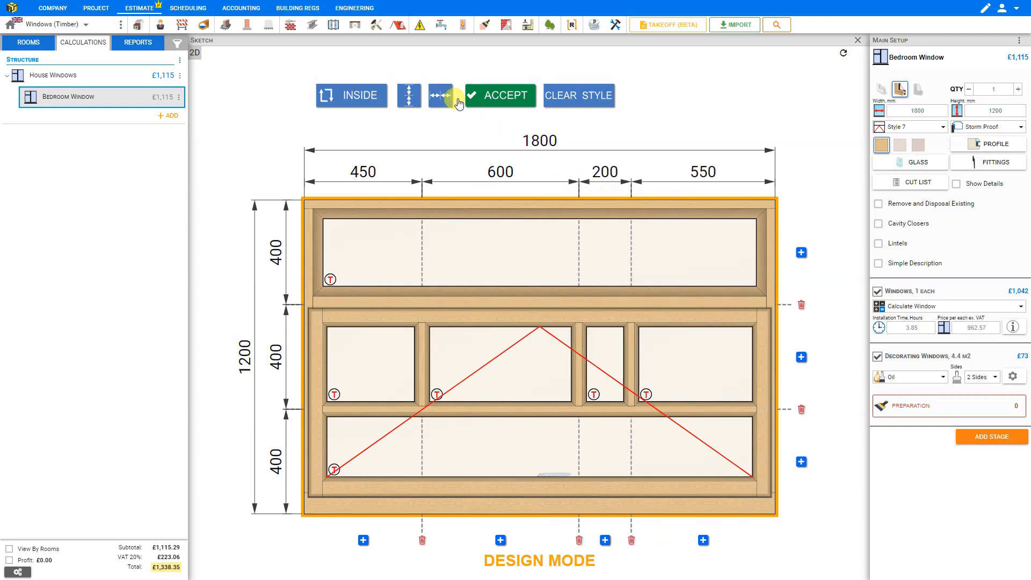
pyautogui.click(442, 95)
# Accept the design and make the upper fixed pane a top opening, with clear toughened glass.
pyautogui.click(508, 101)
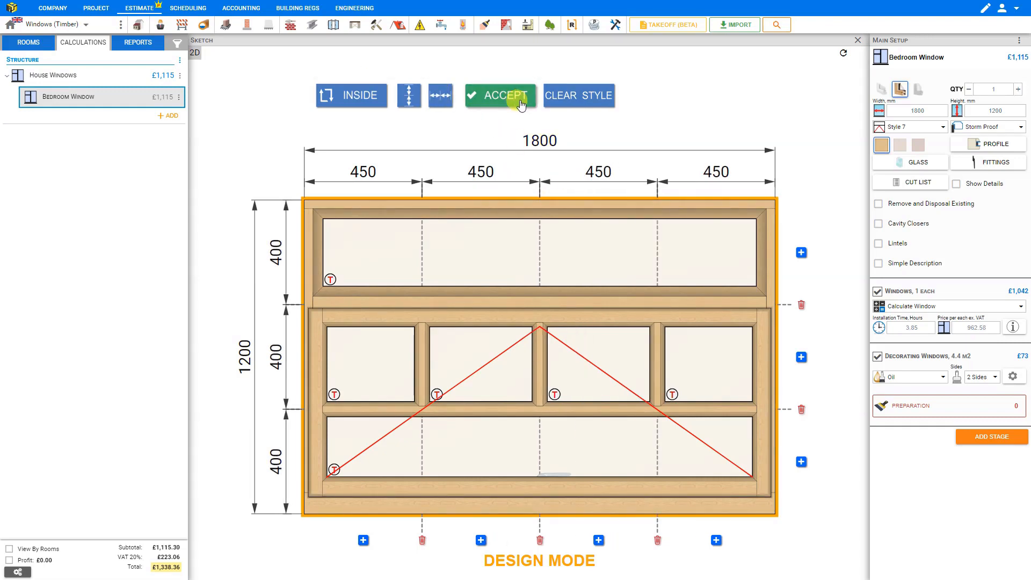
pyautogui.click(554, 257)
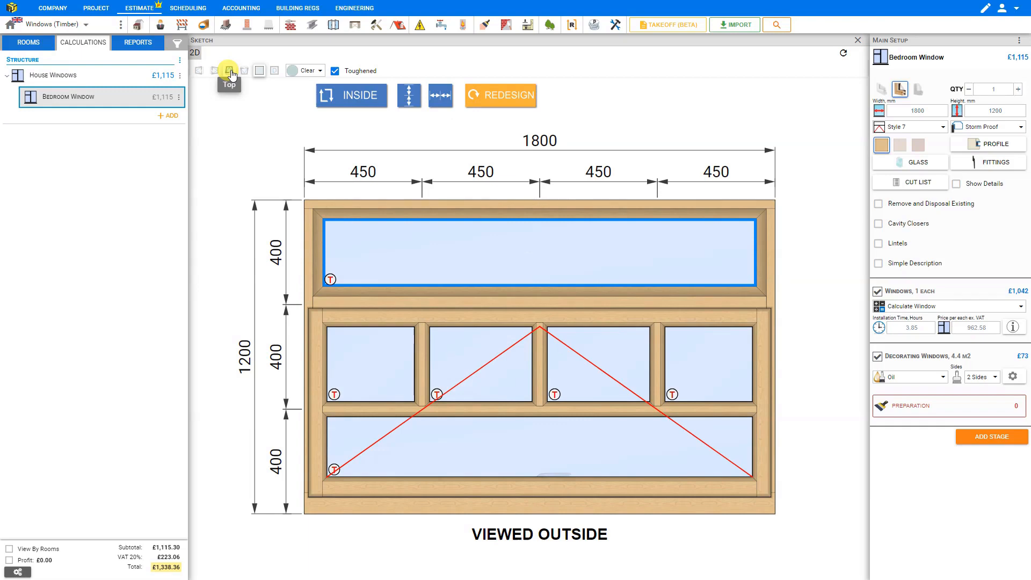
pyautogui.click(230, 73)
pyautogui.click(363, 72)
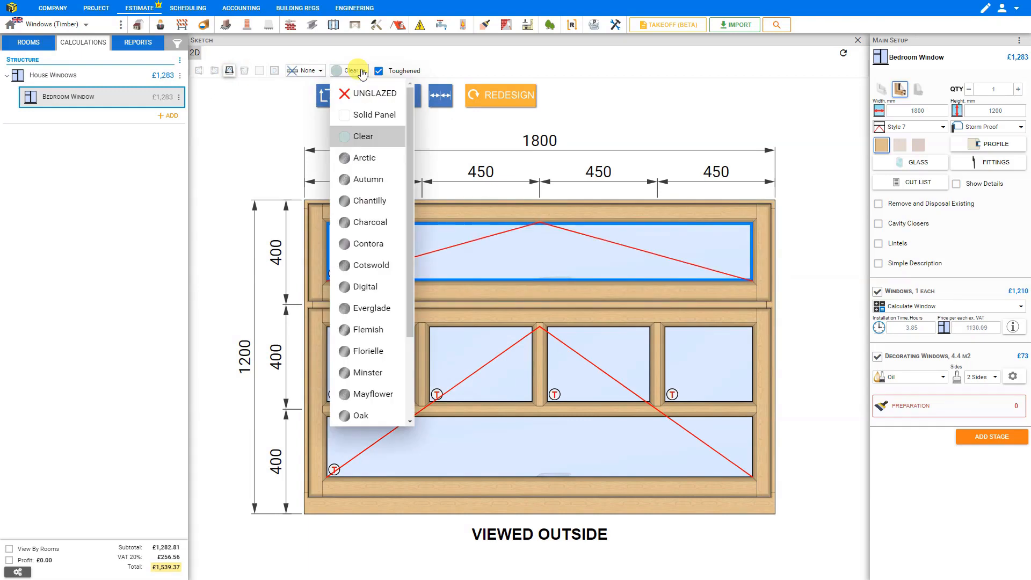
pyautogui.click(363, 72)
pyautogui.click(379, 71)
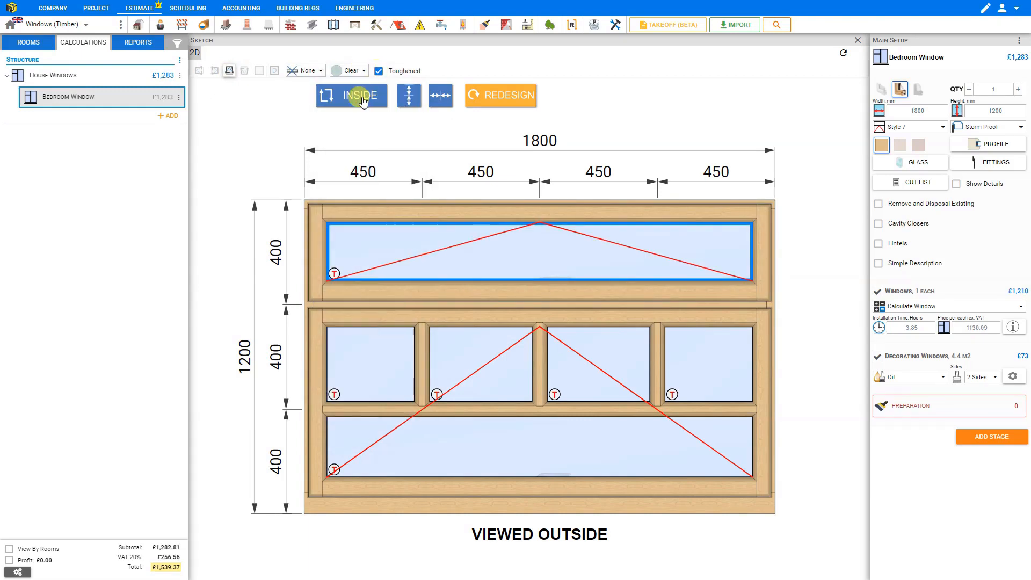
# Try the 265mm and 350mm trickle vents on the upper opening pane, and settle on Trickle Vent 405mm - 5000mm2.
pyautogui.click(320, 72)
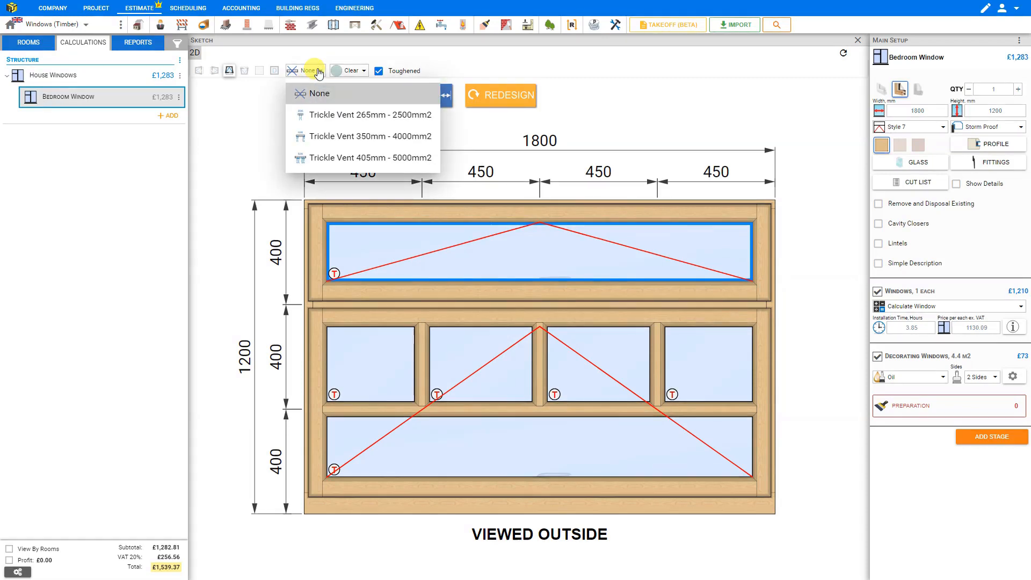
pyautogui.click(328, 115)
pyautogui.click(345, 72)
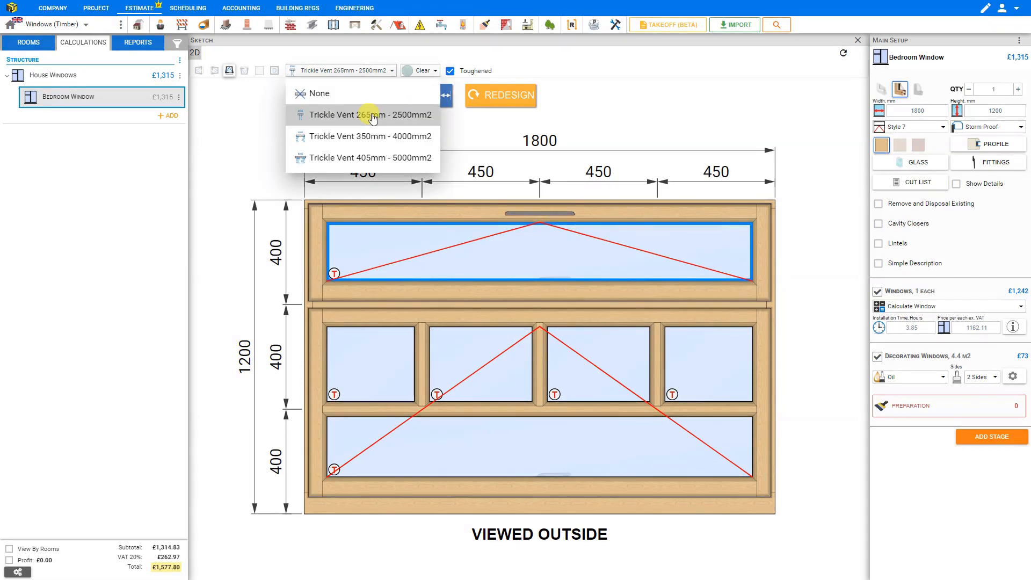
pyautogui.click(370, 136)
pyautogui.click(371, 76)
pyautogui.click(370, 157)
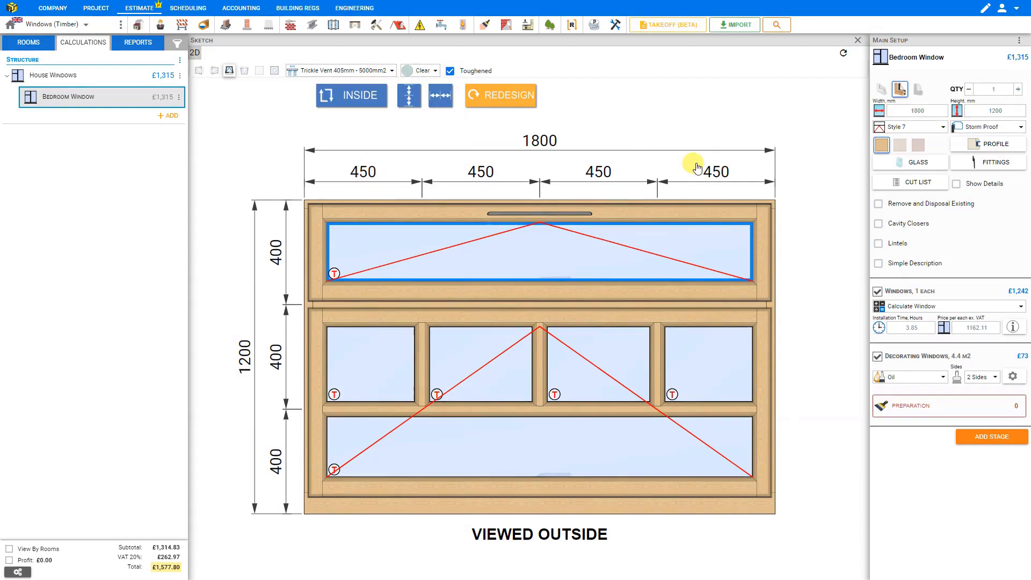
# Change the window to Style 19 and space its columns equally.
pyautogui.click(945, 127)
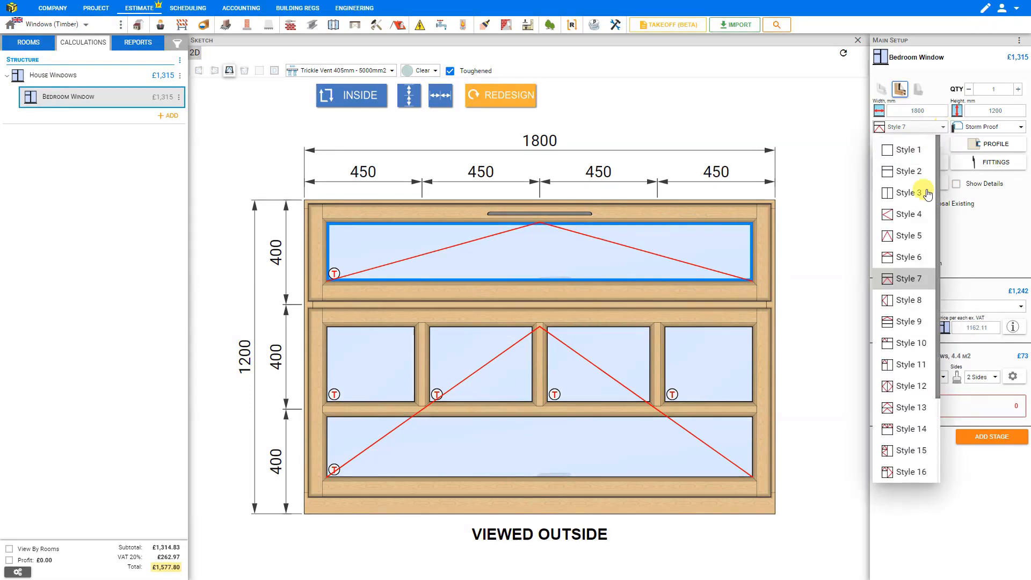
pyautogui.scroll(-2, 908, 344)
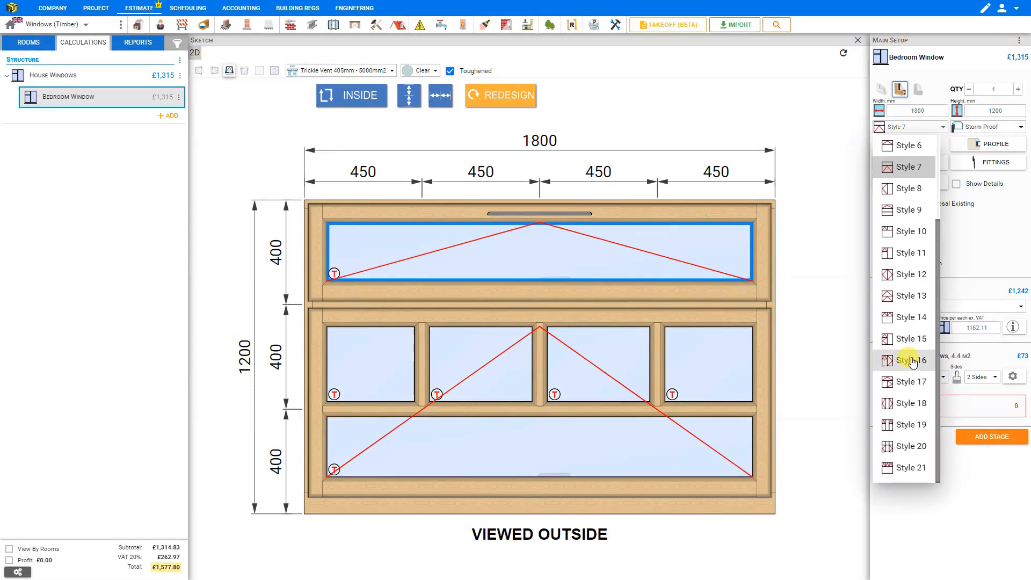
pyautogui.click(913, 425)
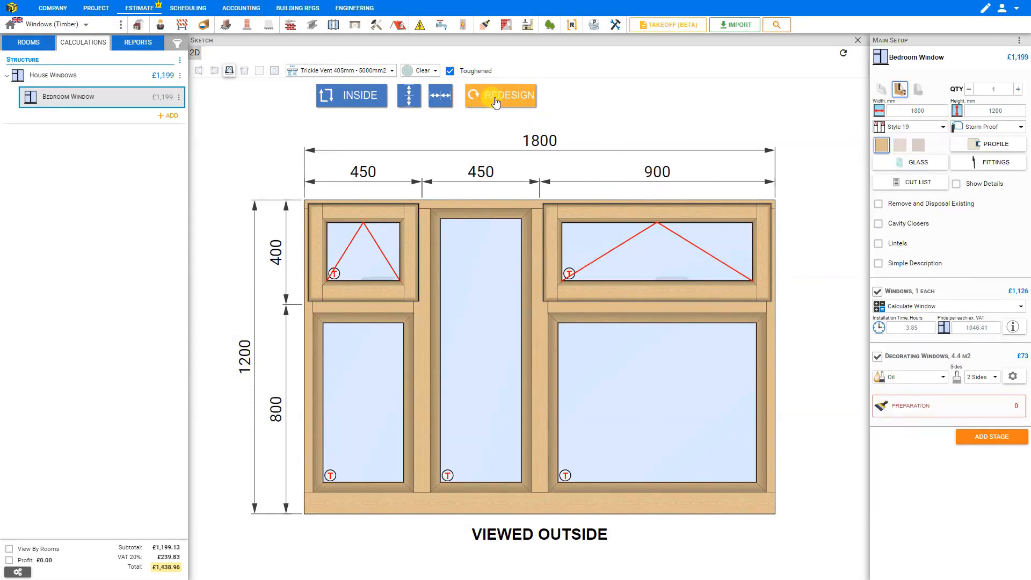
pyautogui.click(440, 95)
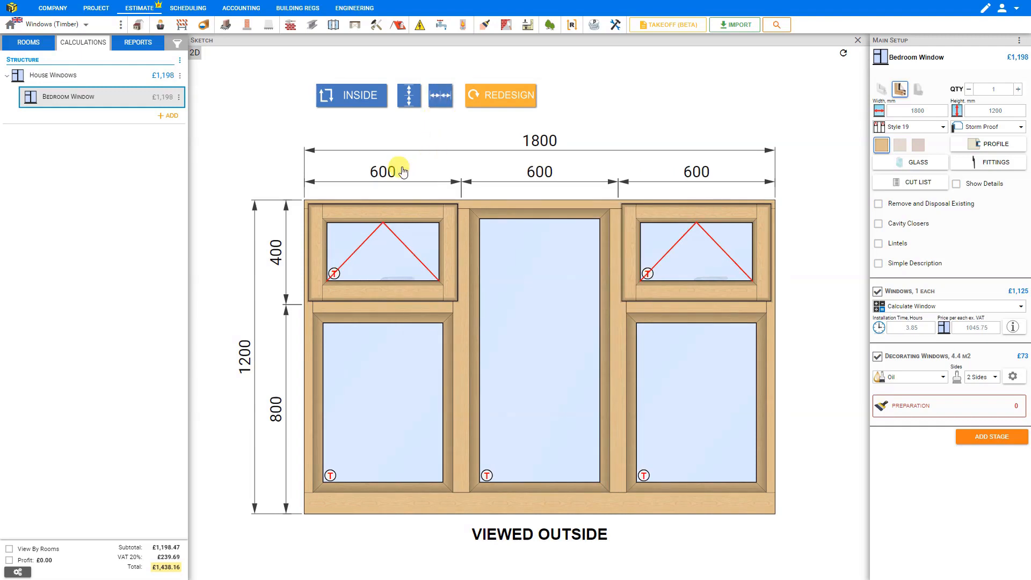
# Set the widths of the first, second and third columns to 400 mm, one after another.
pyautogui.click(384, 171)
pyautogui.write('400')
pyautogui.press('Return')
pyautogui.click(513, 172)
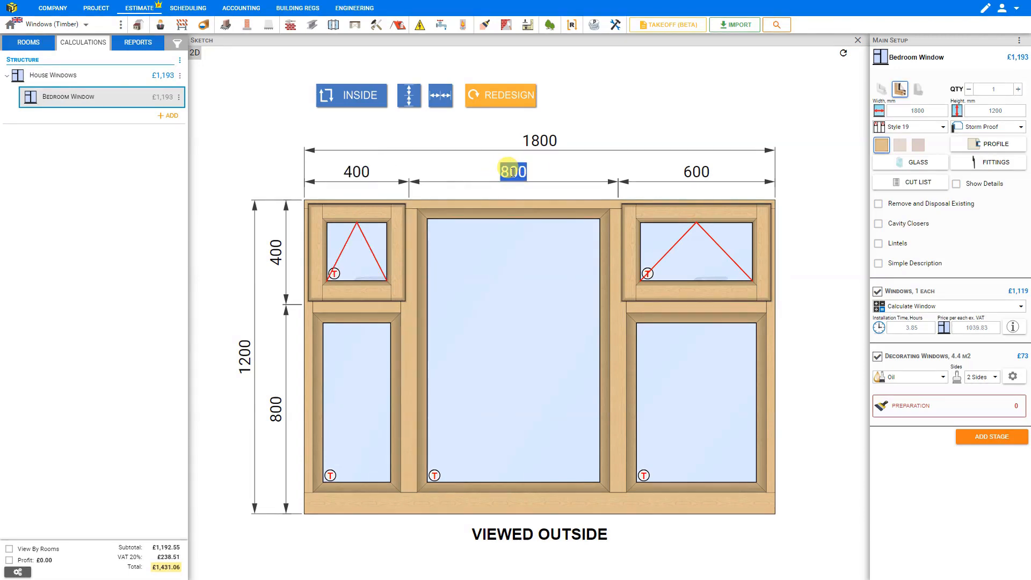
pyautogui.write('400')
pyautogui.press('Return')
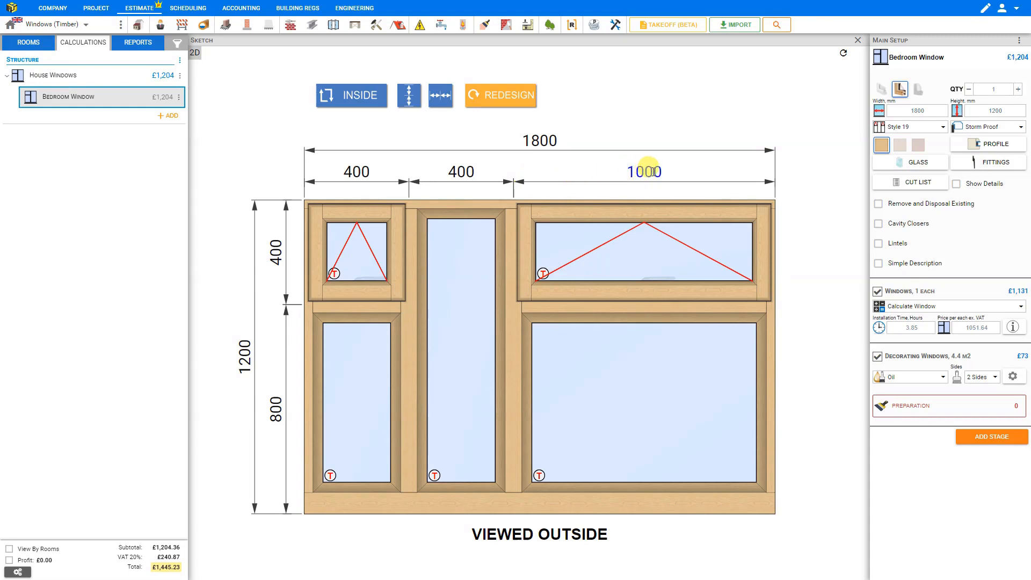
pyautogui.doubleClick(652, 172)
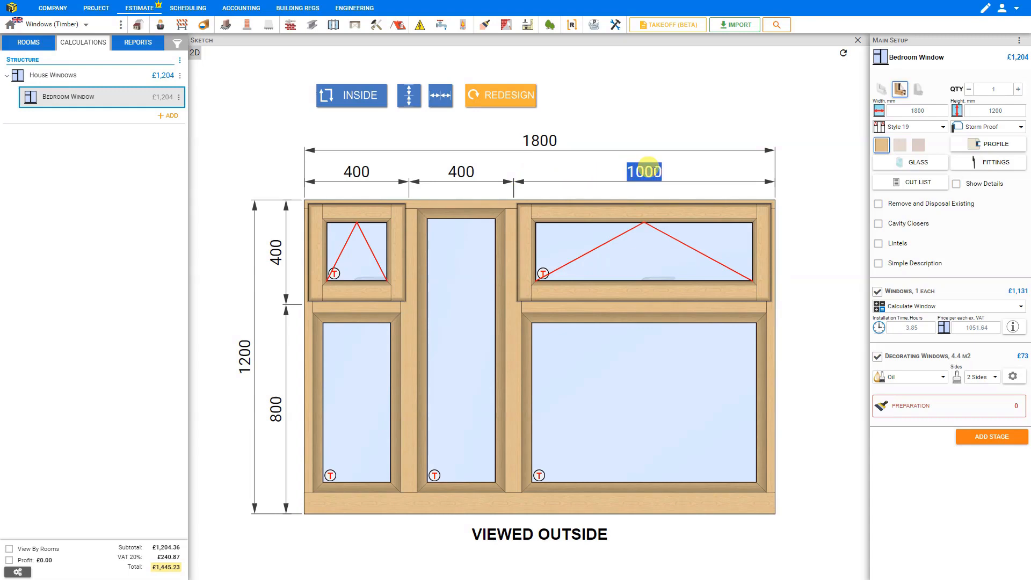
pyautogui.write('400')
pyautogui.press('Return')
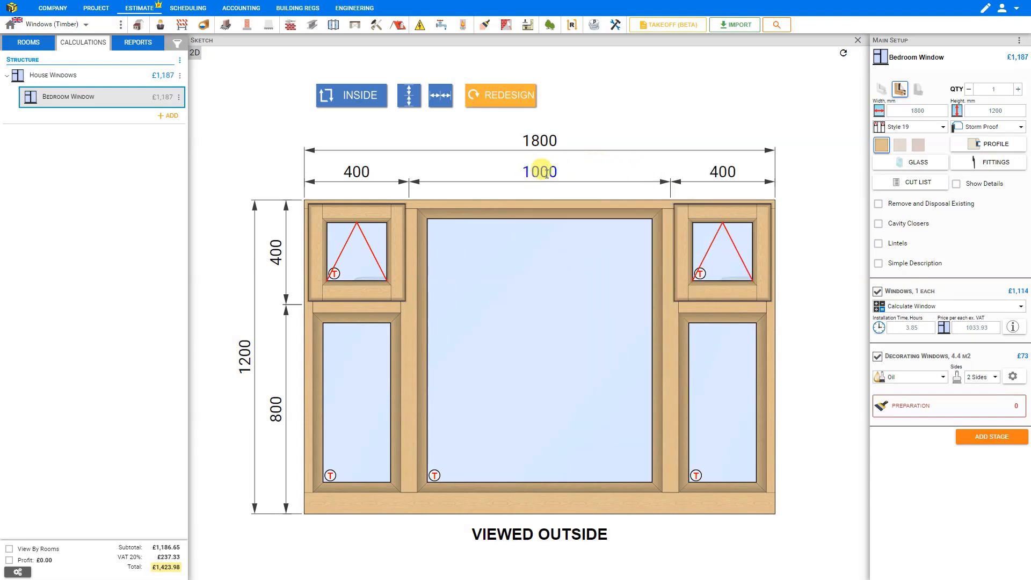
# Try a middle column width of 1200 mm, and space the three columns equally again.
pyautogui.click(546, 173)
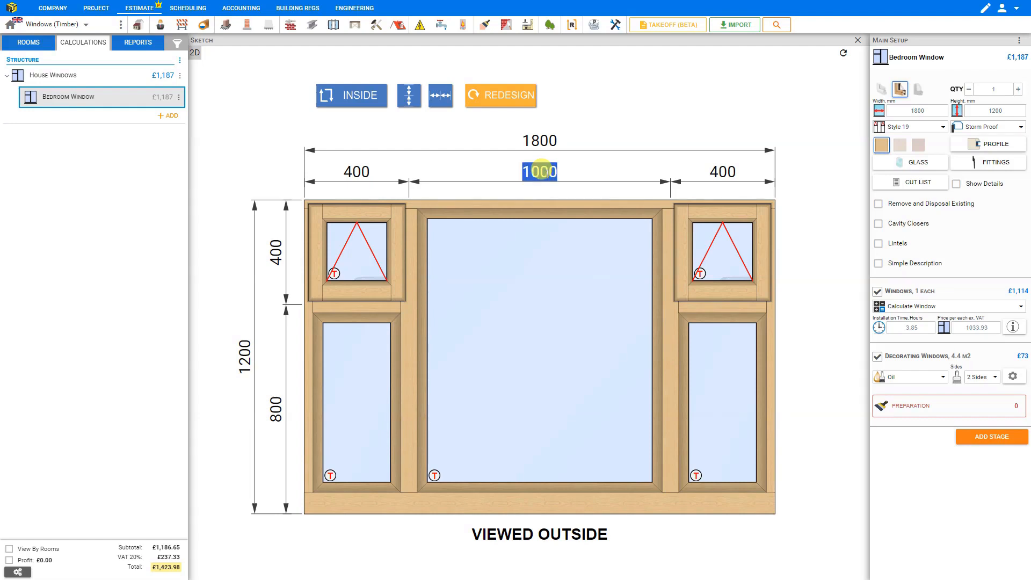
pyautogui.write('1')
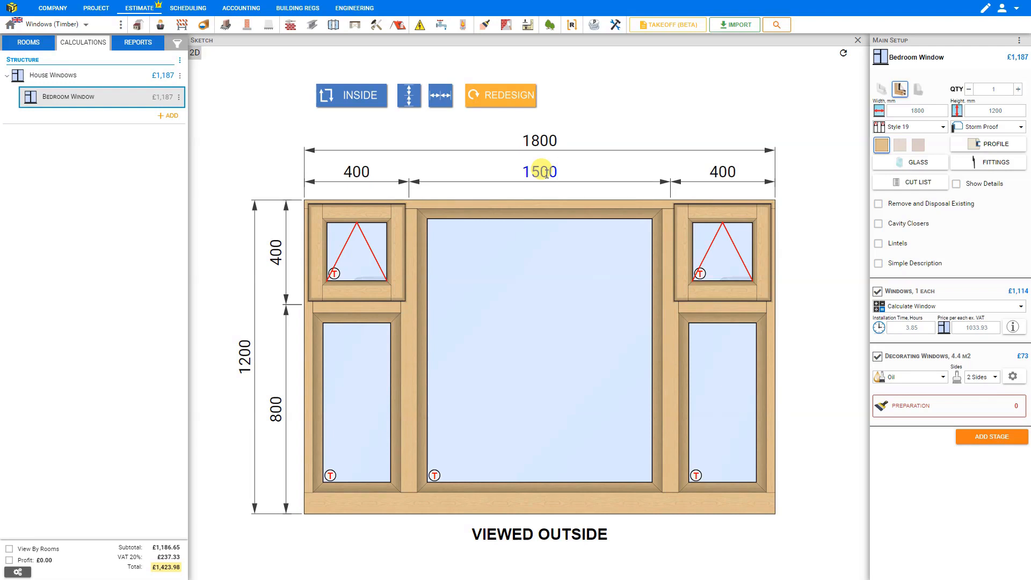
pyautogui.write('200')
pyautogui.press('Return')
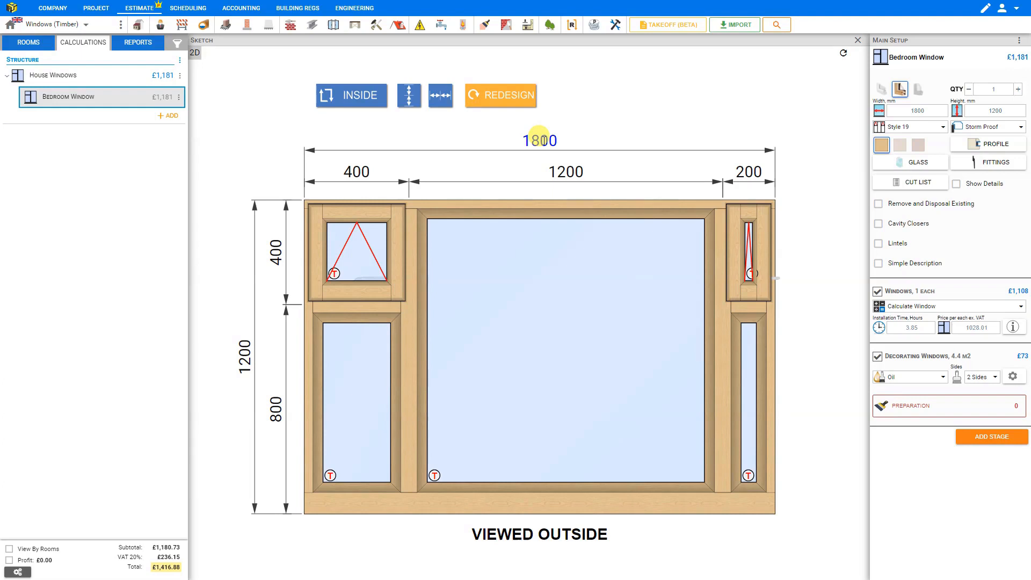
pyautogui.click(442, 97)
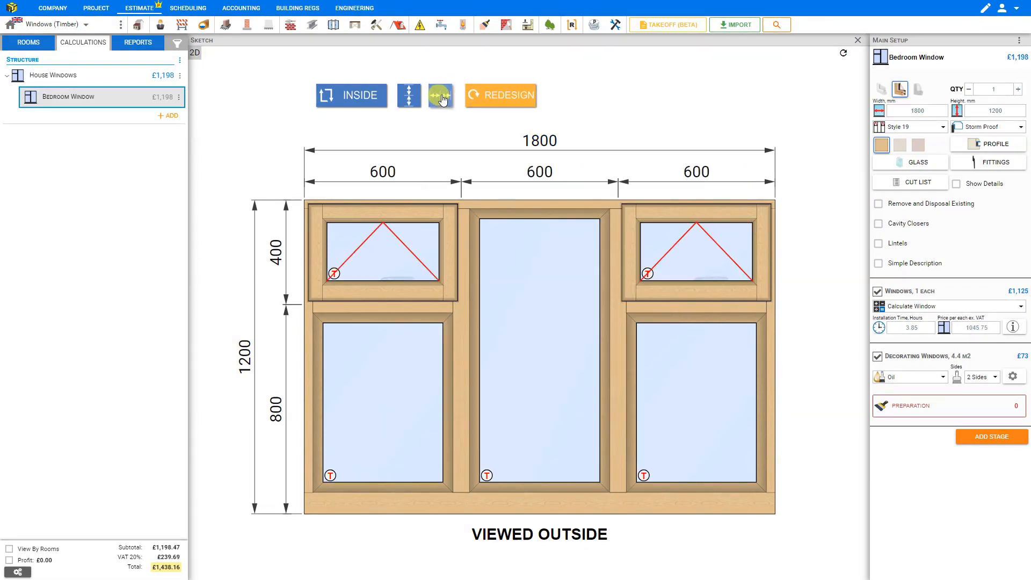
# Try Oak and Sapele as the window's timber, and return to the original timber.
pyautogui.click(900, 146)
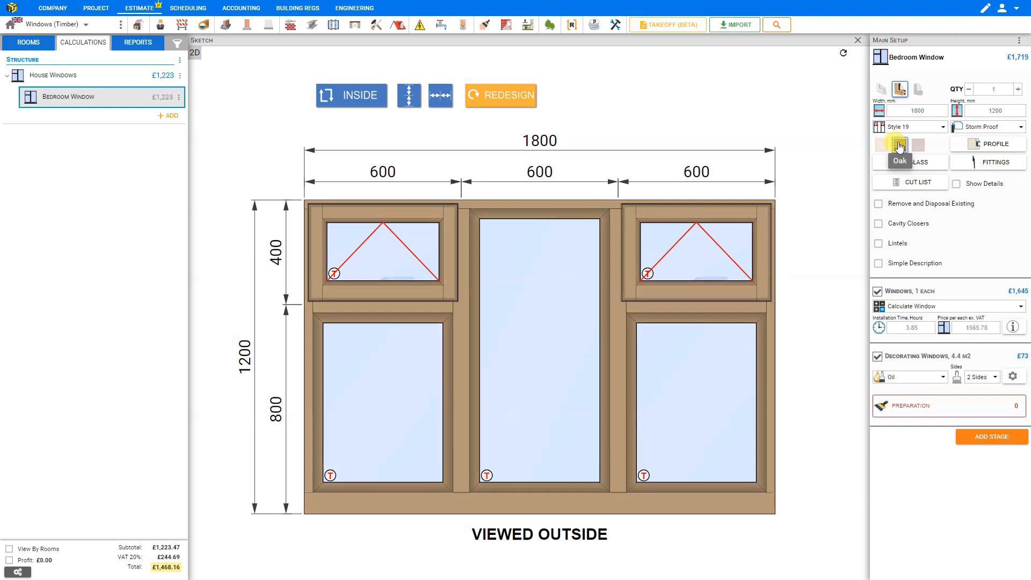
pyautogui.click(919, 146)
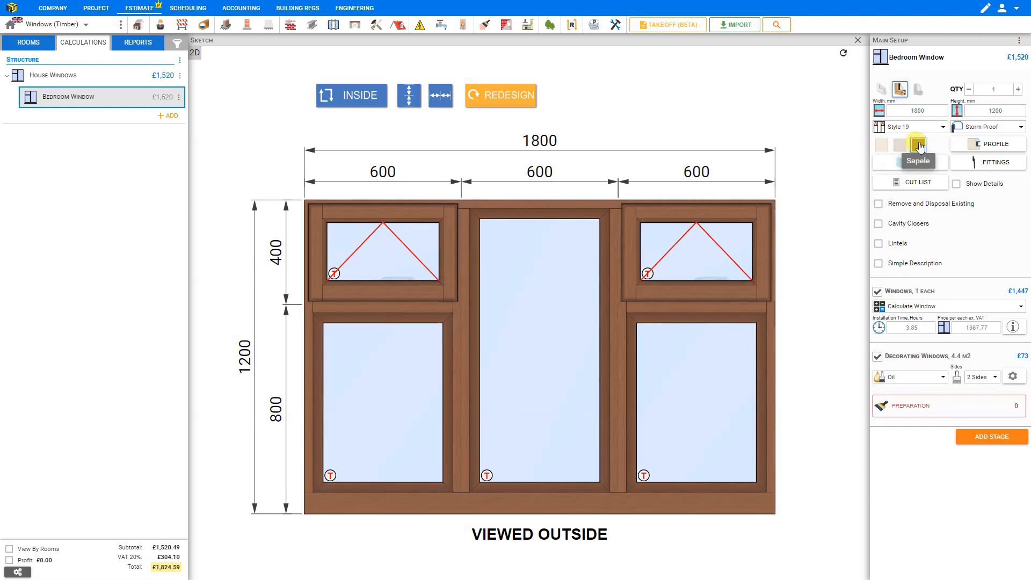
pyautogui.click(882, 145)
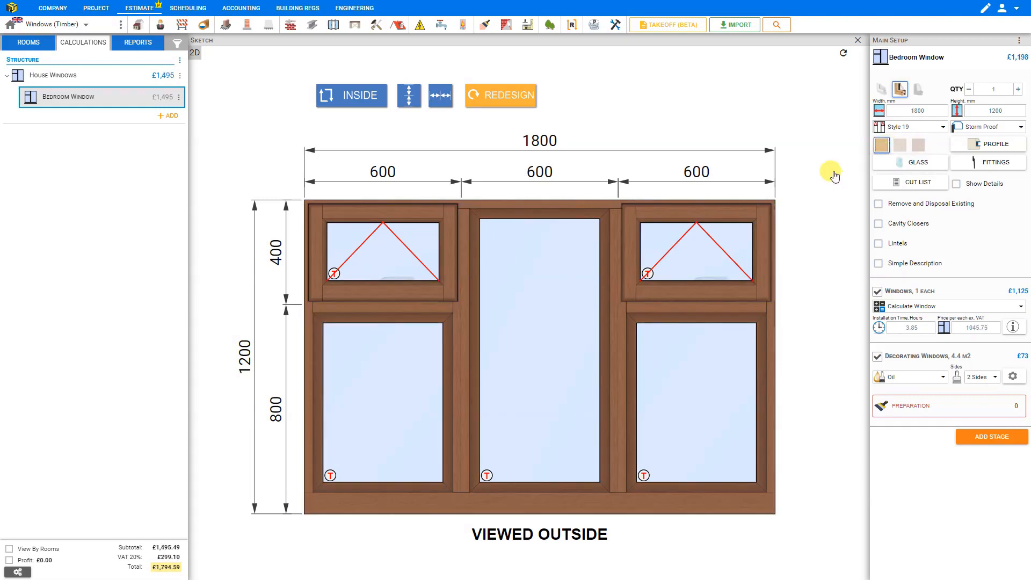
# Try the Flush Casement type for the window, and return it to Storm Proof.
pyautogui.click(1016, 132)
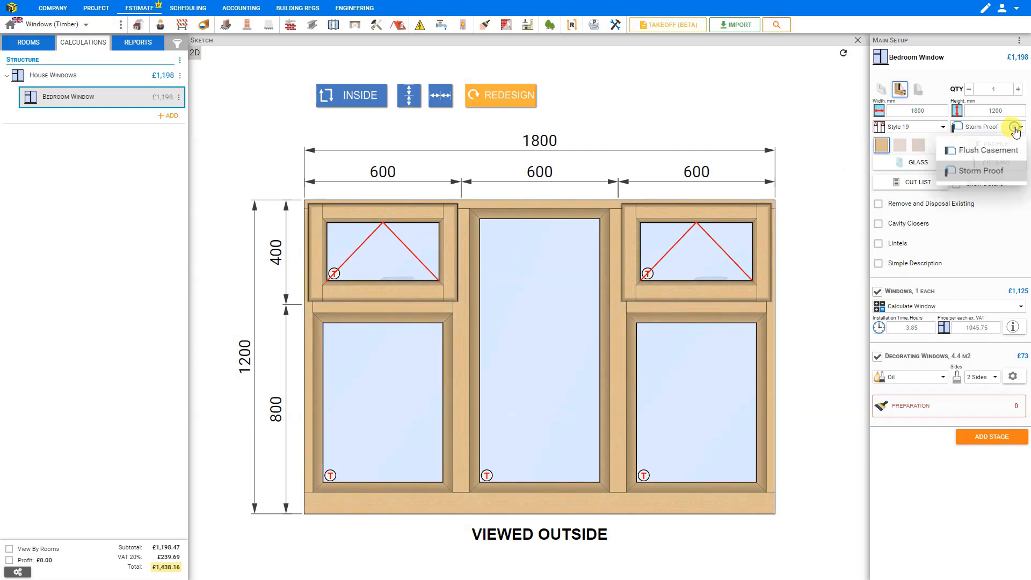
pyautogui.click(1004, 147)
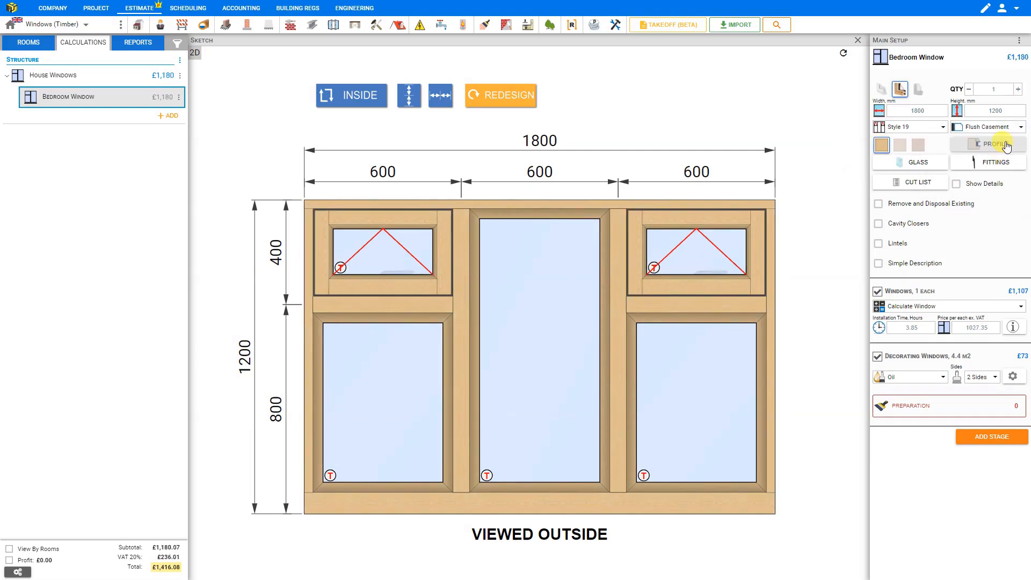
pyautogui.click(1008, 129)
pyautogui.click(996, 169)
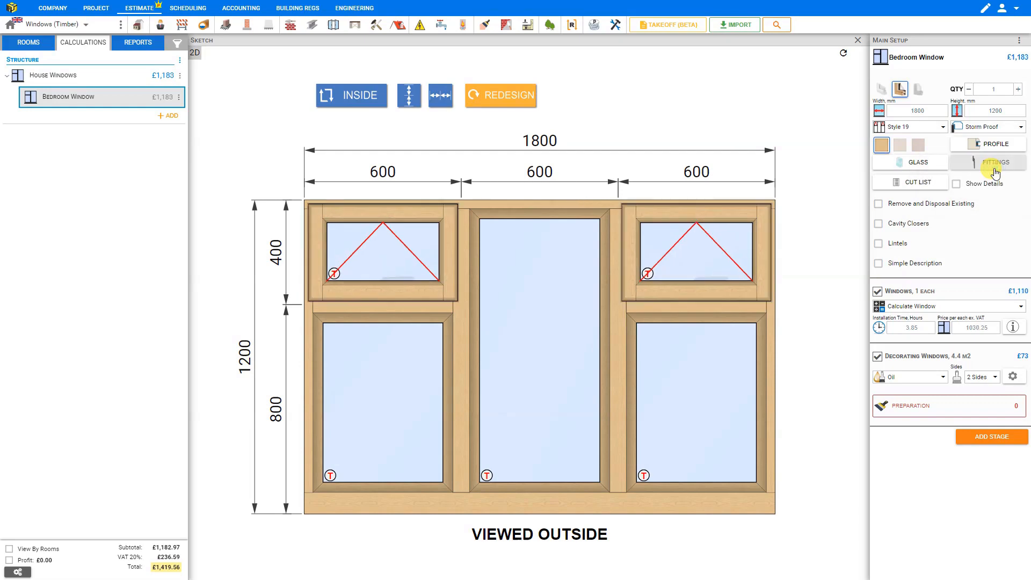
# In the profile settings, try Square and Scotia for the frame's glass beading, and settle on Quadrant.
pyautogui.click(997, 148)
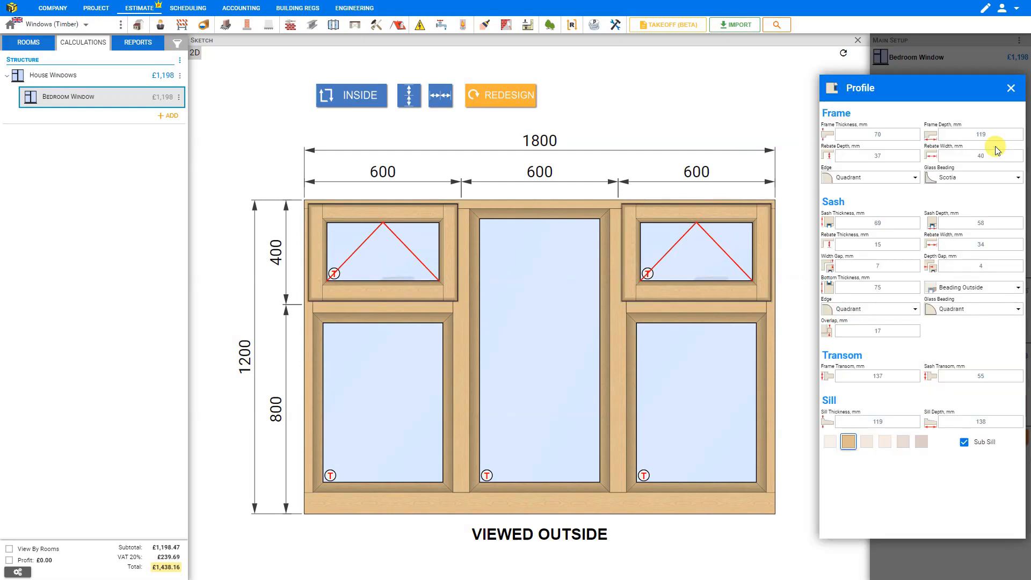
pyautogui.click(994, 178)
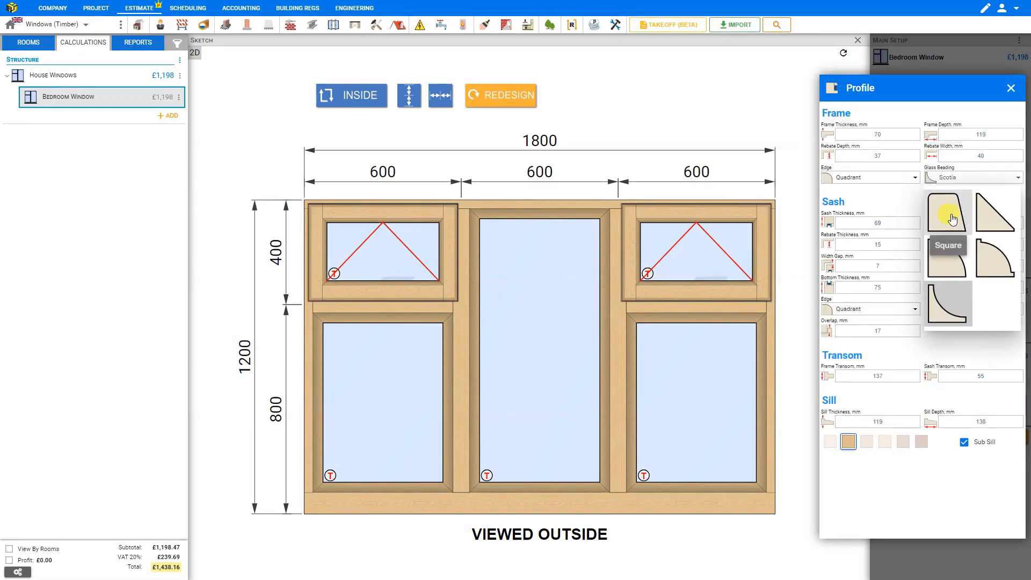
pyautogui.click(953, 220)
pyautogui.click(991, 180)
pyautogui.click(936, 302)
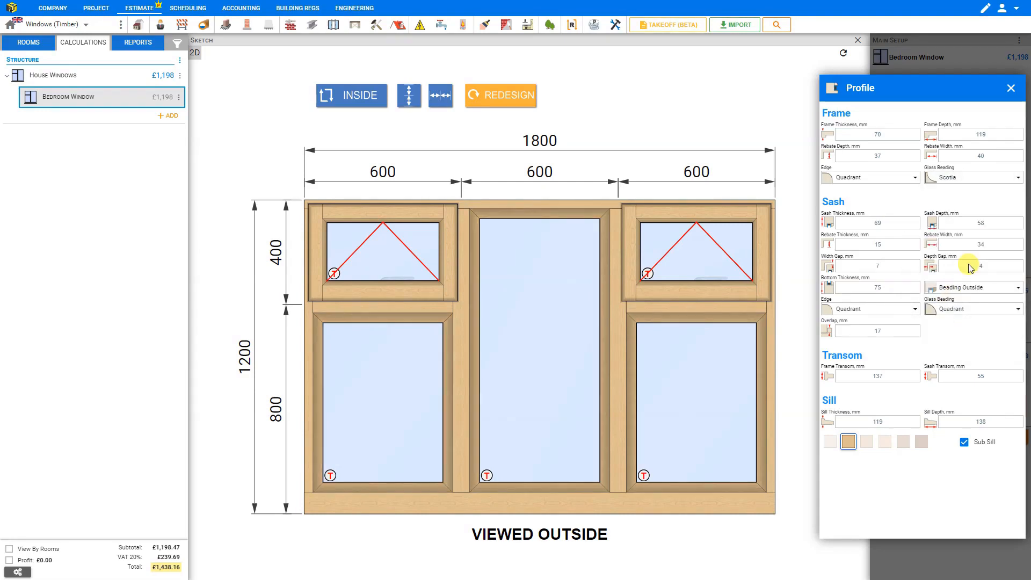
pyautogui.click(975, 178)
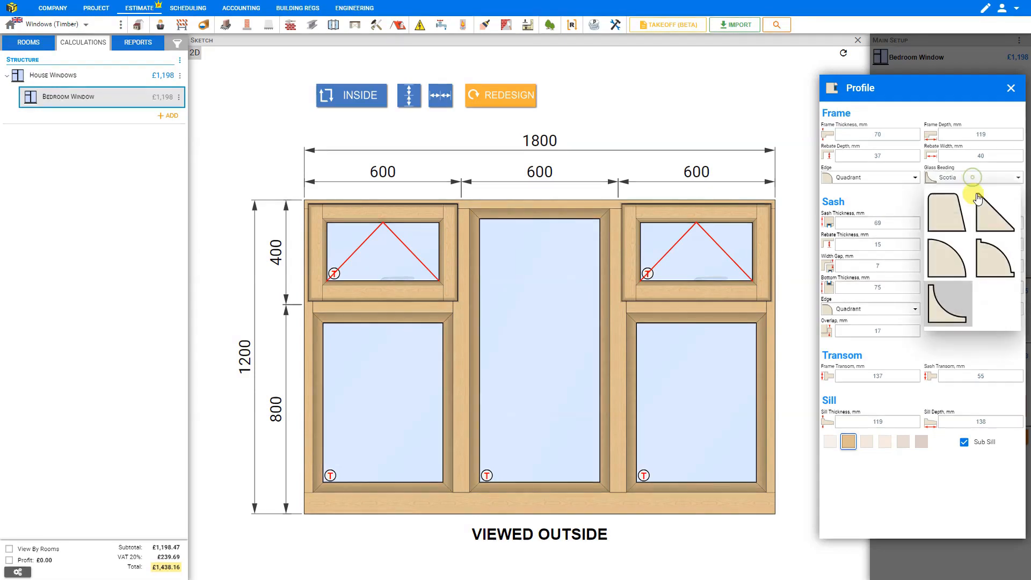
pyautogui.click(943, 266)
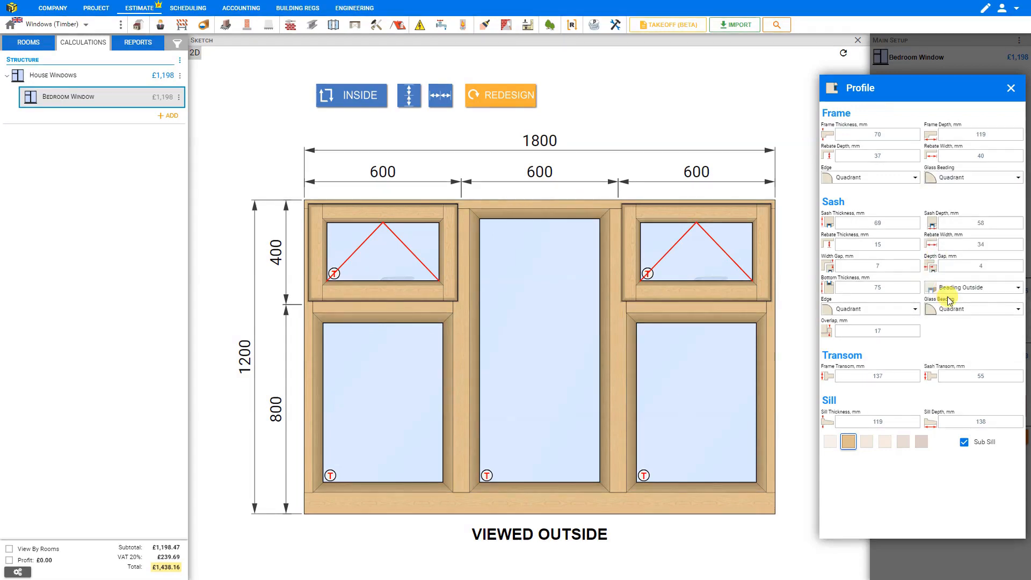
# Set the sash's edge profile to Square.
pyautogui.click(914, 308)
pyautogui.click(841, 349)
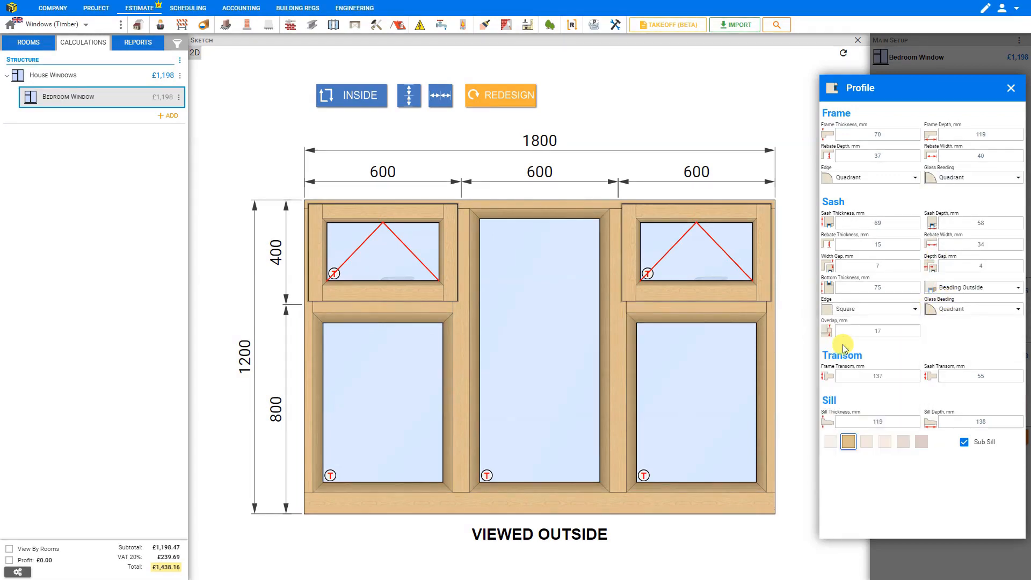
# Set the sash's edge profile to Quadrant, and try Scotia for the sash's glass beading before settling on Quadrant.
pyautogui.click(912, 311)
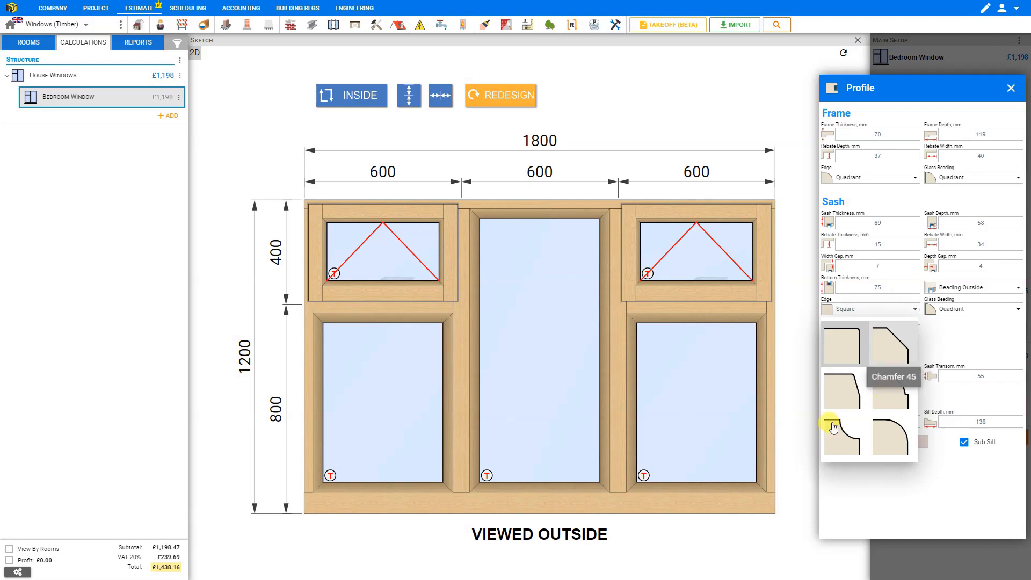
pyautogui.click(892, 439)
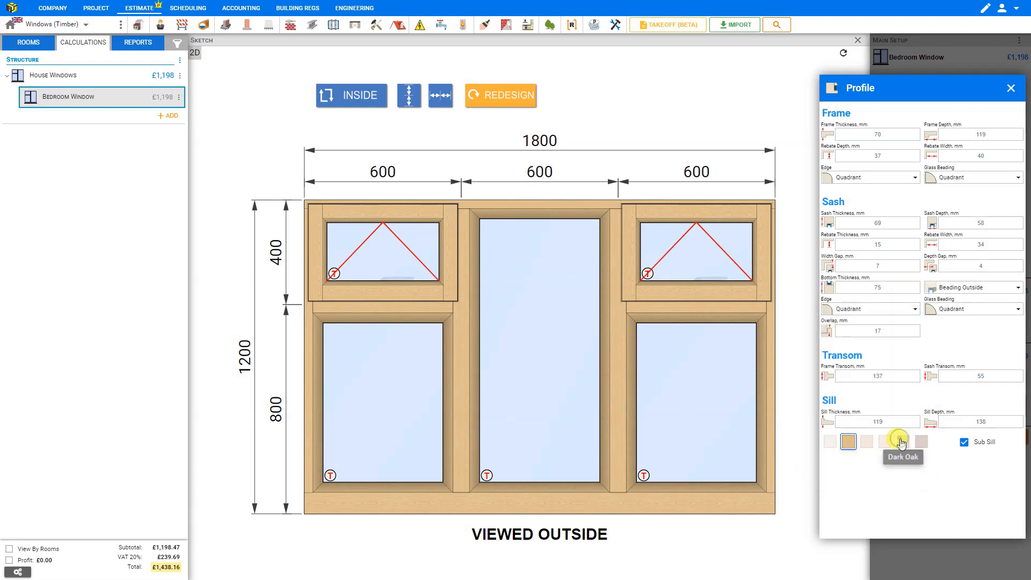
pyautogui.click(972, 311)
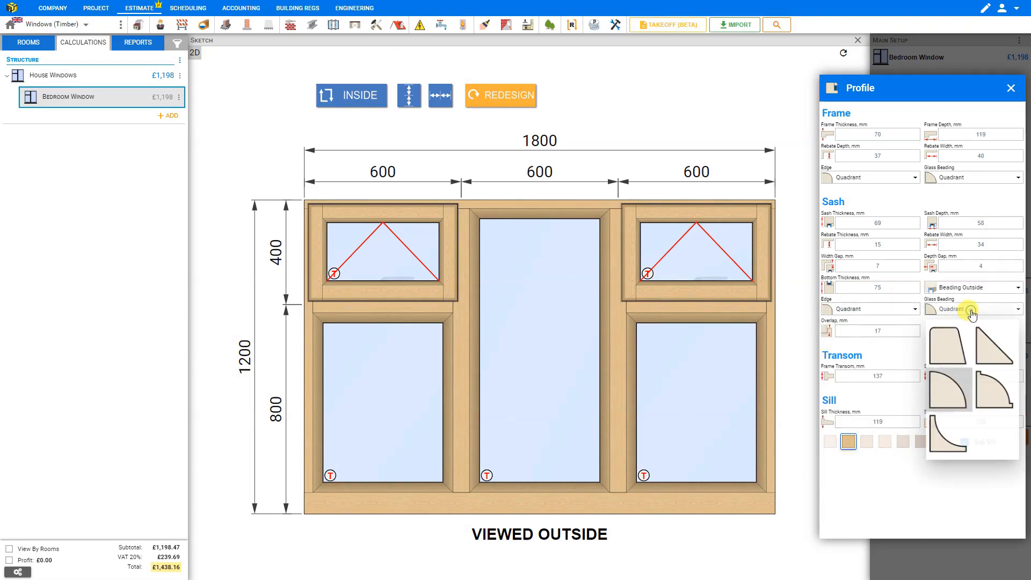
pyautogui.click(948, 444)
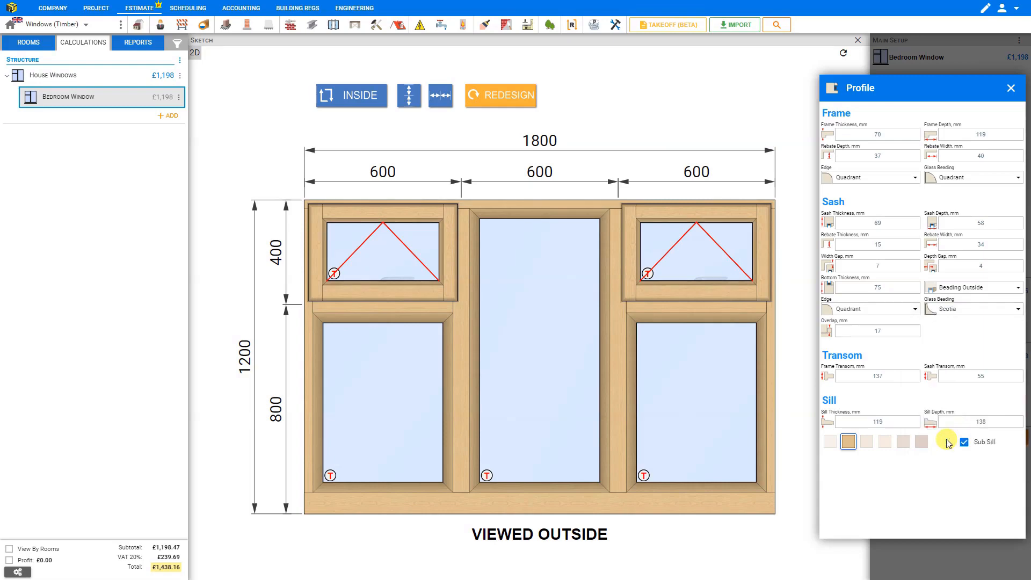
pyautogui.click(983, 309)
pyautogui.click(957, 398)
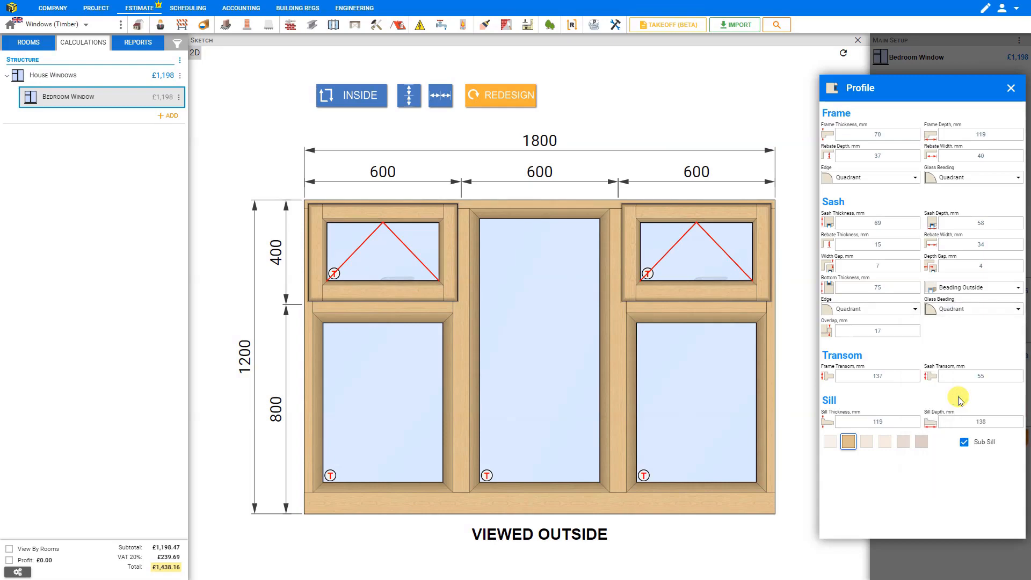
pyautogui.click(1011, 88)
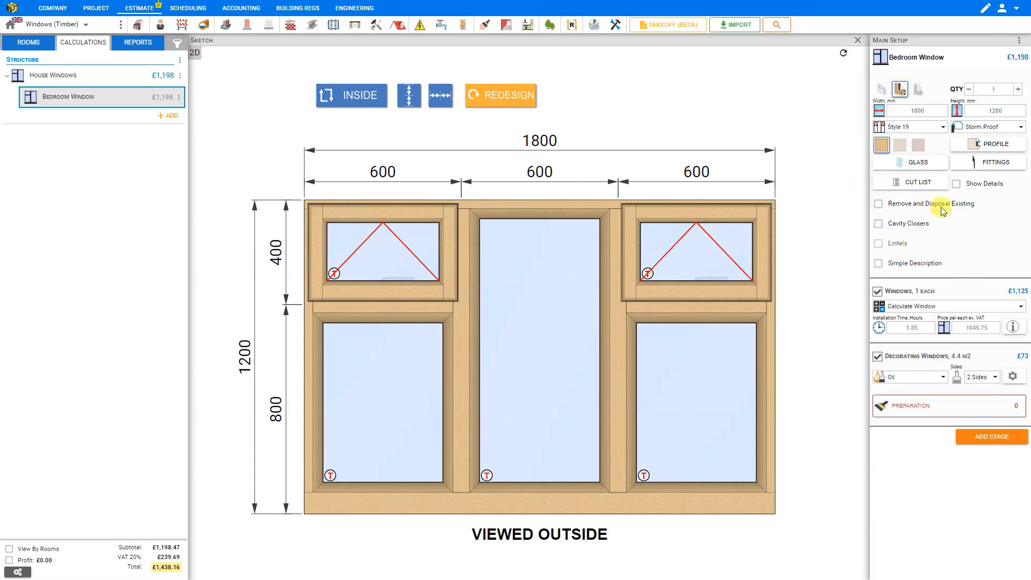
# Raise the Bedroom Window quantity to 3 and close the enlarged sketch.
pyautogui.click(1019, 91)
pyautogui.click(1018, 92)
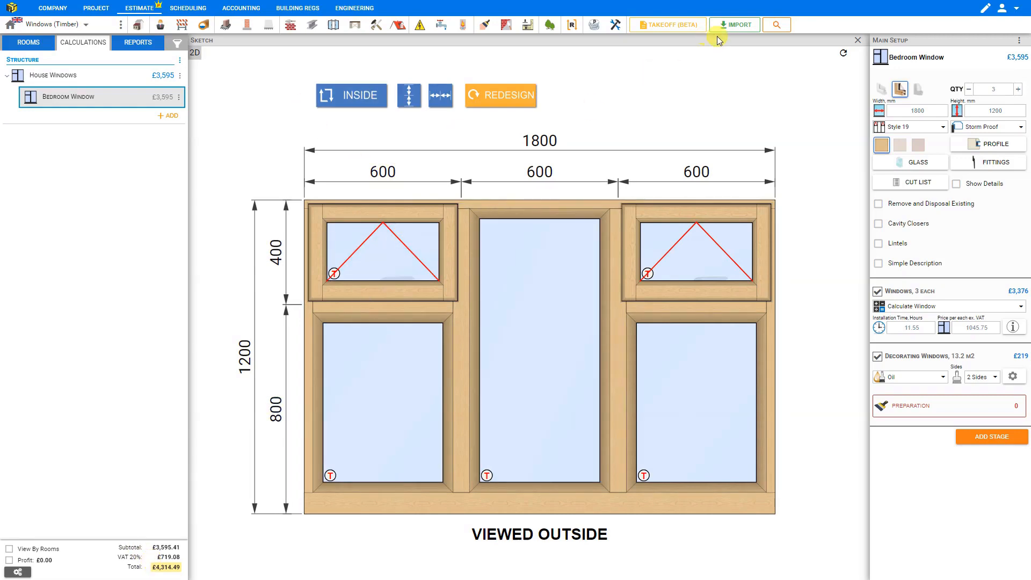
pyautogui.click(858, 44)
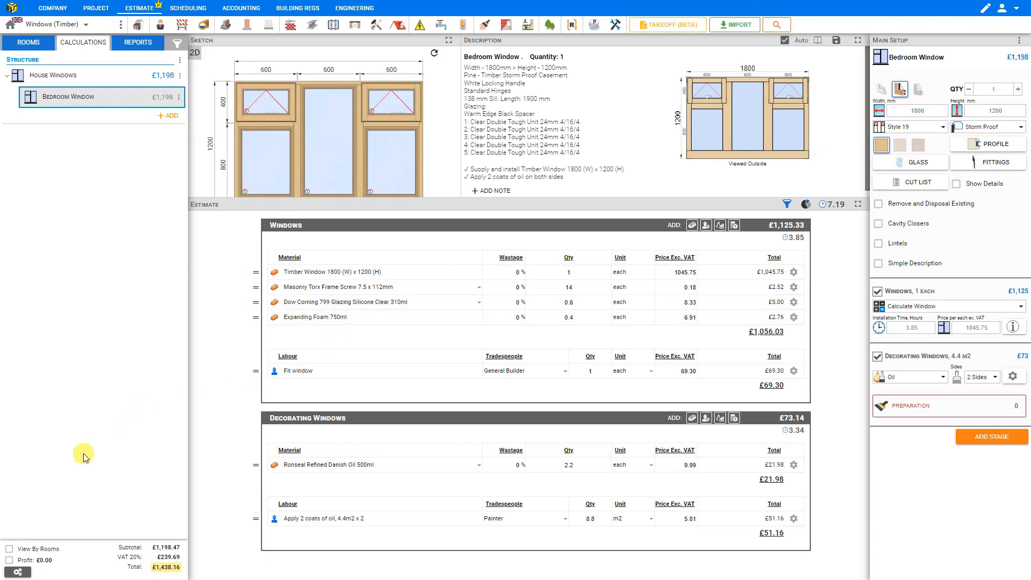
# Include profit in the estimate, and try the project as not VAT registered before restoring it to registered.
pyautogui.click(9, 561)
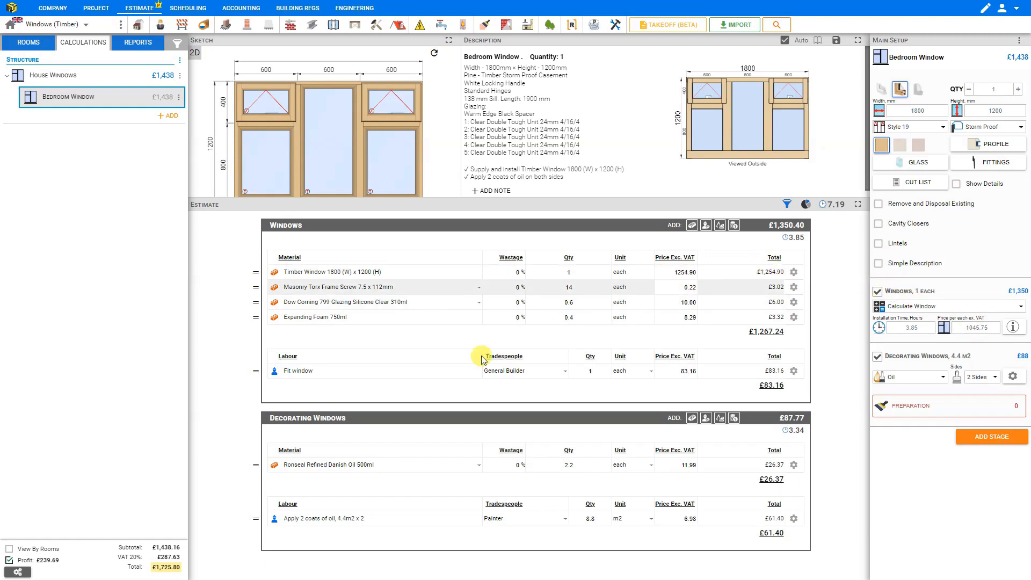
pyautogui.click(17, 572)
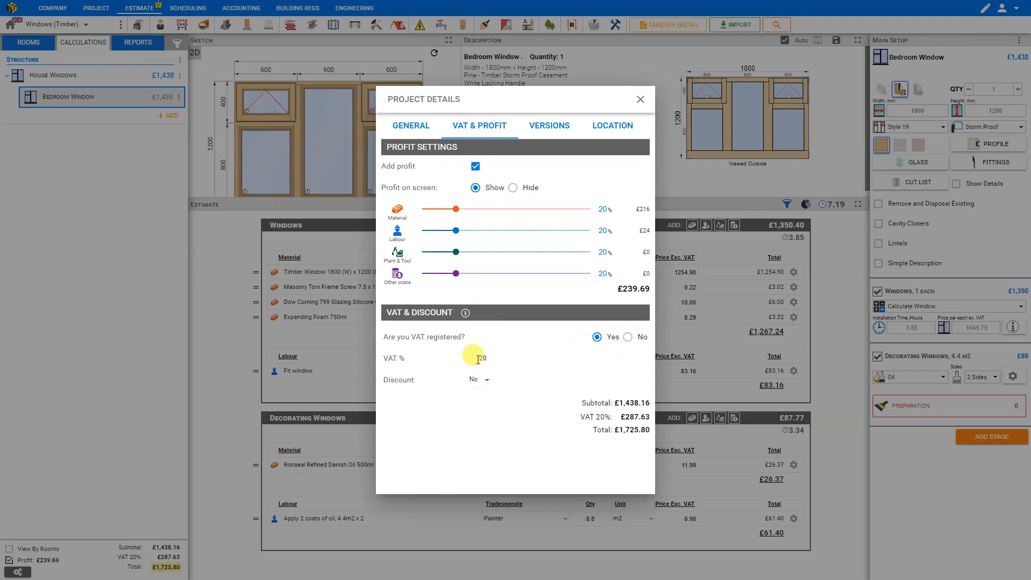
pyautogui.click(629, 337)
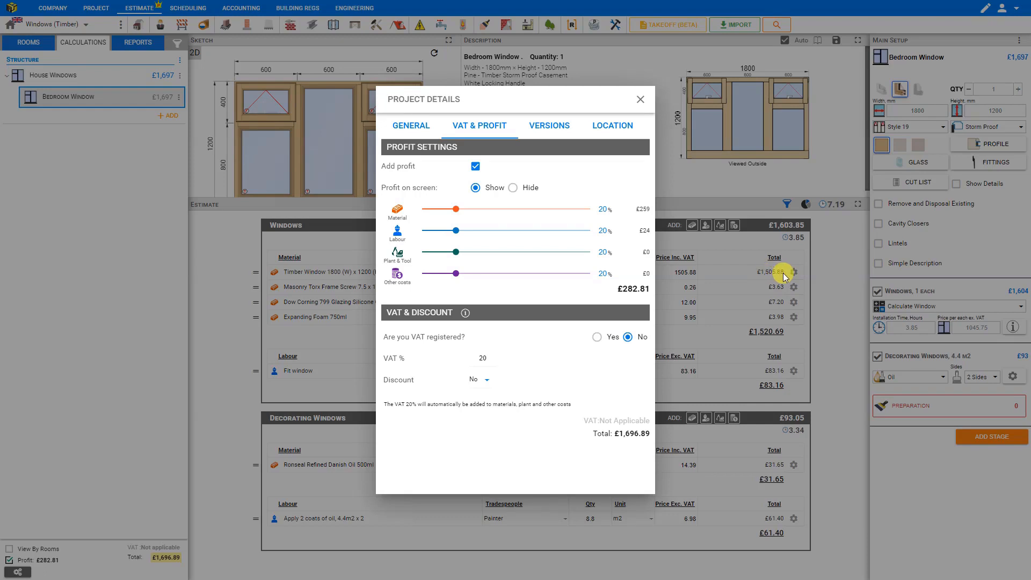
pyautogui.click(597, 337)
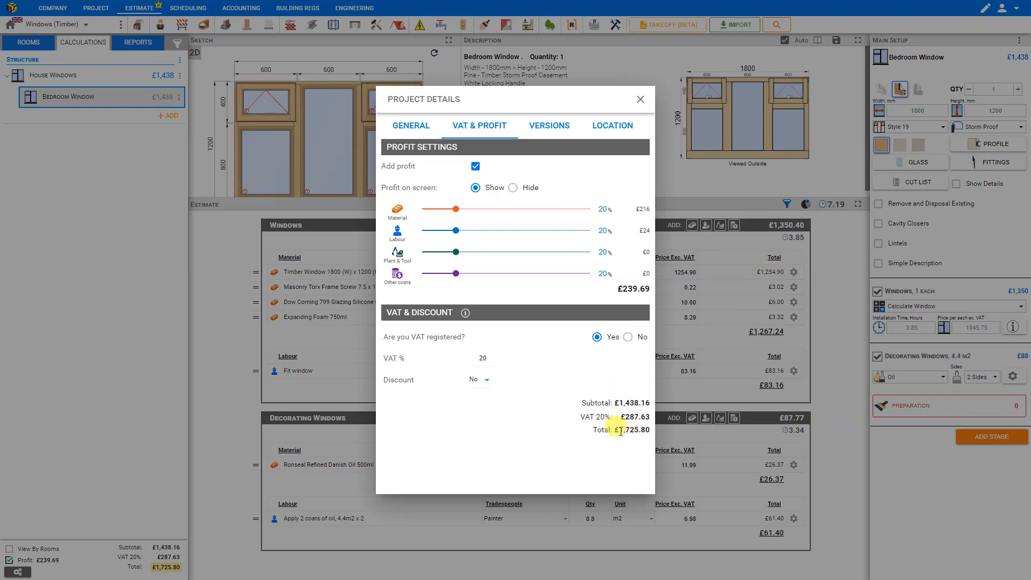
pyautogui.click(640, 99)
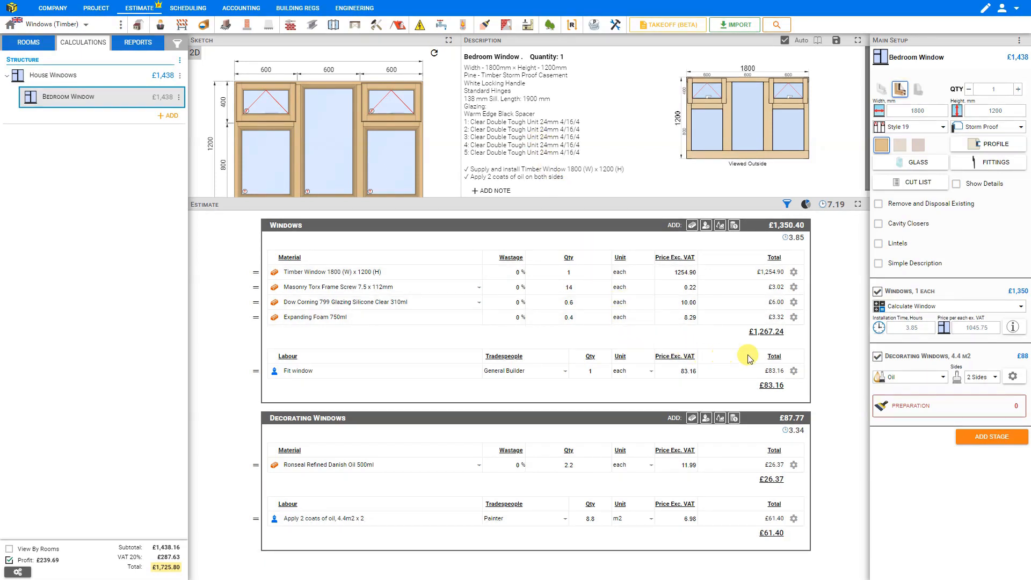
# Switch the window's pricing to Window Allowance at 1000 each excluding VAT.
pyautogui.click(937, 310)
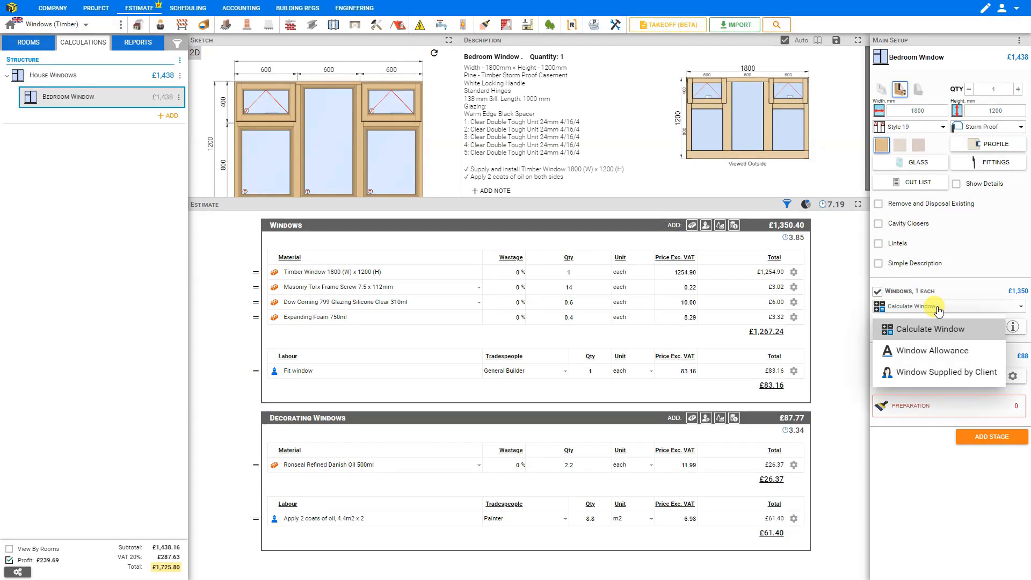
pyautogui.click(940, 356)
pyautogui.doubleClick(971, 328)
pyautogui.write('10')
pyautogui.press('Return')
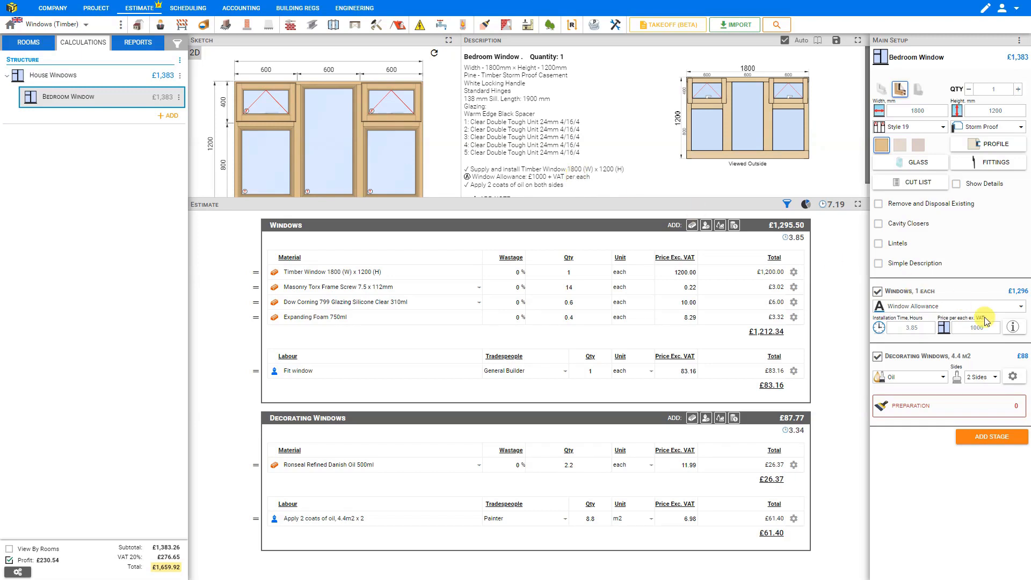
# Mark the window as supplied by the client and try an installation time of 5 hours.
pyautogui.click(950, 306)
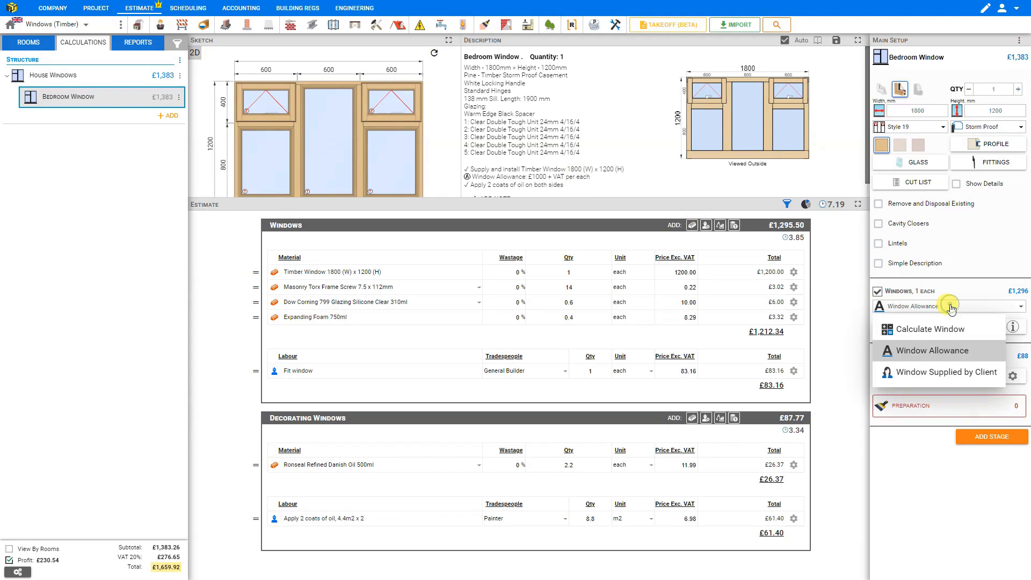
pyautogui.click(944, 372)
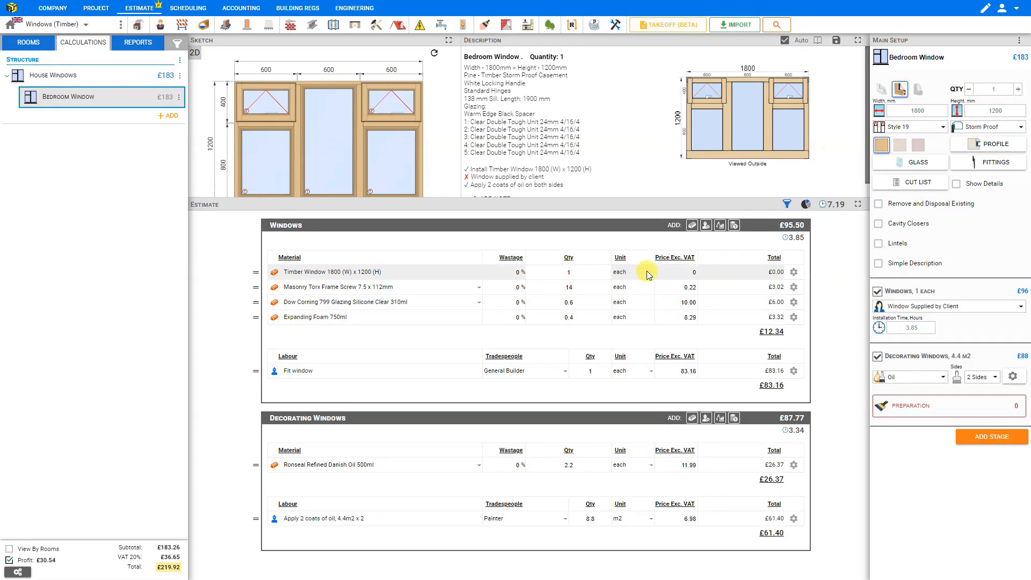
pyautogui.click(919, 329)
pyautogui.write('5')
# Set the Bedroom Window quantity to 4 and its installation time to 20 hours.
pyautogui.click(1020, 91)
pyautogui.click(1020, 91)
pyautogui.click(1020, 92)
pyautogui.click(914, 327)
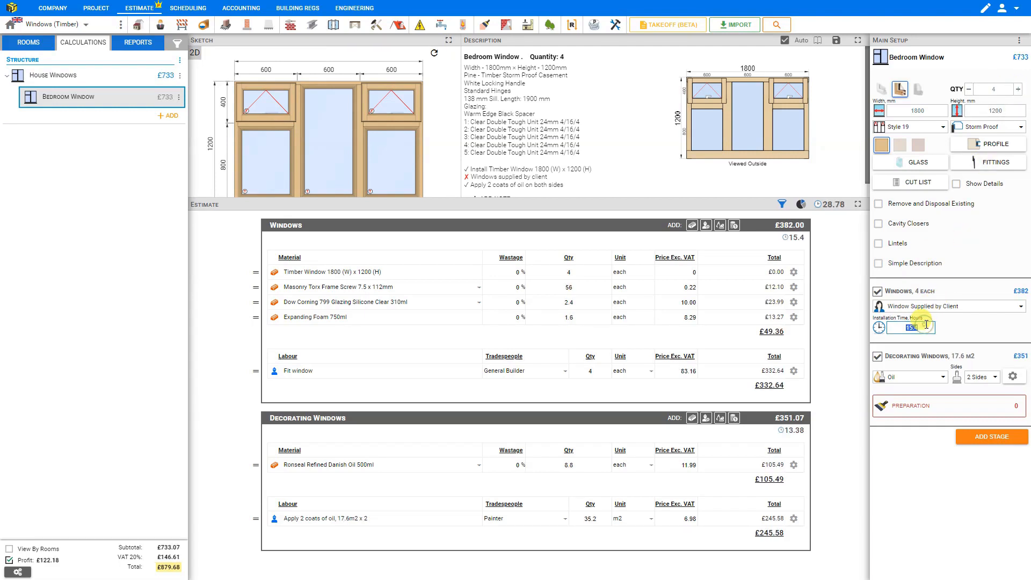
pyautogui.write('20')
pyautogui.press('Return')
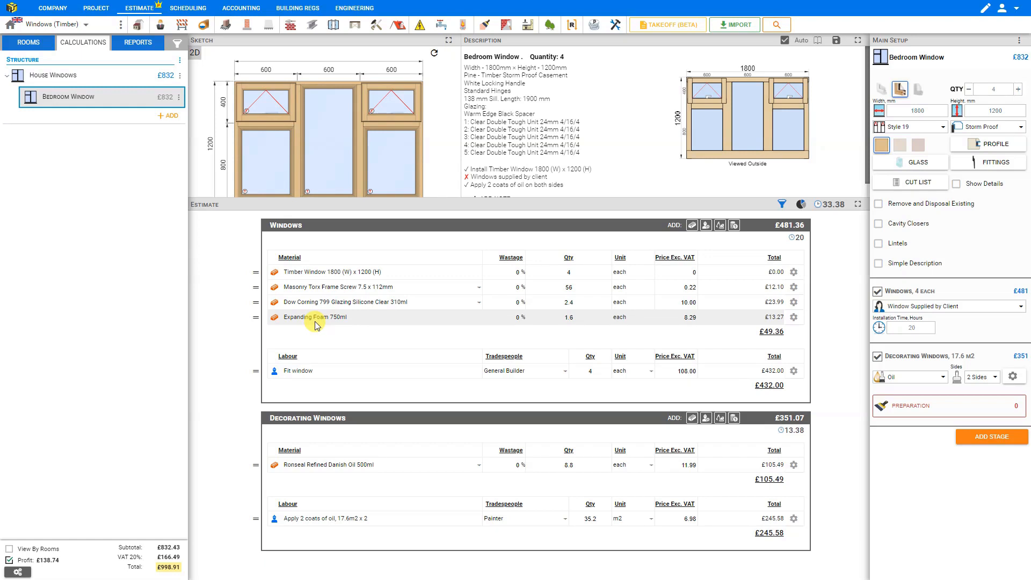
# Find caulk in the materials library and add No Nonsense Decorators Caulk Magnolia 310ml to the Windows materials with a quantity of 5.
pyautogui.click(693, 226)
pyautogui.click(939, 217)
pyautogui.write('caulk')
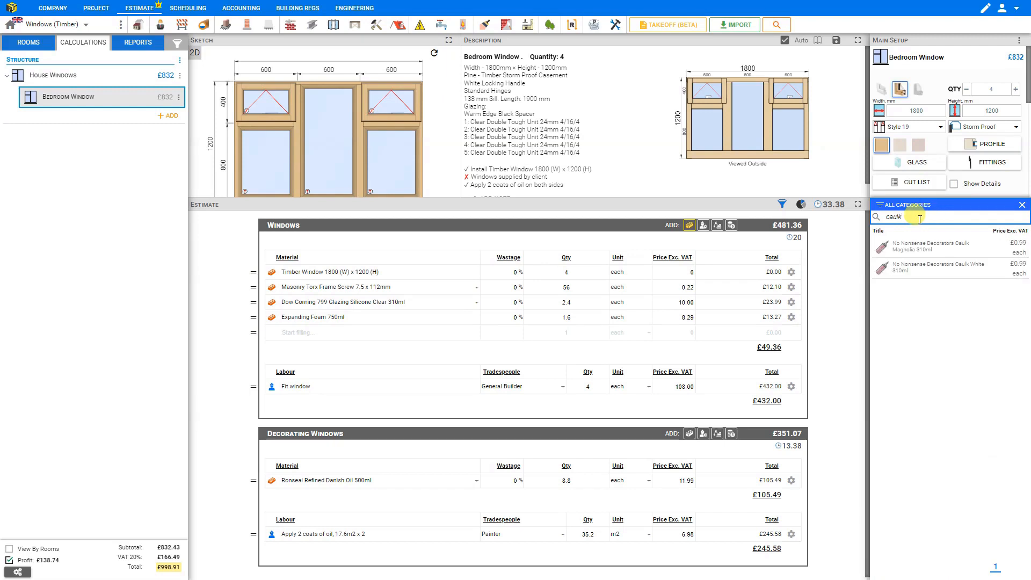
pyautogui.click(928, 255)
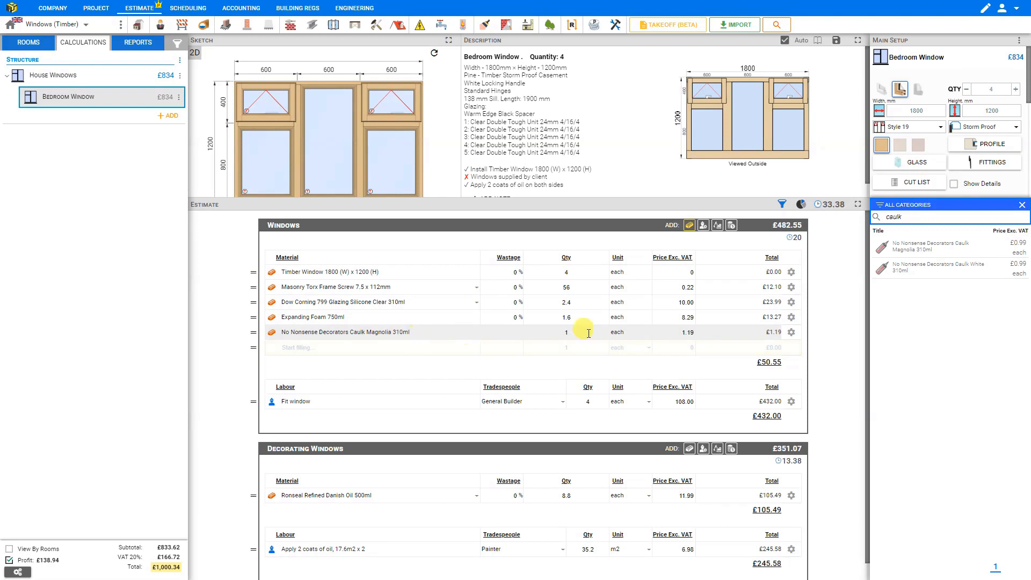
pyautogui.click(567, 332)
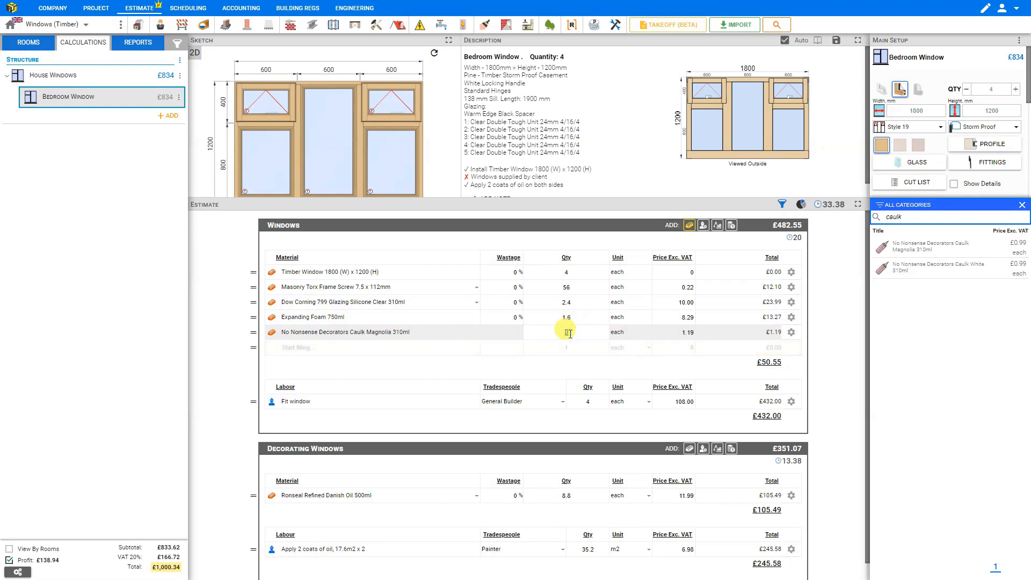
pyautogui.write('5')
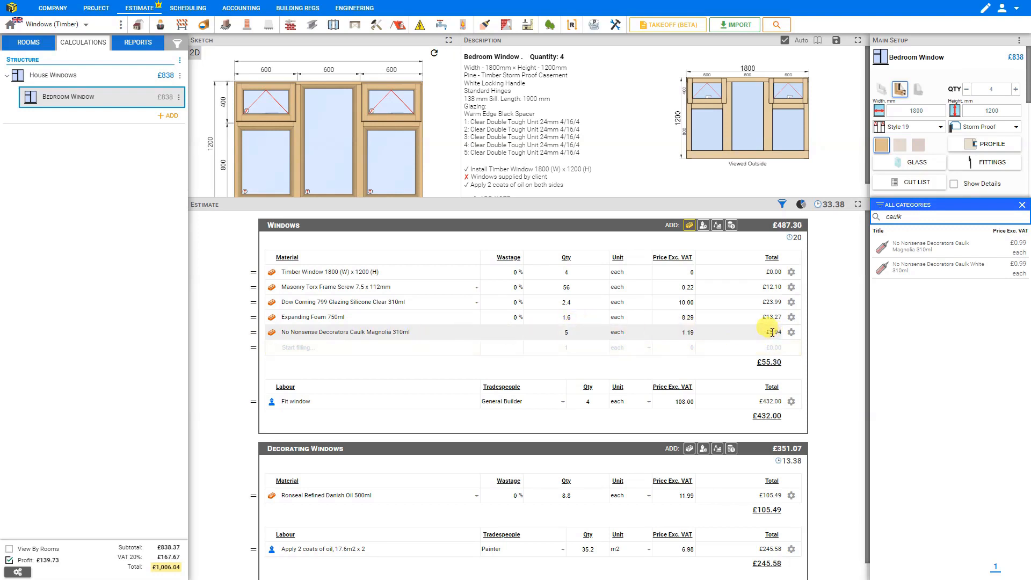
pyautogui.click(1023, 205)
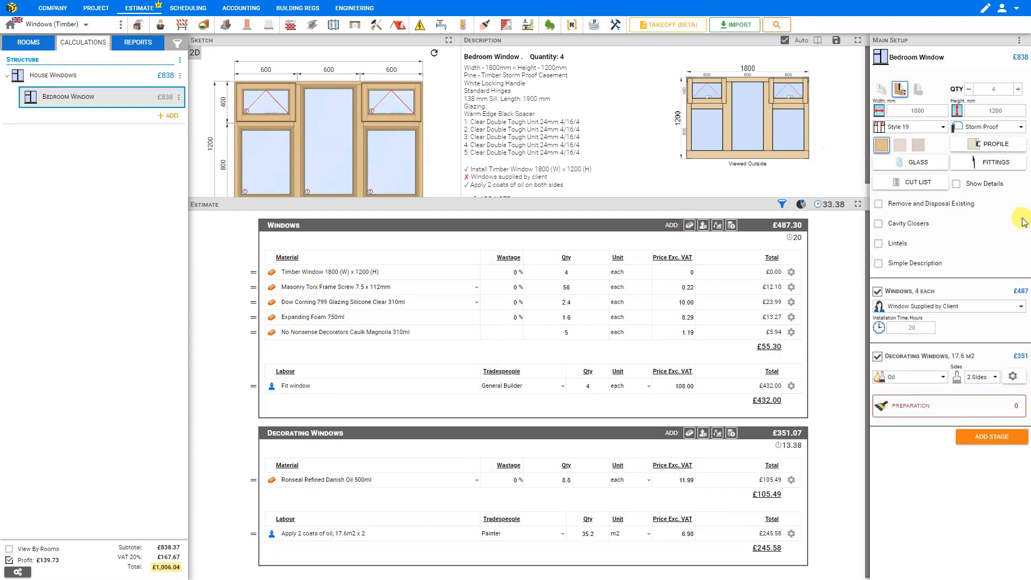
# Include removal and disposal of the existing windows, and with profit turned off set its labour price to 45 each.
pyautogui.click(879, 204)
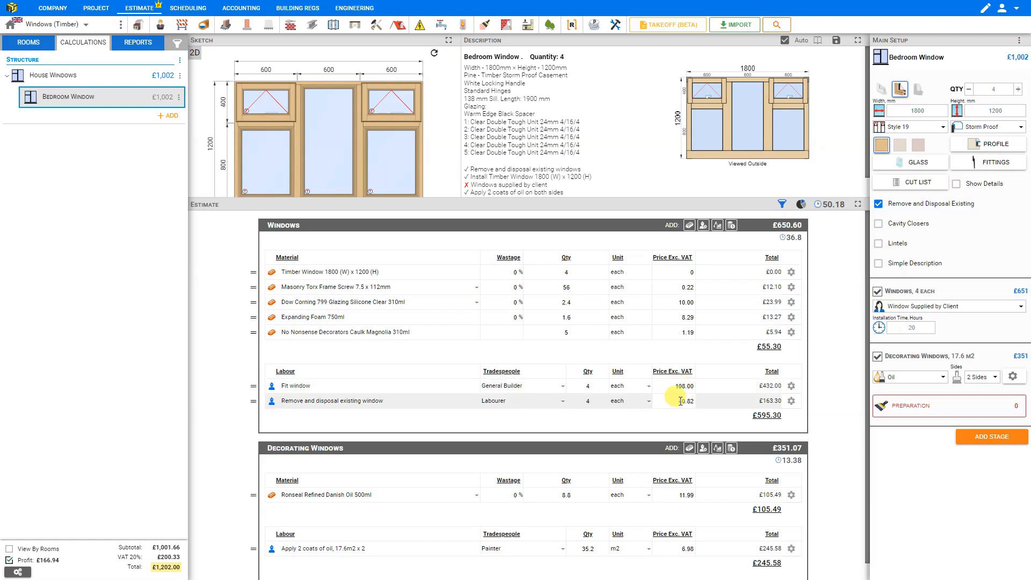
pyautogui.click(9, 561)
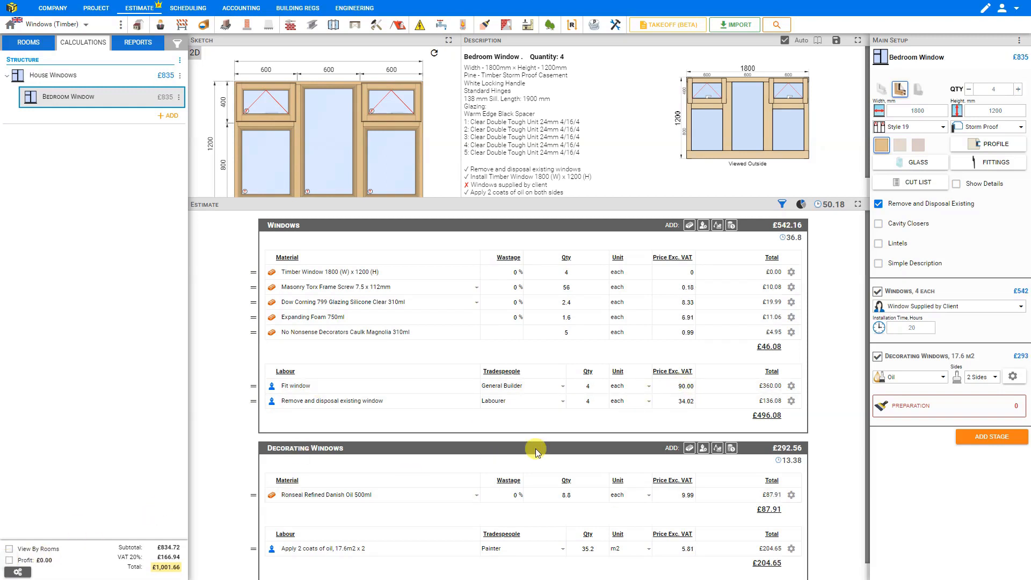
pyautogui.click(686, 402)
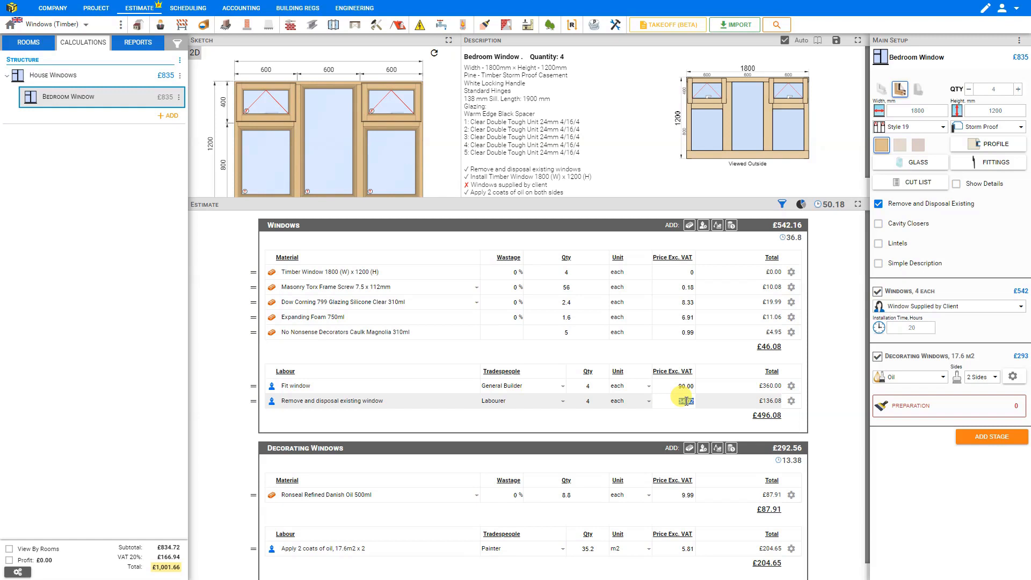
pyautogui.write('45')
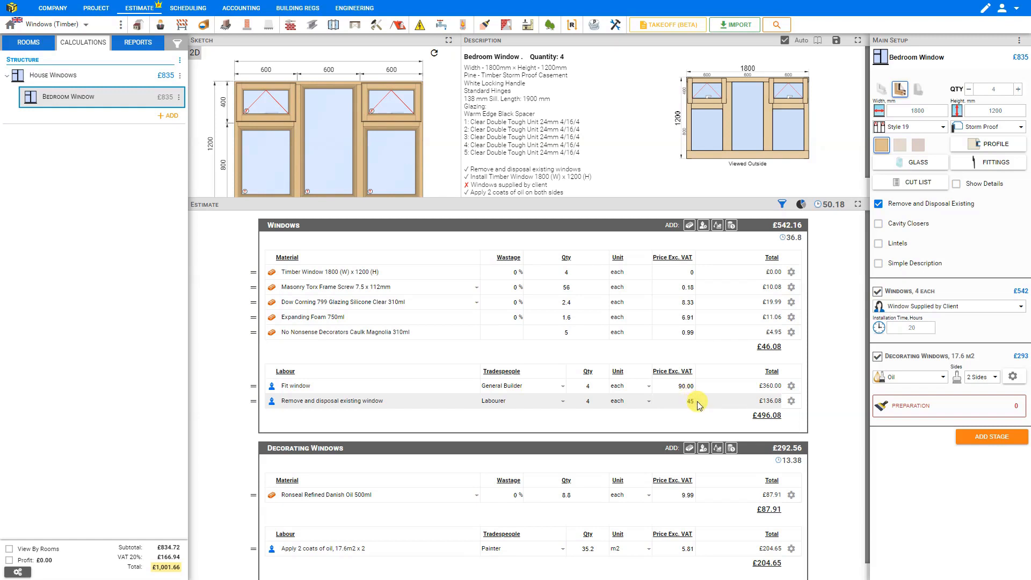
pyautogui.press('Return')
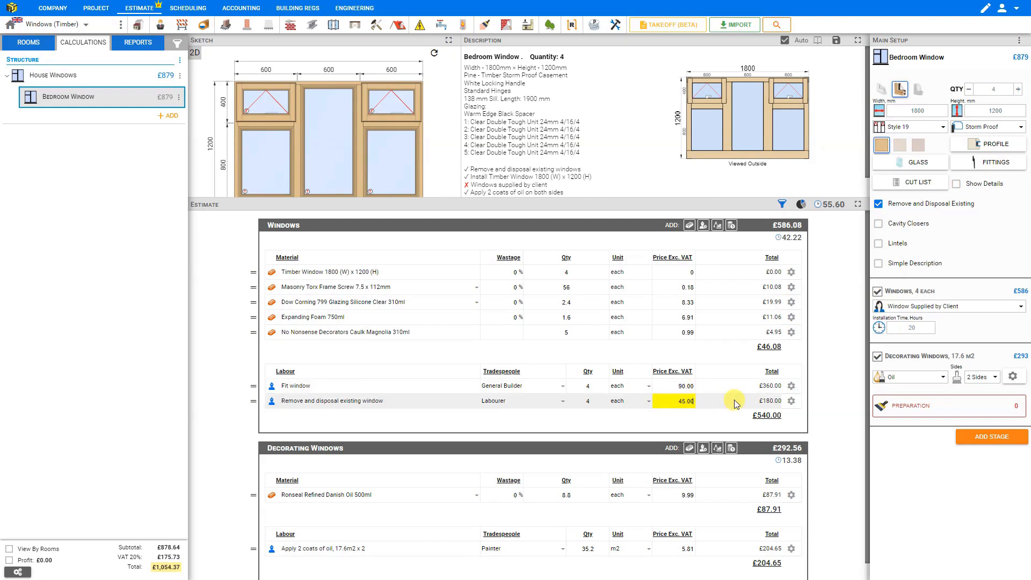
# Reset the removal labour price, and restore the estimate with profit included and without removal and disposal of existing windows.
pyautogui.click(792, 402)
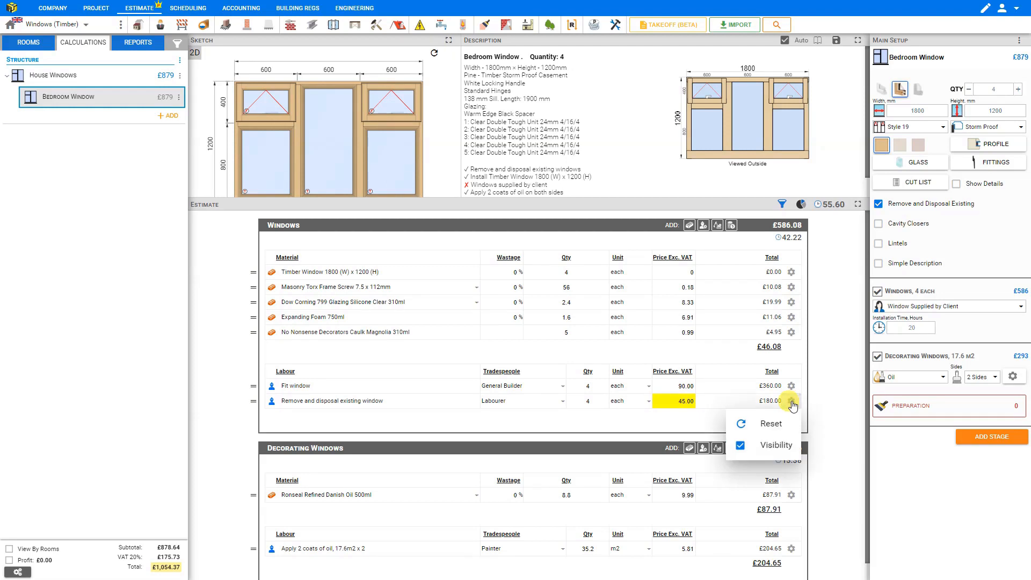
pyautogui.click(773, 425)
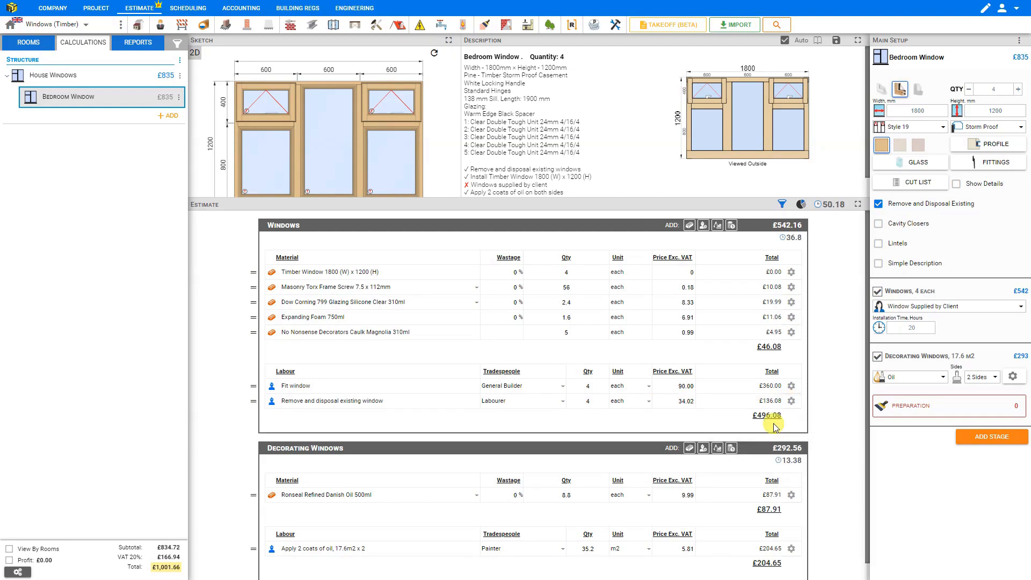
pyautogui.click(9, 561)
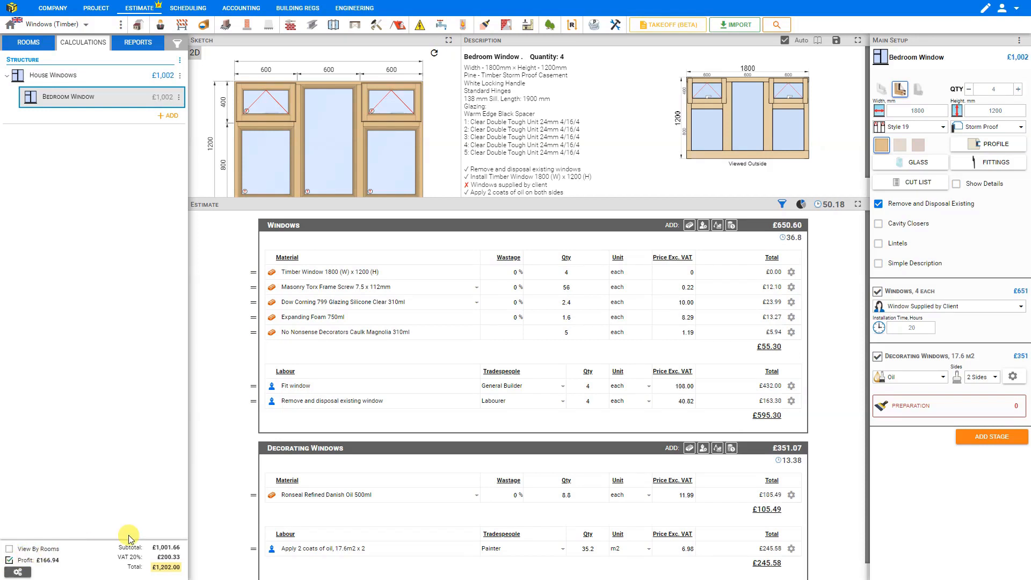
pyautogui.click(880, 205)
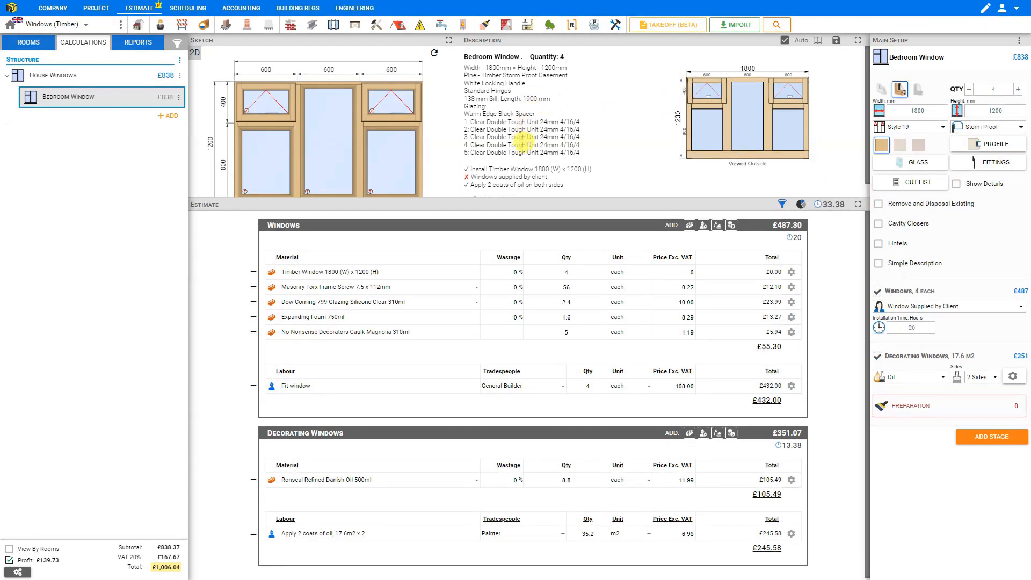
# Try the simple description before returning to the full one, and set the window's pricing to Calculate Window.
pyautogui.click(879, 264)
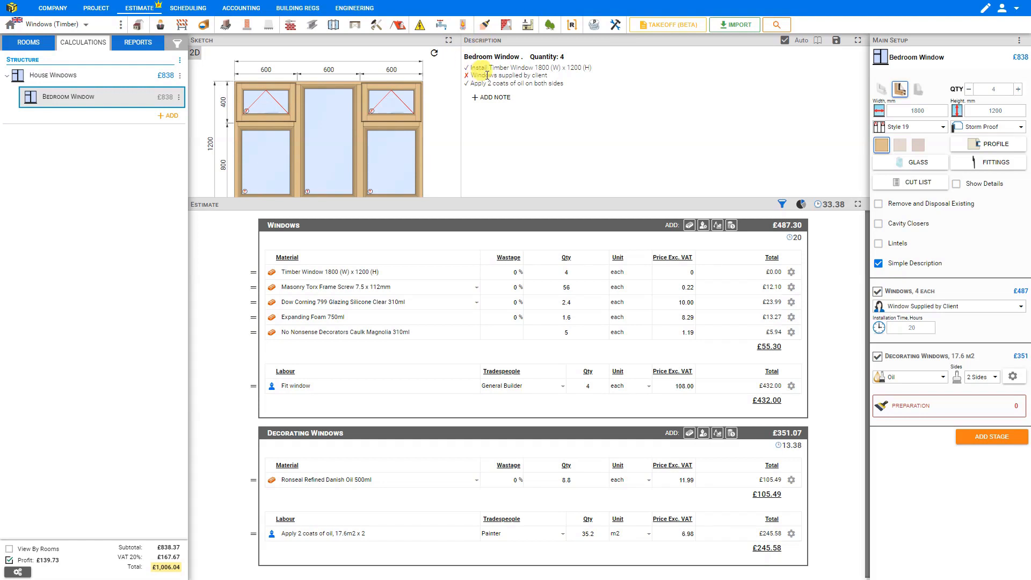
pyautogui.click(878, 264)
pyautogui.click(946, 307)
pyautogui.click(930, 334)
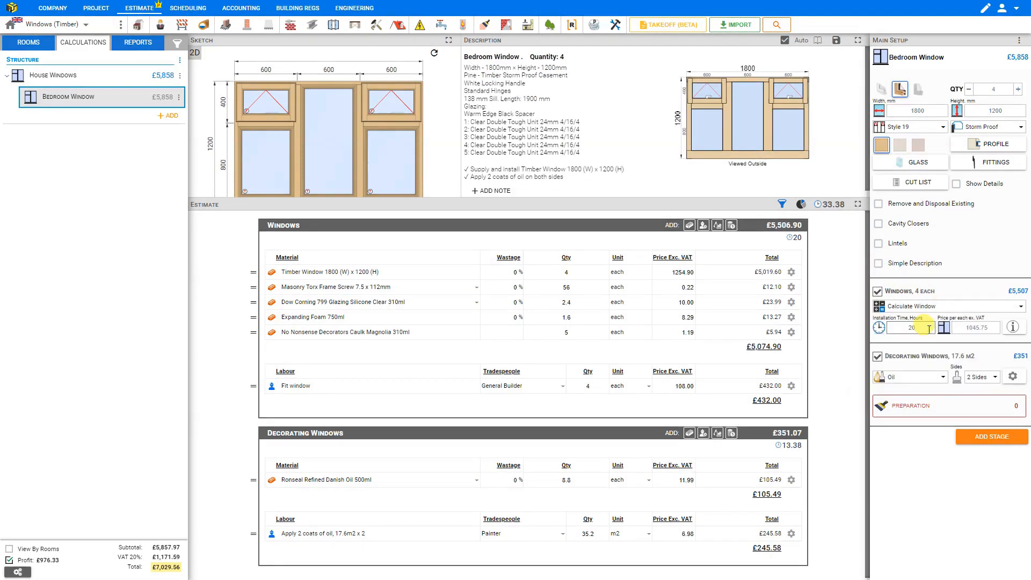
# Include cavity closers for the Bedroom Window and try their position options, ending with All Sides.
pyautogui.click(880, 226)
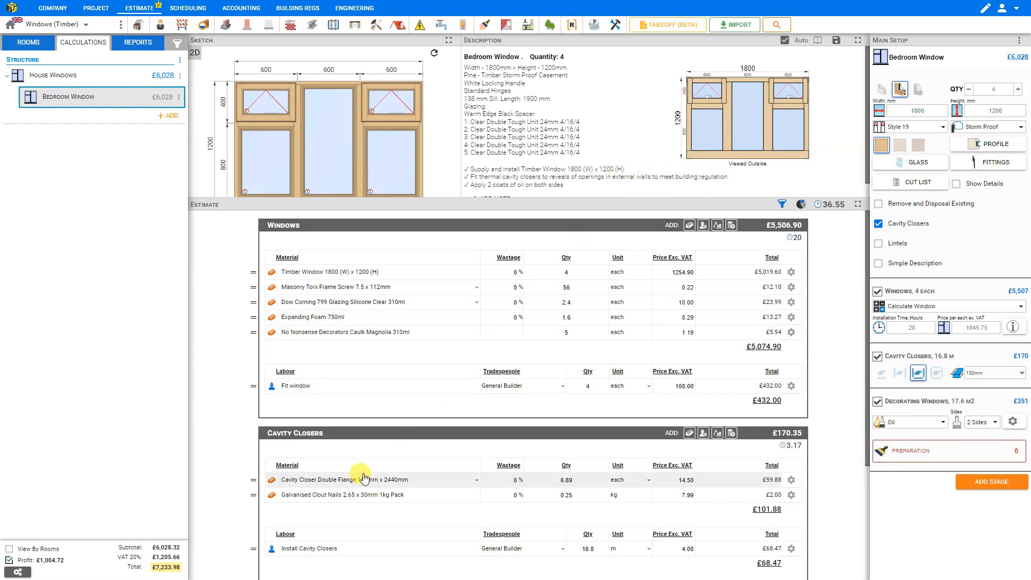
pyautogui.scroll(-1, 362, 477)
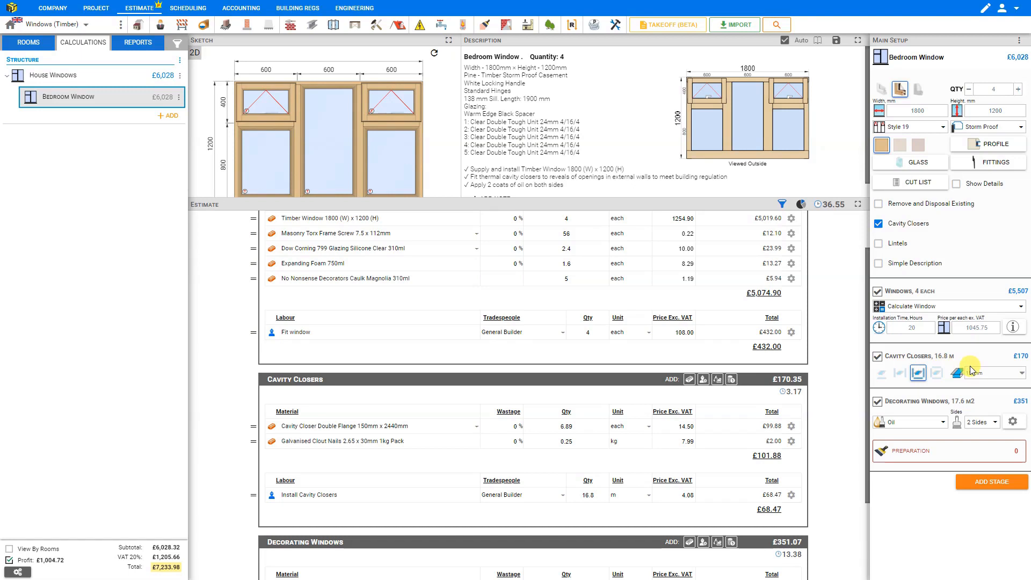
pyautogui.click(900, 374)
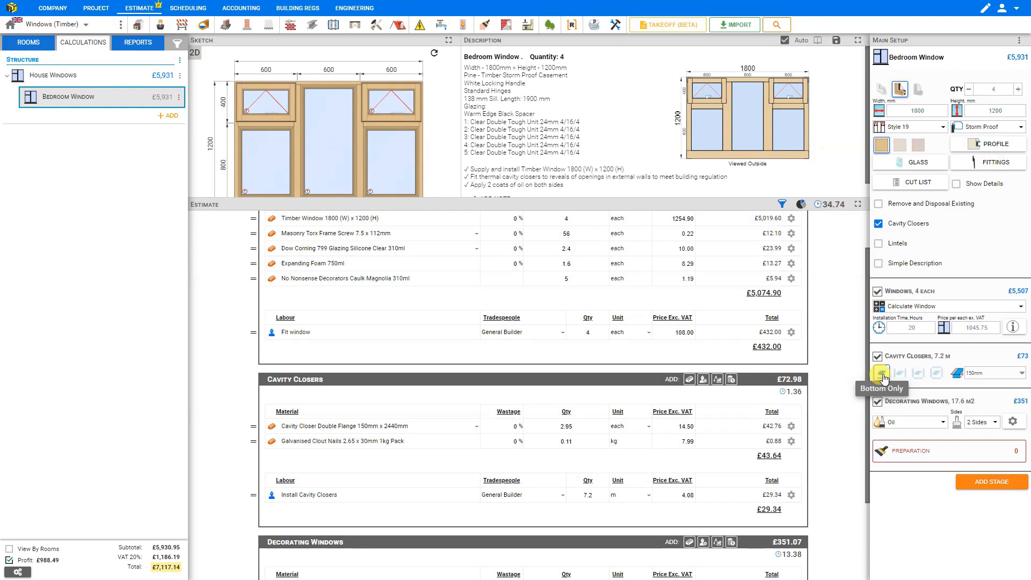
pyautogui.click(918, 374)
pyautogui.click(936, 375)
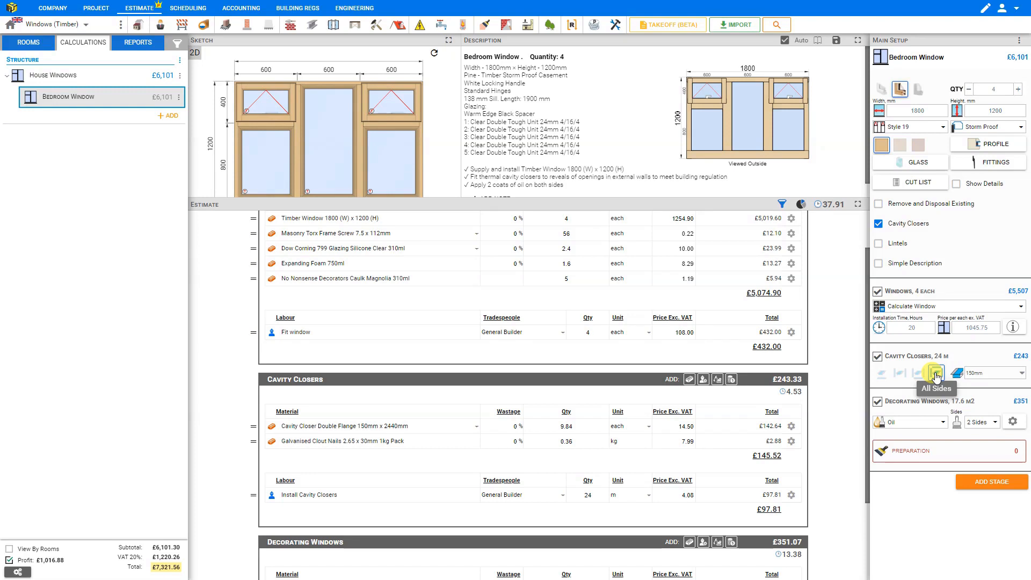
# Try the 50mm and 150mm cavity closer sizes, and open the cavity closers pack editor before closing it without edits.
pyautogui.click(987, 375)
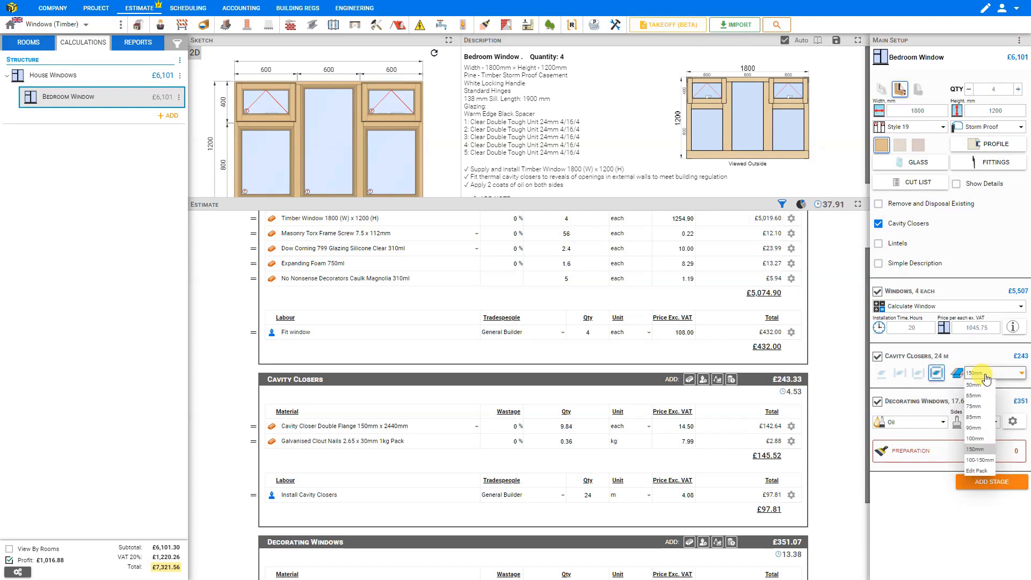
pyautogui.click(977, 385)
pyautogui.click(982, 377)
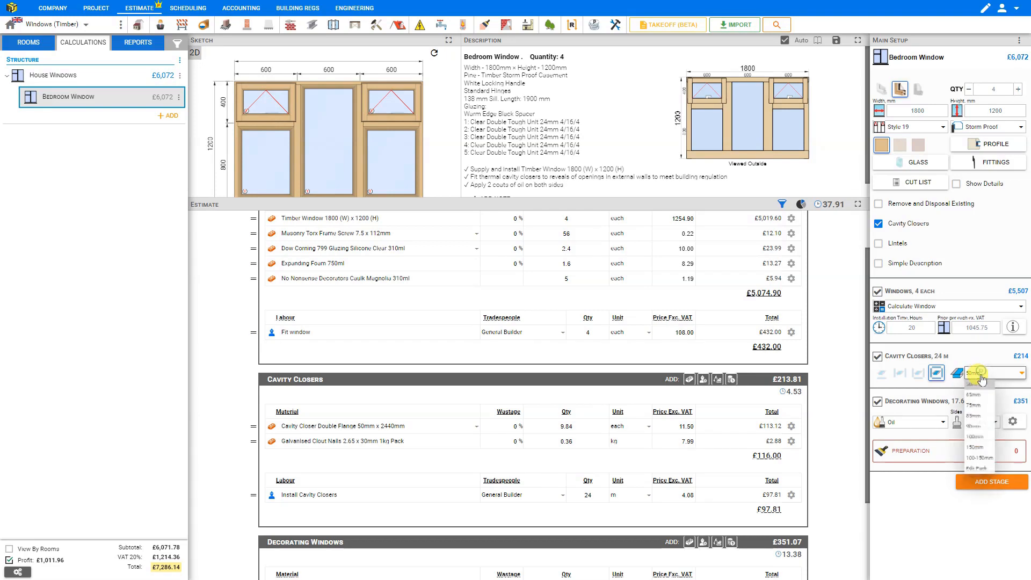
pyautogui.click(975, 447)
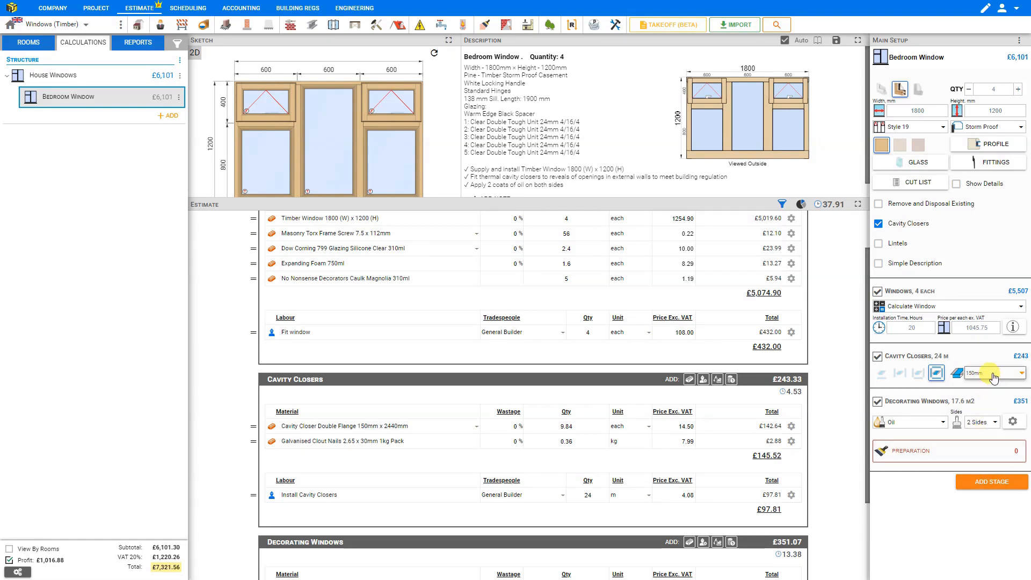
pyautogui.click(994, 376)
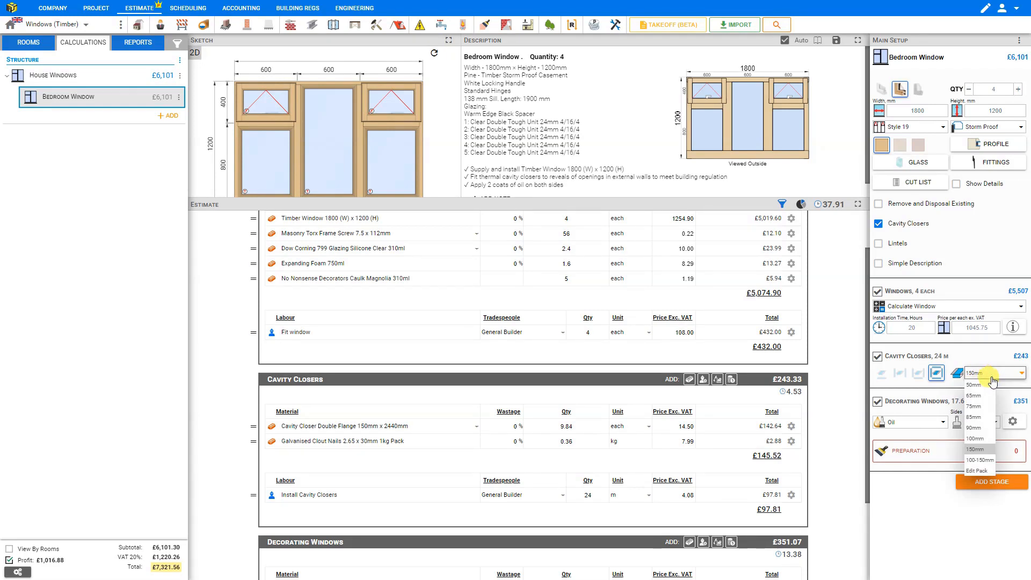
pyautogui.click(977, 471)
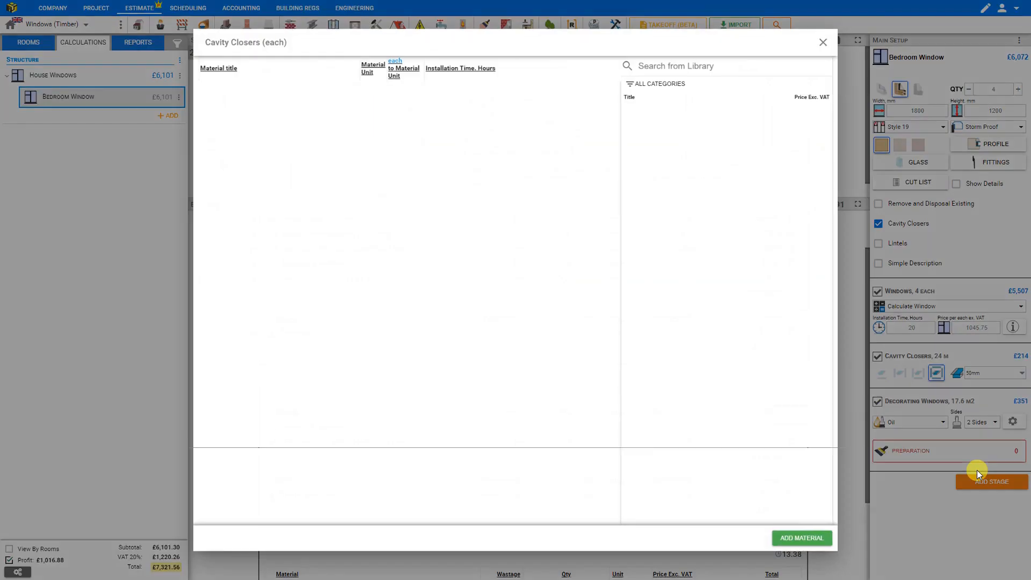
pyautogui.click(822, 42)
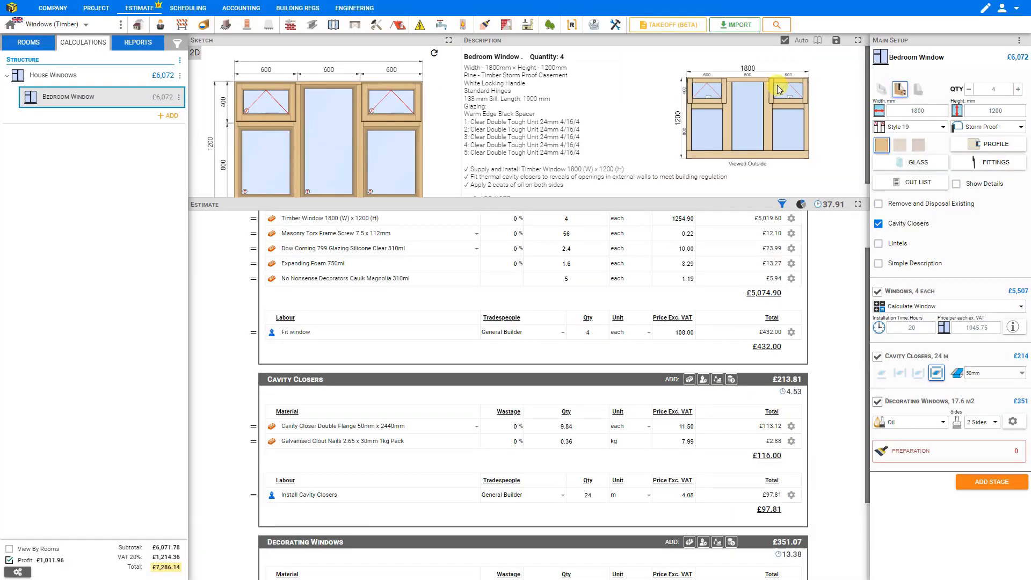
# Include lintels for the Bedroom Window and try the lintel types, ending with timber.
pyautogui.click(879, 245)
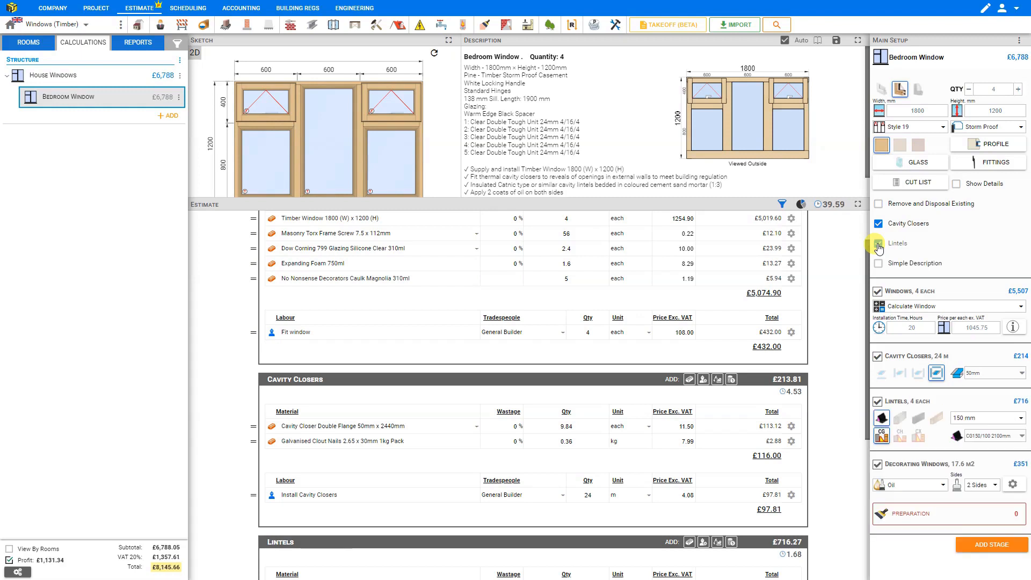
pyautogui.click(900, 423)
pyautogui.click(918, 424)
pyautogui.click(936, 423)
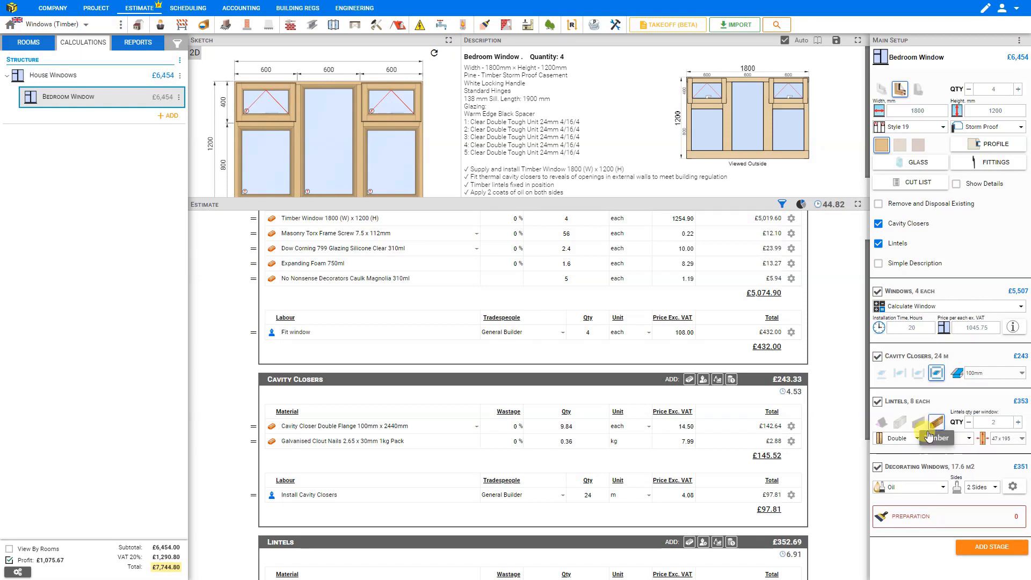
# Review the timber lintel's single, double and triple options and its available lengths and section sizes.
pyautogui.click(905, 439)
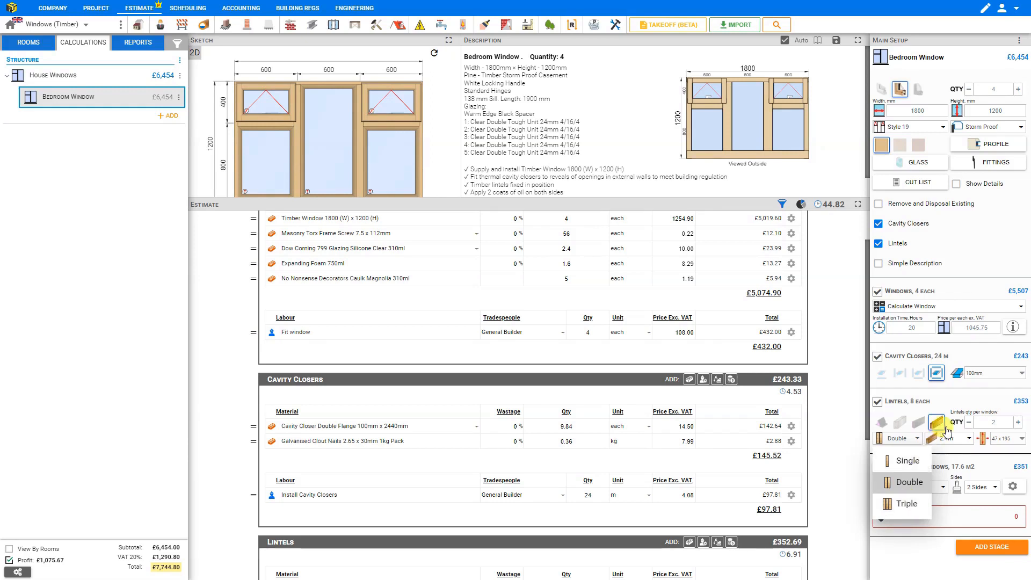
pyautogui.click(967, 439)
pyautogui.click(964, 439)
pyautogui.click(1023, 440)
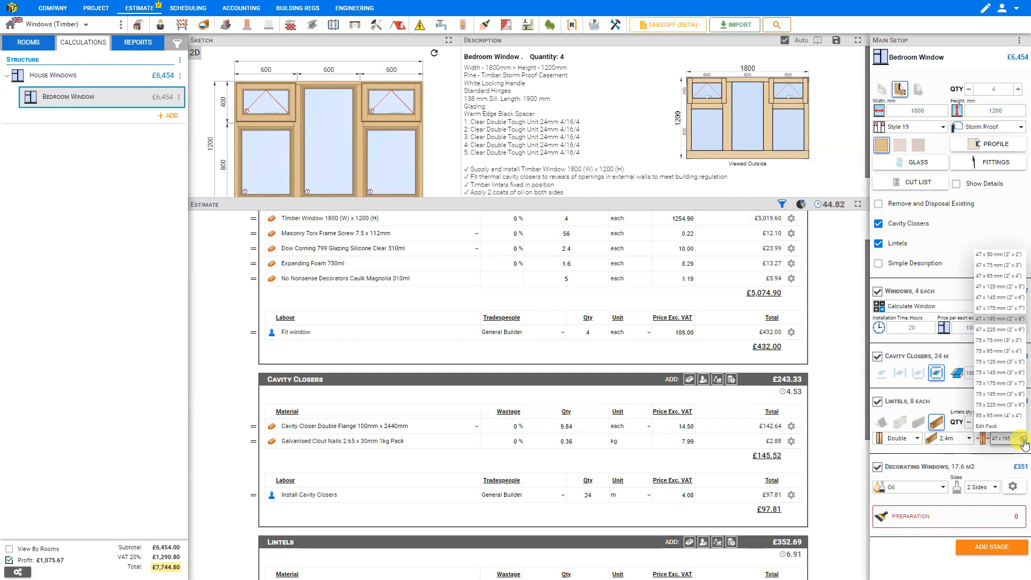
pyautogui.click(1023, 440)
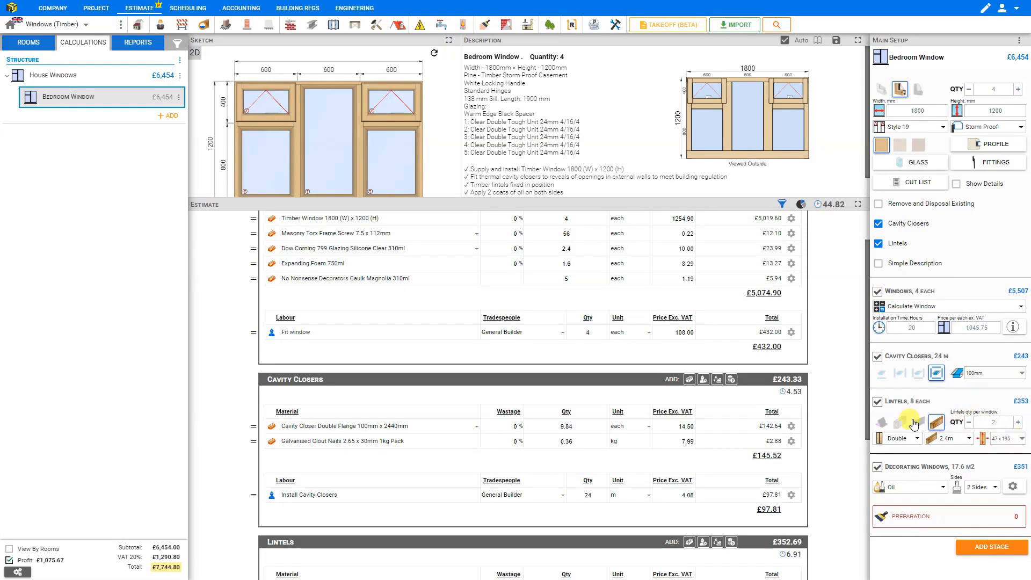
# Switch the lintels to the cavity type with a 100 mm cavity and the CX duty option.
pyautogui.click(881, 423)
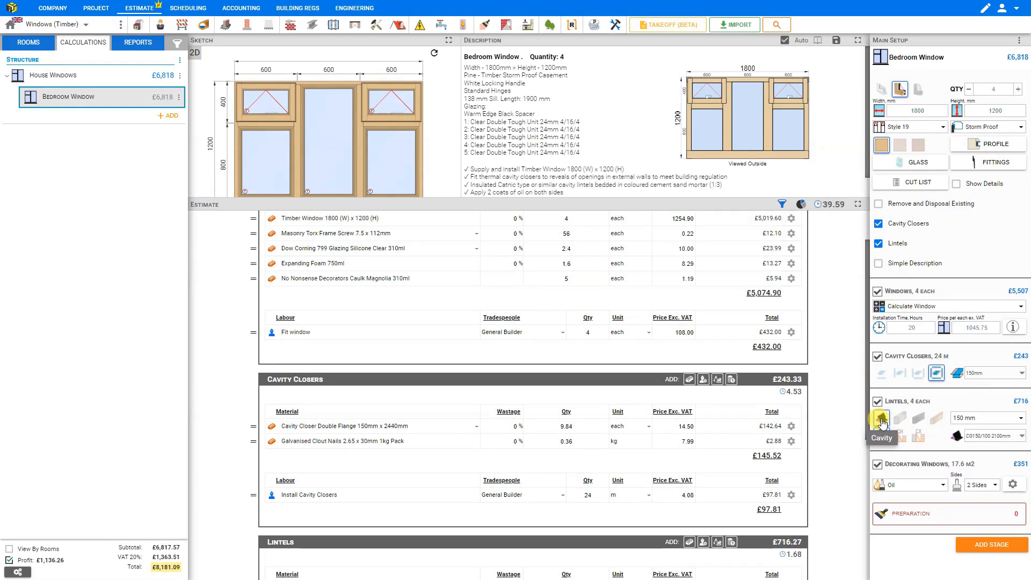
pyautogui.click(997, 423)
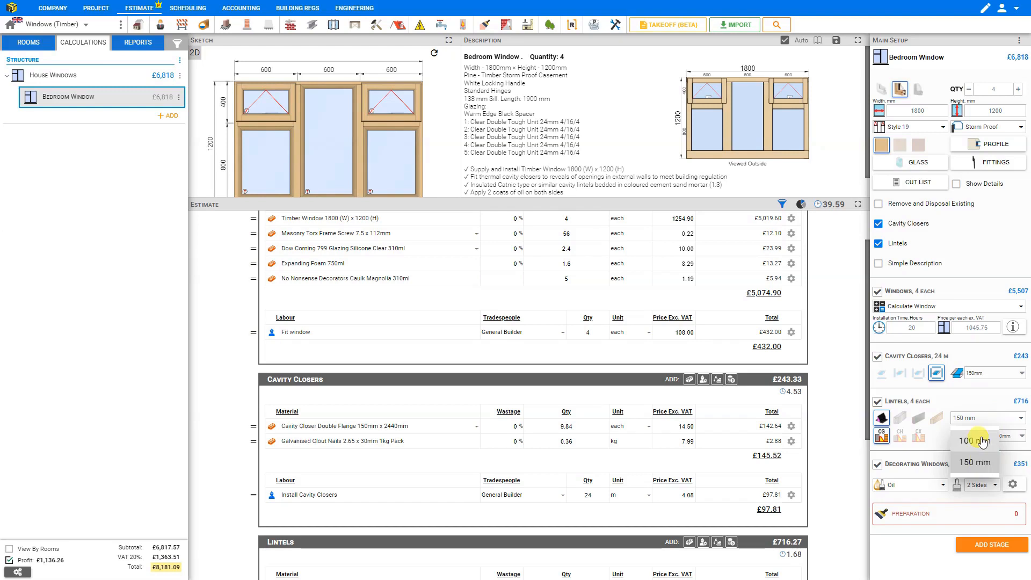
pyautogui.click(981, 441)
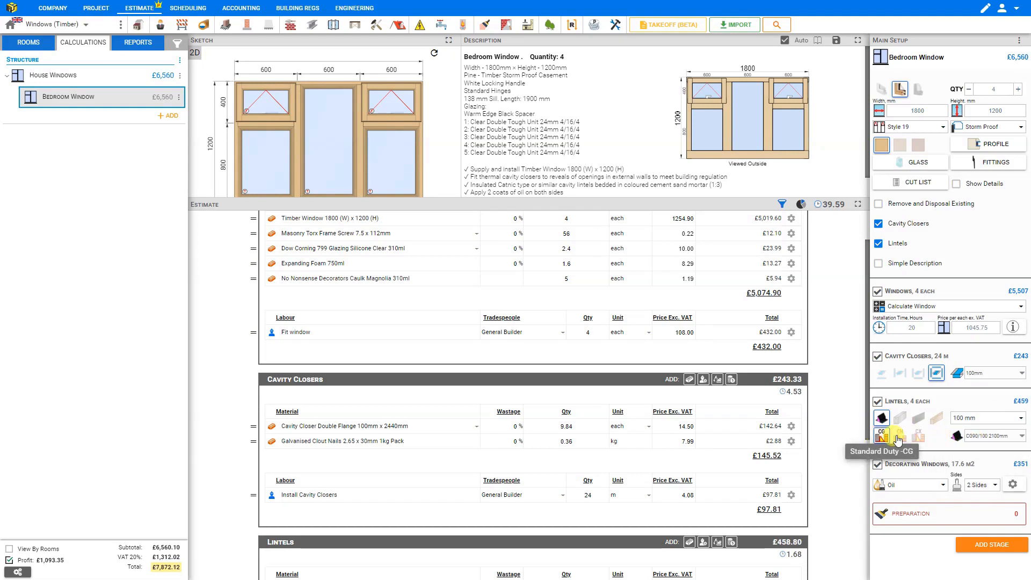
pyautogui.click(921, 437)
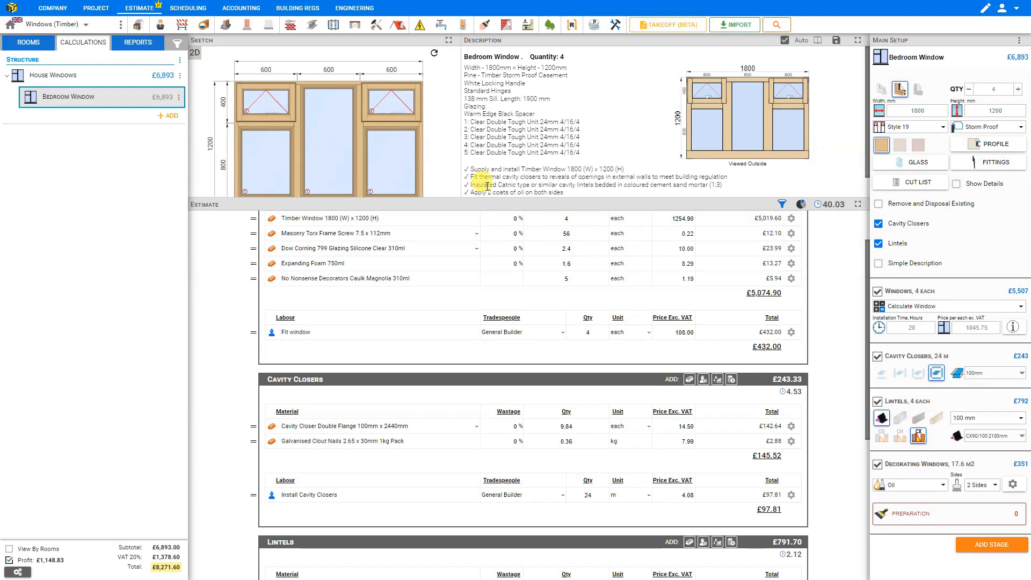
# Remove the lintels and cavity closers from the Bedroom Window estimate.
pyautogui.scroll(-4, 447, 344)
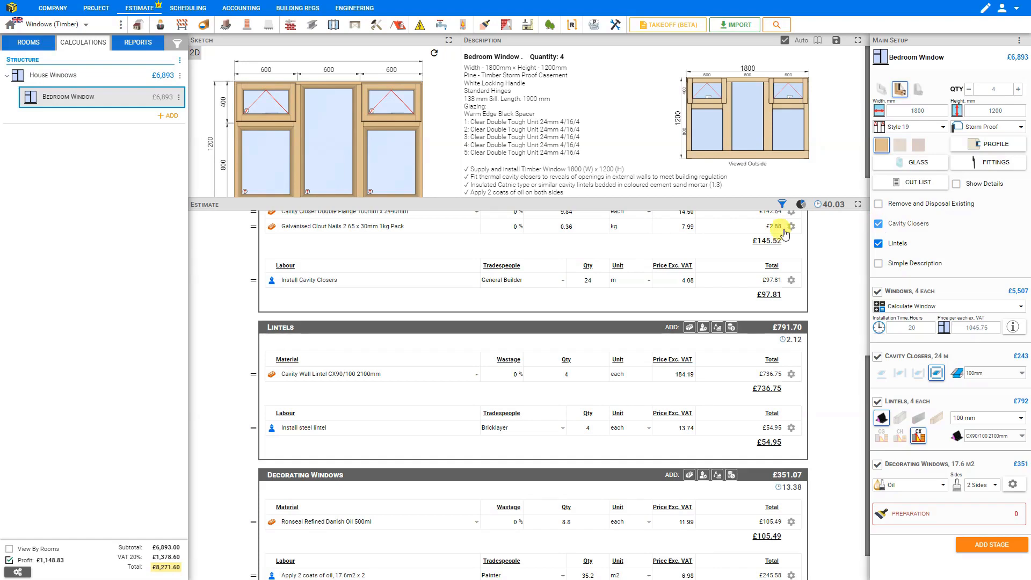
pyautogui.click(879, 243)
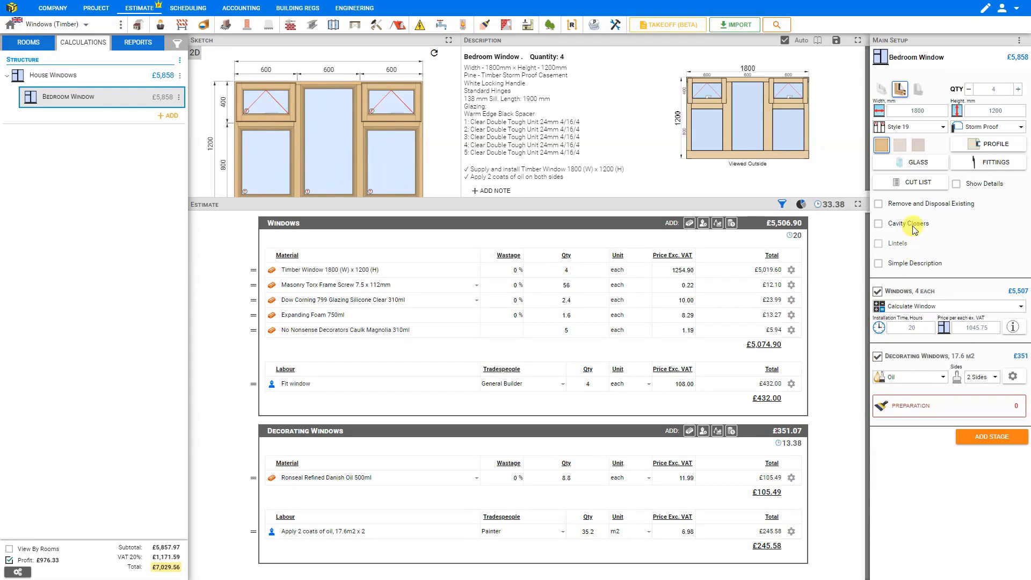
pyautogui.click(347, 135)
pyautogui.click(354, 134)
# Duplicate the Bedroom Window and rename the copy as Bathroom Window.
pyautogui.click(180, 98)
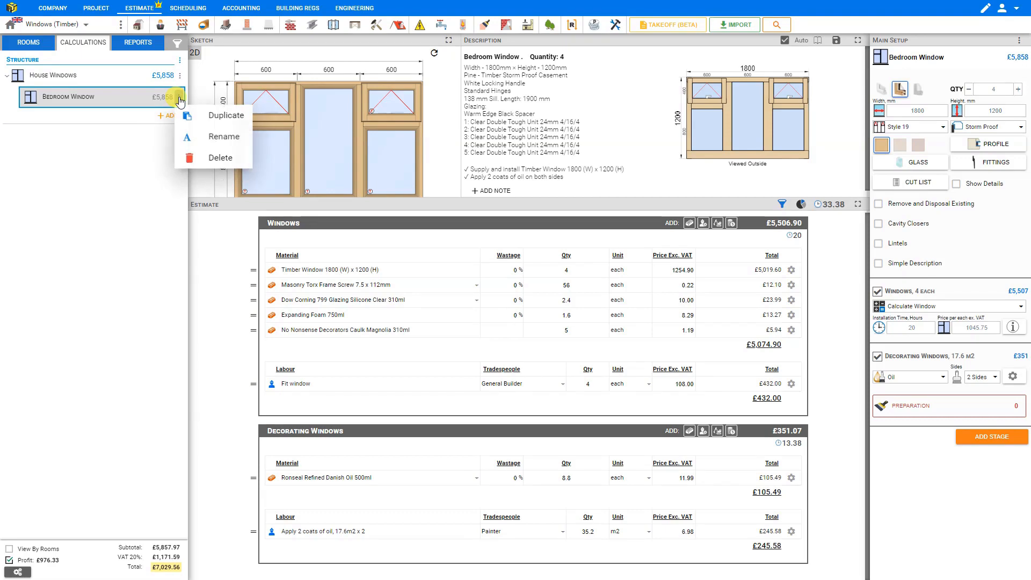
pyautogui.click(202, 114)
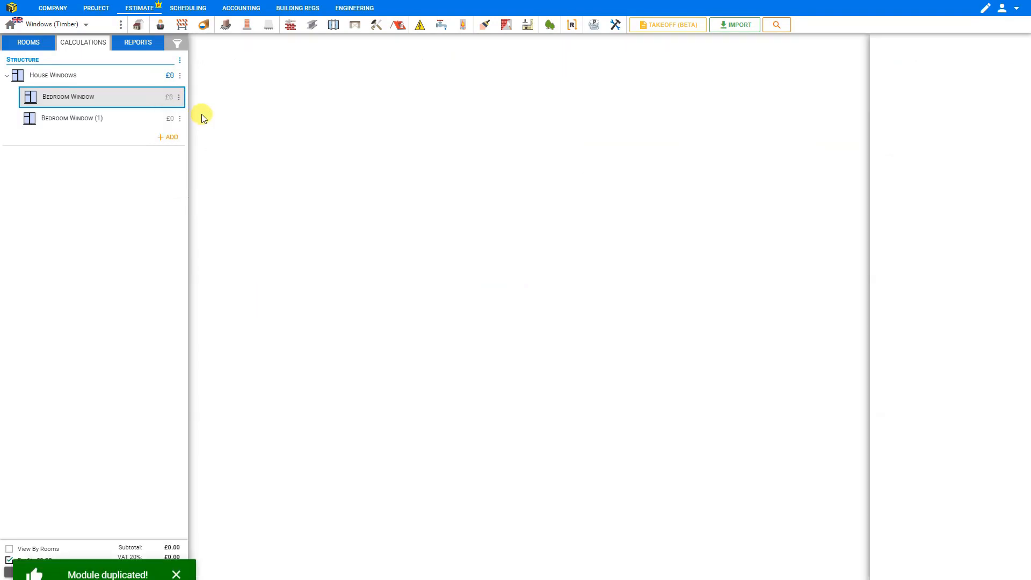
pyautogui.click(105, 118)
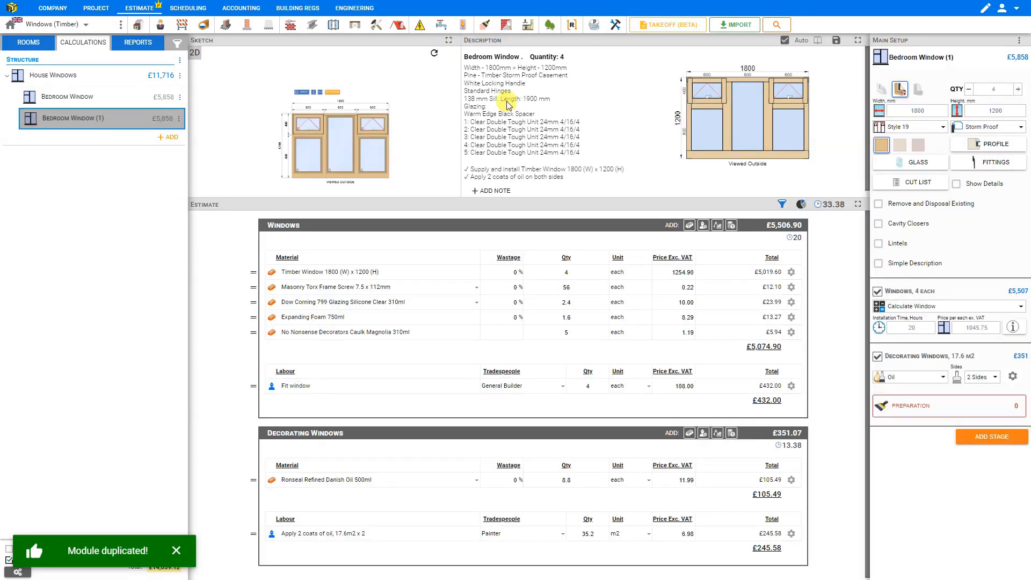
pyautogui.doubleClick(925, 59)
pyautogui.click(925, 63)
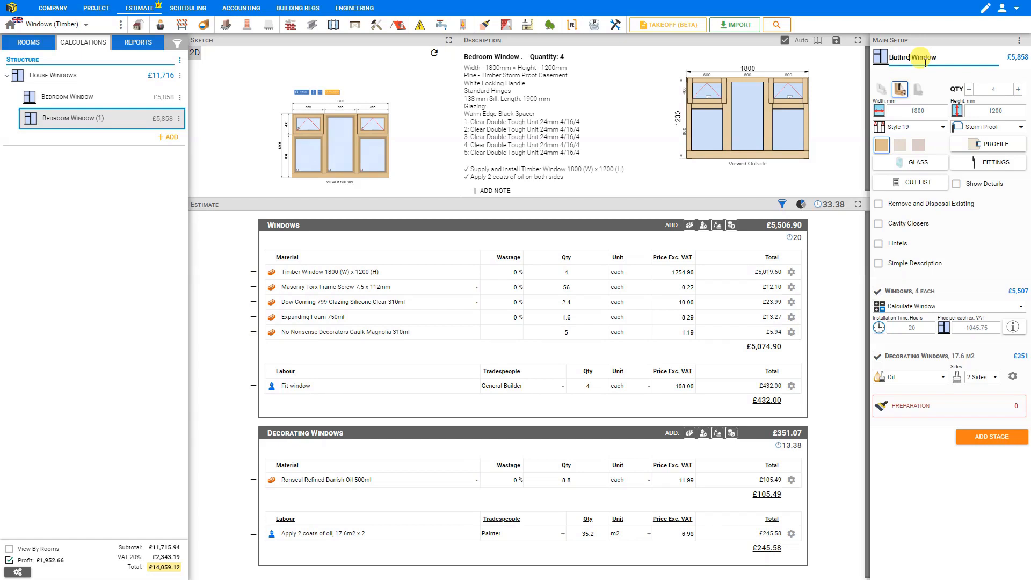
pyautogui.press('Return')
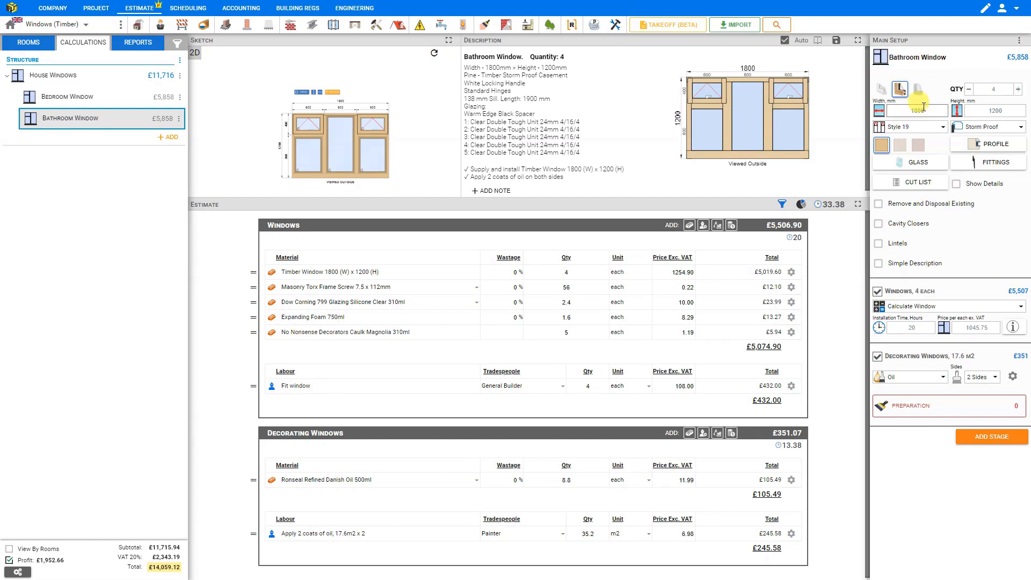
# Set the Bathroom Window's width and height to 800 mm each and change its layout to Style 1.
pyautogui.click(921, 109)
pyautogui.doubleClick(922, 109)
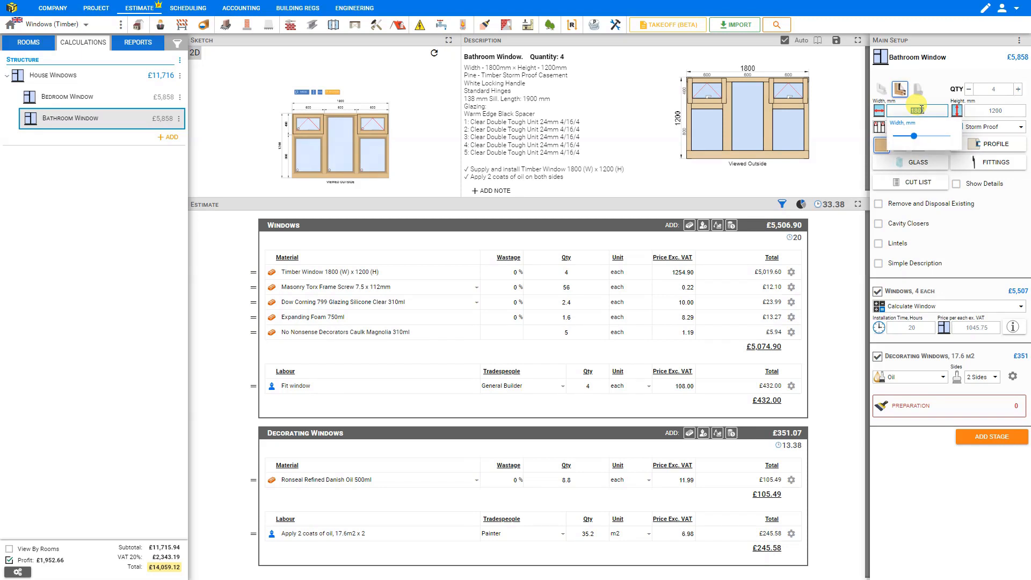
pyautogui.write('800')
pyautogui.press('Tab')
pyautogui.write('800')
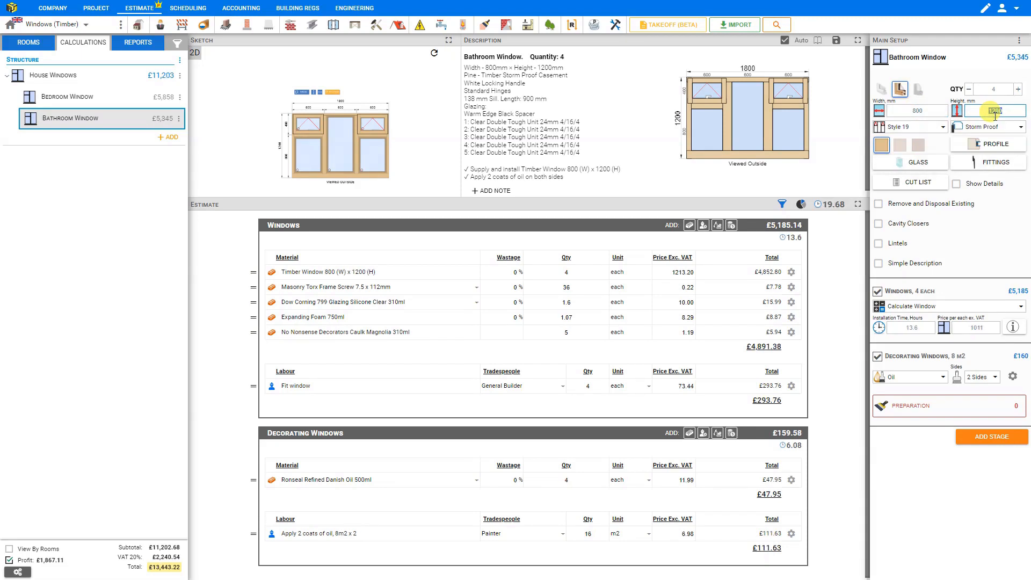
pyautogui.click(943, 129)
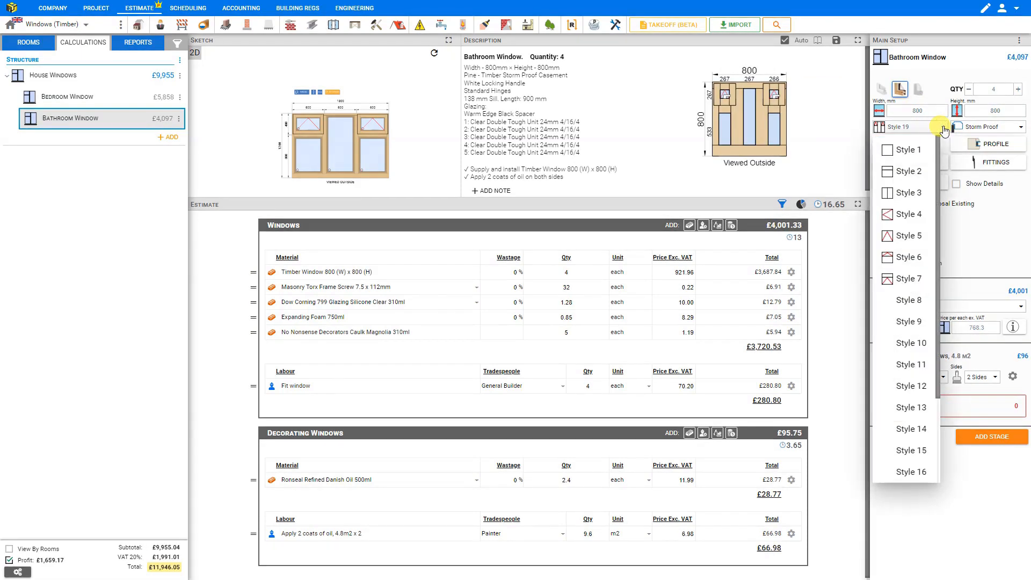
pyautogui.click(908, 138)
# Change the Bathroom Window's glass to Arctic and refresh its sketch.
pyautogui.click(920, 162)
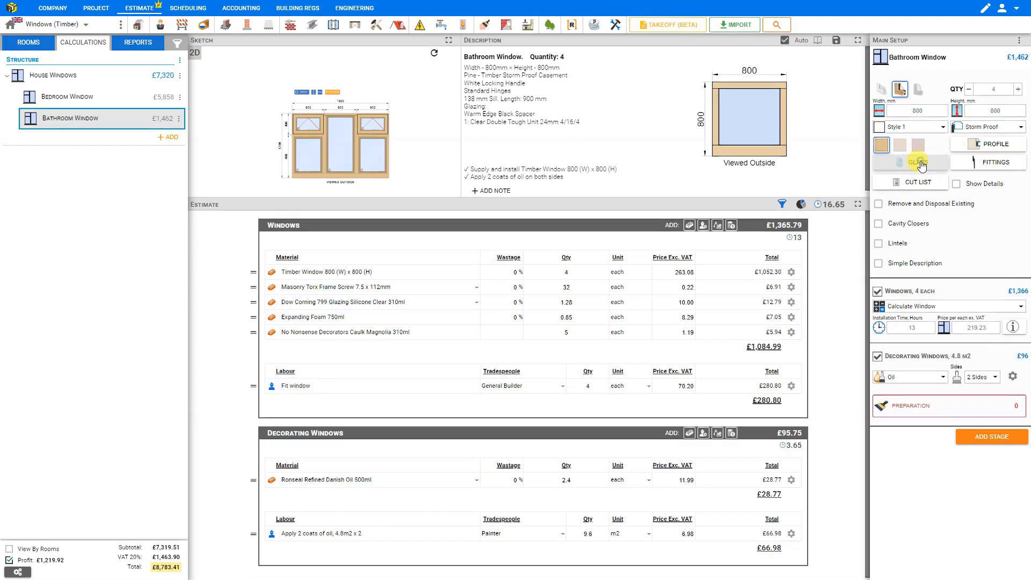
pyautogui.click(941, 137)
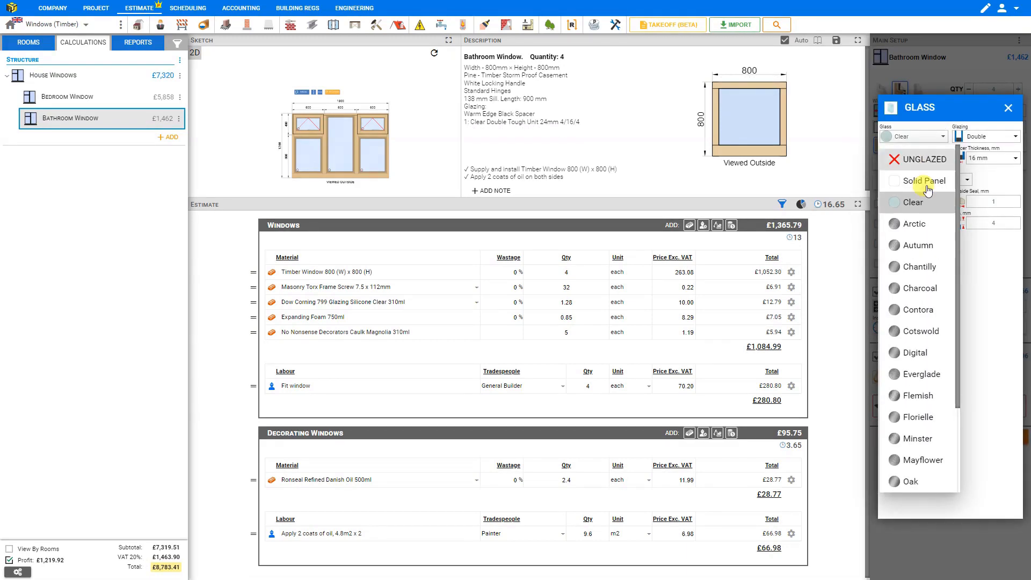
pyautogui.click(923, 229)
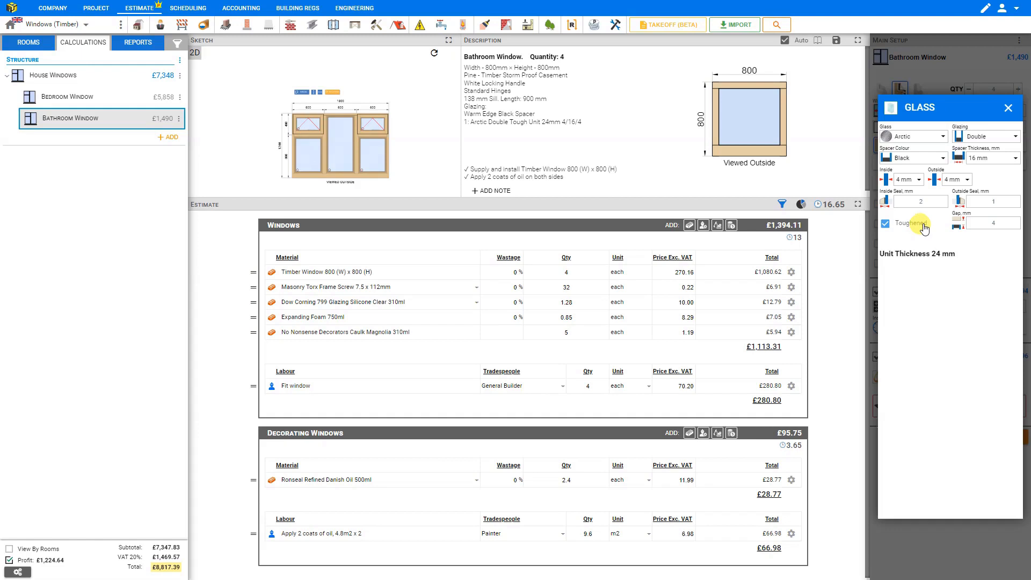
pyautogui.press('Escape')
pyautogui.click(435, 55)
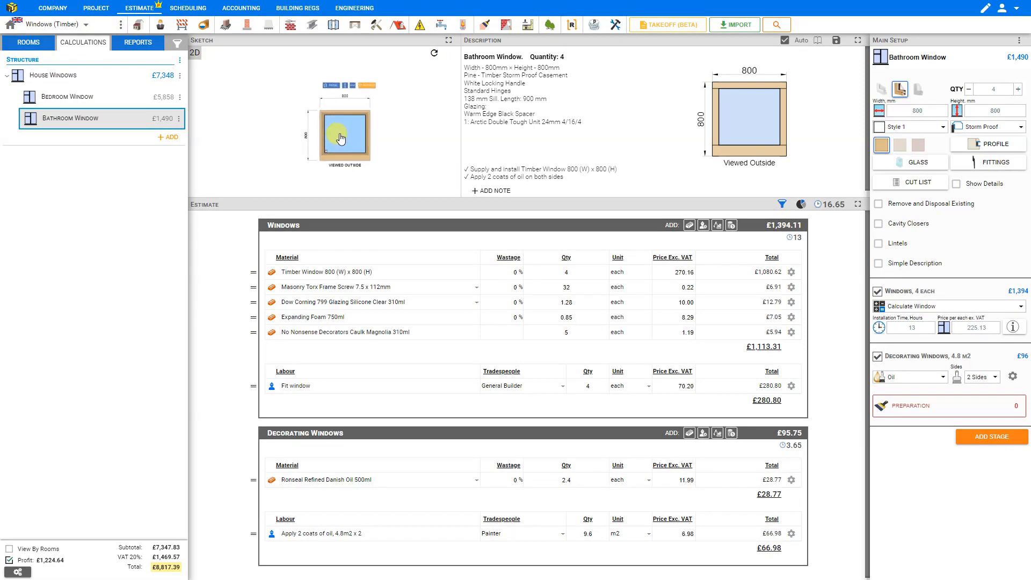
# Reduce the Bathroom Window's quantity to 1.
pyautogui.click(970, 90)
pyautogui.click(969, 90)
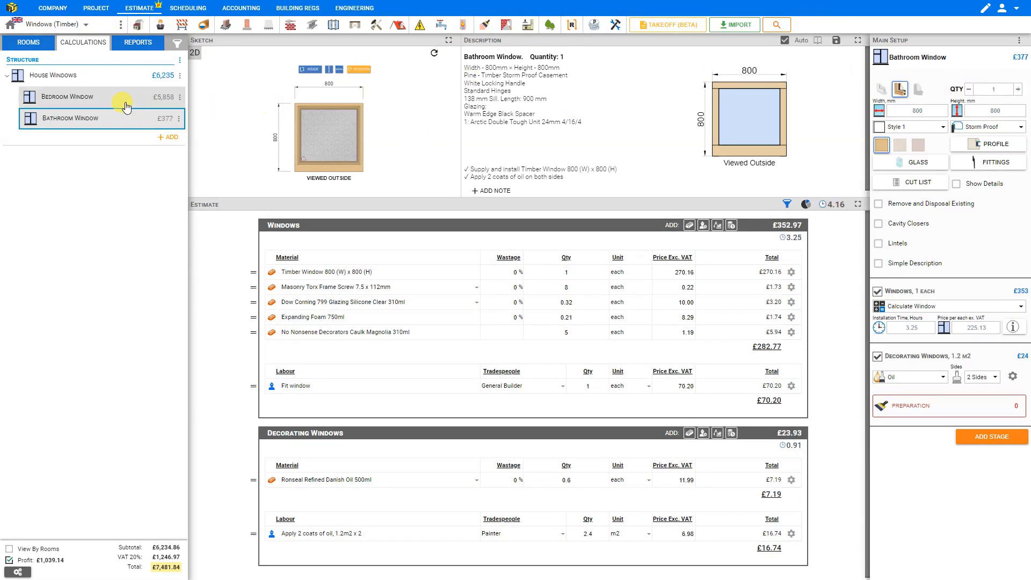
# Duplicate the Bedroom Window and rename the copy as Hall Window.
pyautogui.click(181, 98)
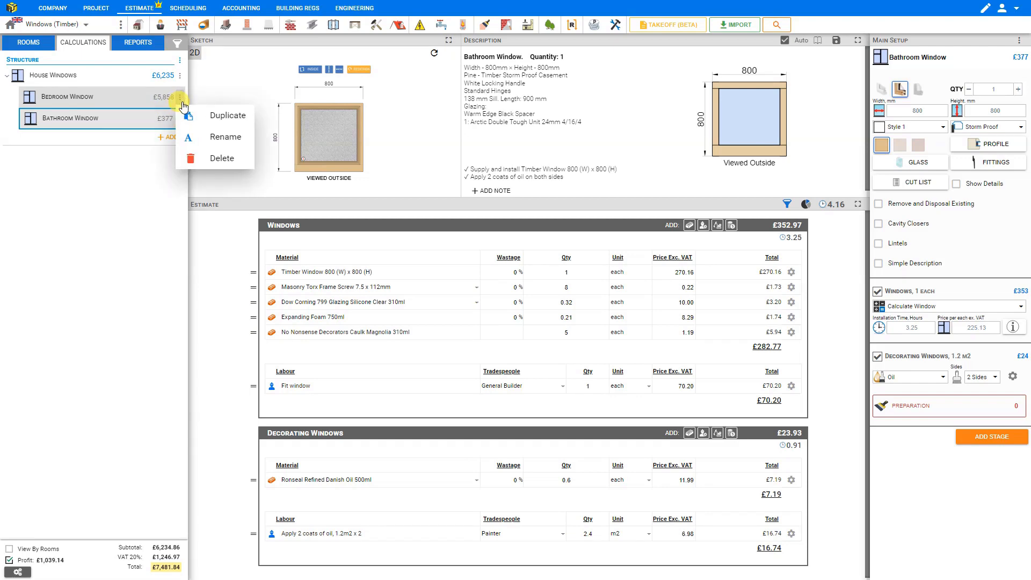
pyautogui.click(208, 115)
pyautogui.click(129, 141)
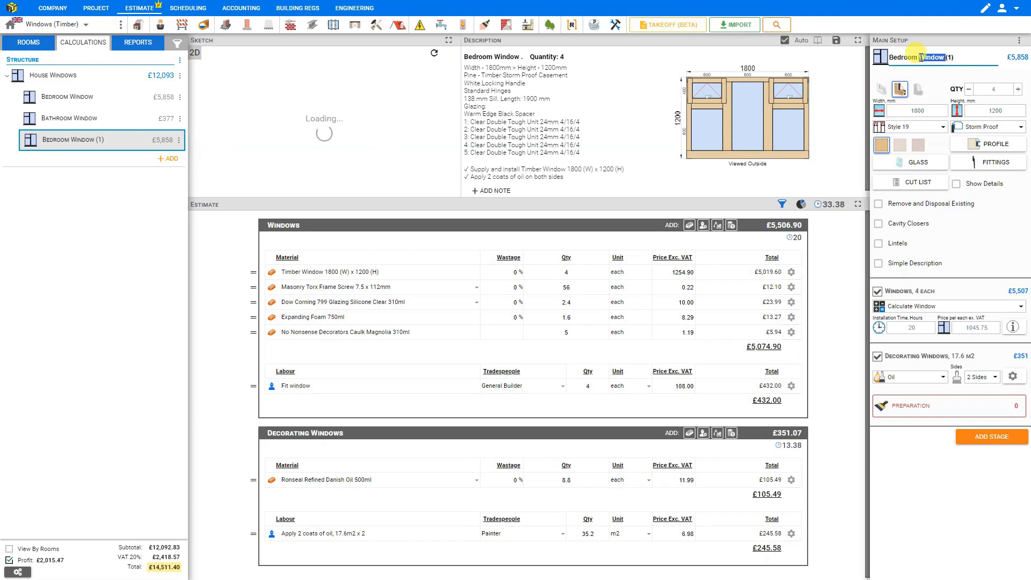
pyautogui.hotkey('ctrl', 'a')
pyautogui.write('Ha')
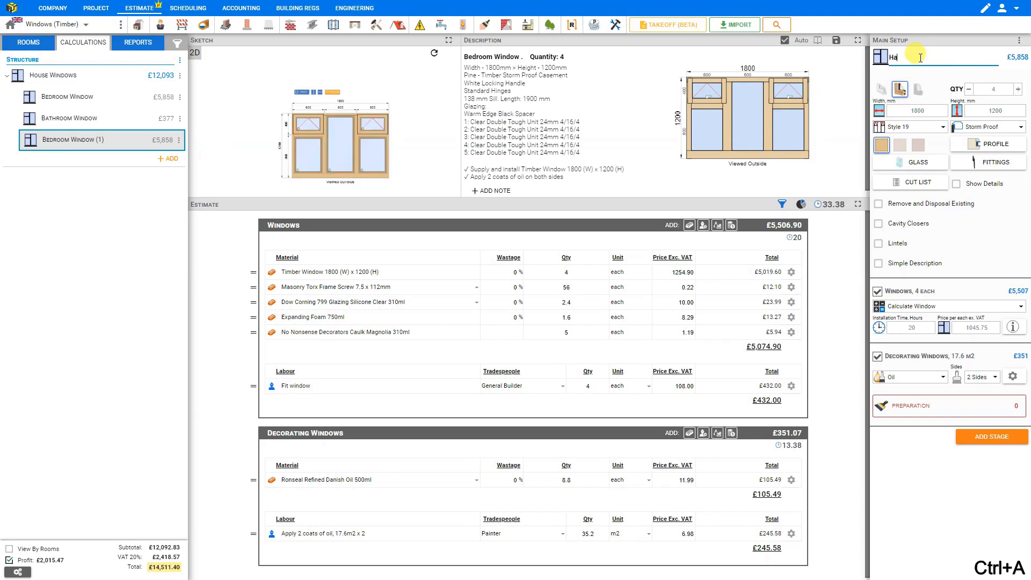
# Set the Hall Window's quantity to 3, its width to 1000 mm and its height to 800 mm.
pyautogui.click(970, 90)
pyautogui.click(934, 109)
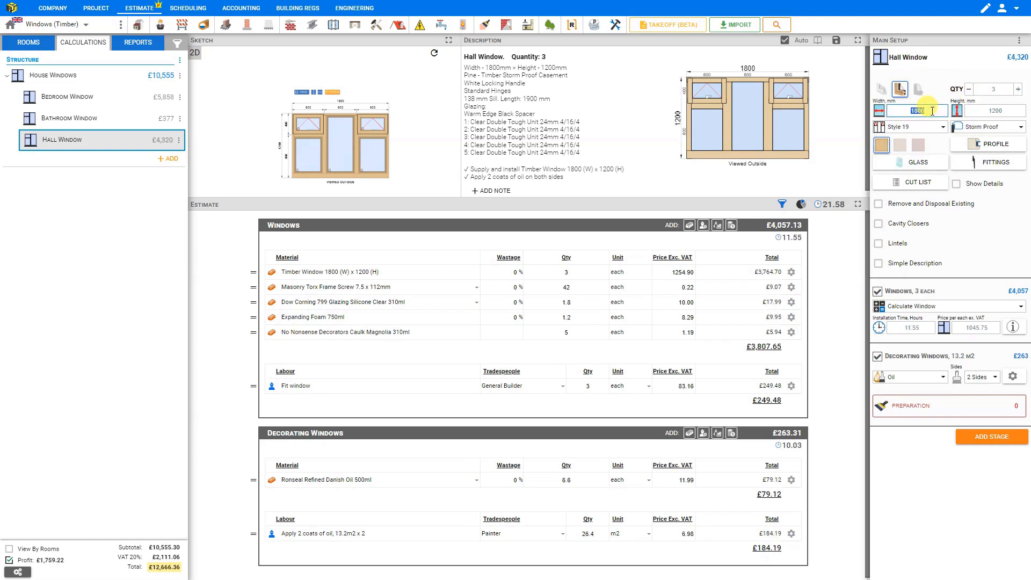
pyautogui.click(992, 110)
pyautogui.write('800')
pyautogui.press('Return')
# Change the Hall Window's layout to Style 3, refresh its sketch and divide it into two equal 500 mm sections.
pyautogui.click(943, 127)
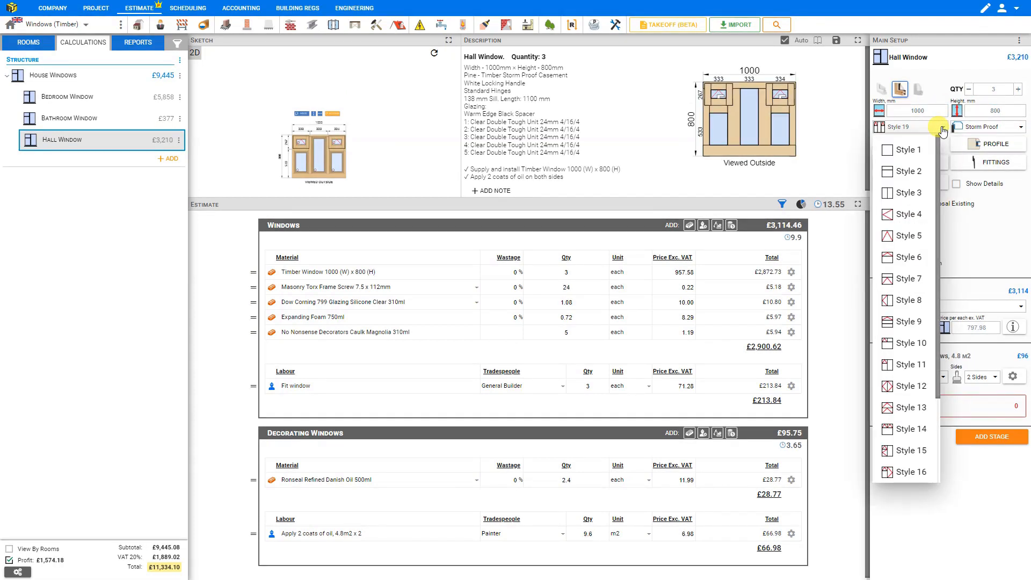
pyautogui.click(921, 193)
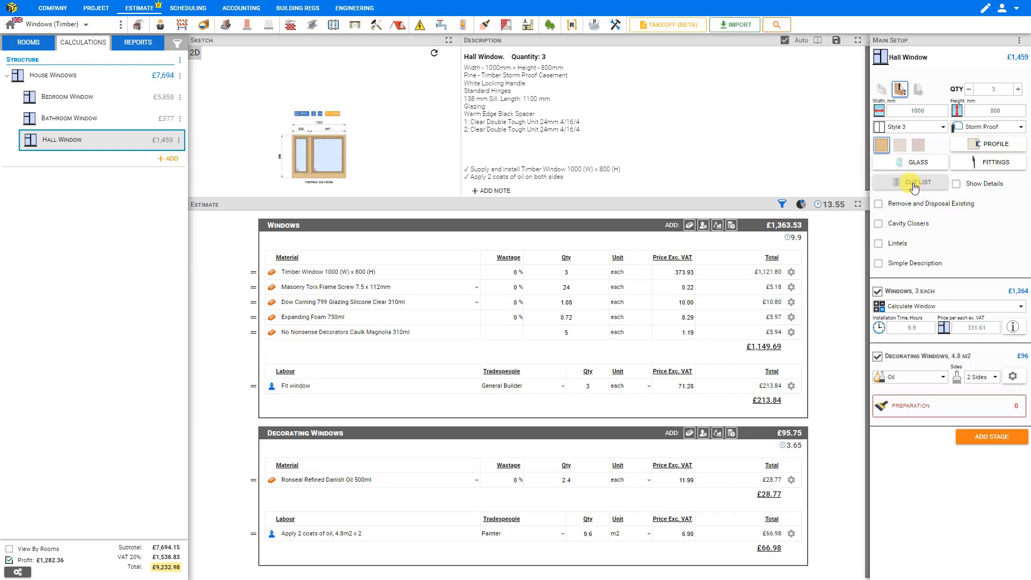
pyautogui.click(433, 54)
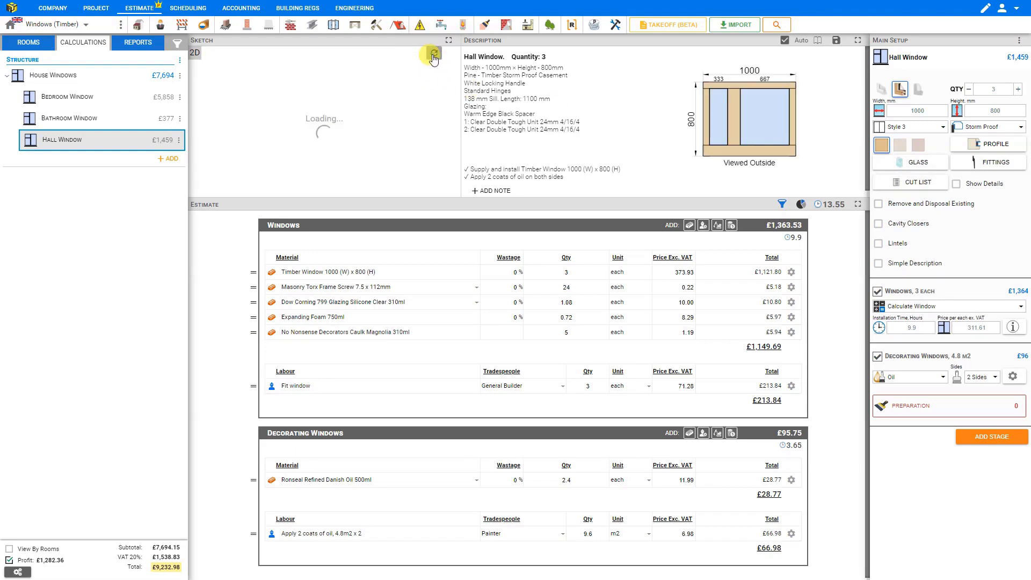
pyautogui.click(318, 113)
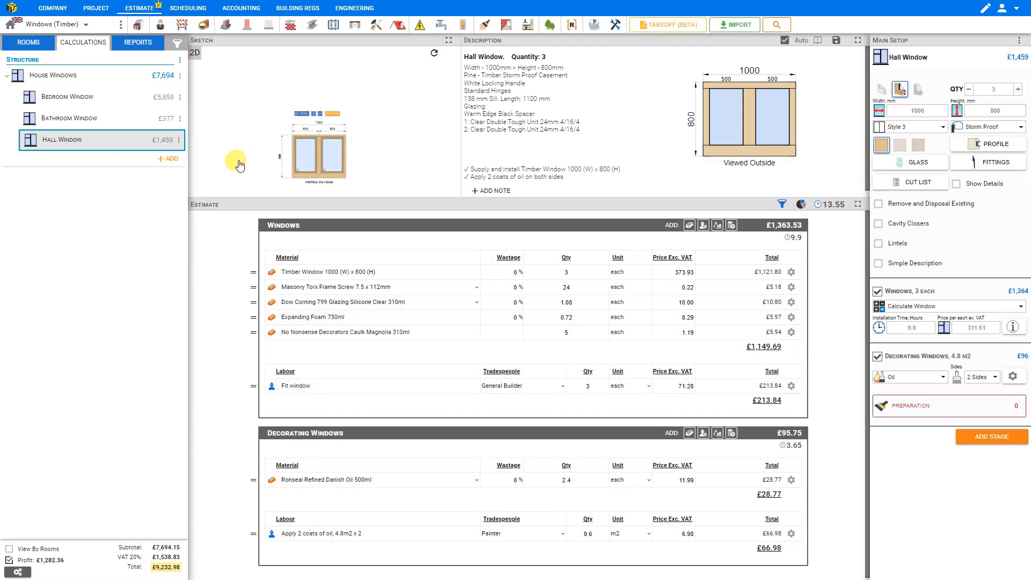
# Create a Cavity Wall module from the external walls, keeping the default title, category and location.
pyautogui.click(291, 26)
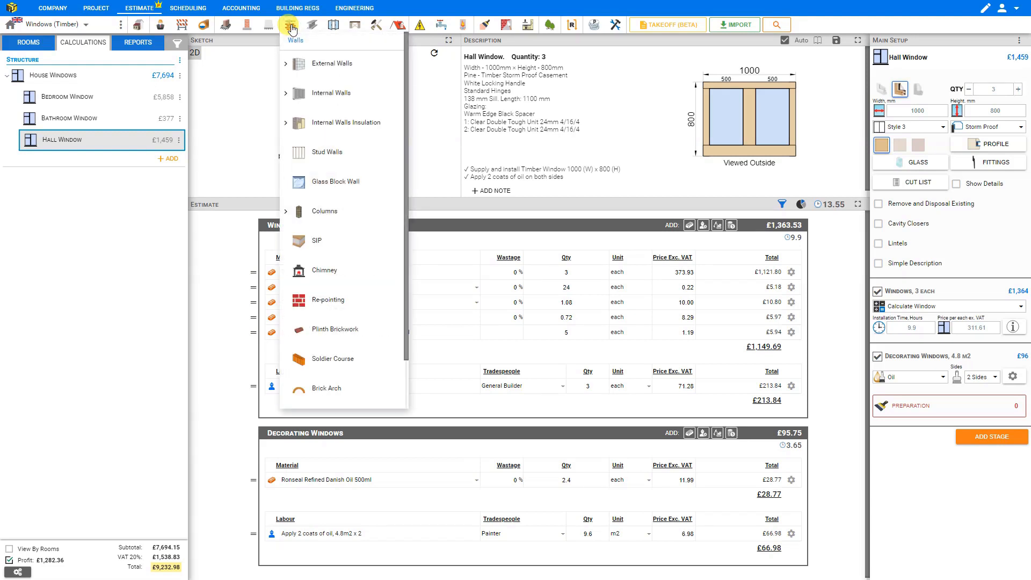
pyautogui.click(286, 67)
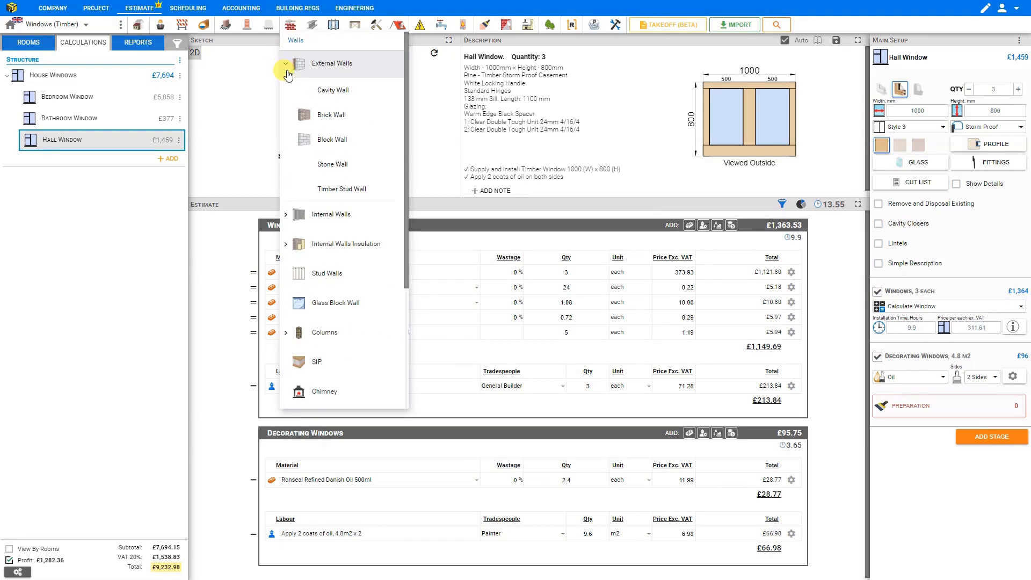
pyautogui.click(336, 89)
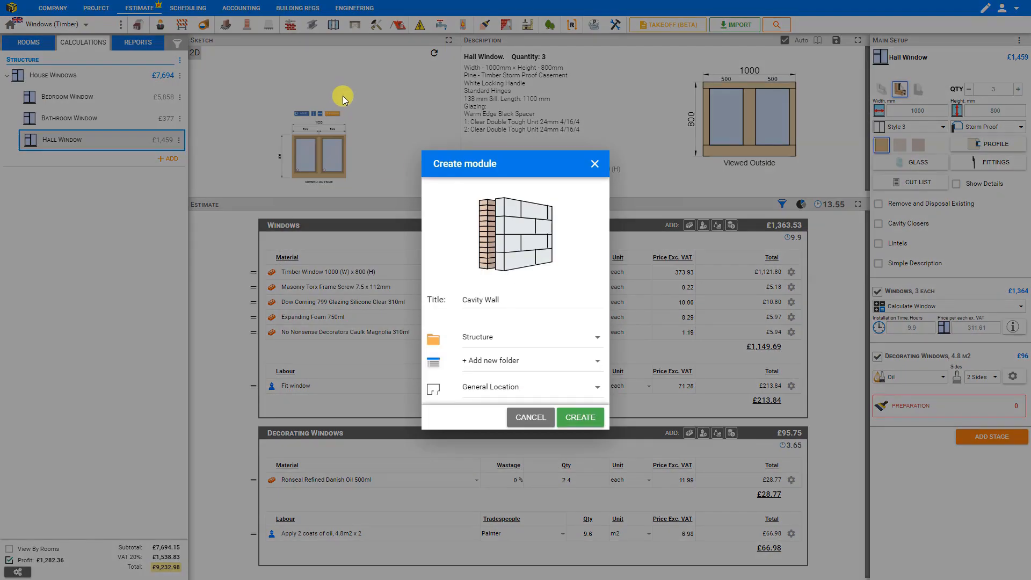
pyautogui.click(572, 417)
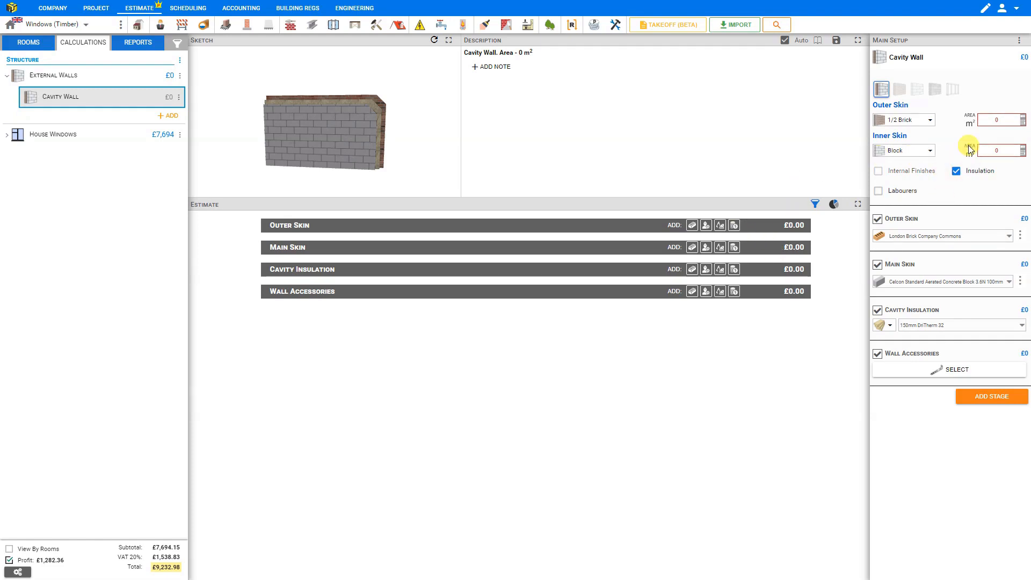
# Add a square-type section 12 m wide with an area of 36 m² to the cavity wall's outer skin area calculation.
pyautogui.click(1023, 120)
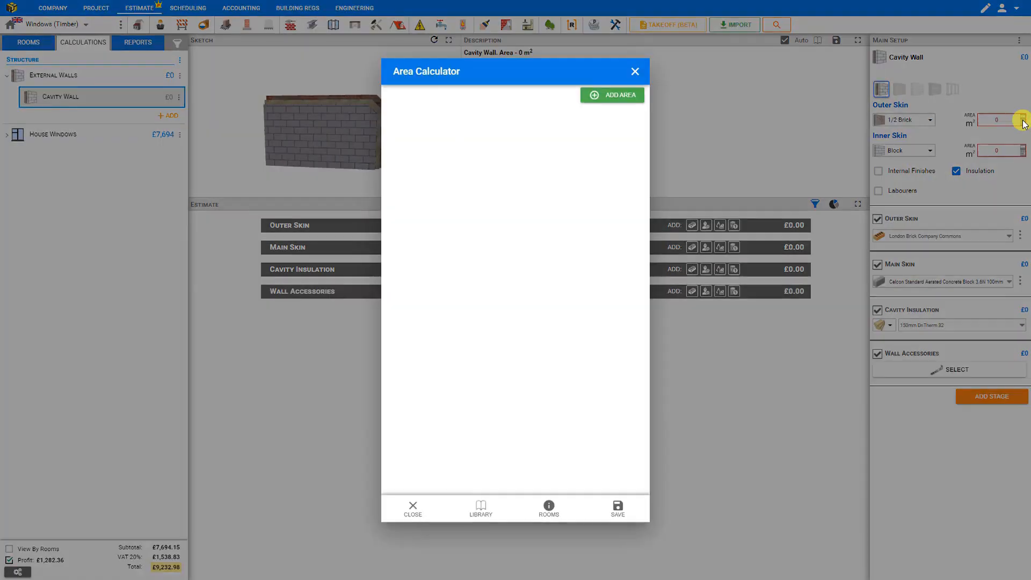
pyautogui.click(608, 98)
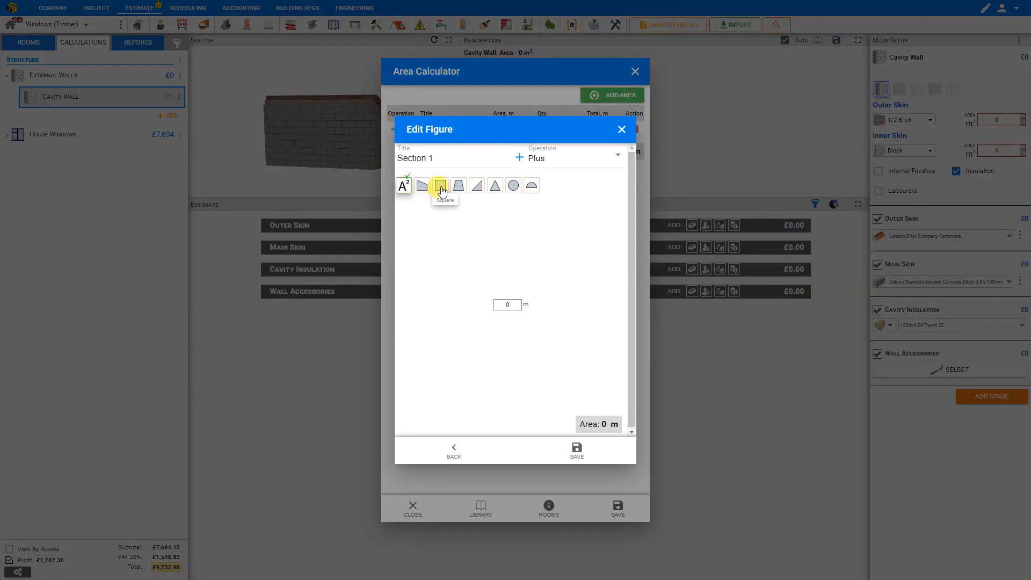
pyautogui.click(440, 186)
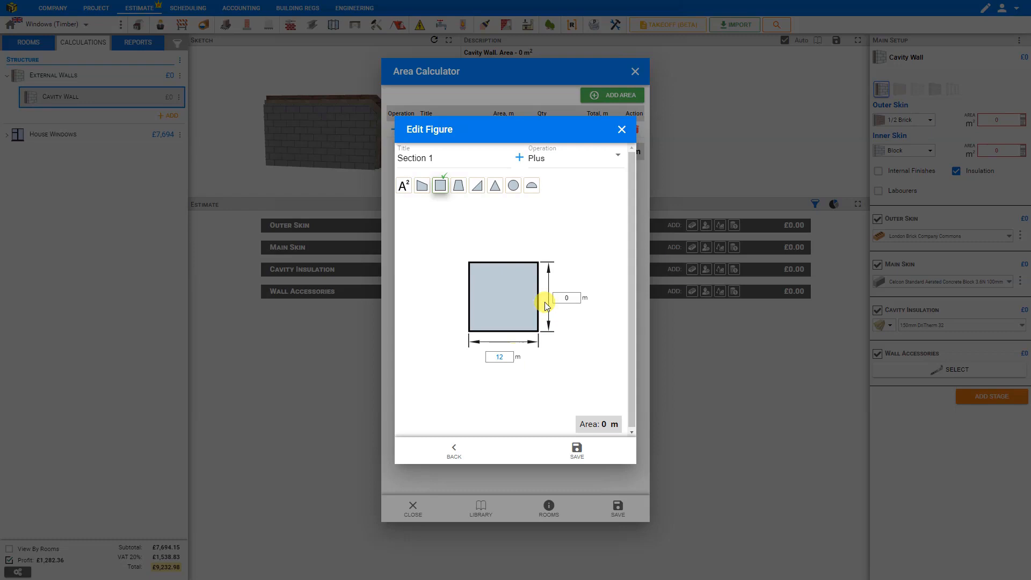
pyautogui.moveTo(569, 299); pyautogui.dragTo(563, 299)
pyautogui.click(576, 450)
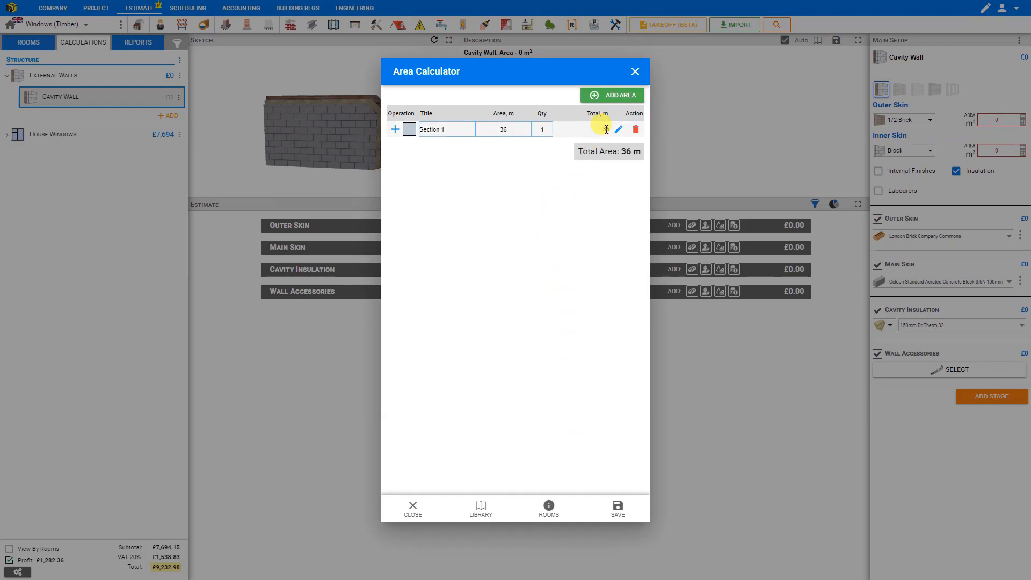
pyautogui.click(621, 97)
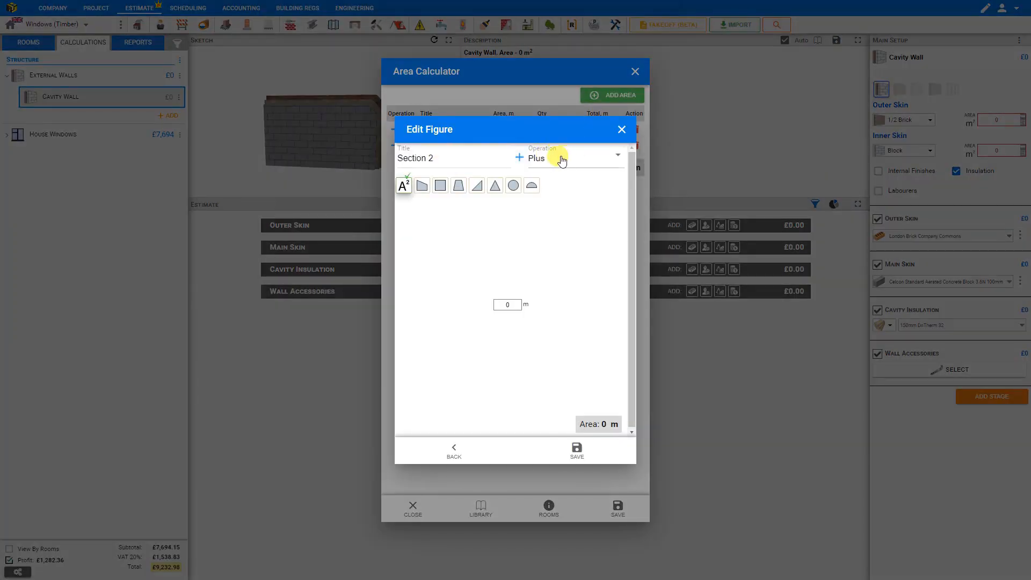
pyautogui.click(559, 157)
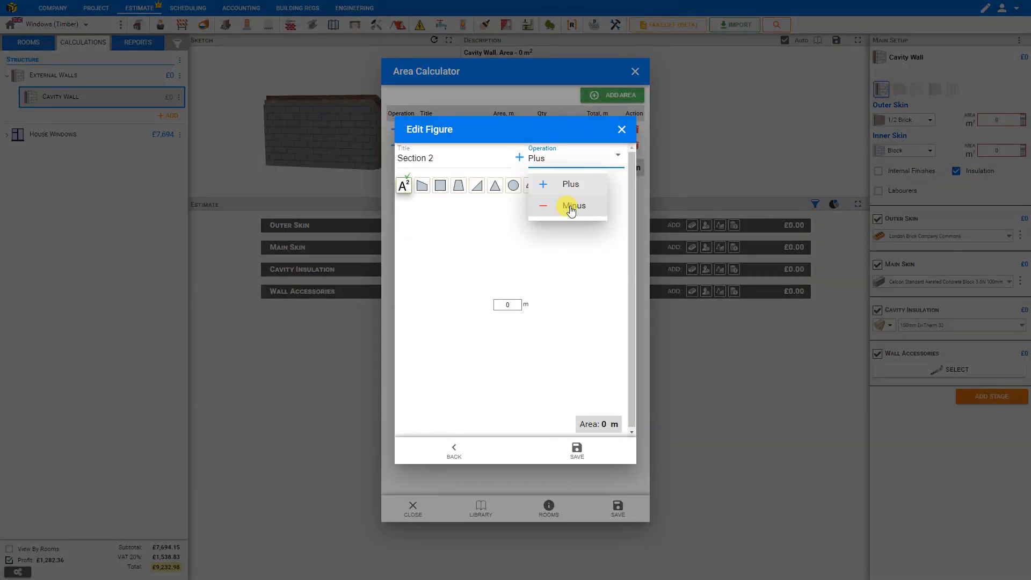
pyautogui.click(622, 130)
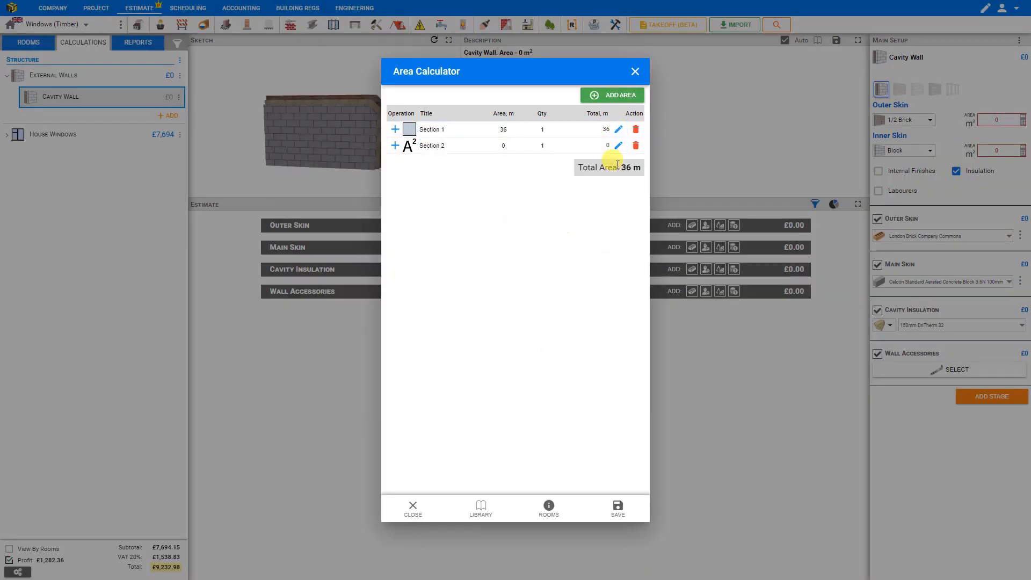
pyautogui.click(636, 146)
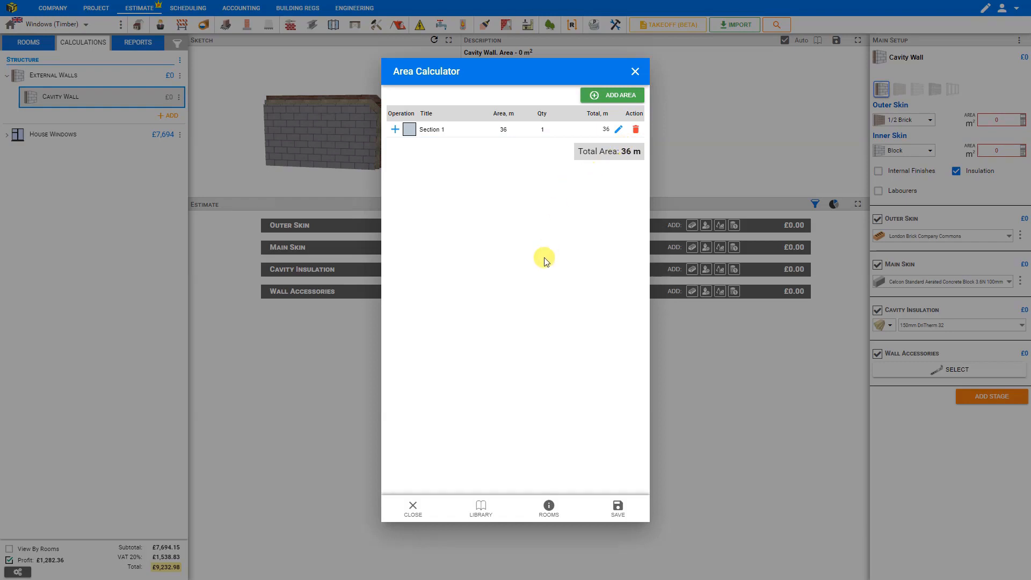
# Deduct the Bedroom Window, Bathroom Window and Hall Window openings from the wall area using the calculator's library.
pyautogui.click(480, 513)
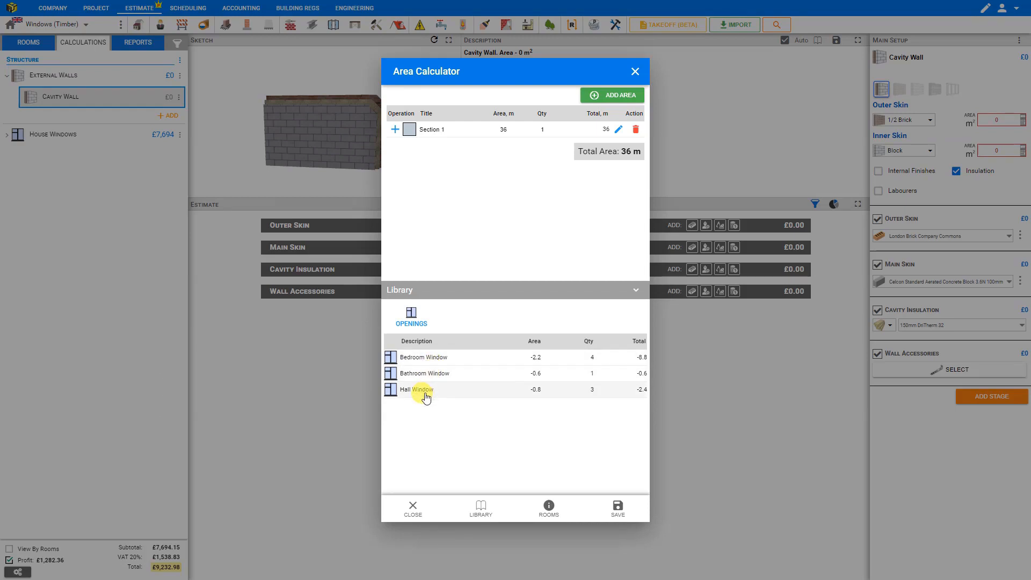
pyautogui.click(431, 359)
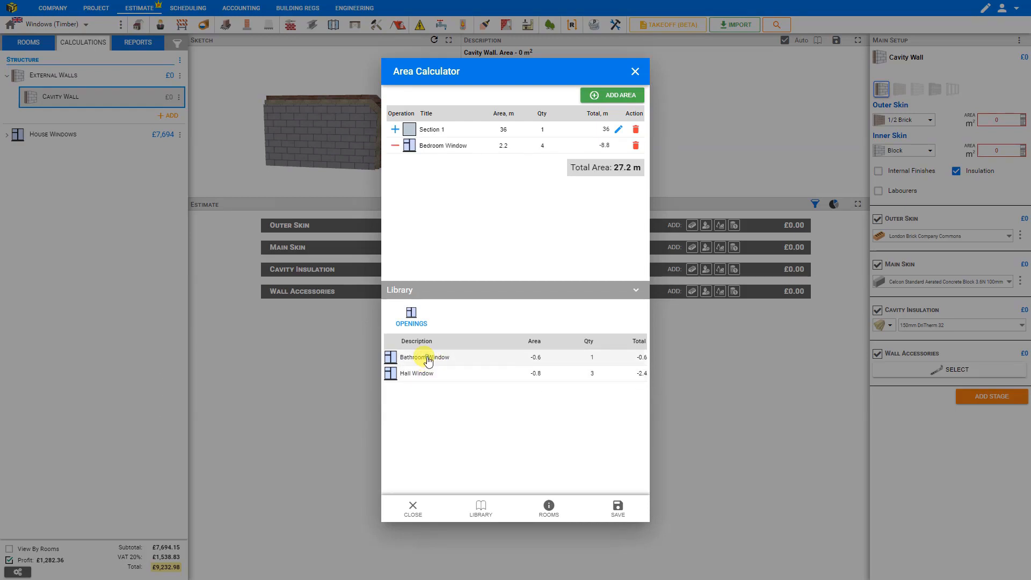
pyautogui.click(425, 358)
pyautogui.click(424, 357)
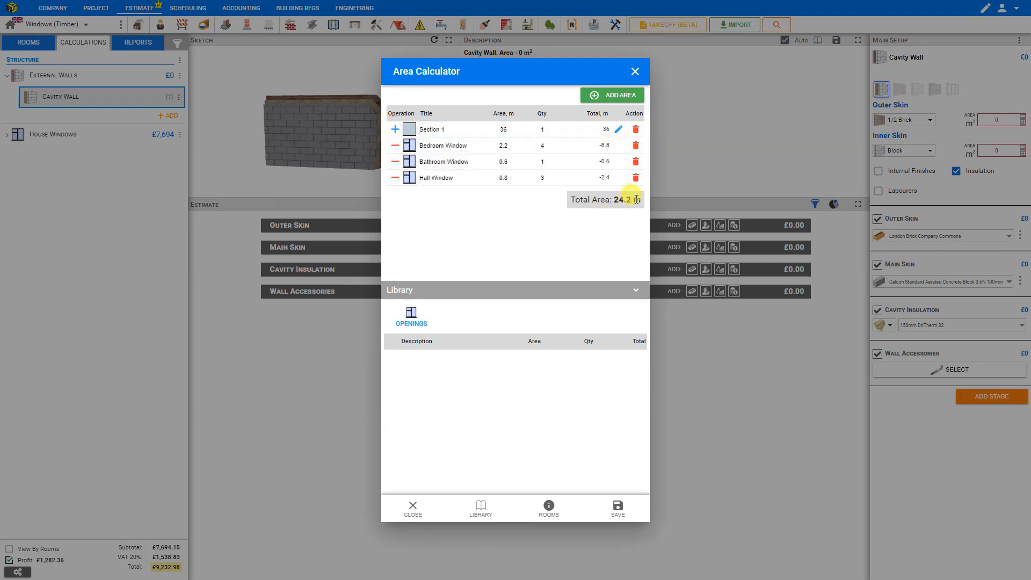
# Rename the wall section as Hallway and remove the Bedroom Window and Bathroom Window deductions from the area calculation.
pyautogui.click(436, 130)
pyautogui.write('Hallway')
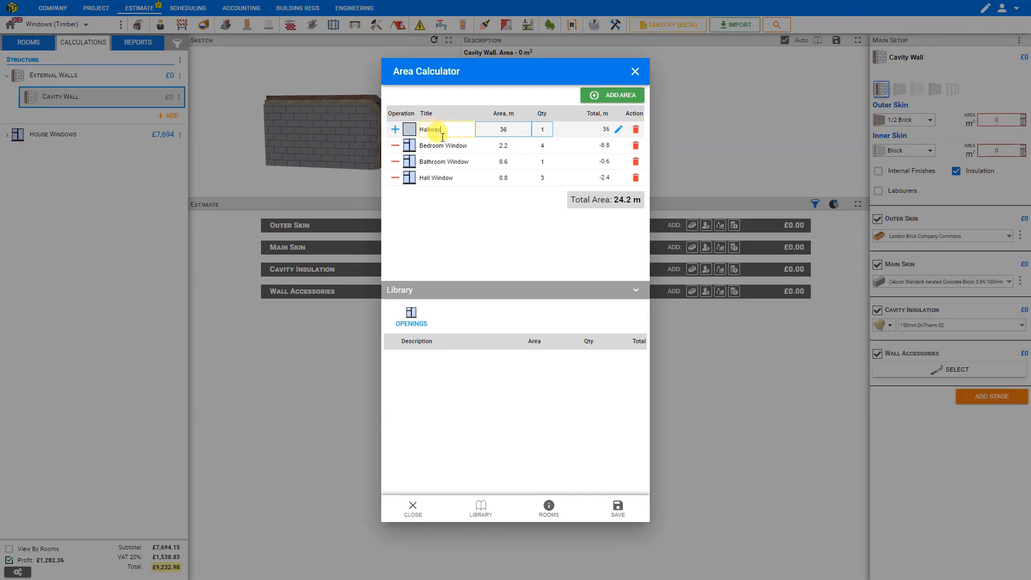
pyautogui.click(636, 147)
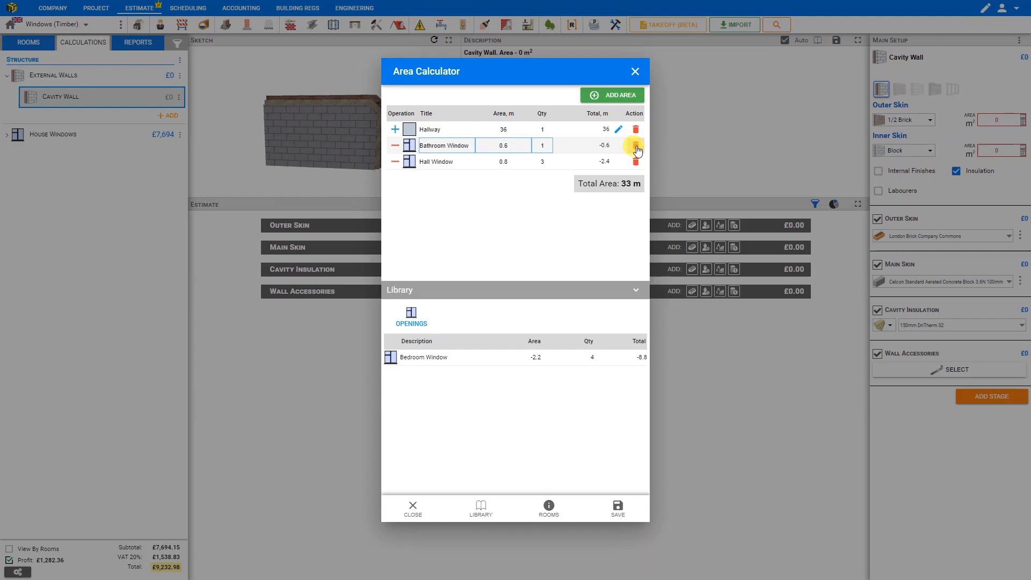
pyautogui.click(636, 147)
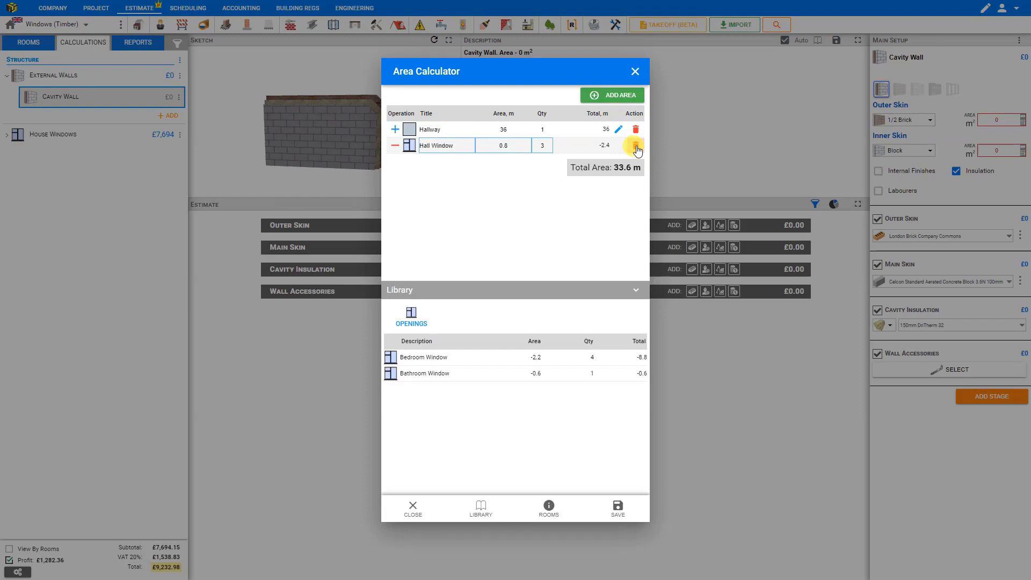
# Set the Hall Window deduction's quantity to 2 and save the outer skin's area calculation.
pyautogui.click(425, 130)
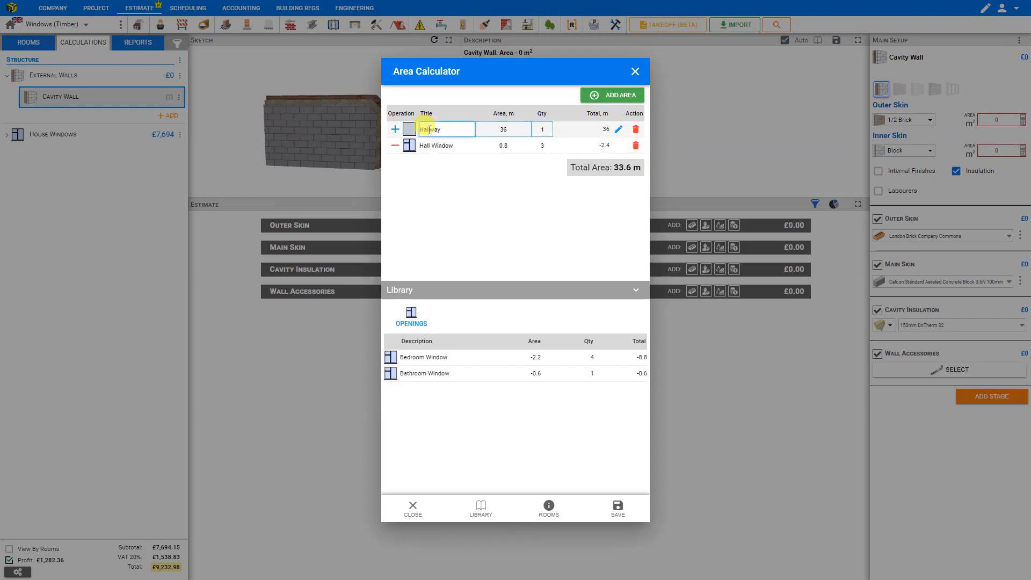
pyautogui.click(437, 146)
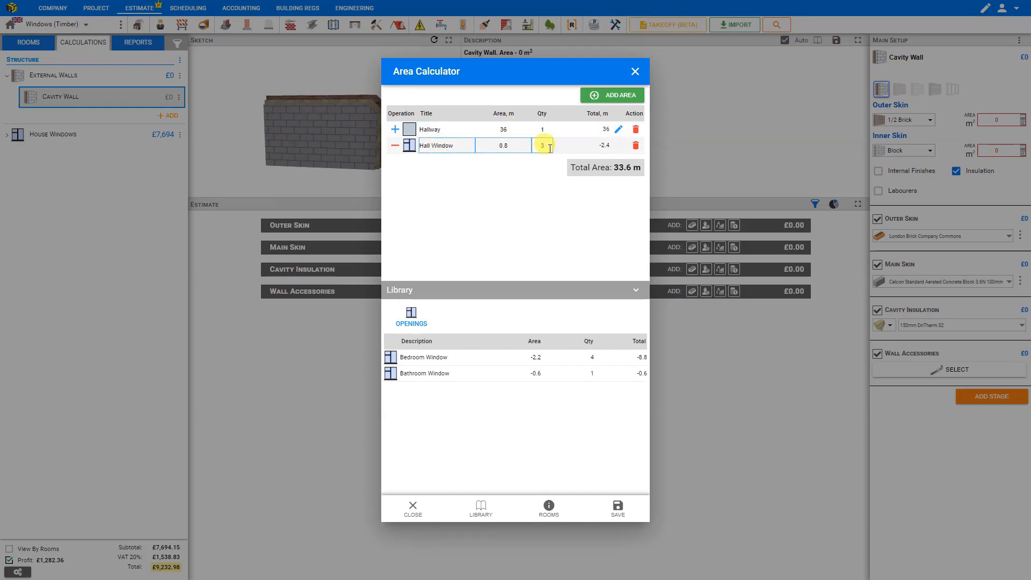
pyautogui.click(629, 177)
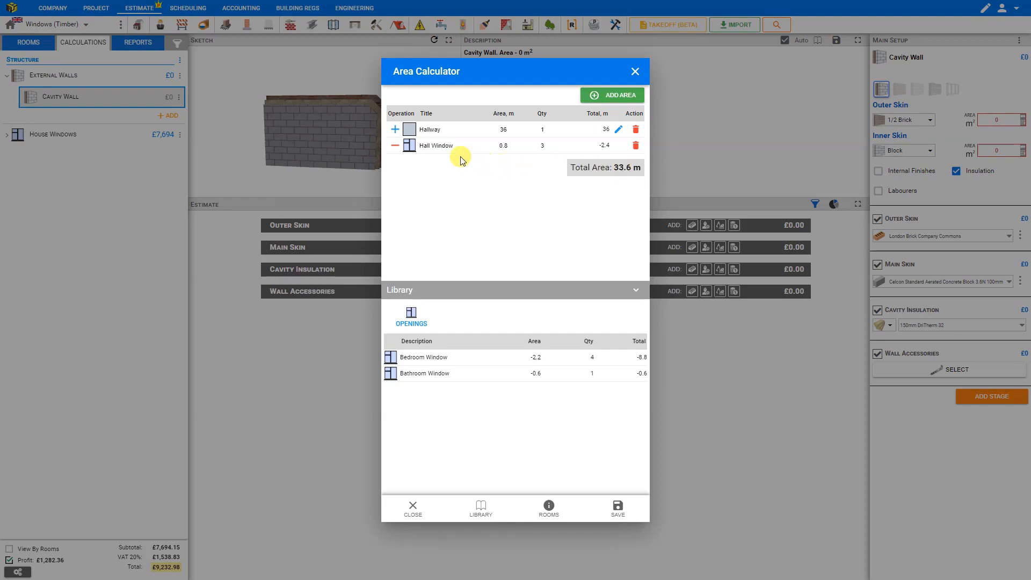
pyautogui.click(544, 147)
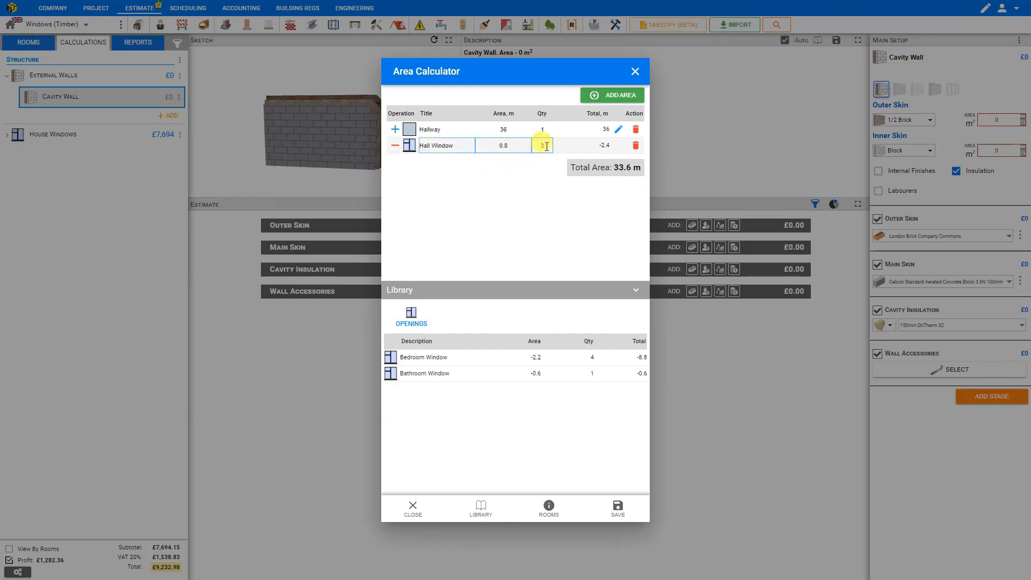
pyautogui.write('2')
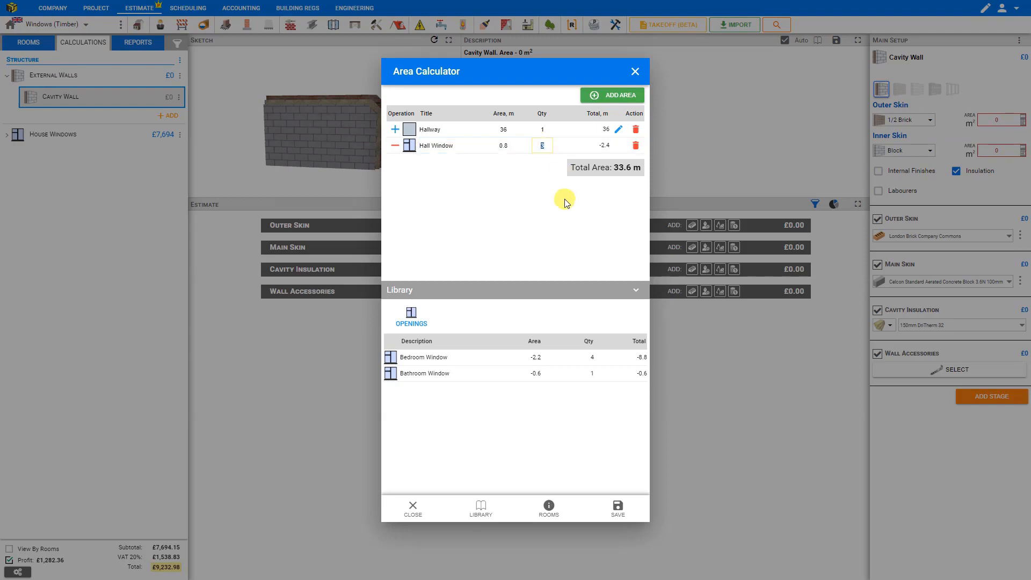
pyautogui.click(557, 177)
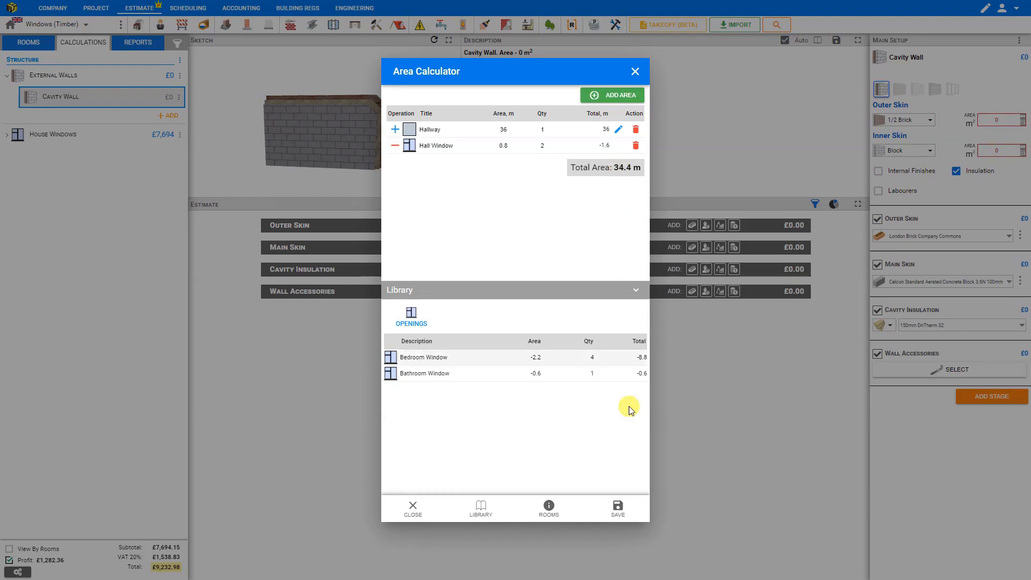
pyautogui.click(619, 509)
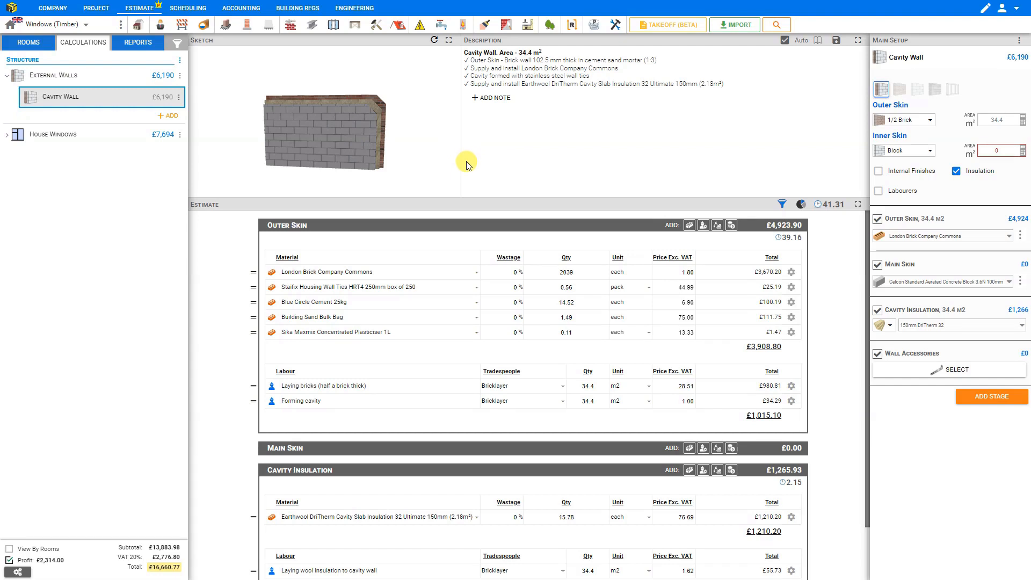
# Open the Quote report and review the external wall and house window descriptions, drawings and totals.
pyautogui.click(140, 47)
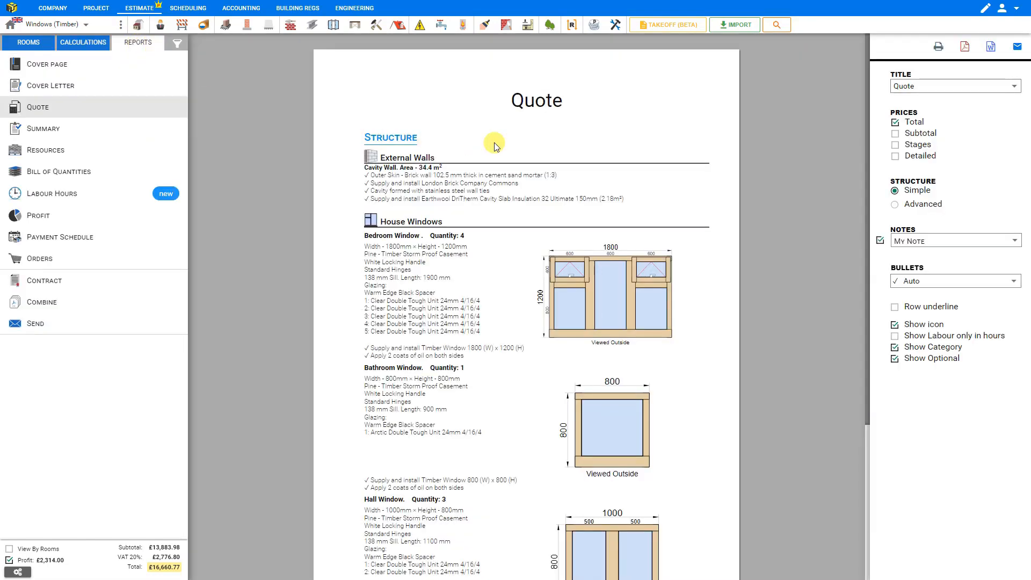
pyautogui.scroll(-2, 572, 198)
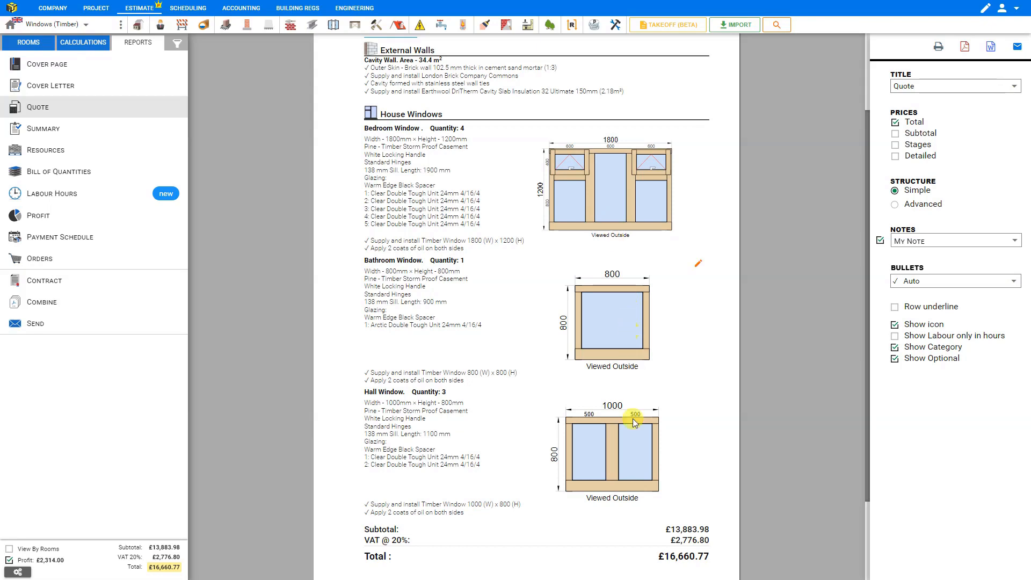
# Switch the quote to the Advanced structure and toggle Description, Materials, Labour, Price and Unit off and back on.
pyautogui.scroll(2, 631, 455)
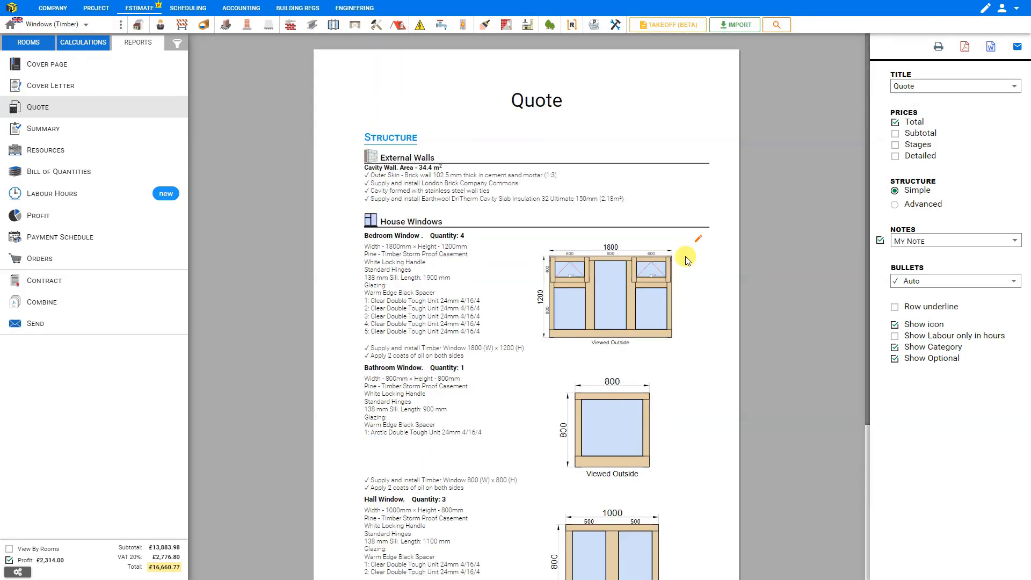
pyautogui.click(896, 204)
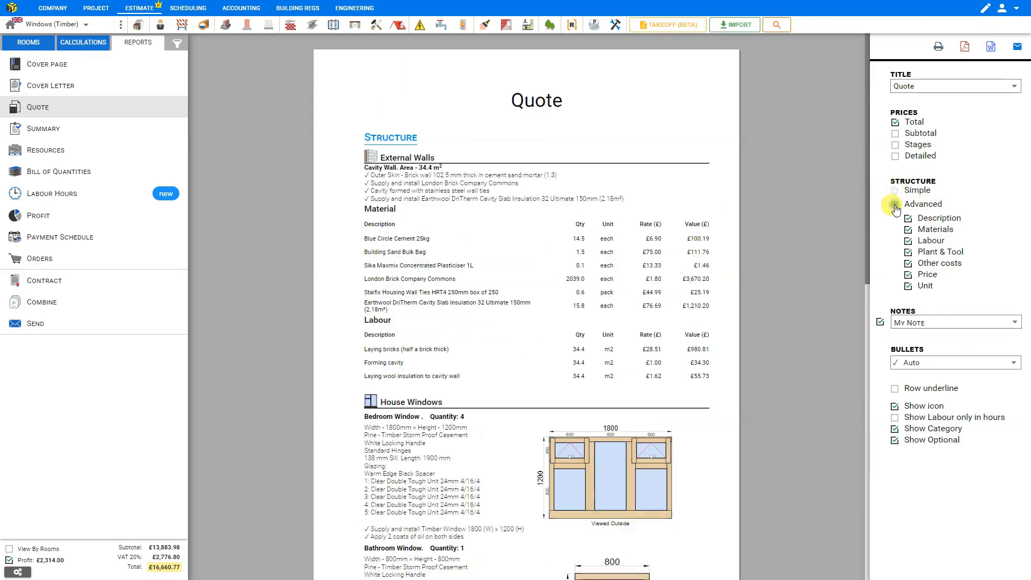
pyautogui.click(909, 219)
pyautogui.click(908, 219)
pyautogui.click(908, 230)
pyautogui.click(908, 230)
pyautogui.click(909, 241)
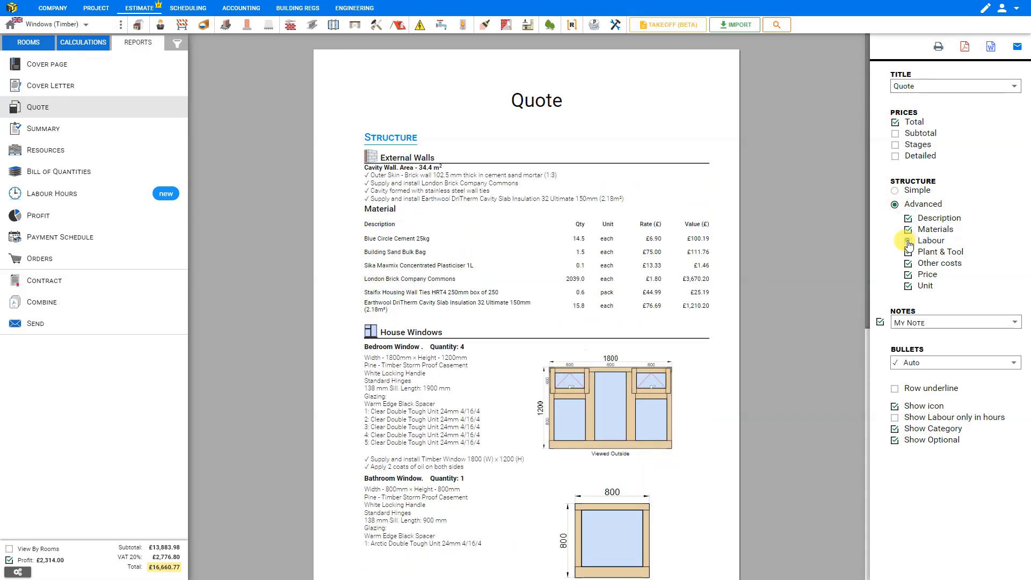
pyautogui.click(908, 241)
pyautogui.click(908, 276)
pyautogui.click(909, 277)
pyautogui.click(909, 287)
pyautogui.click(908, 287)
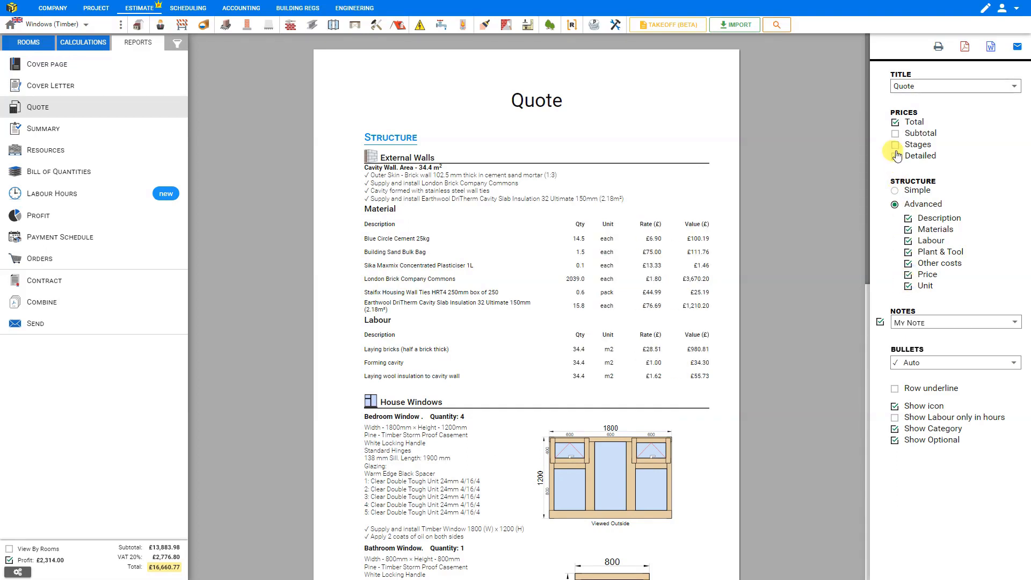
# Show Subtotal, Stages and Detailed prices on the quote, hide them again and return to the Simple structure.
pyautogui.click(896, 135)
pyautogui.click(896, 146)
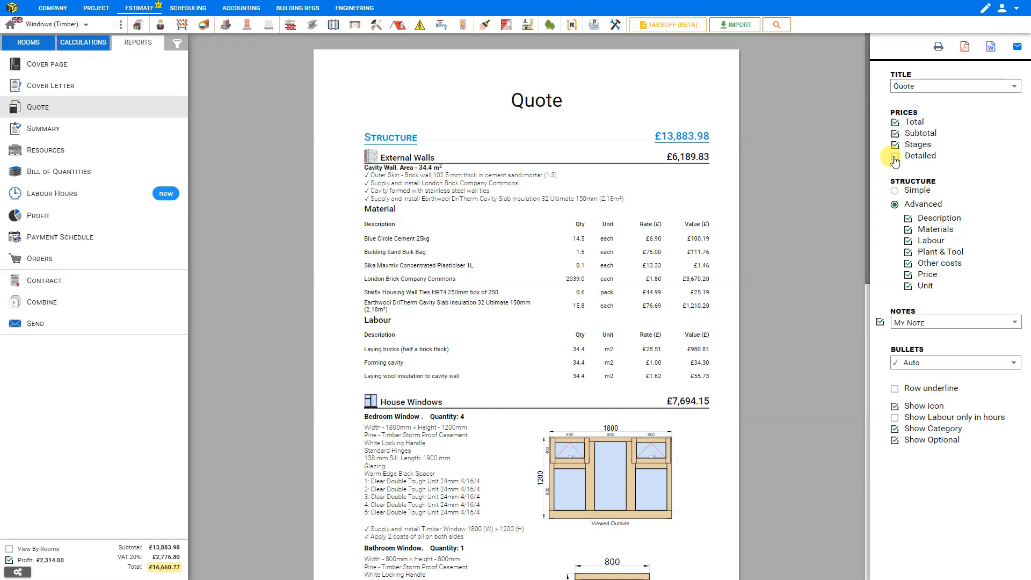
pyautogui.click(895, 157)
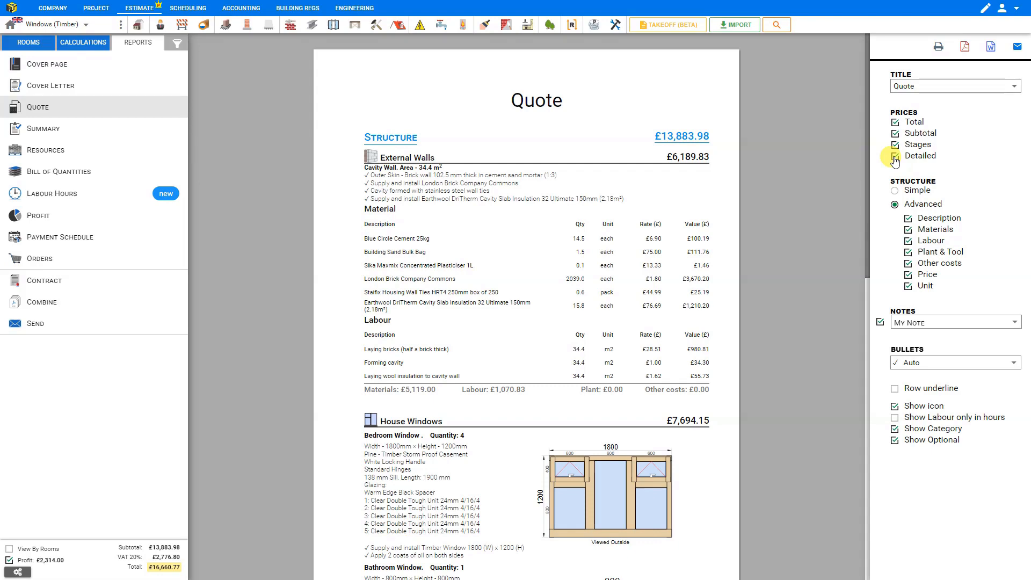
pyautogui.click(895, 157)
pyautogui.click(895, 145)
pyautogui.click(896, 134)
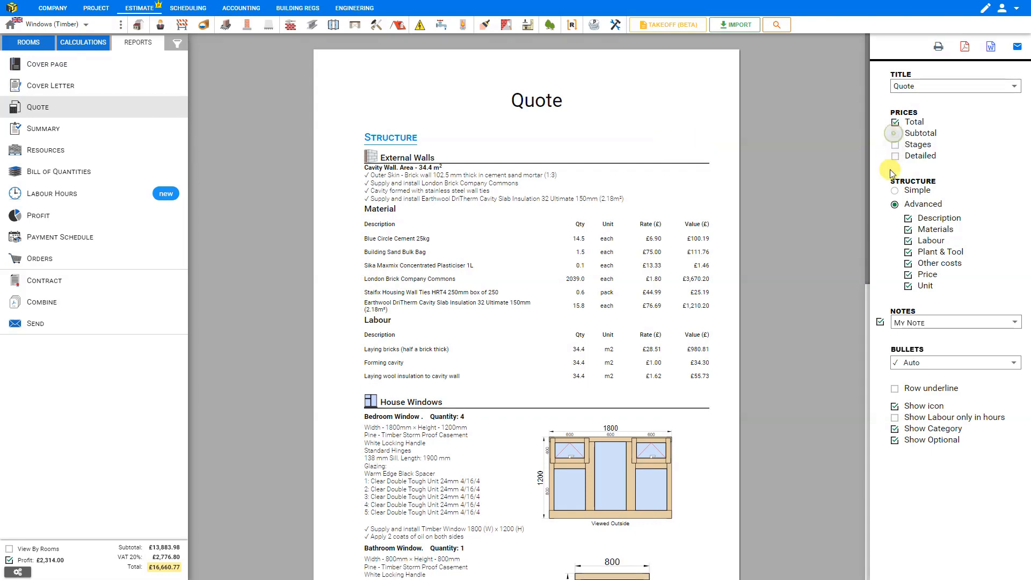
pyautogui.click(895, 190)
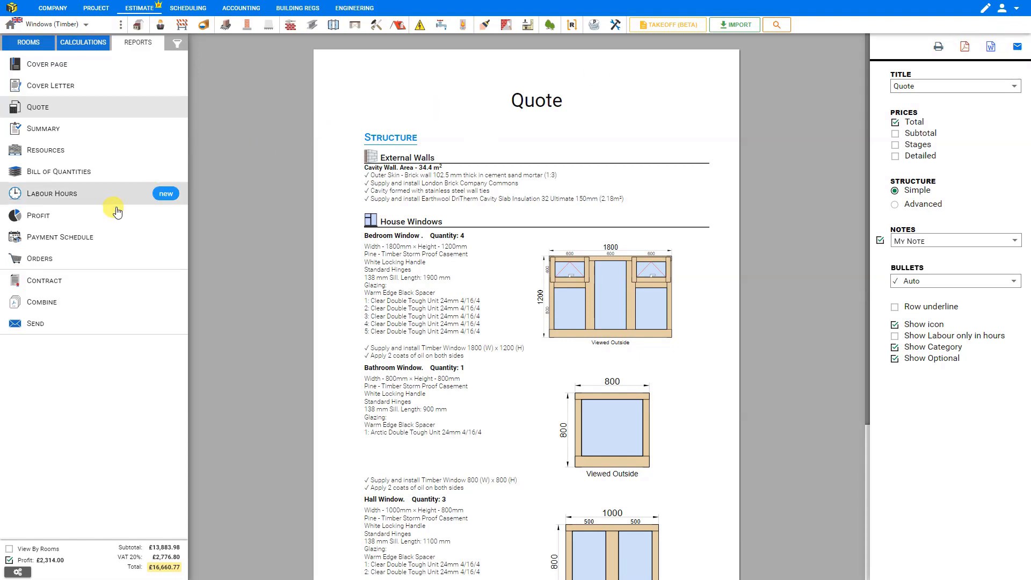
# Open the estimate's Orders report and create a new order.
pyautogui.click(50, 261)
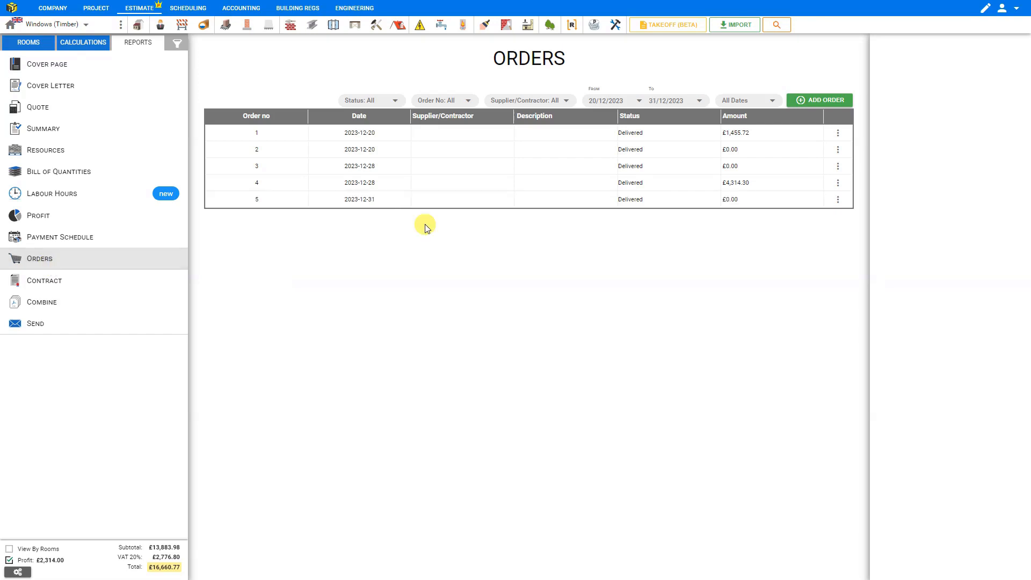
pyautogui.click(825, 102)
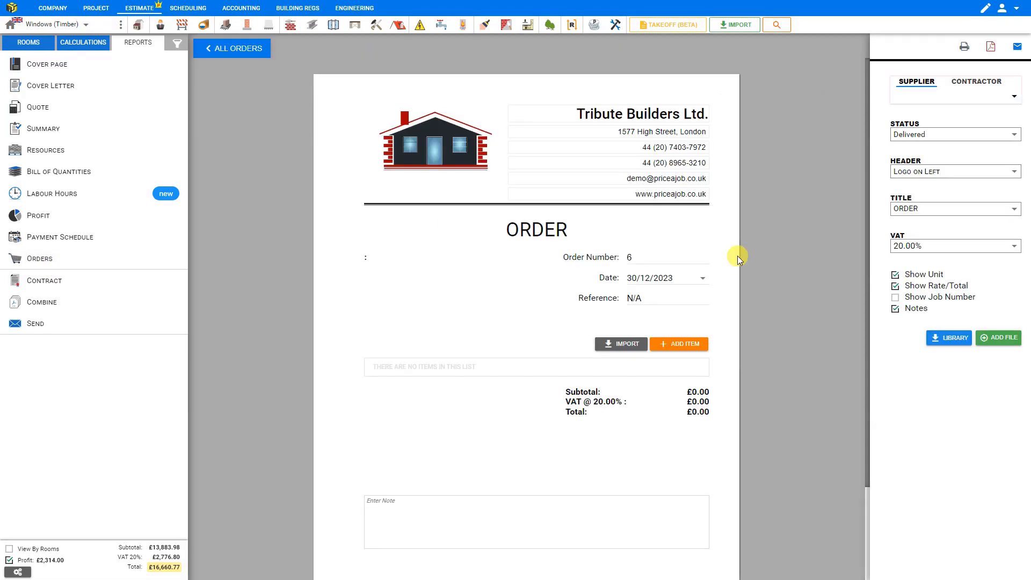
# Add two blank item rows to the new order and delete both of them.
pyautogui.click(686, 345)
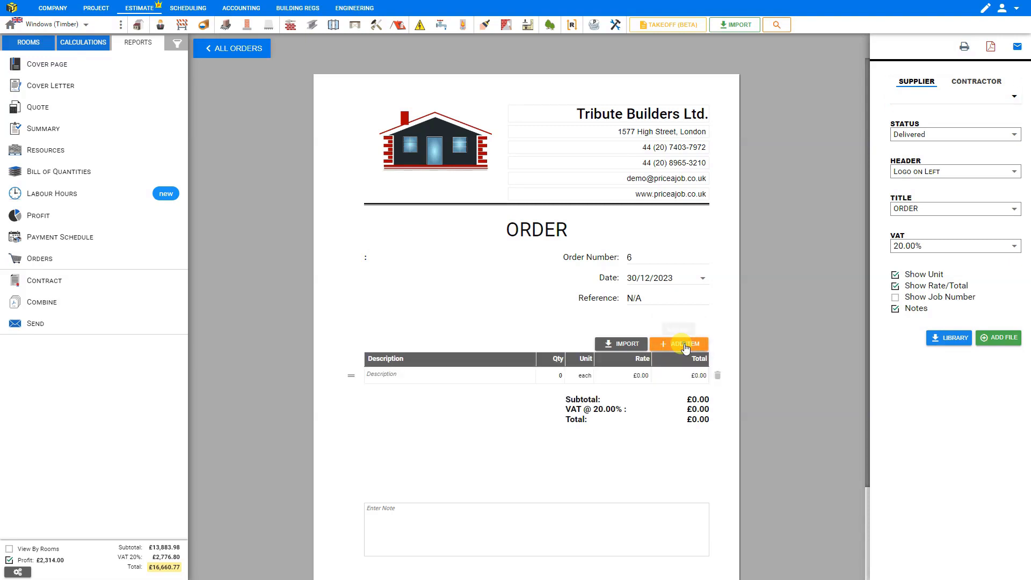
pyautogui.click(686, 346)
pyautogui.click(388, 376)
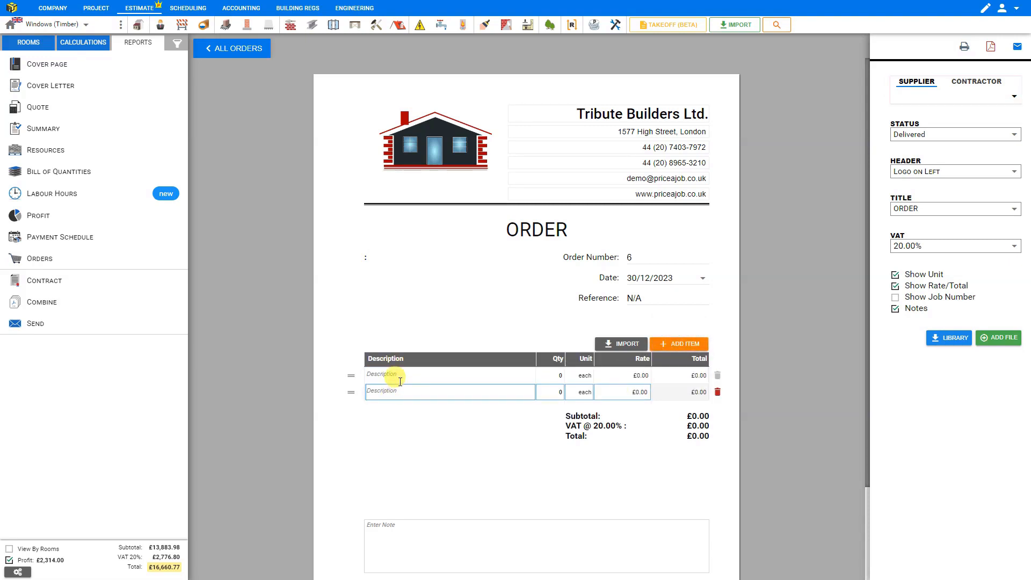
pyautogui.click(717, 376)
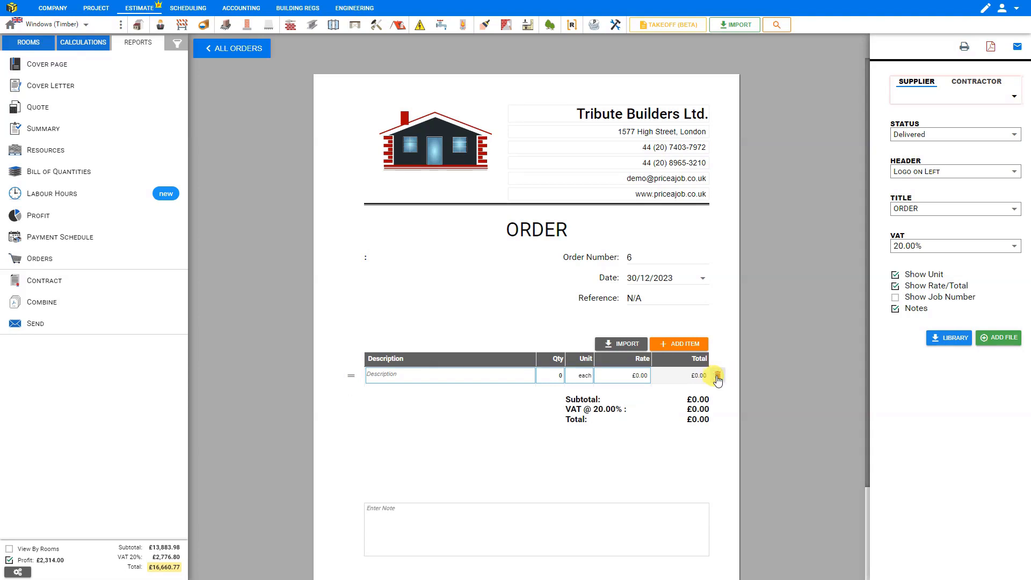
pyautogui.click(717, 376)
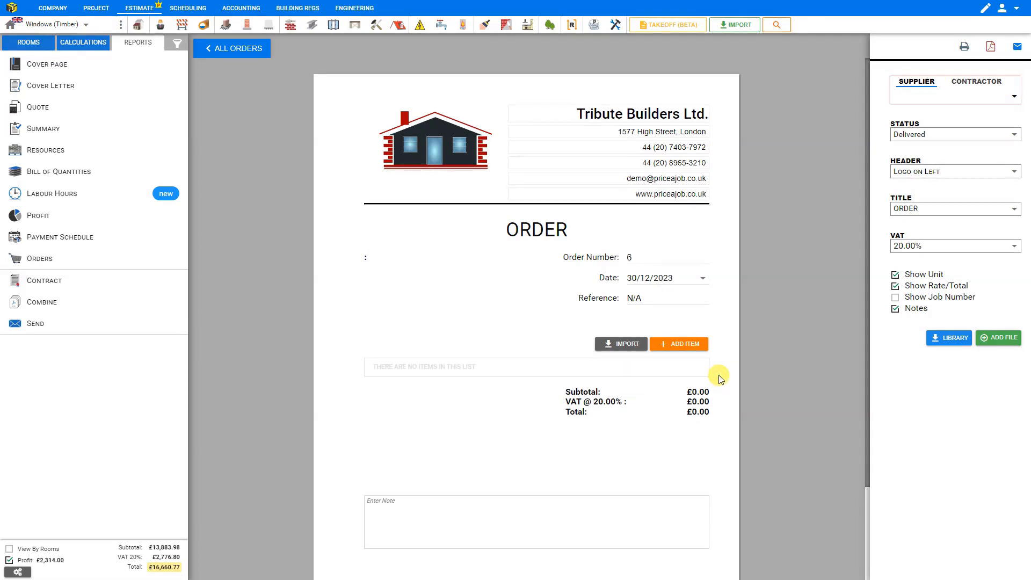
# Import the 1800 × 1200 mm and 1000 × 800 mm timber windows into the order, leaving out the 800 × 800 mm window.
pyautogui.click(621, 346)
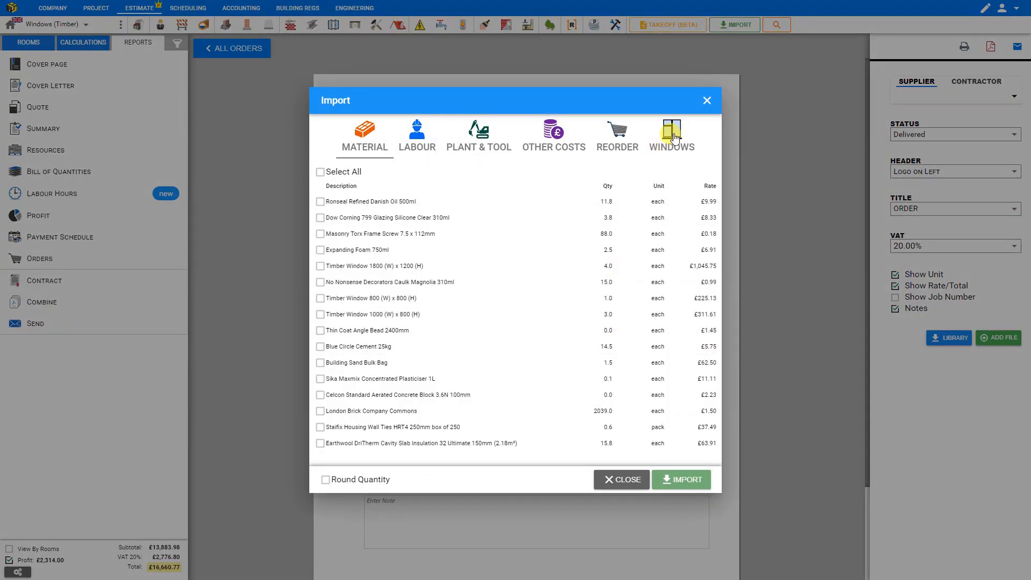
pyautogui.click(669, 143)
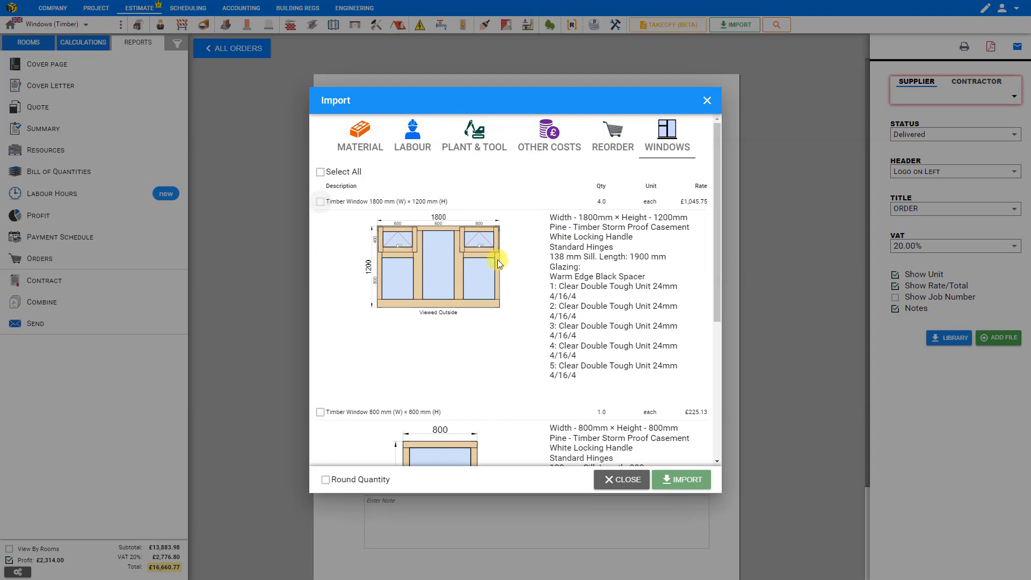
pyautogui.scroll(-4, 426, 269)
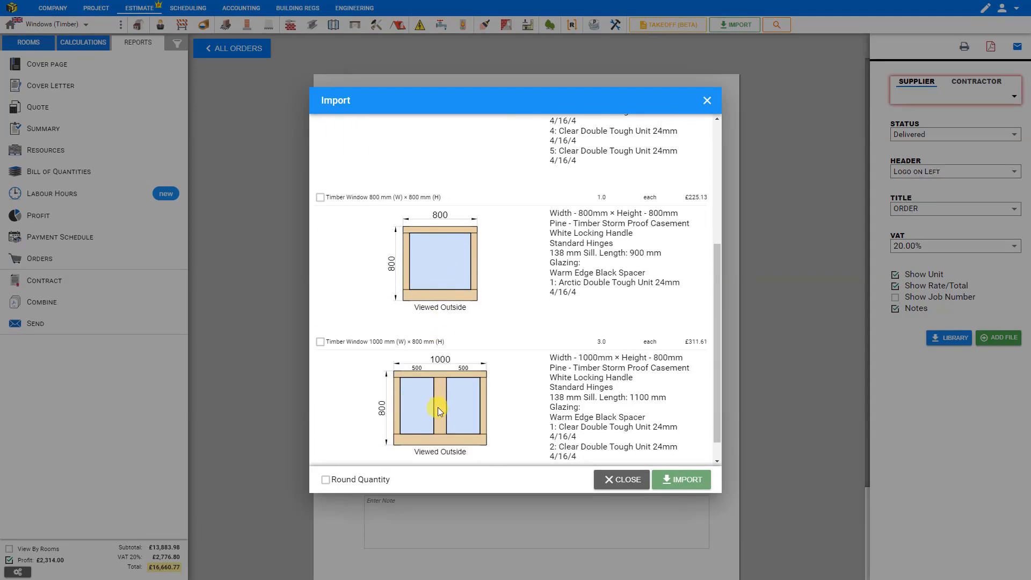
pyautogui.scroll(4, 439, 405)
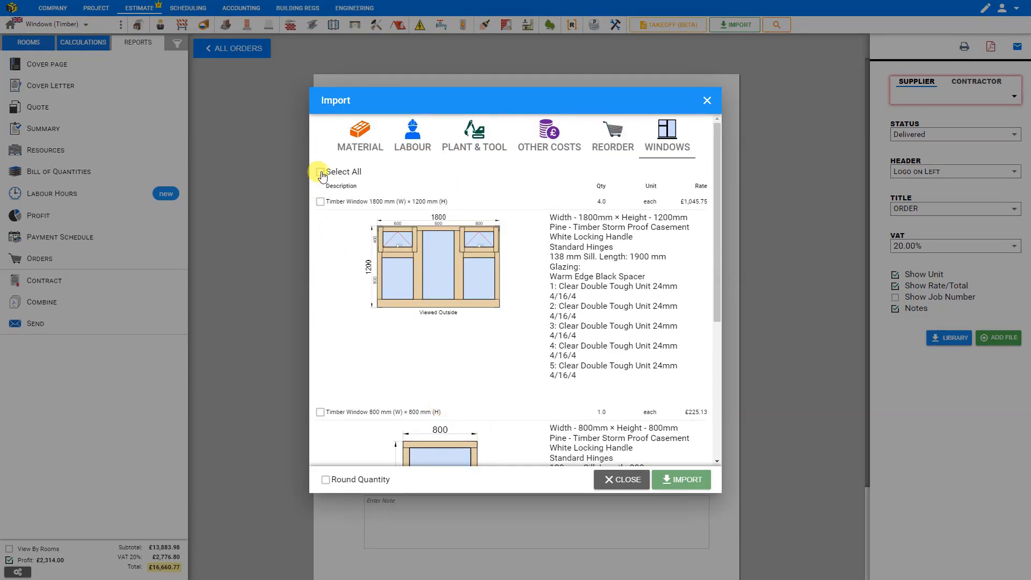
pyautogui.click(320, 173)
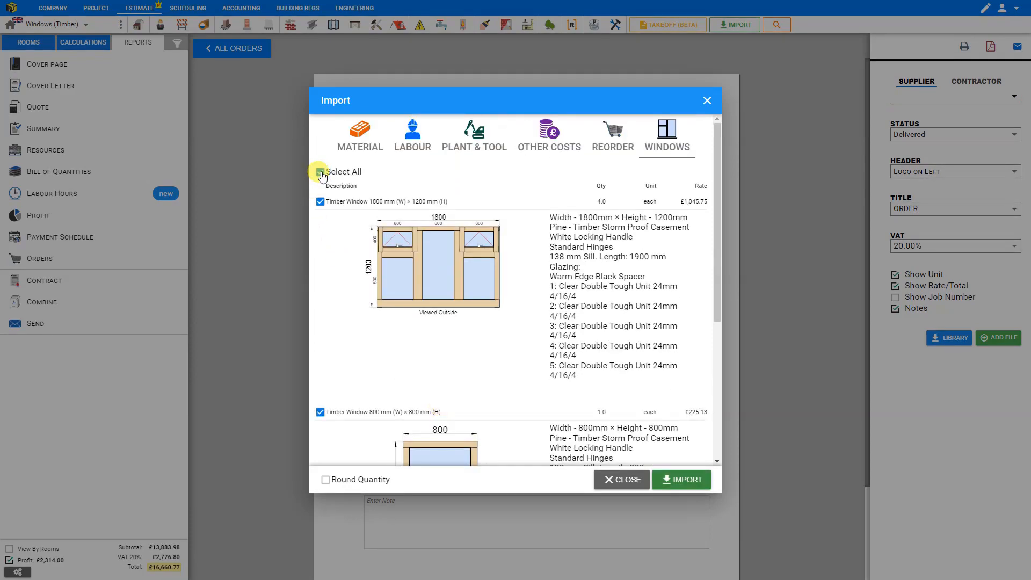
pyautogui.scroll(-3, 355, 196)
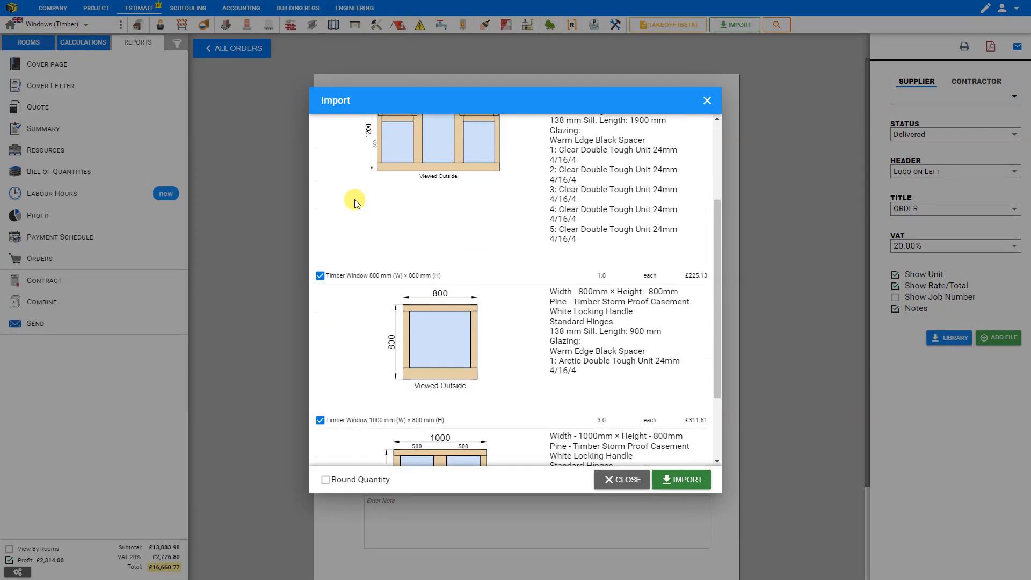
pyautogui.click(320, 253)
pyautogui.scroll(-2, 378, 258)
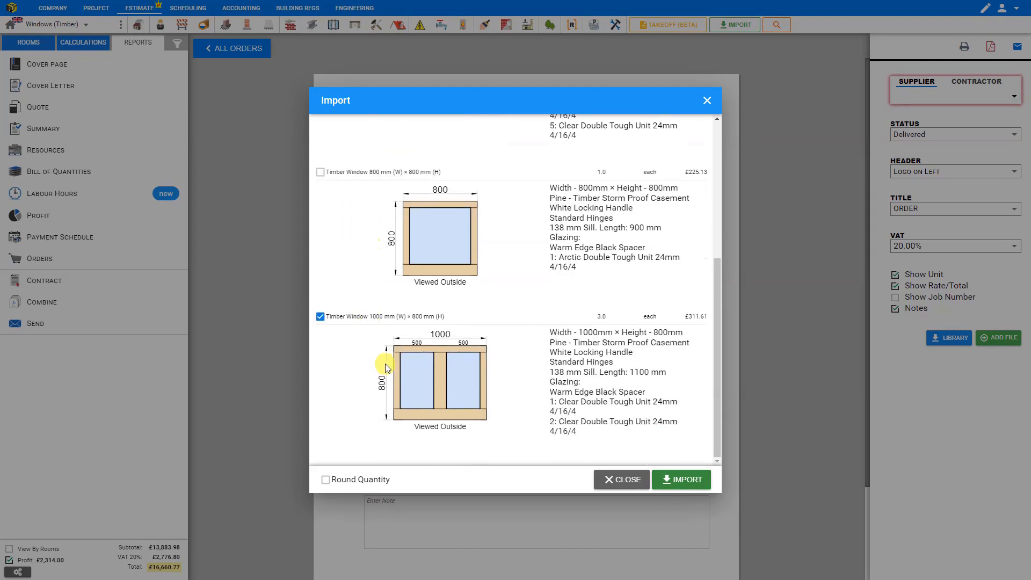
pyautogui.scroll(5, 386, 367)
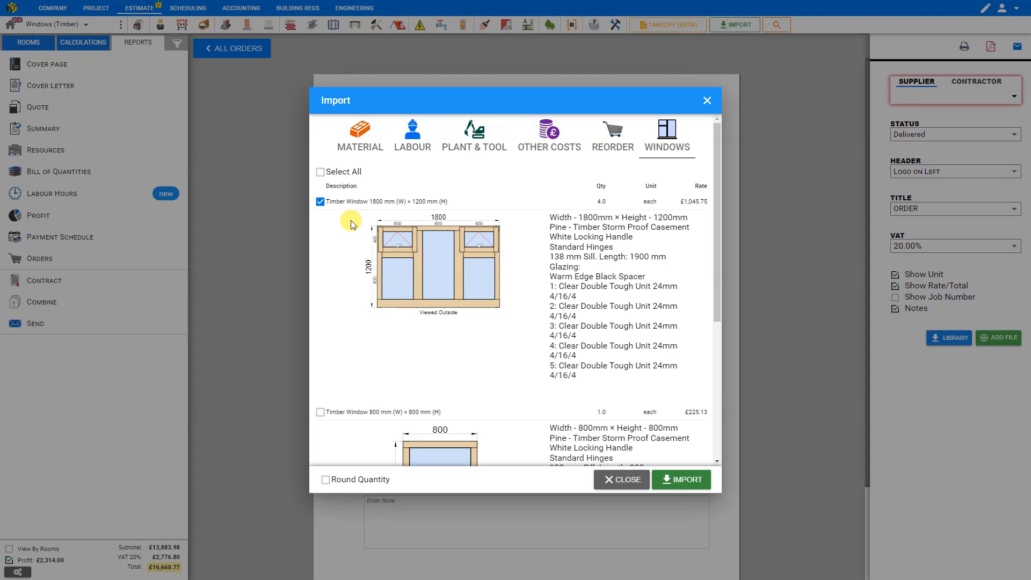
pyautogui.click(680, 481)
pyautogui.scroll(-3, 676, 475)
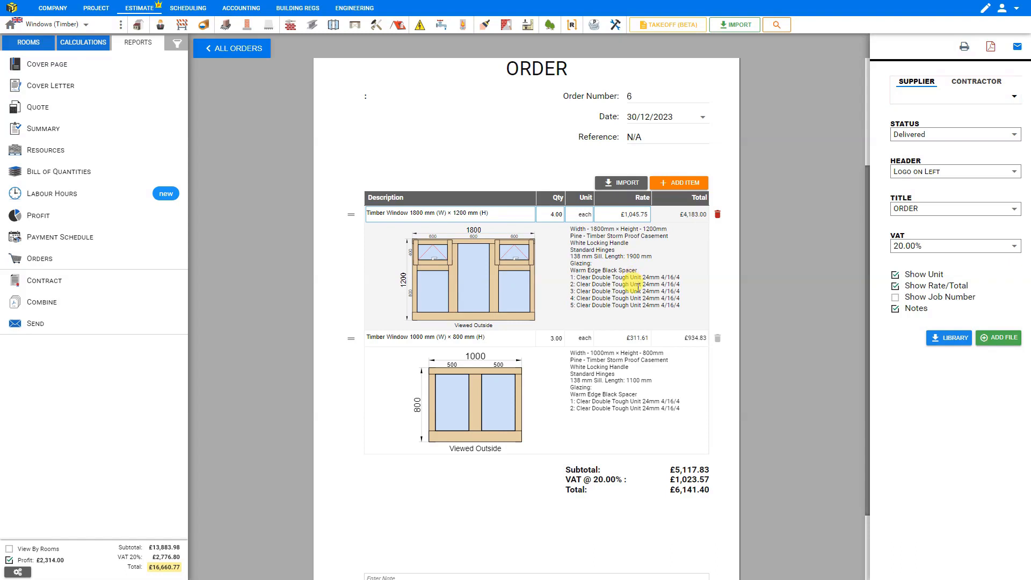
# Export the window order as a PDF and open an email draft with the order report attached.
pyautogui.click(991, 48)
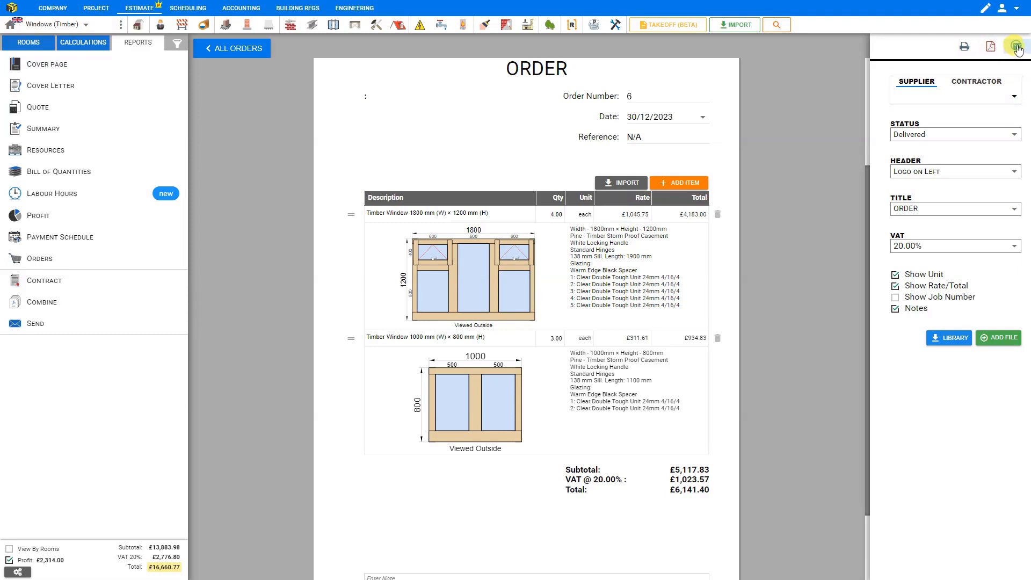
pyautogui.click(1018, 47)
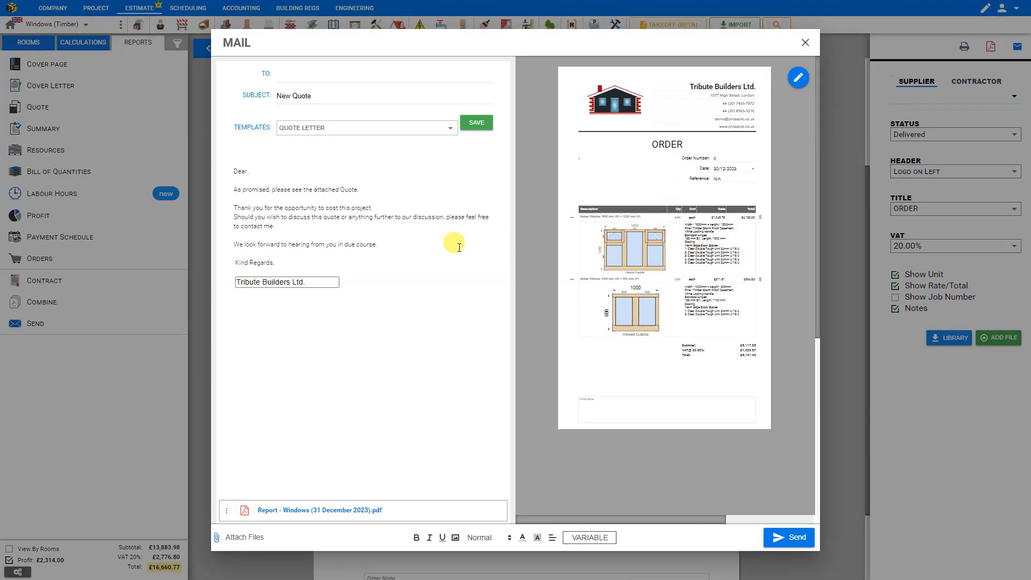